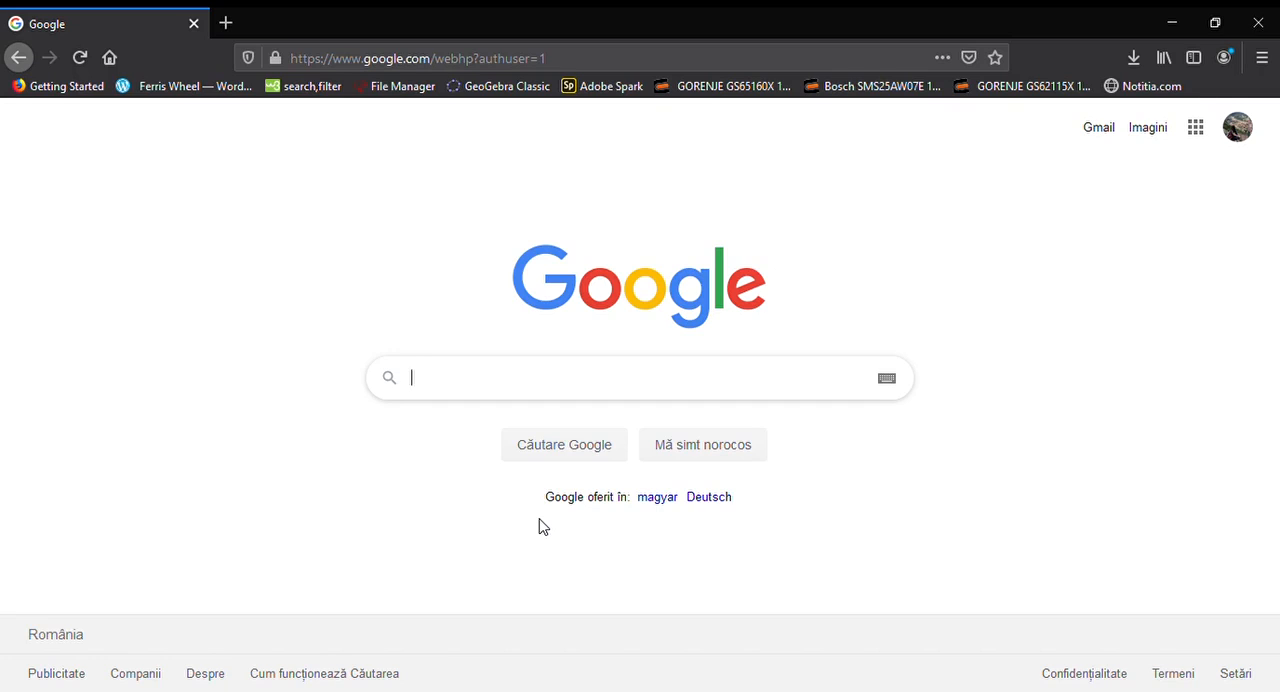
Search Google for wordpress.com, open the WordPress.com home page and start a new website
click(437, 379)
text(wordp)
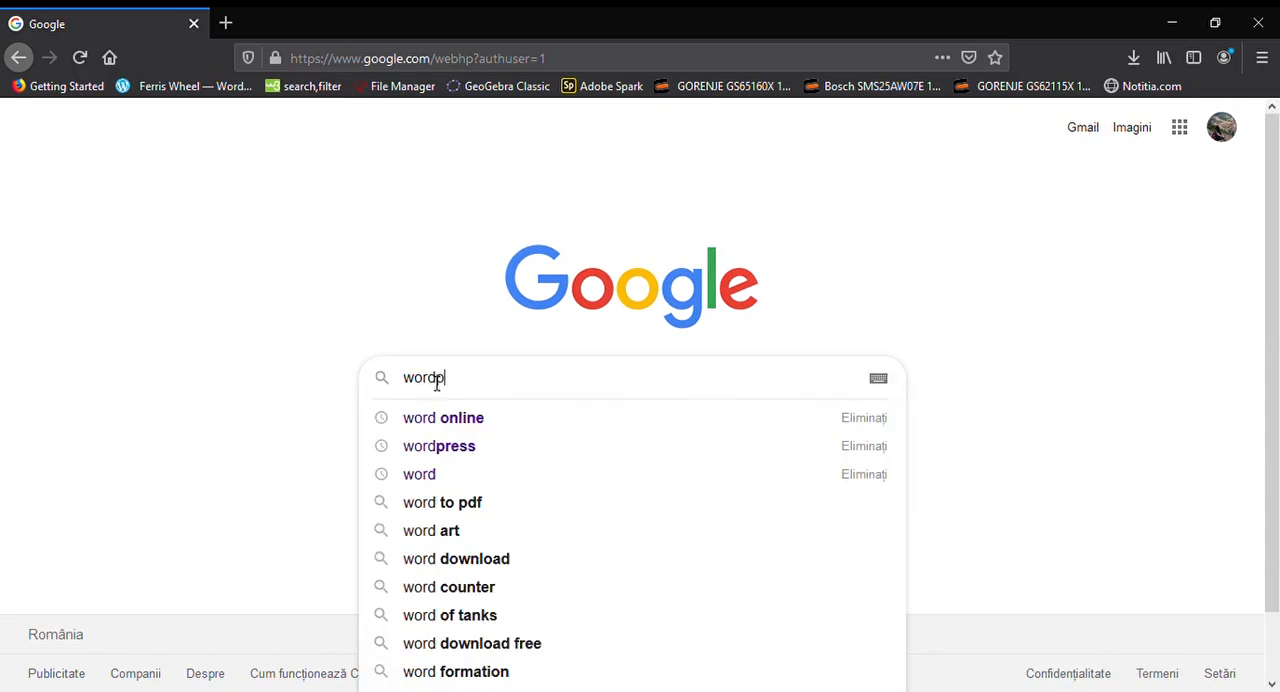
text(ress.com)
key(Return)
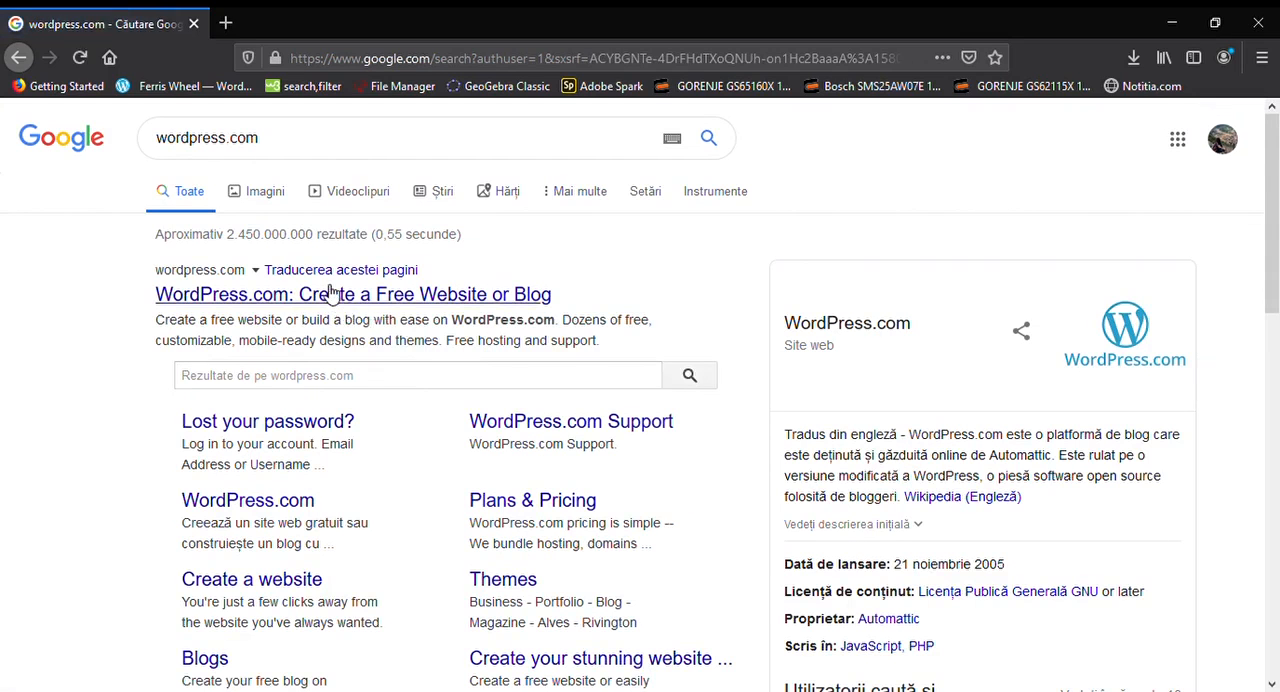
click(330, 292)
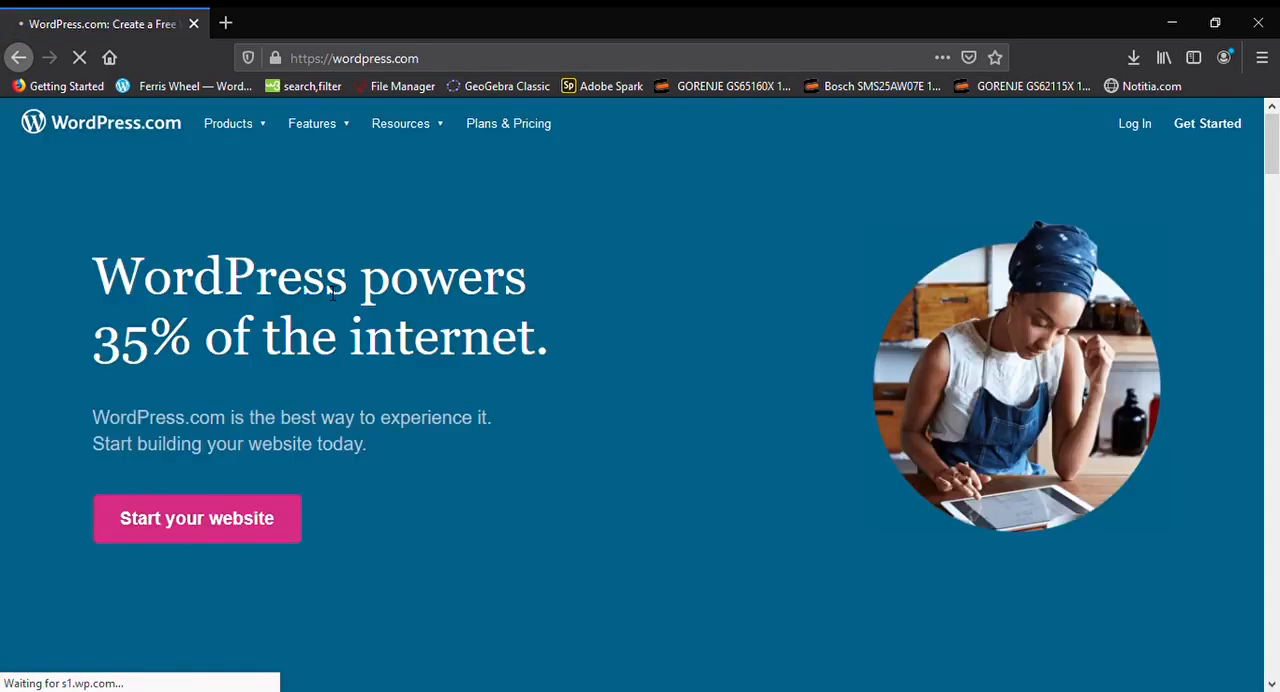
click(268, 524)
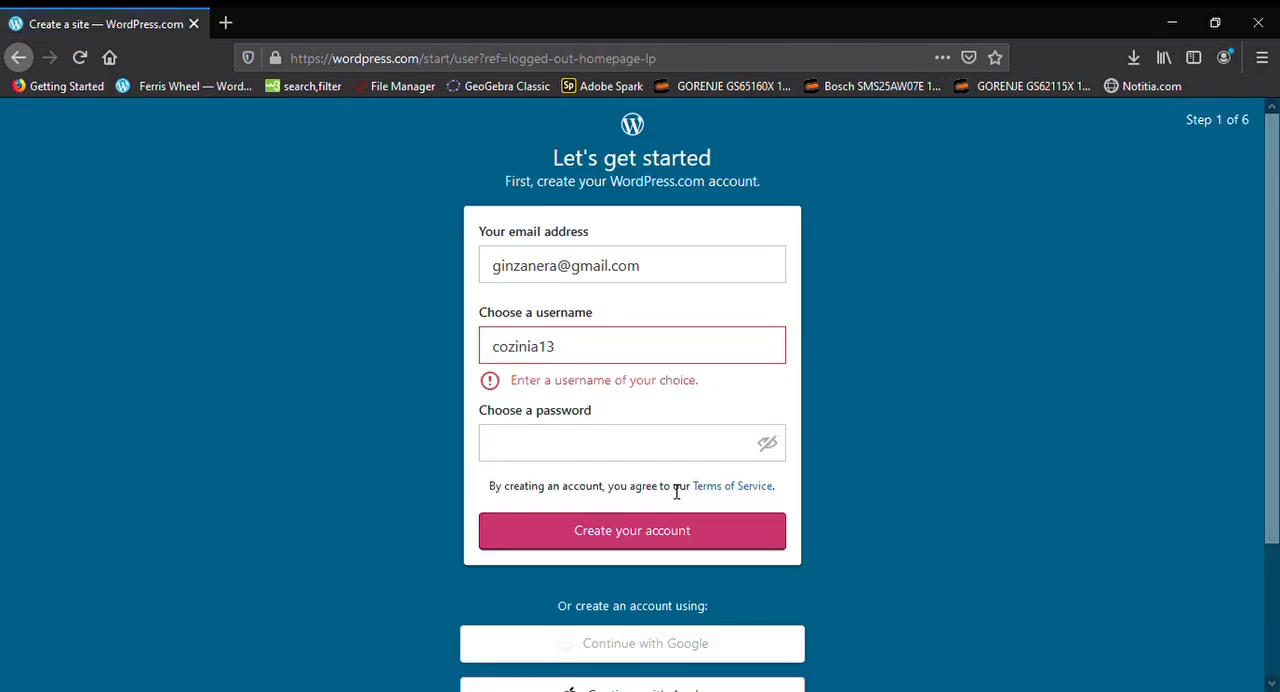
Replace the prefilled username in the sign-up form with a new username
click(591, 344)
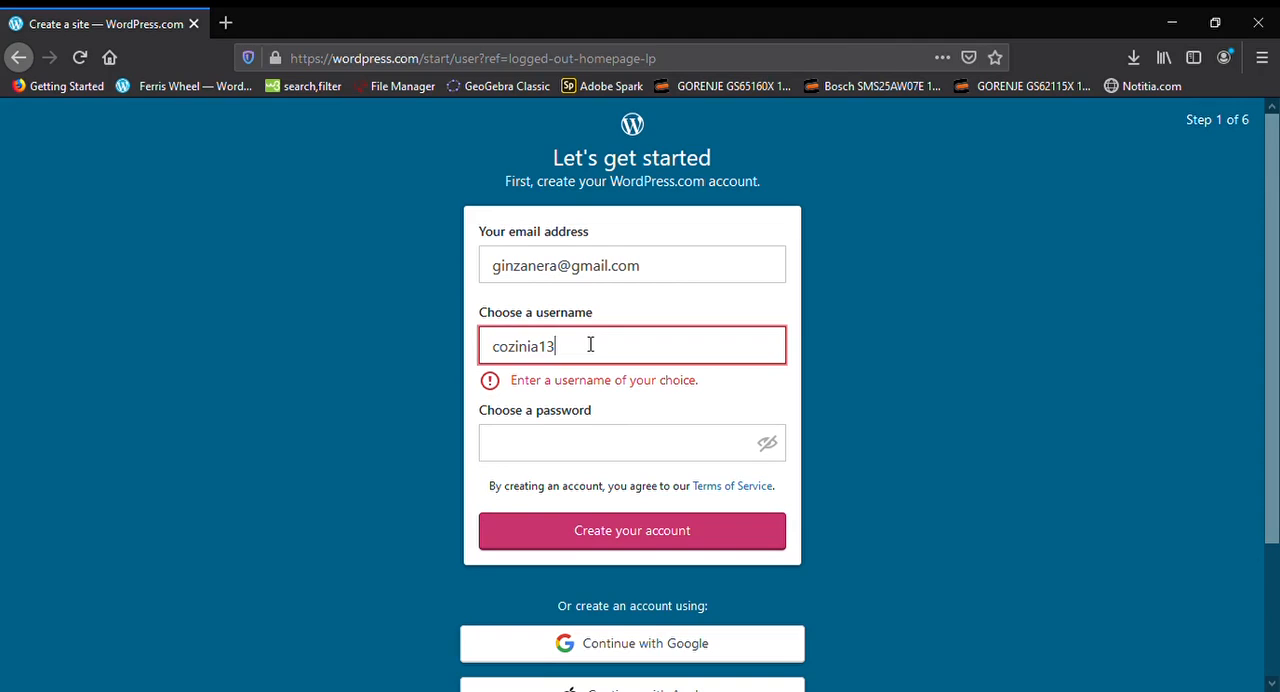
key(BackSpace)
key(BackSpace)
key(BackSpace)
key(BackSpace)
key(BackSpace)
key(BackSpace)
key(BackSpace)
key(BackSpace)
key(BackSpace)
click(660, 276)
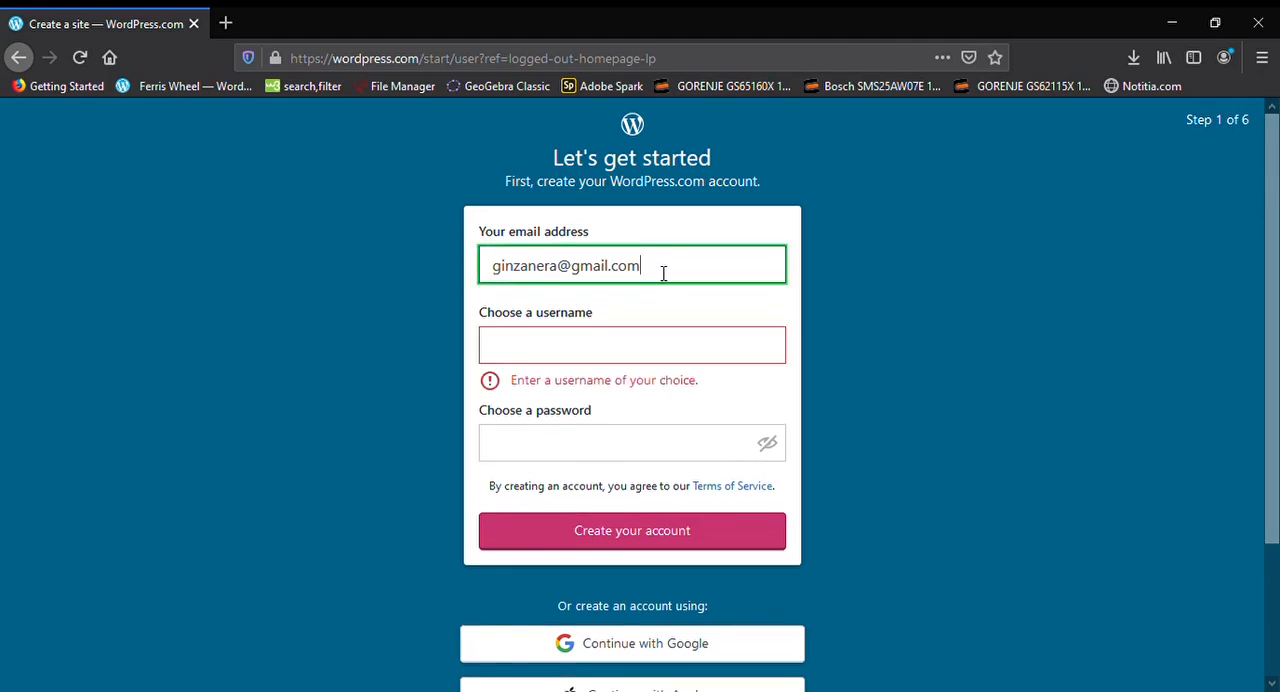
click(657, 352)
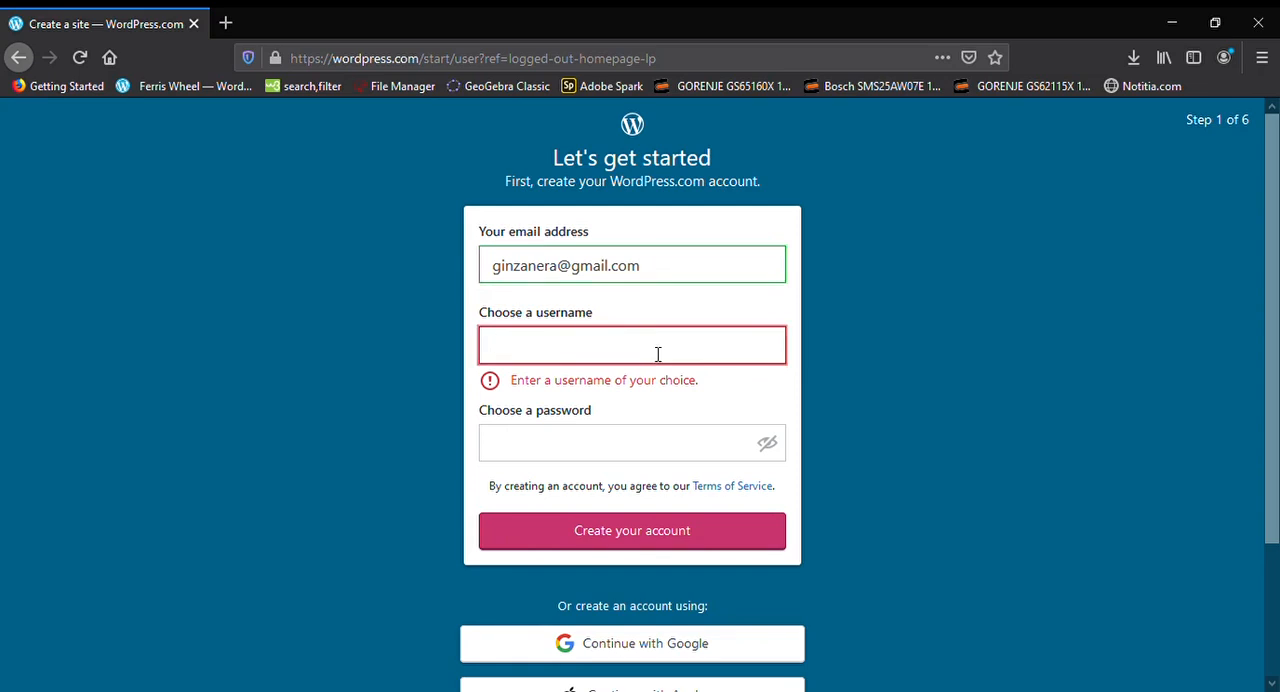
text(xcfvbjn)
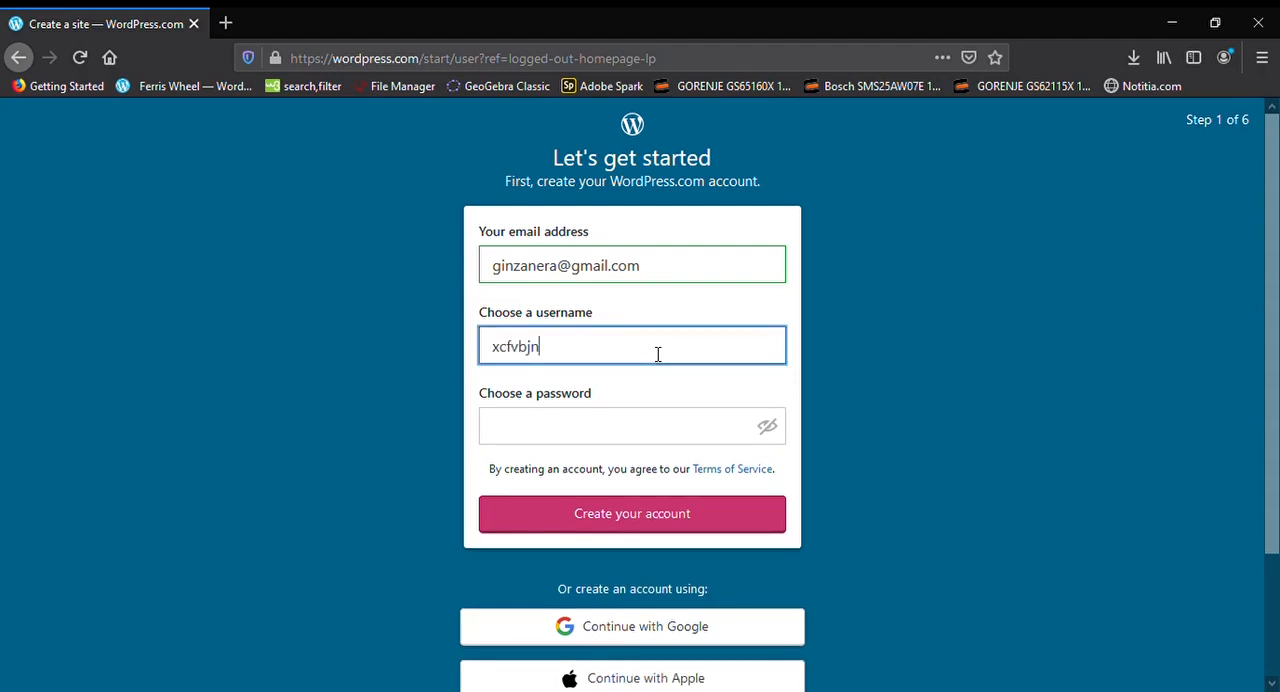
Enter the account password and create the WordPress.com account
click(611, 433)
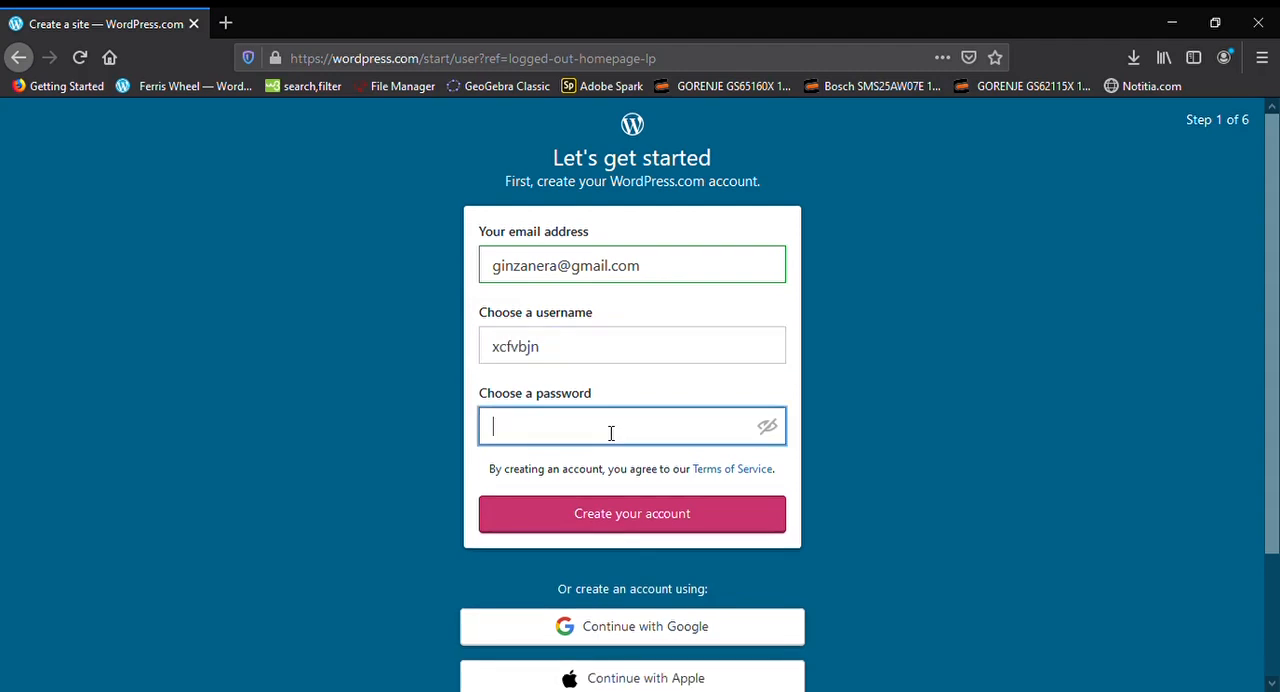
text(••••••••)
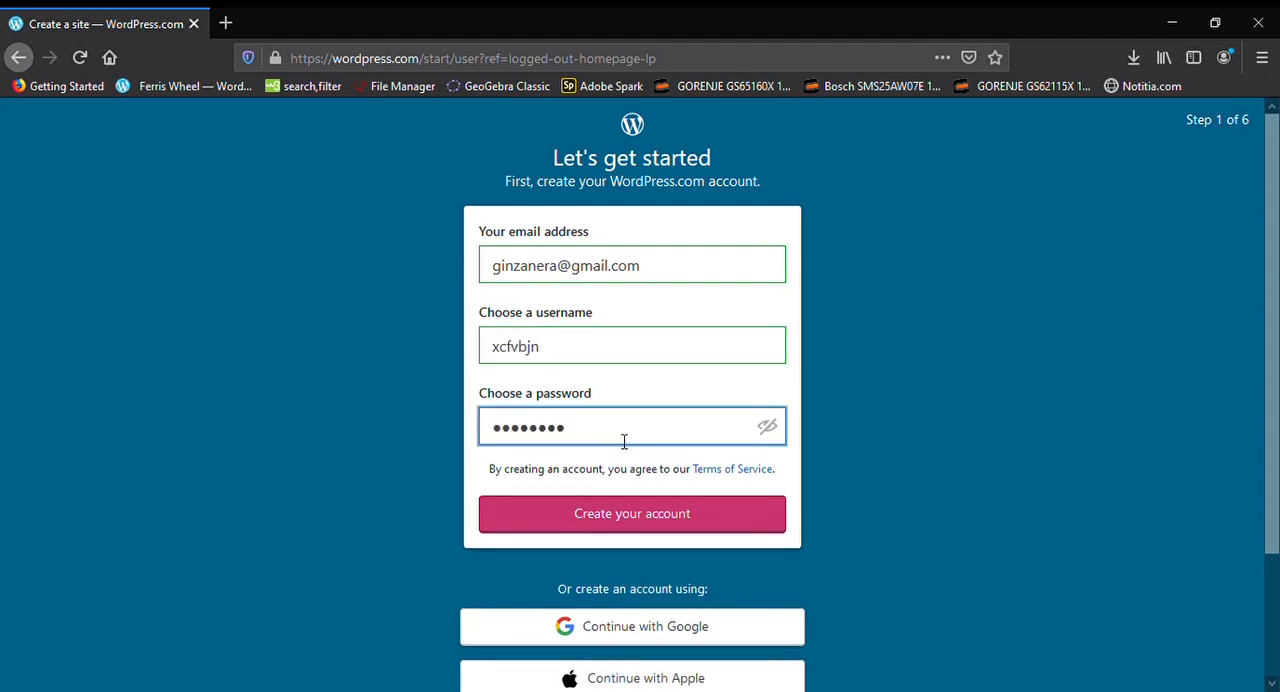
click(620, 515)
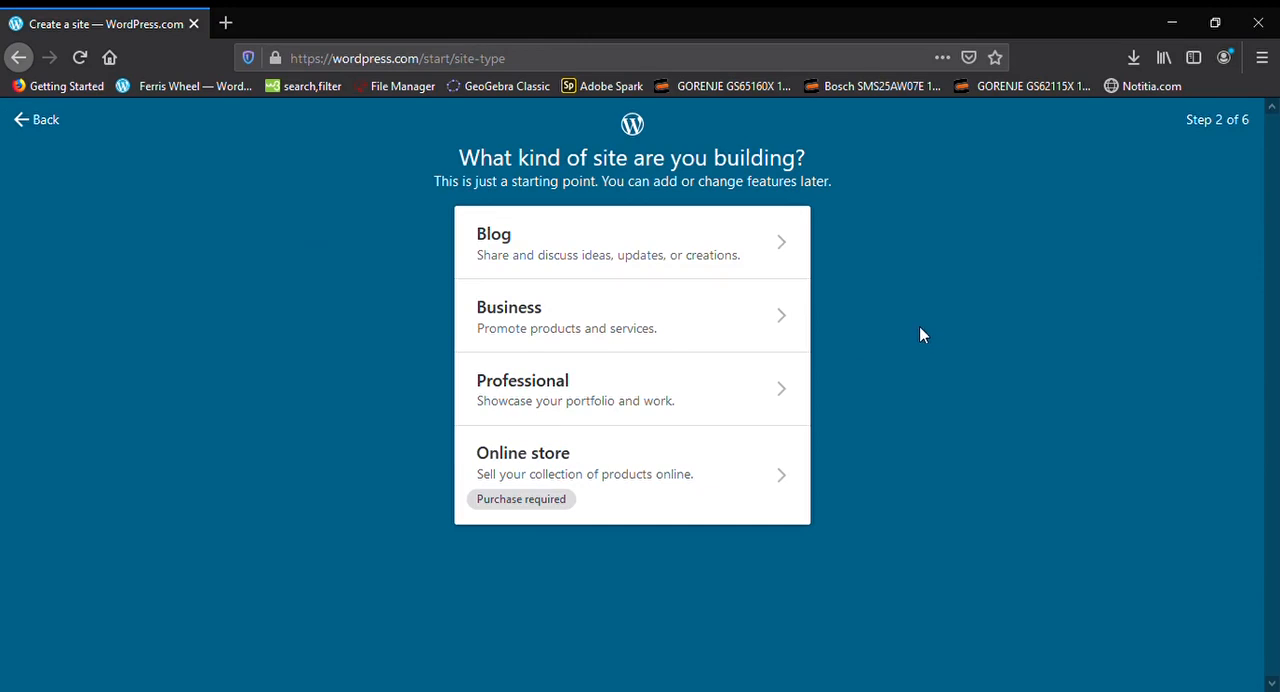
Choose Blog as the kind of site and set its topic to Education
click(764, 248)
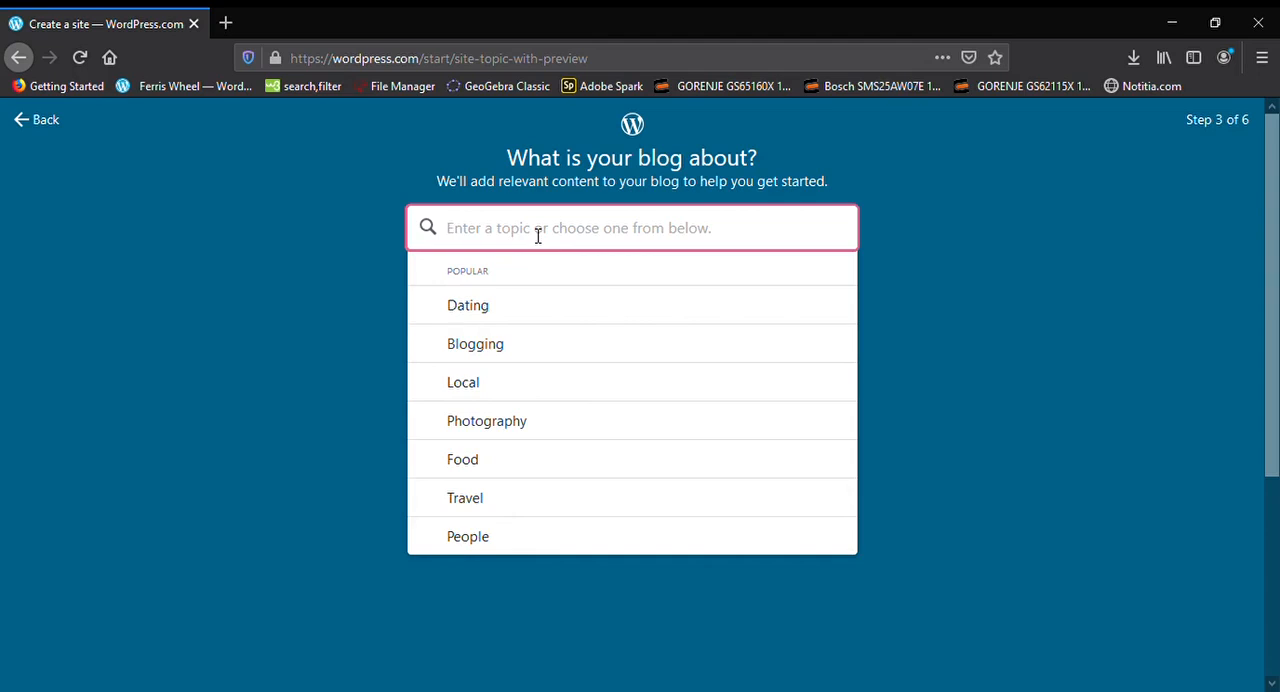
text(educatri)
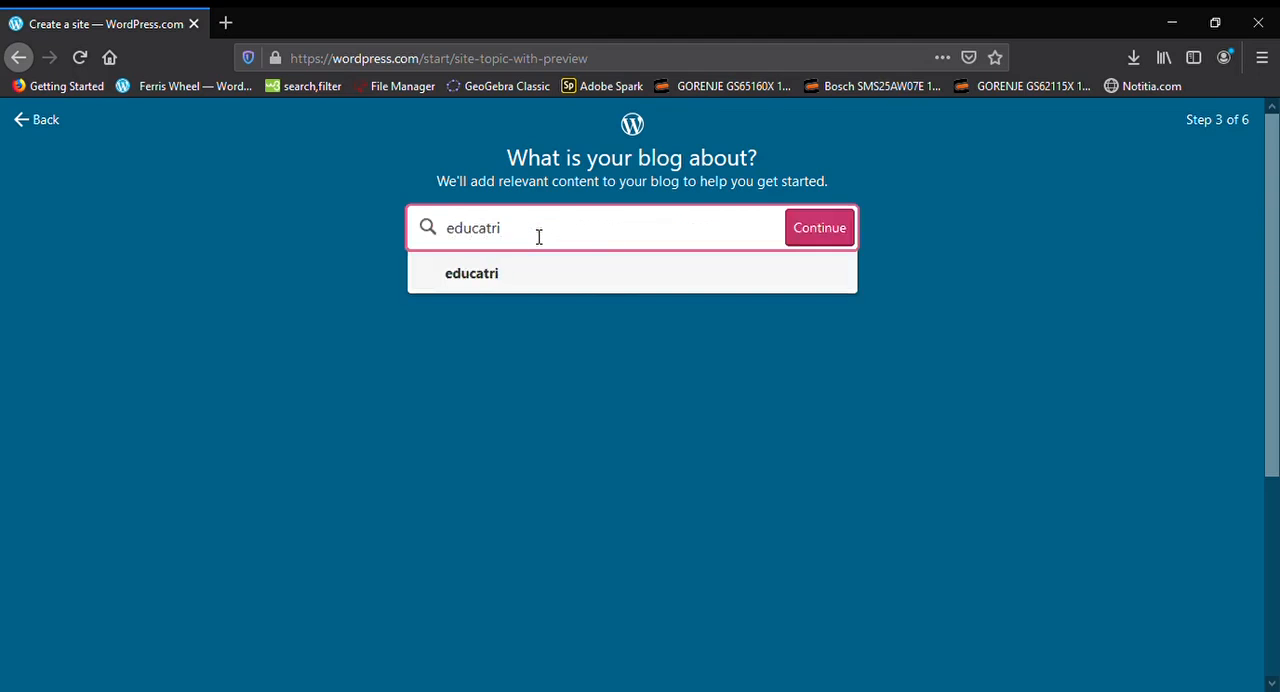
key(BackSpace)
key(BackSpace)
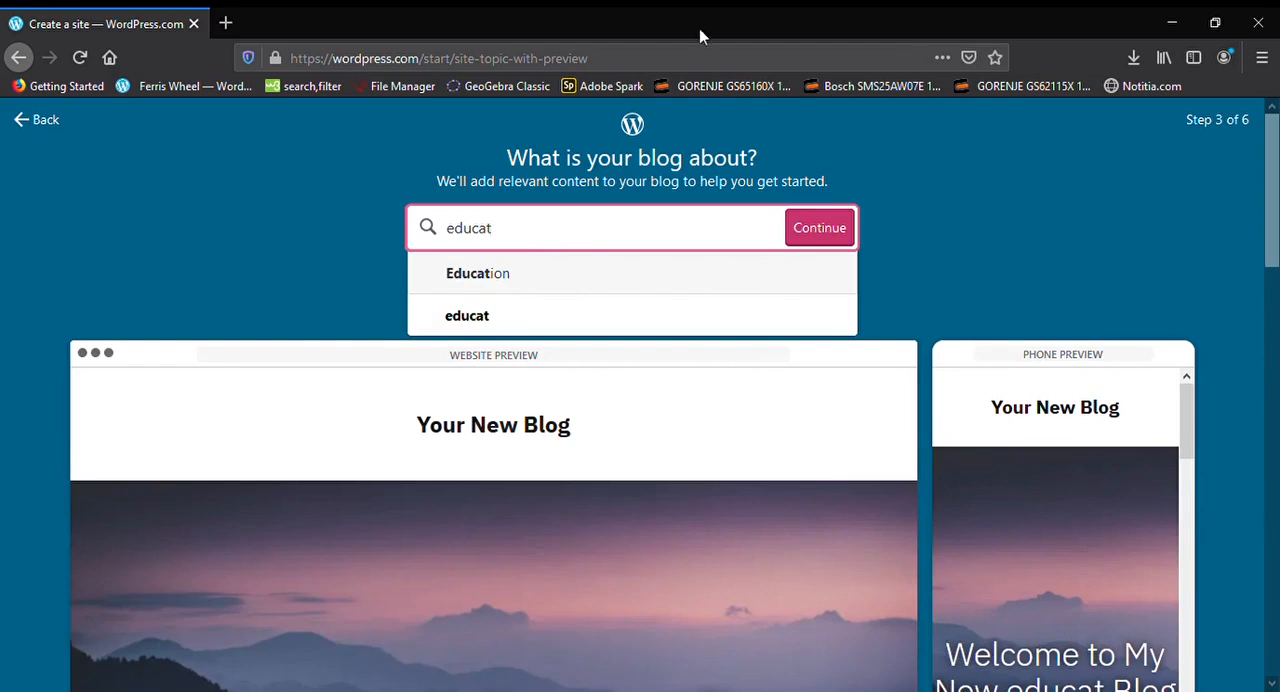
click(518, 272)
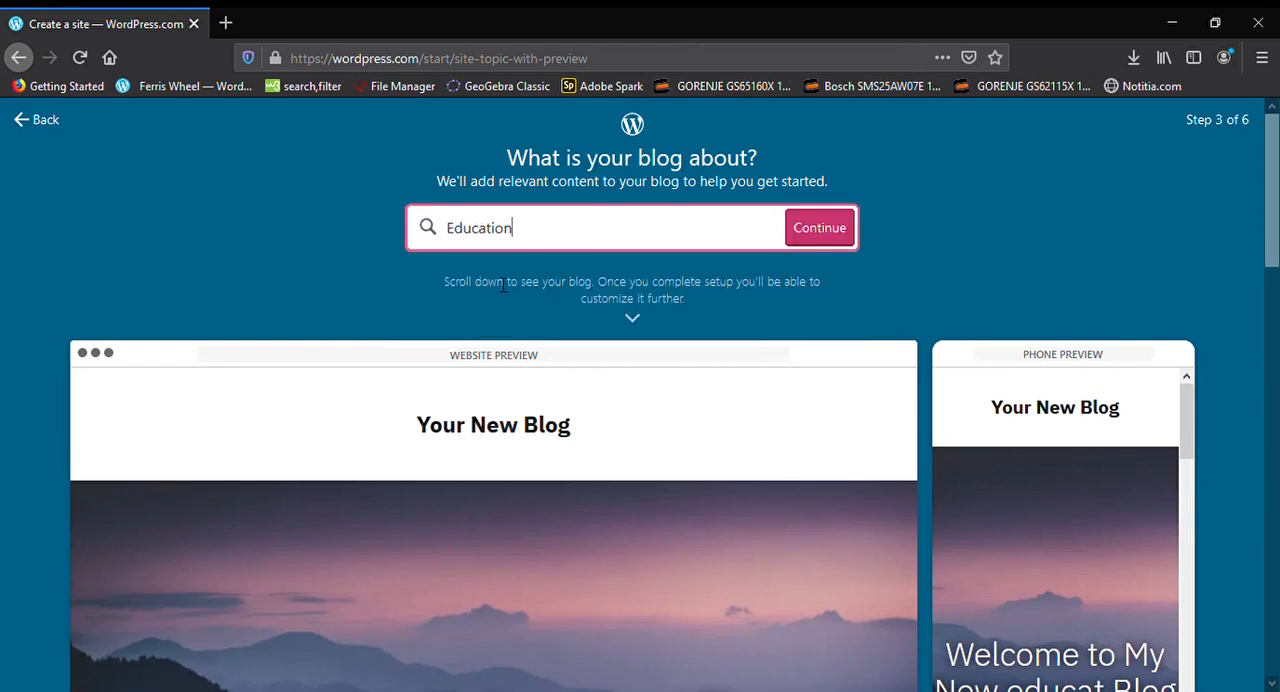
click(823, 240)
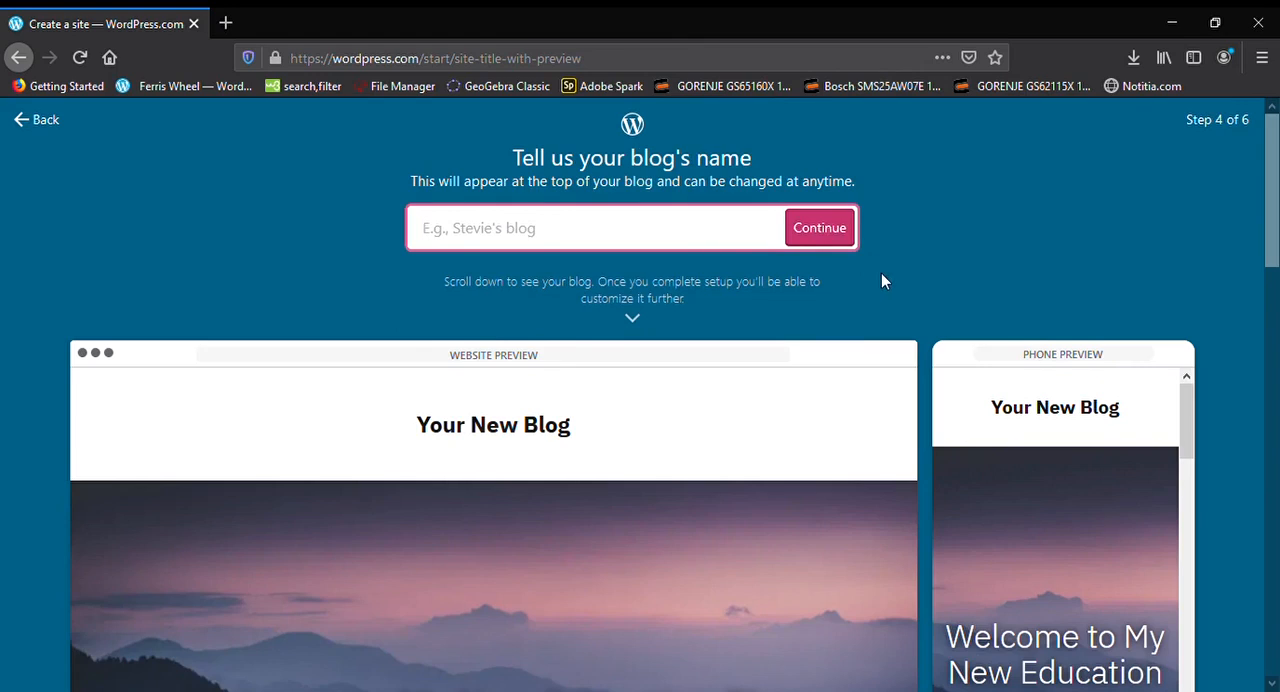
Name the blog Education.com and continue to the domain selection
text(E)
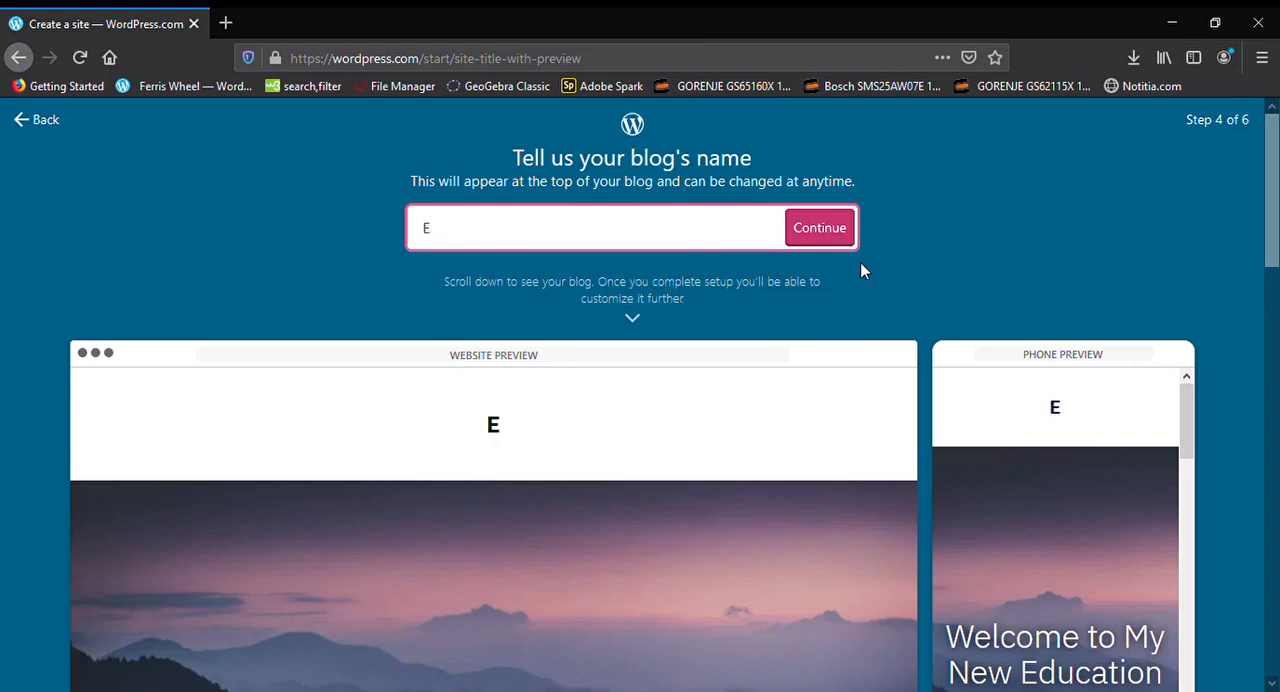
text(ducatio)
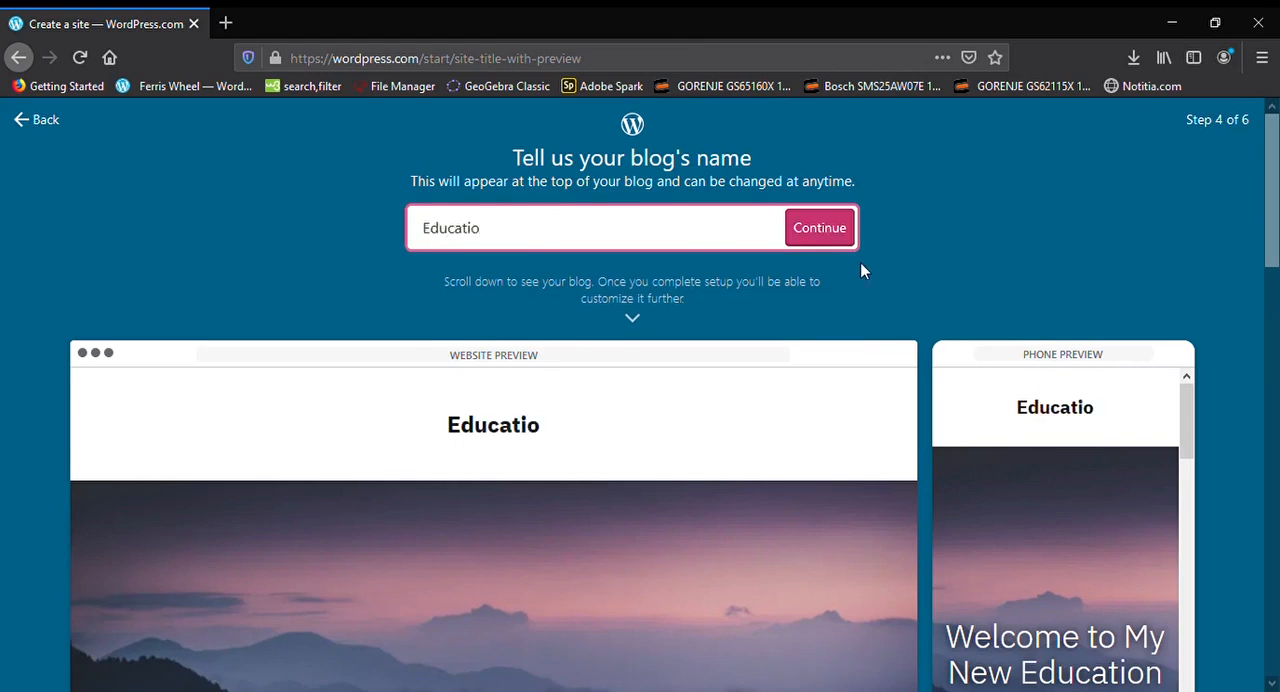
text(n.com)
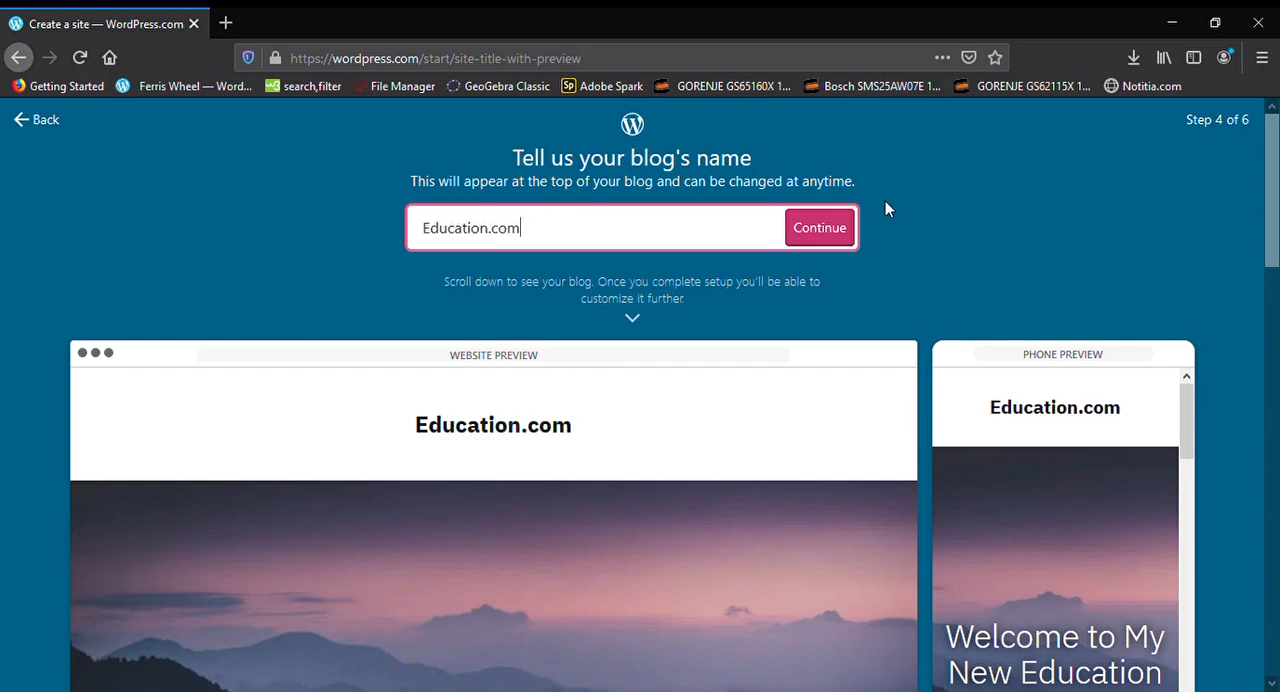
click(803, 245)
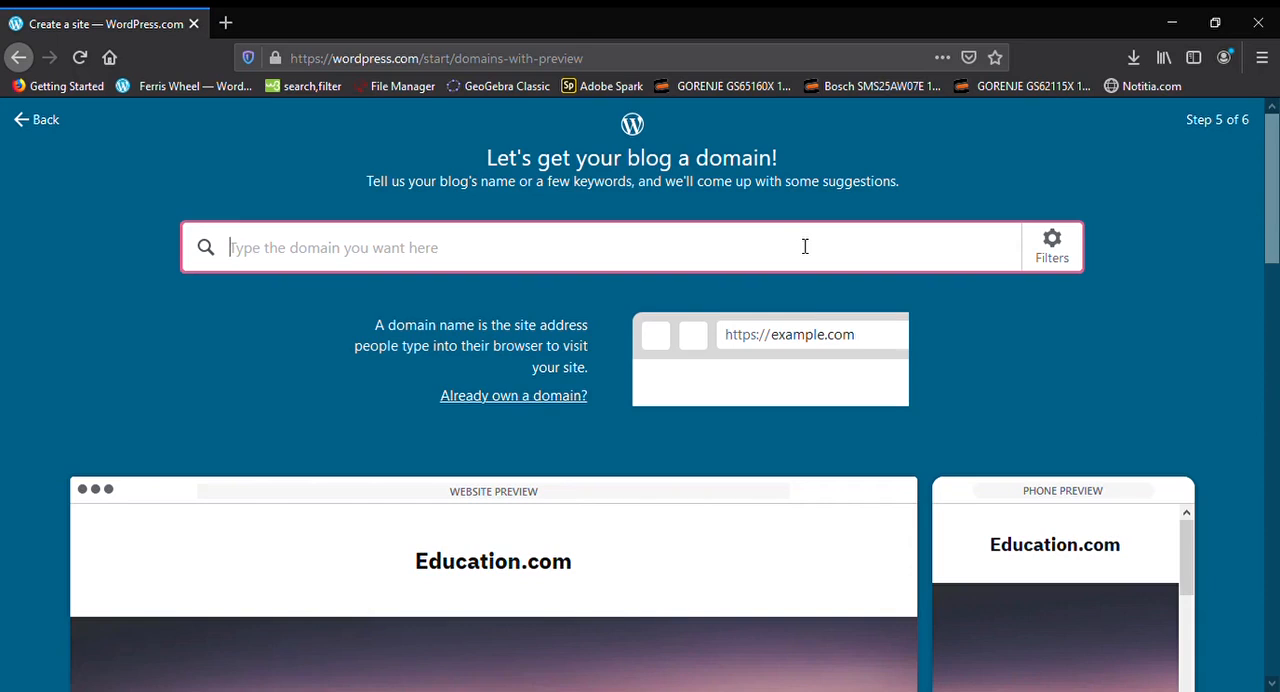
Search domains for "education", select the free 9232.home.blog address and start with a free site
text(education)
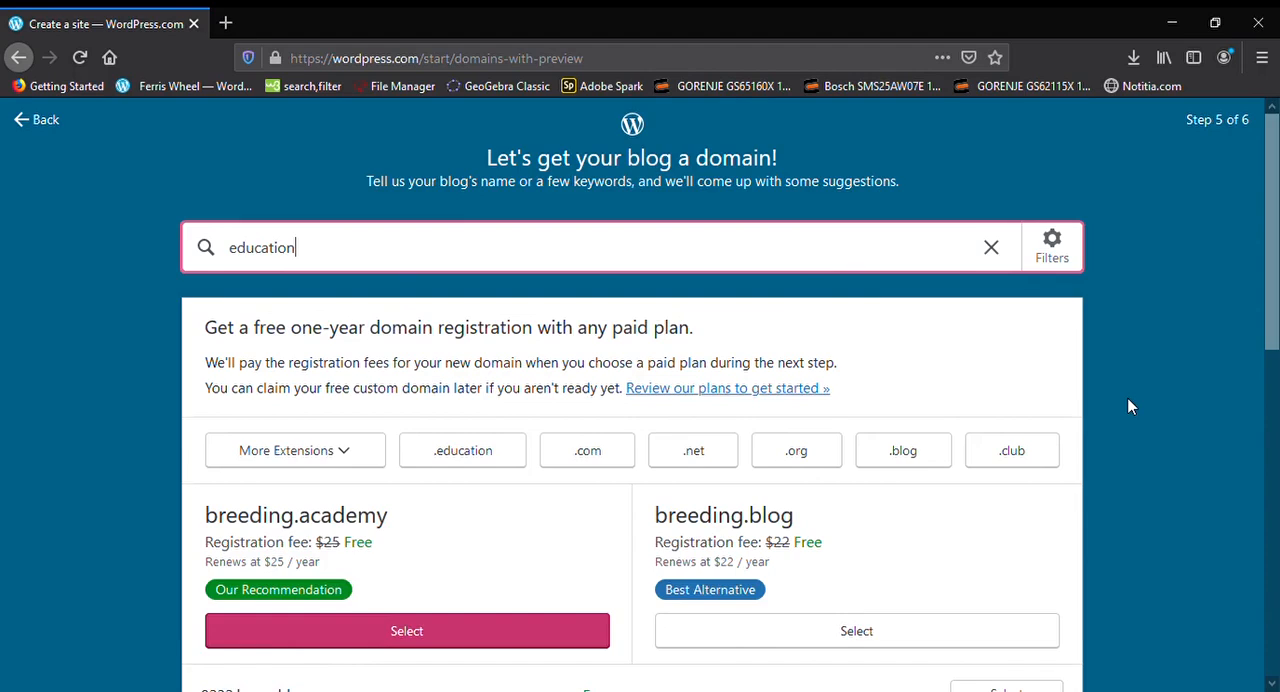
scroll(1128, 406, down, 3)
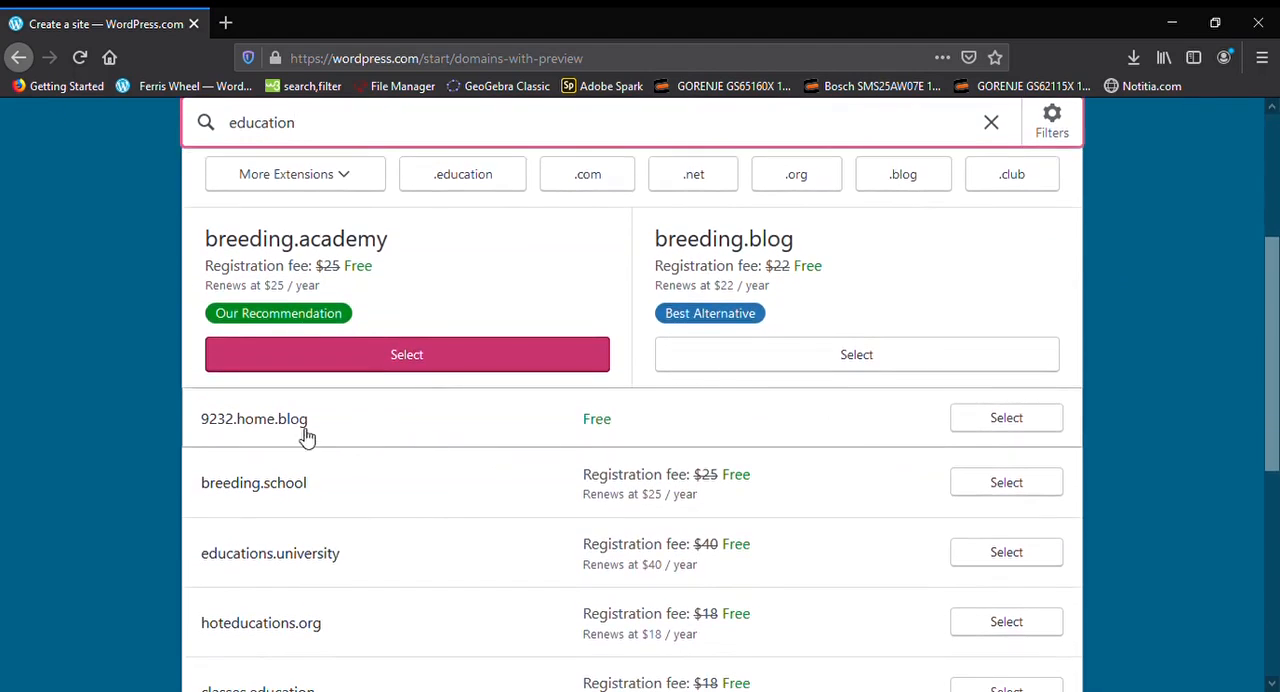
click(972, 421)
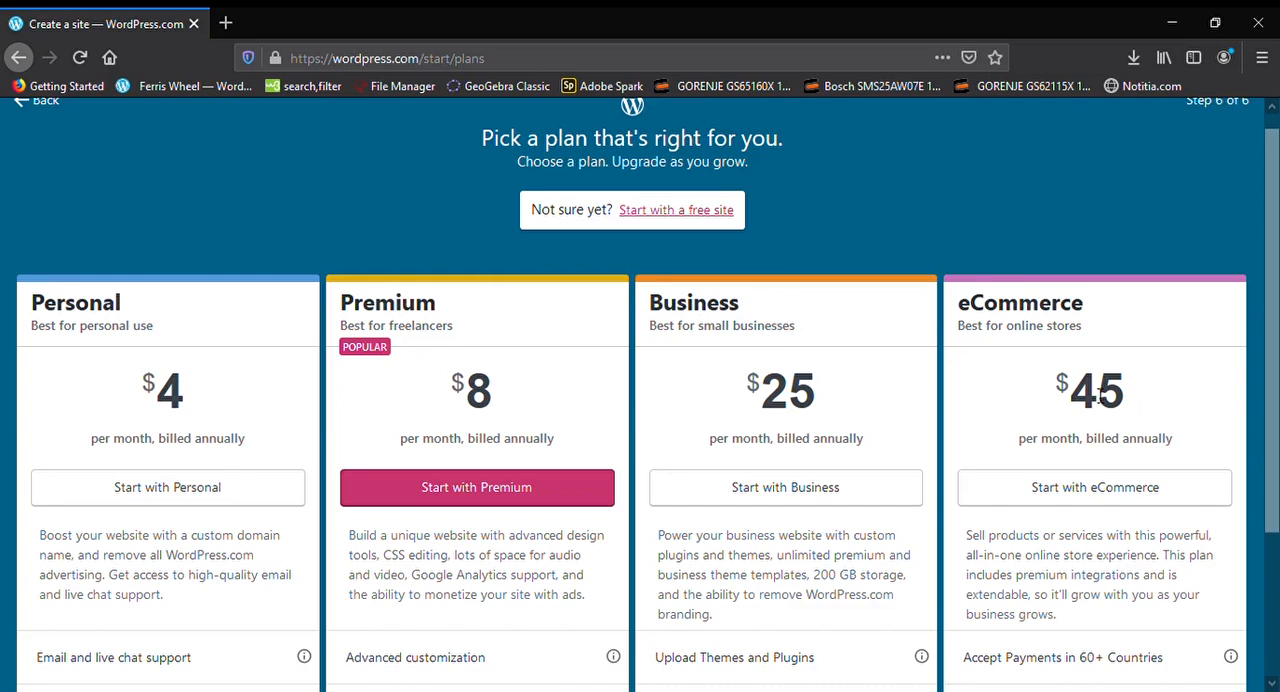
click(663, 208)
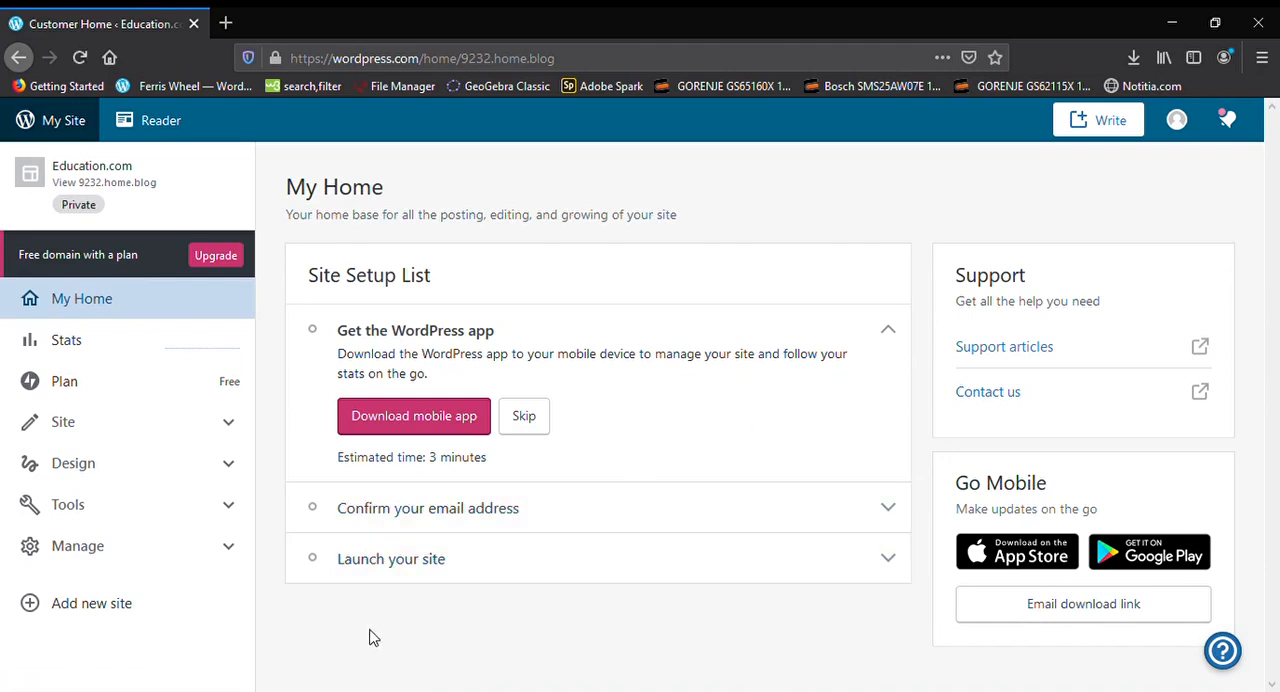
Open the preview of the Education.com site and look through the whole page
click(163, 166)
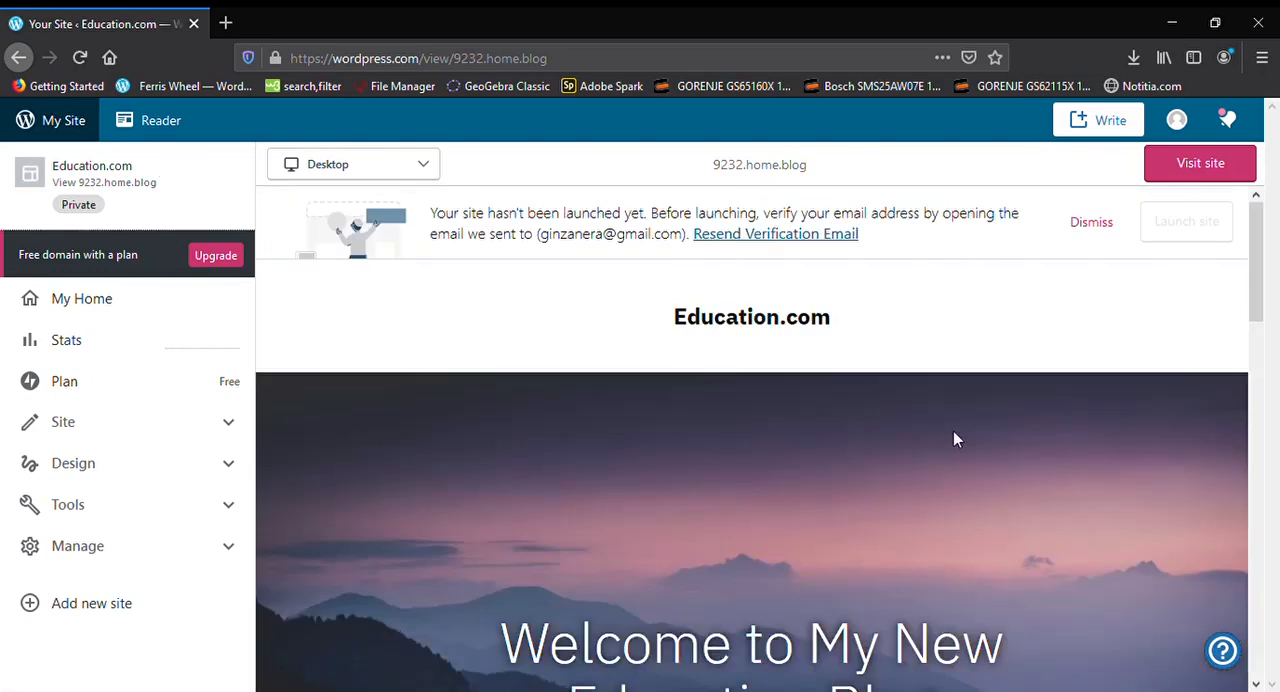
scroll(920, 452, down, 4)
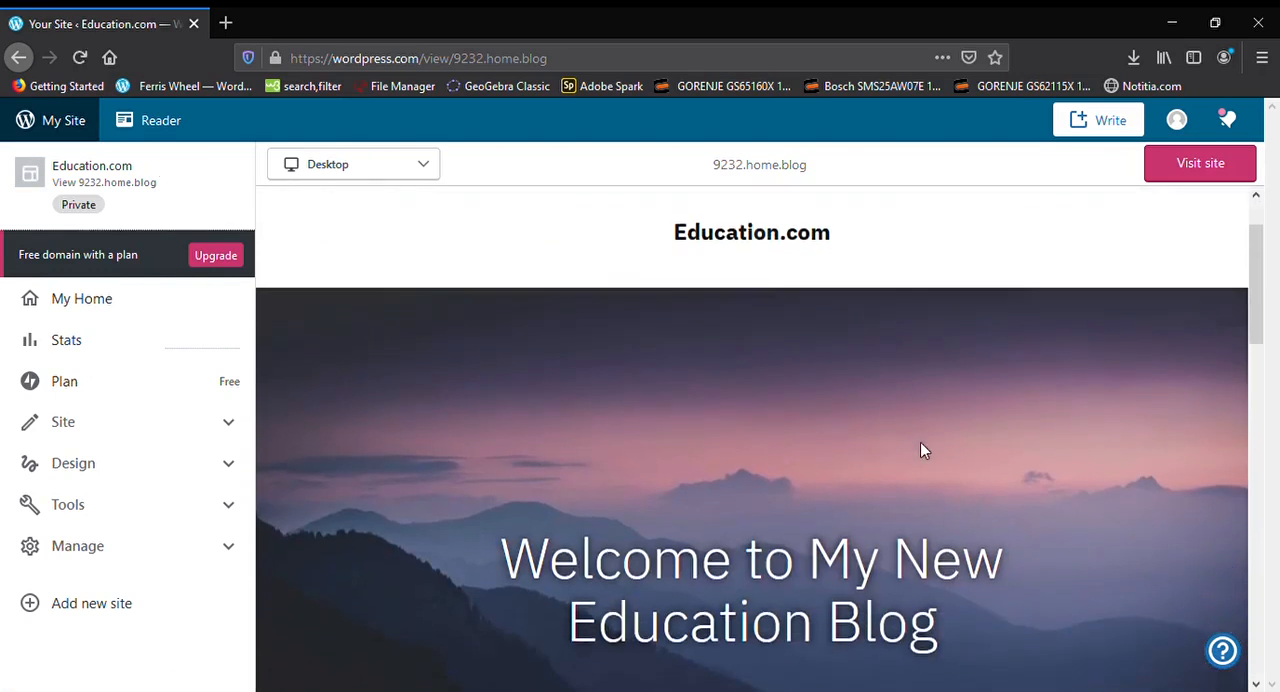
scroll(922, 450, down, 10)
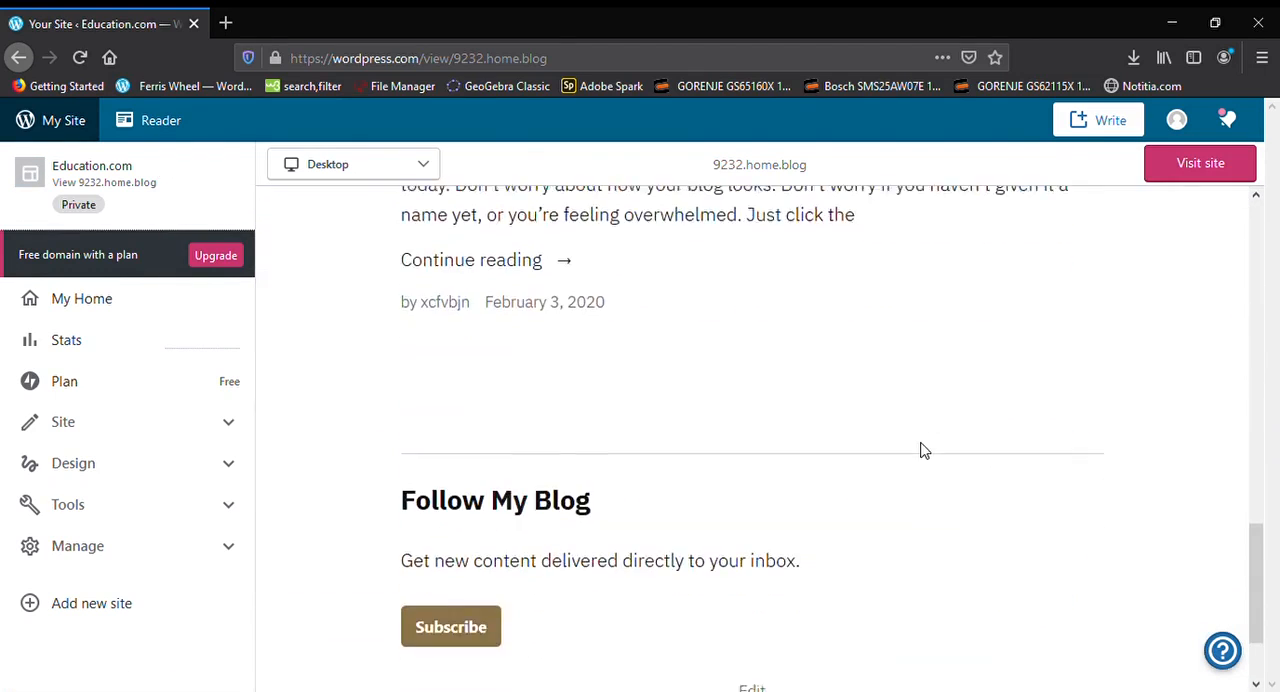
scroll(922, 450, up, 1)
scroll(921, 448, up, 13)
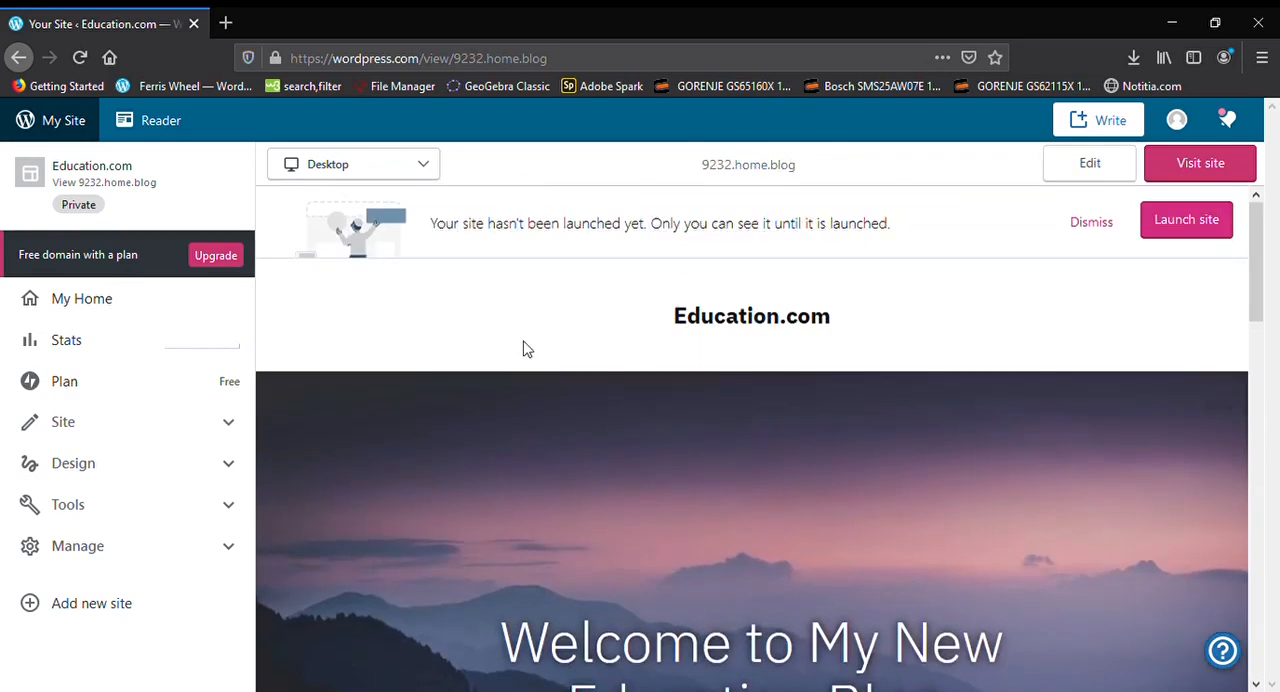
Visit the site at full size, dismiss the launch notice and review the page down to its footer
click(1187, 180)
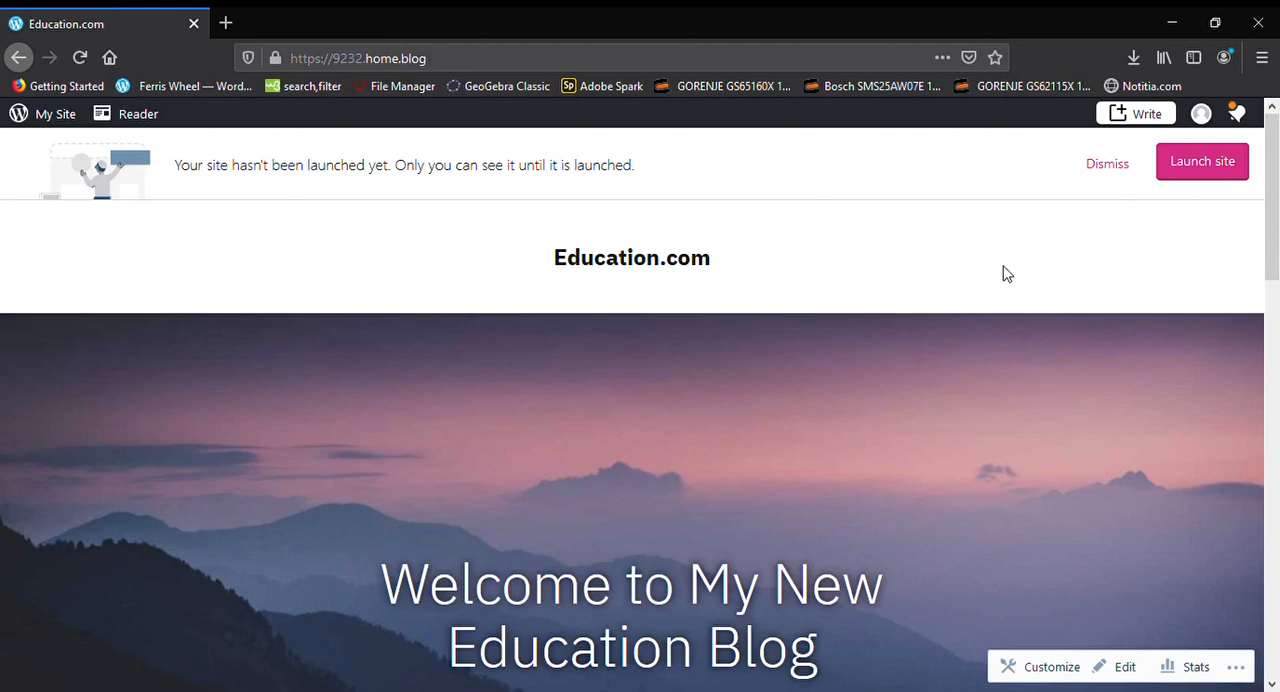
click(1110, 166)
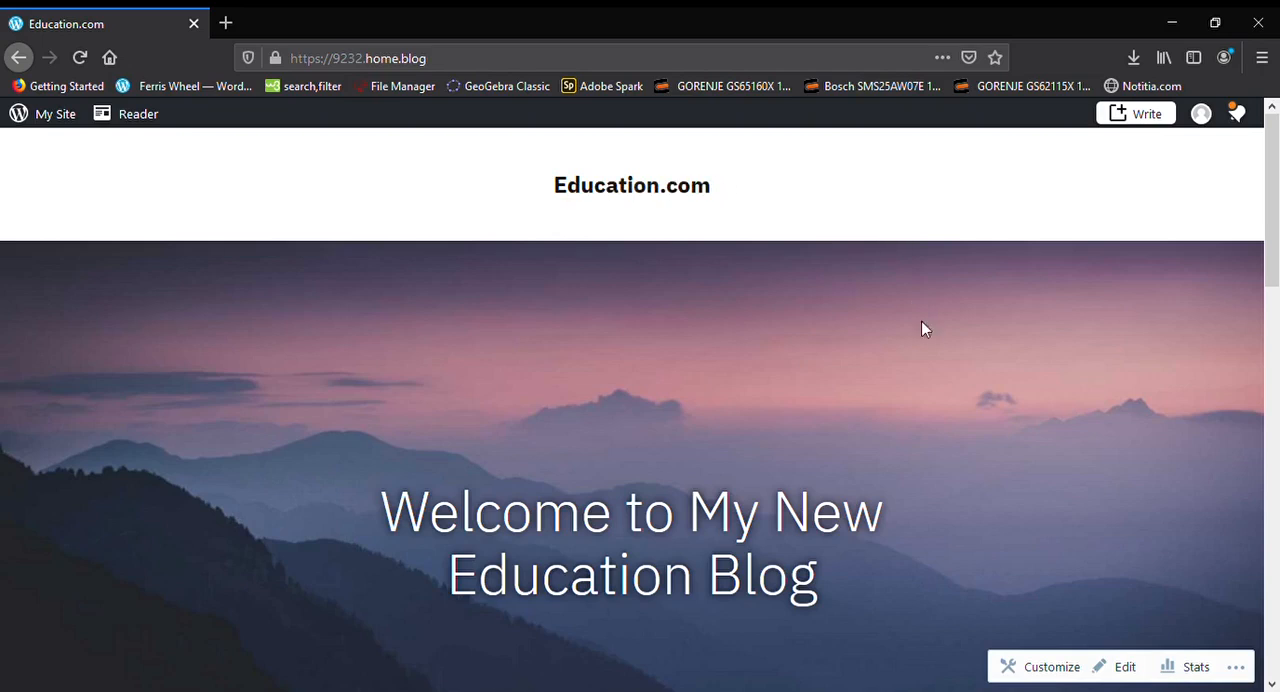
scroll(926, 343, down, 10)
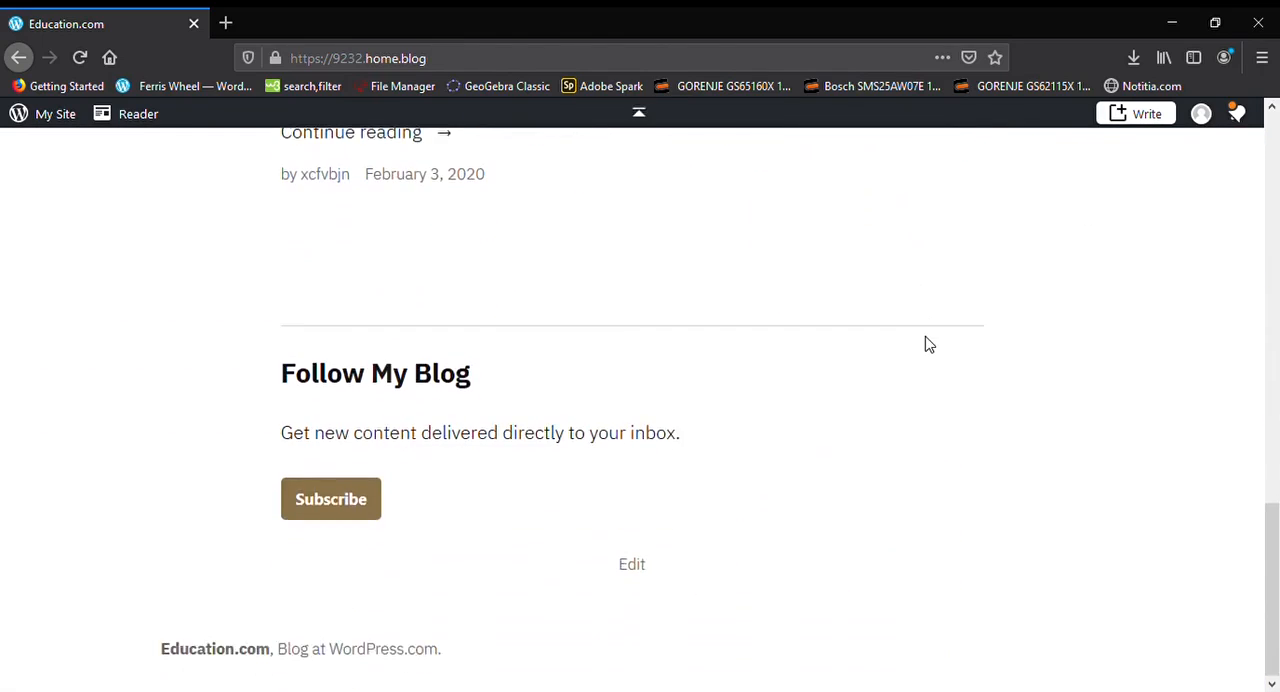
scroll(926, 343, up, 10)
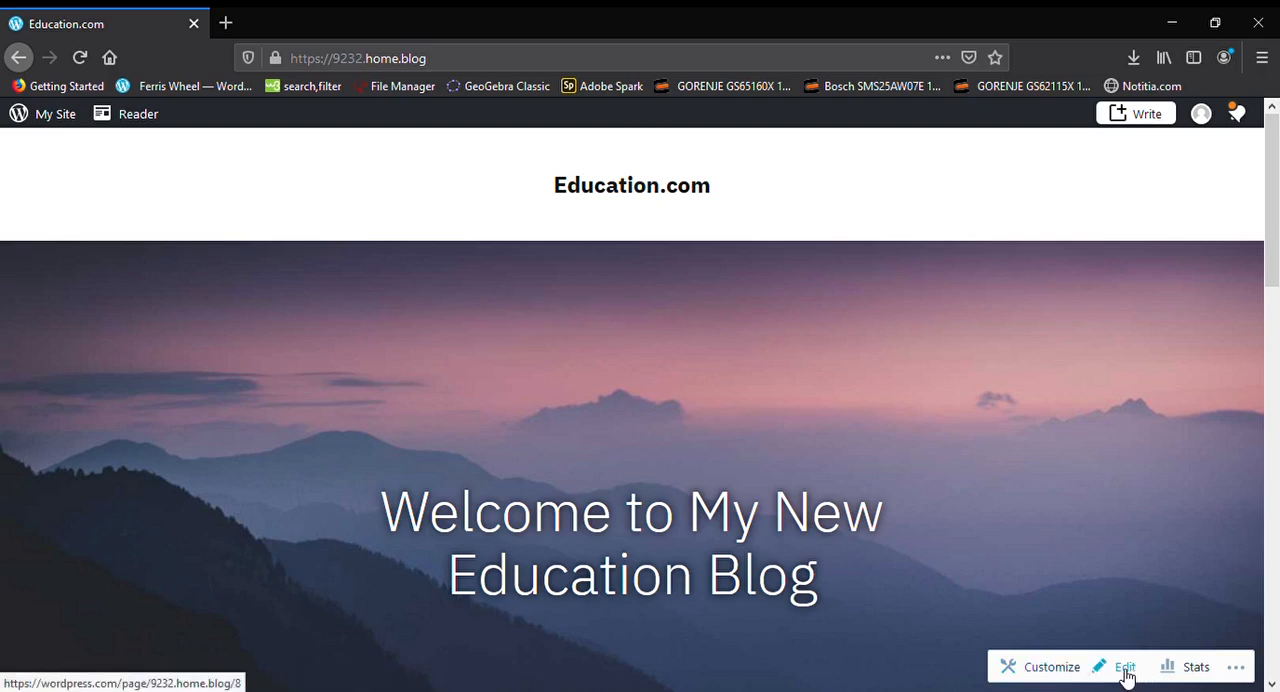
Open the site customizer, dismiss the introductory tip and open the Menus settings
click(1050, 672)
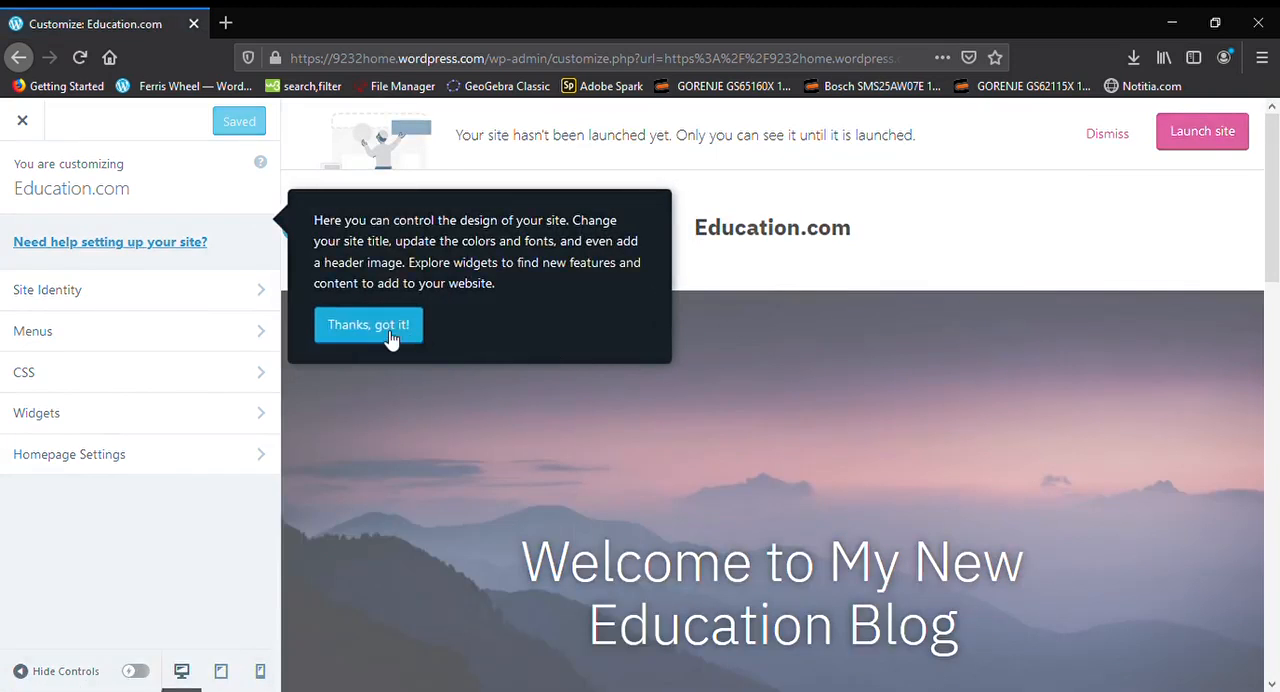
click(468, 337)
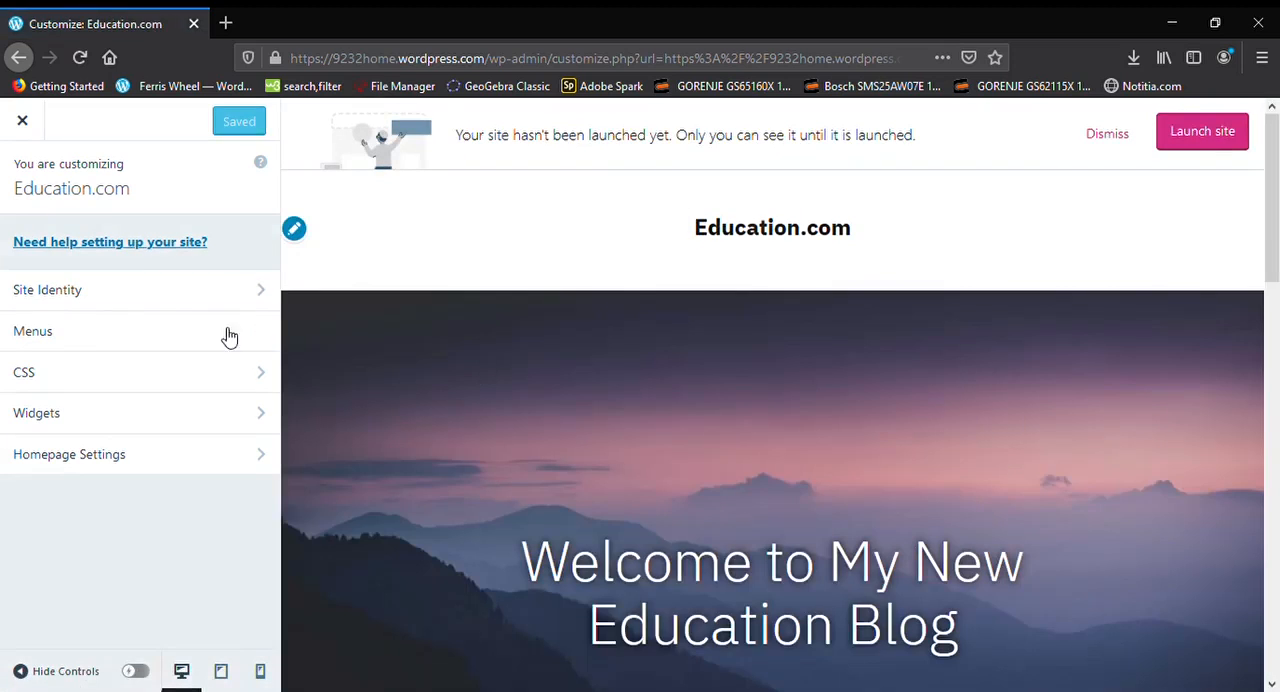
click(200, 342)
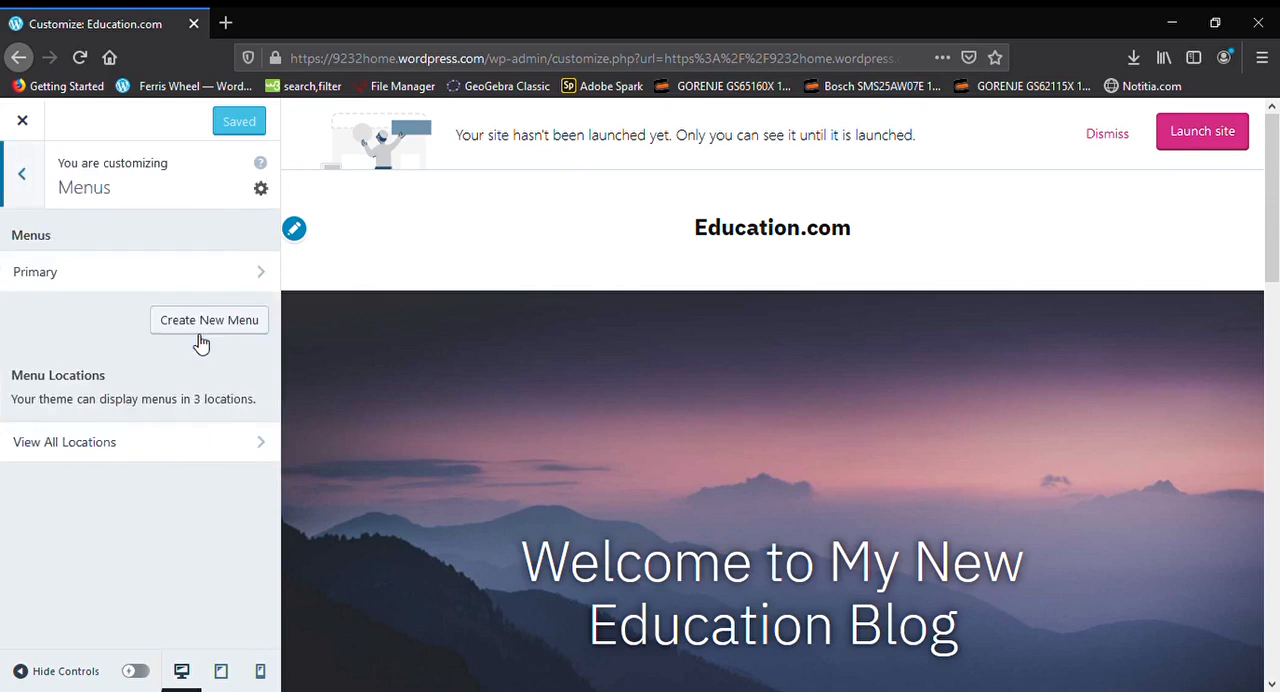
Open the existing Primary menu and assign it to the Primary menu location
click(215, 279)
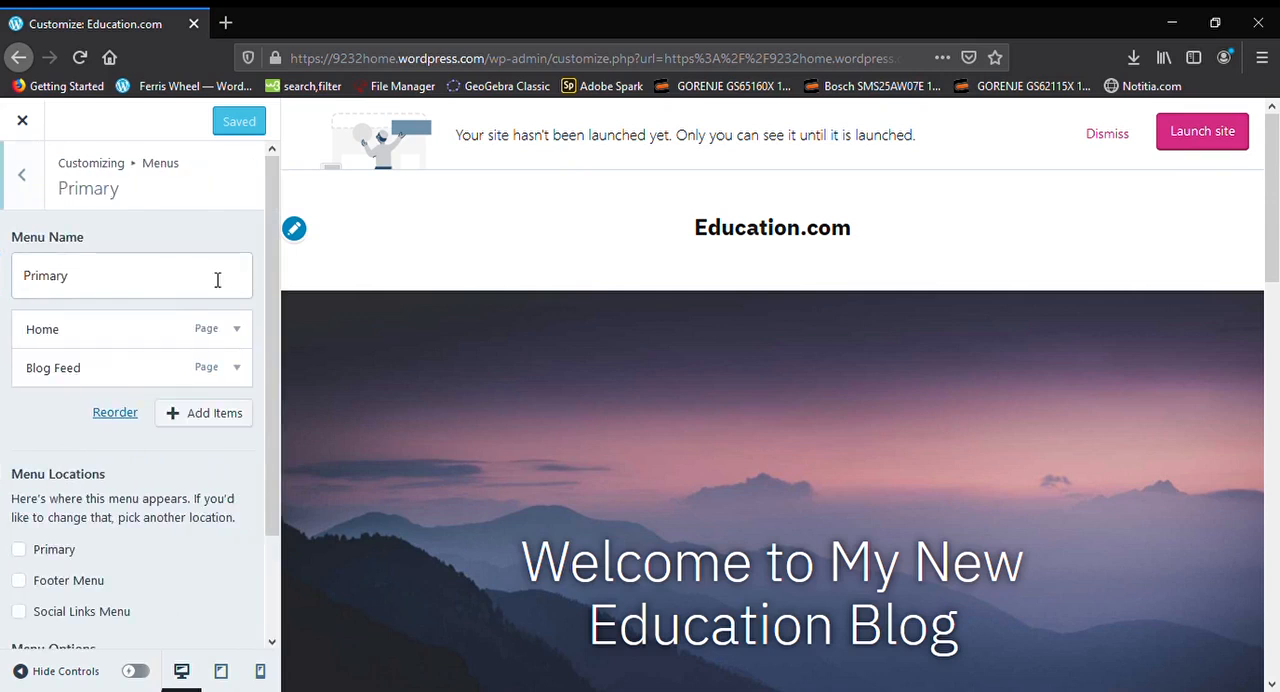
click(19, 549)
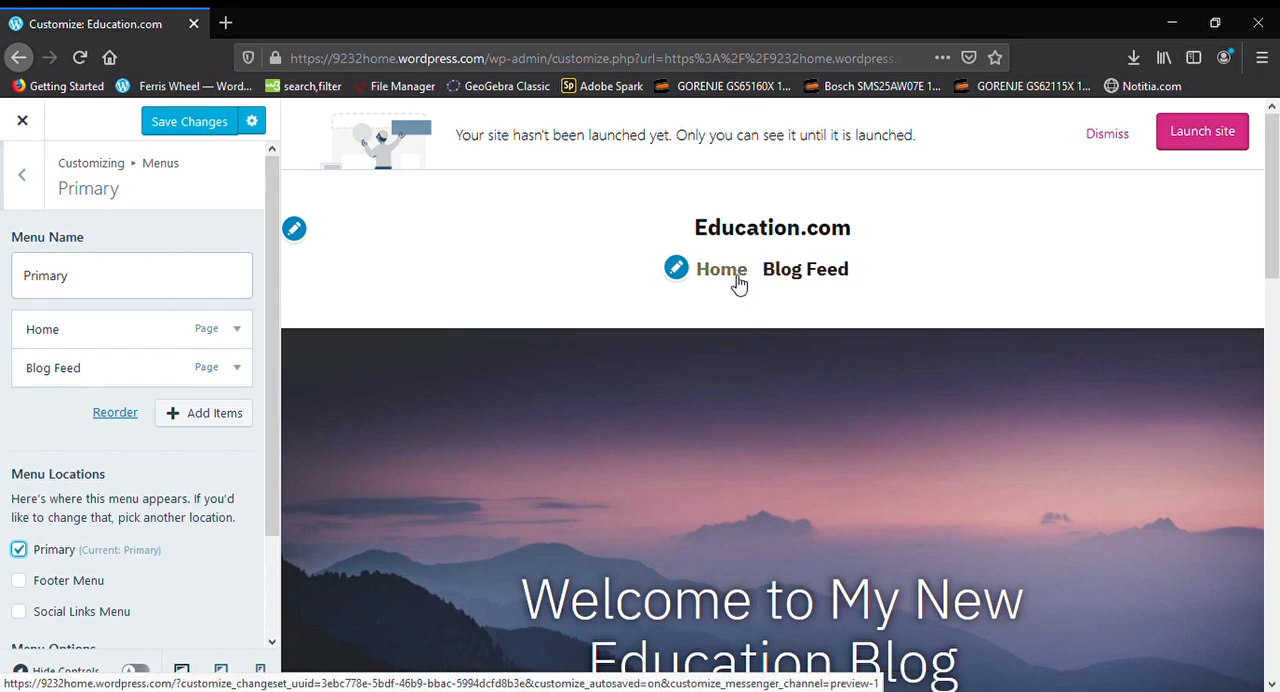
click(20, 555)
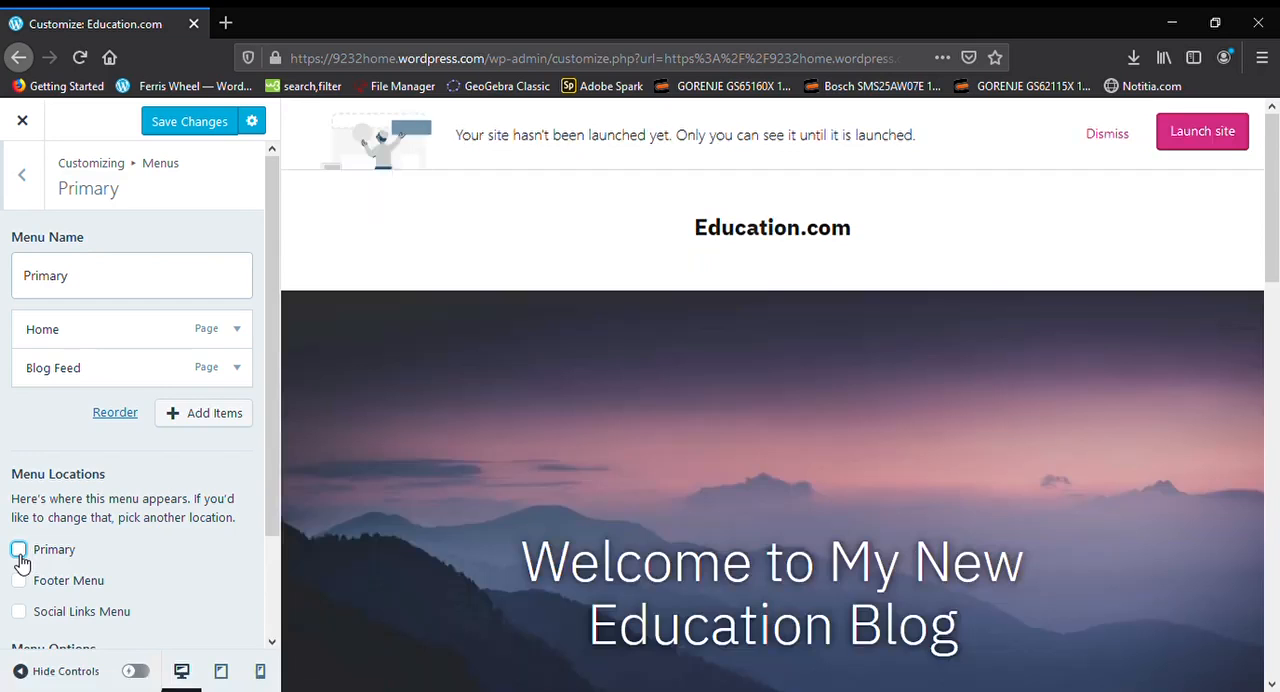
click(20, 555)
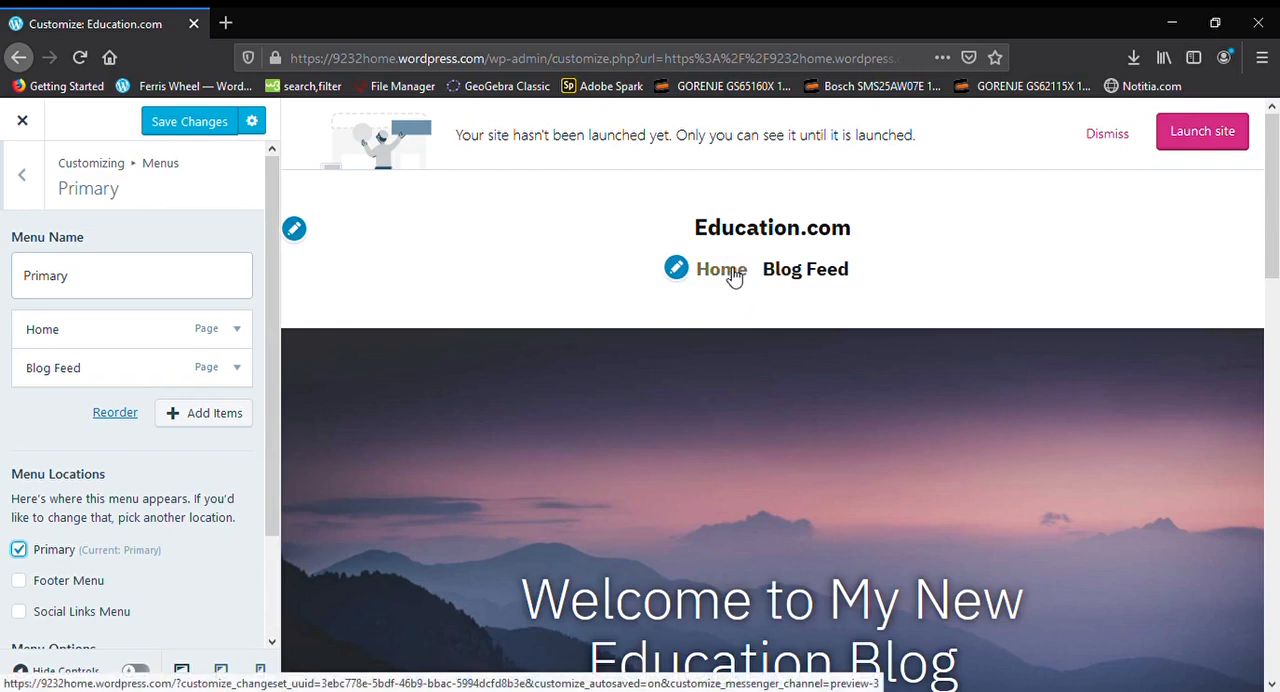
Change the navigation label of the Home menu item to "Acasa"
click(83, 340)
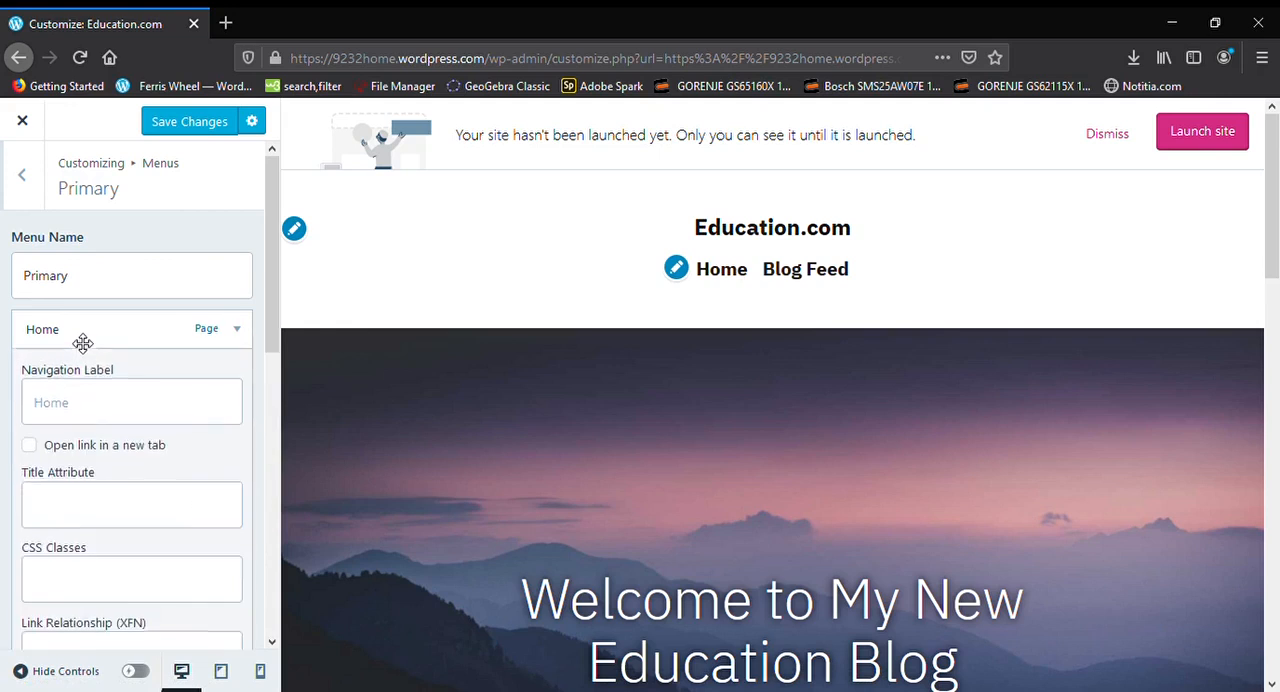
click(96, 414)
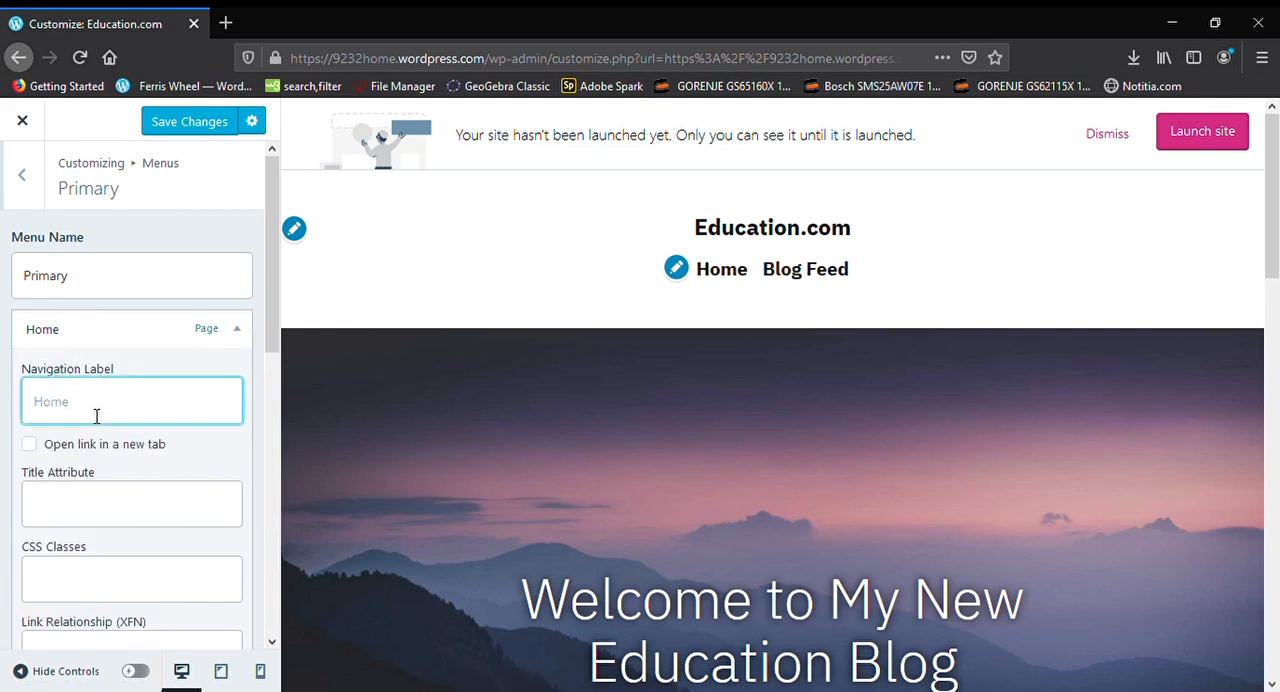
text(Acasa)
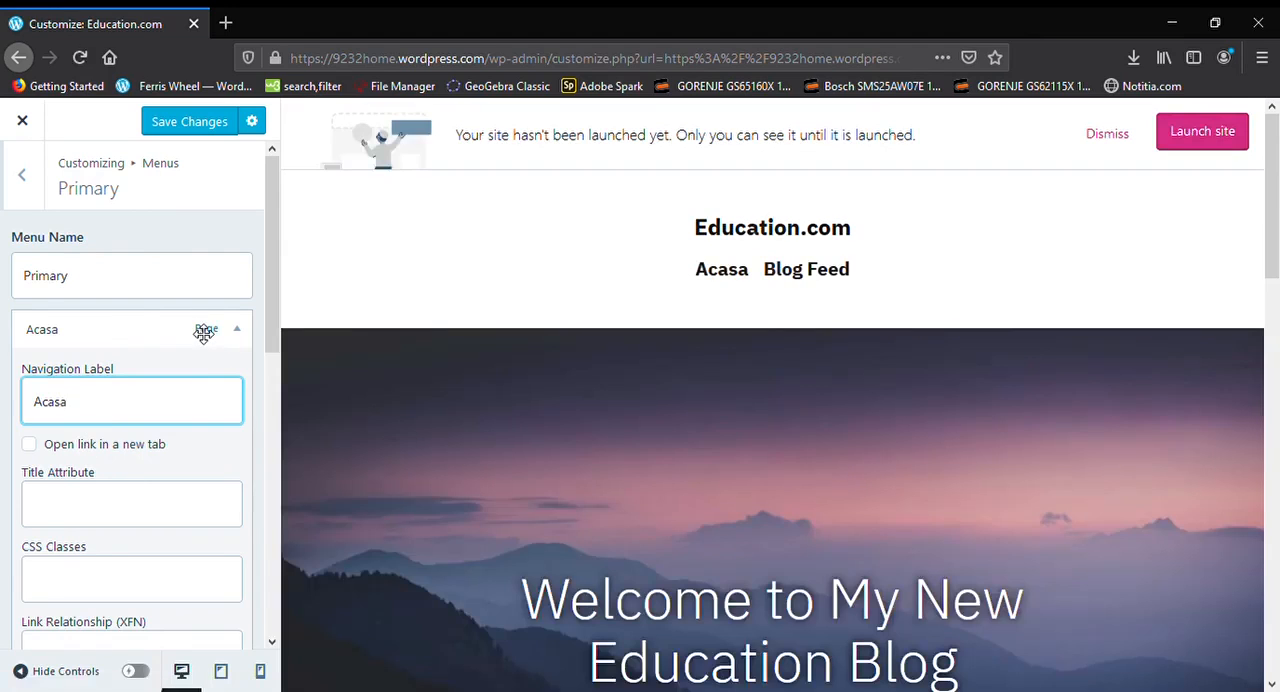
click(204, 333)
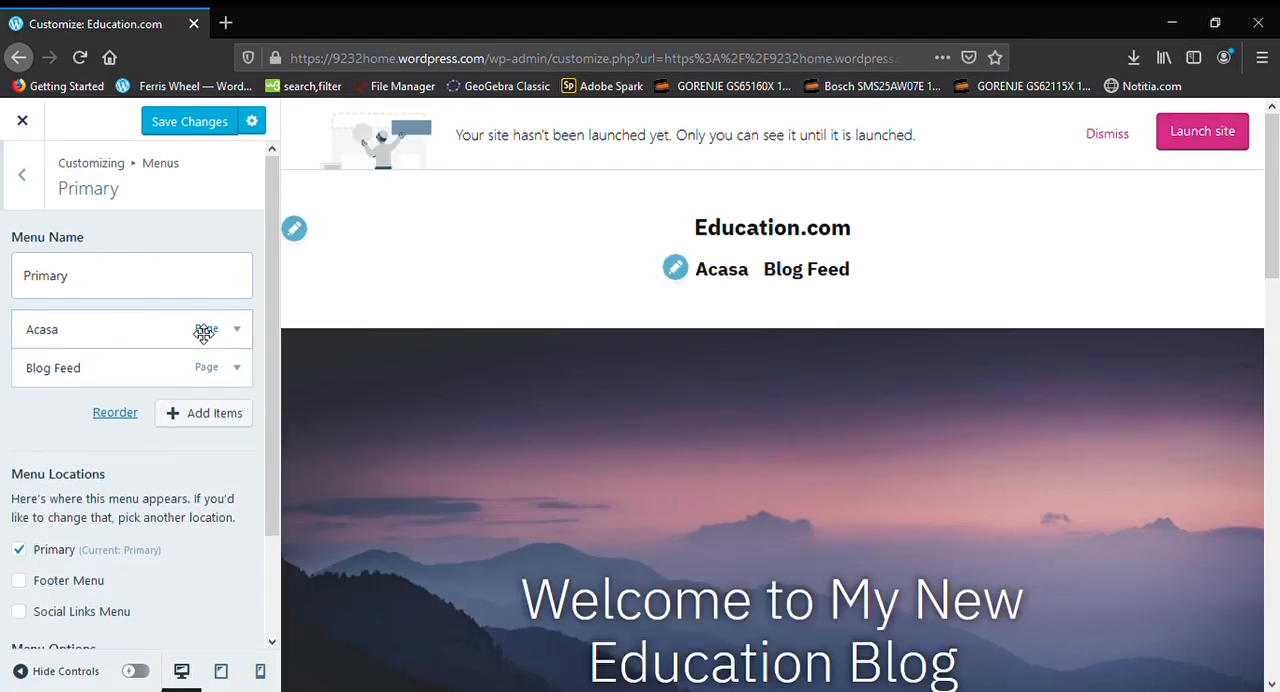
Change the navigation label of the Blog Feed menu item to "Postari recente"
click(89, 381)
click(98, 455)
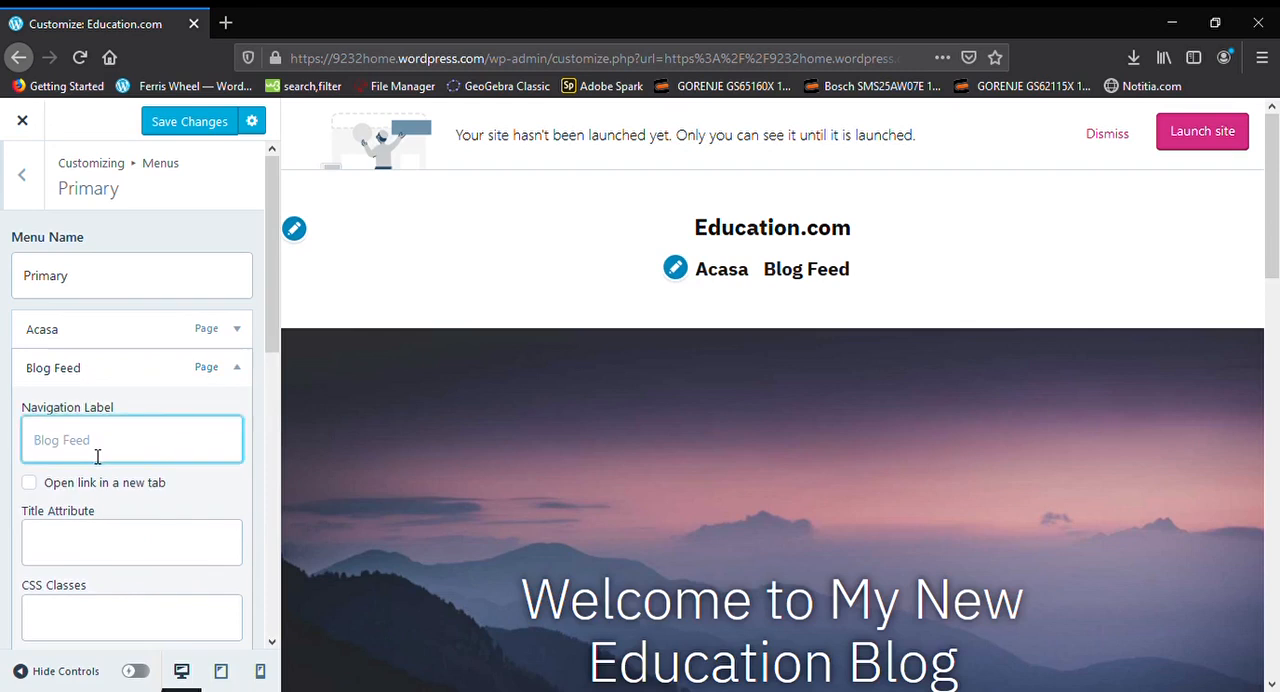
text(Postari recente)
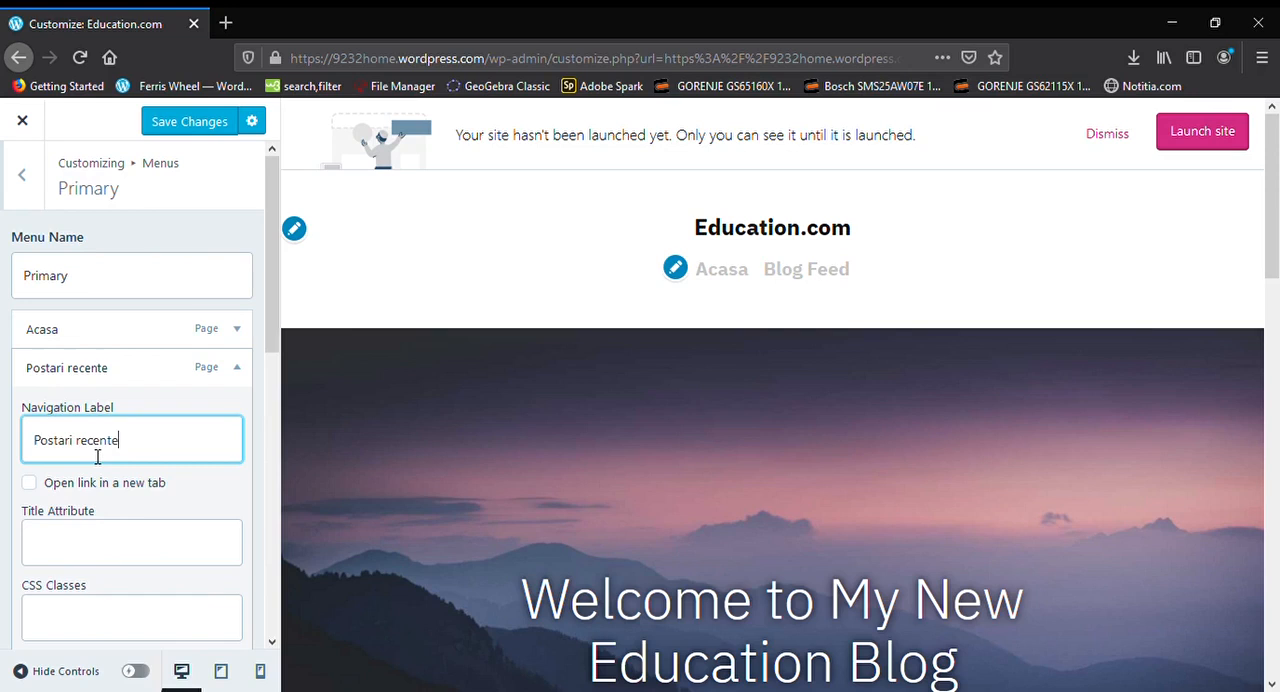
click(192, 381)
Add a new page named "Poze" to the Primary menu and save the changes
scroll(183, 457, down, 2)
scroll(186, 457, up, 2)
scroll(189, 571, down, 2)
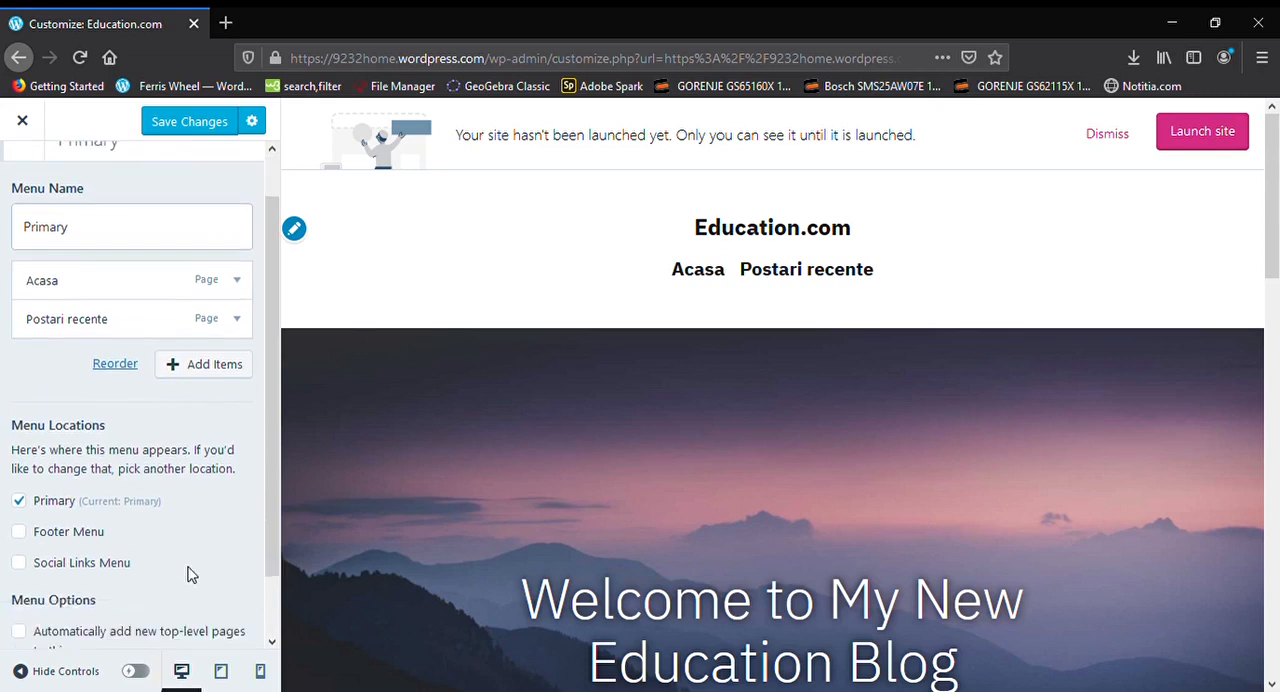
scroll(209, 563, up, 2)
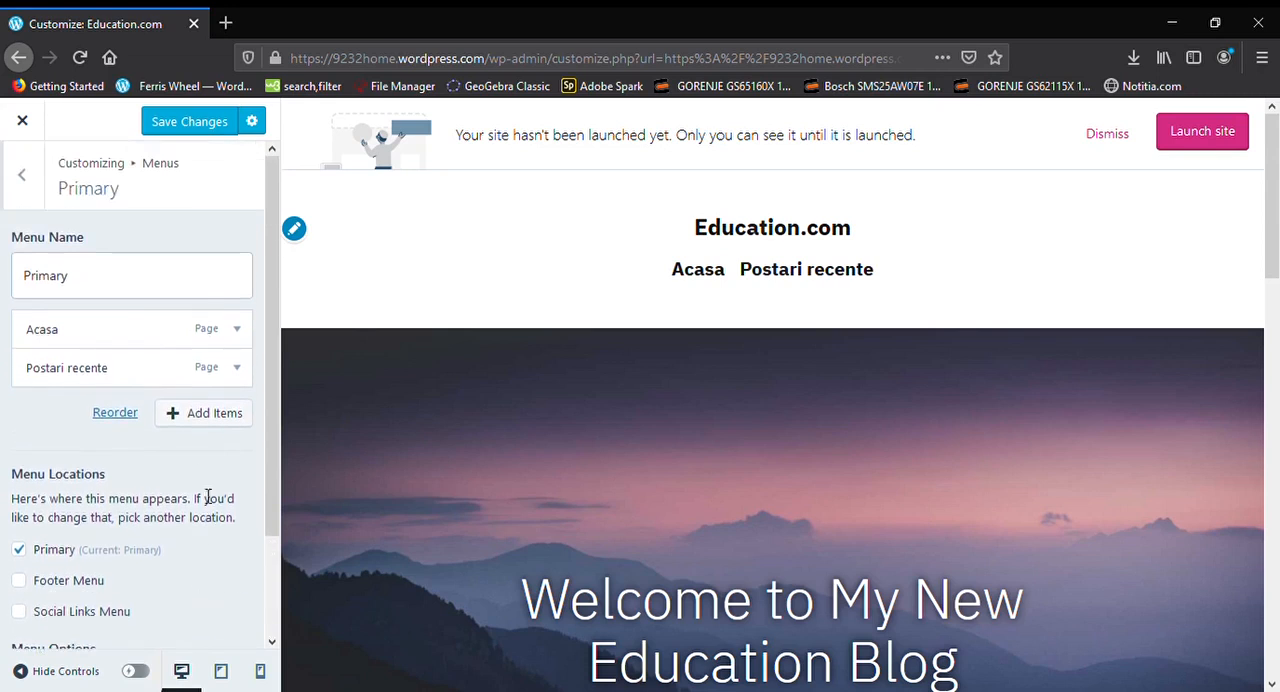
click(237, 414)
click(382, 396)
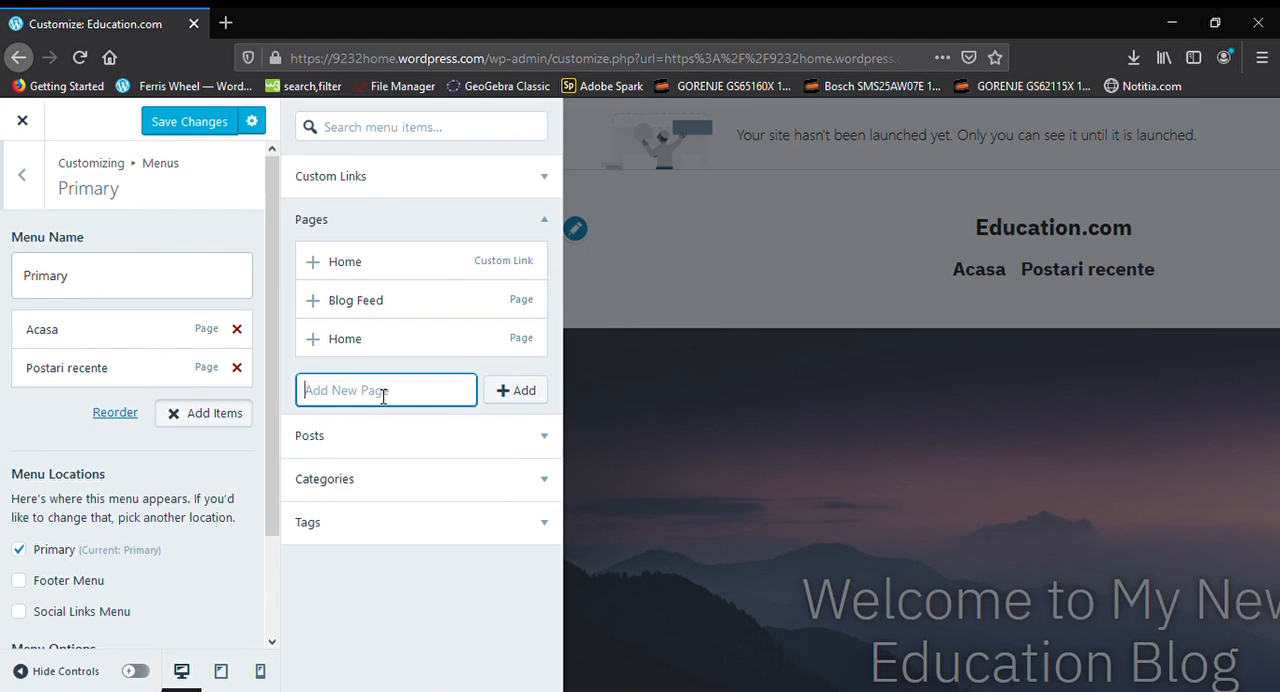
text(Poze)
click(520, 393)
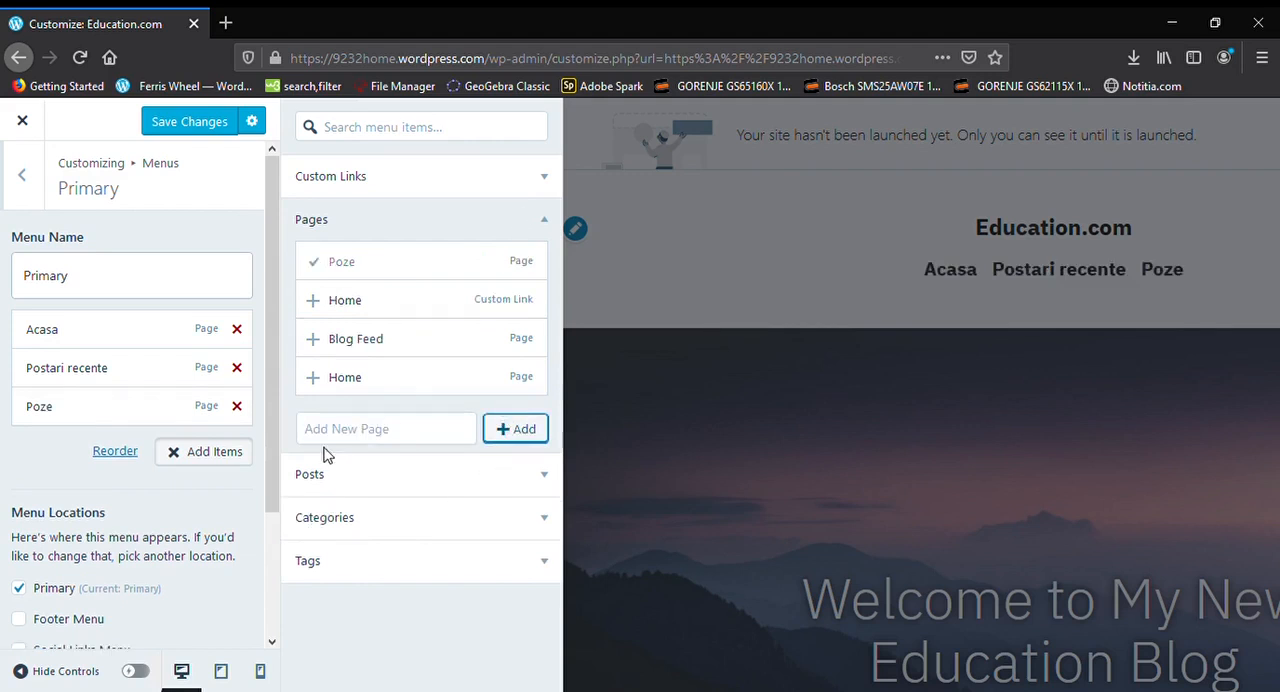
drag(34, 410, 60, 431)
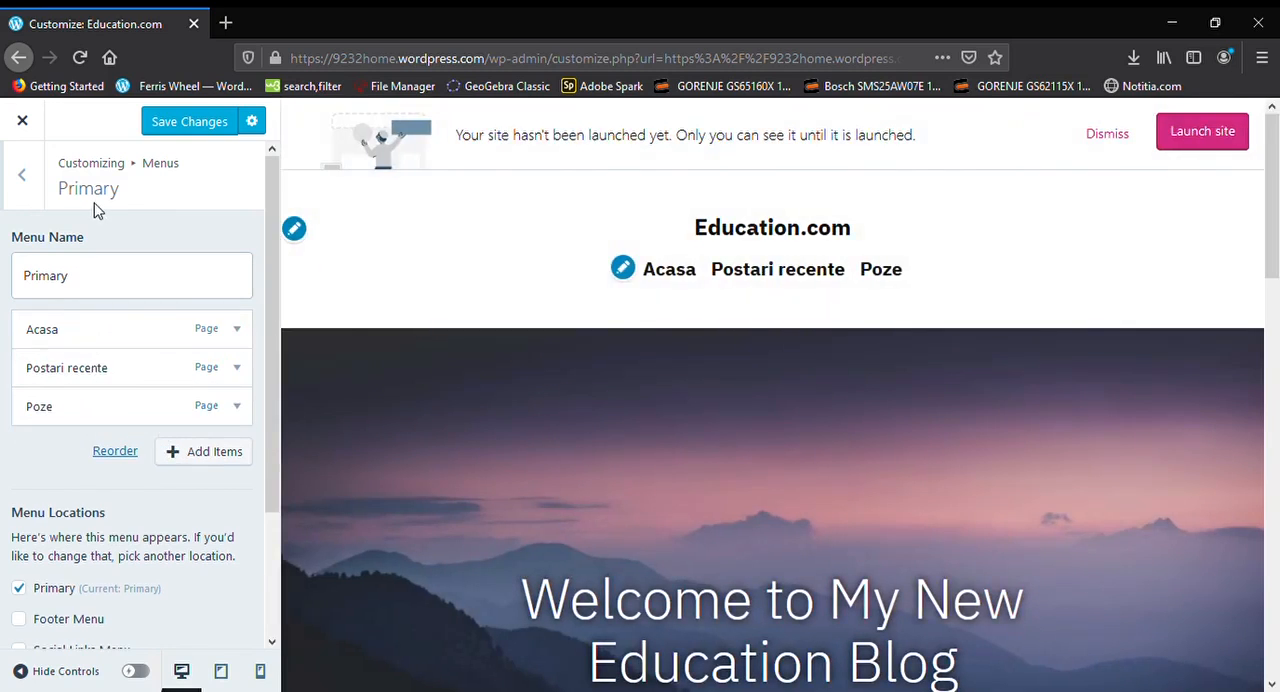
click(219, 133)
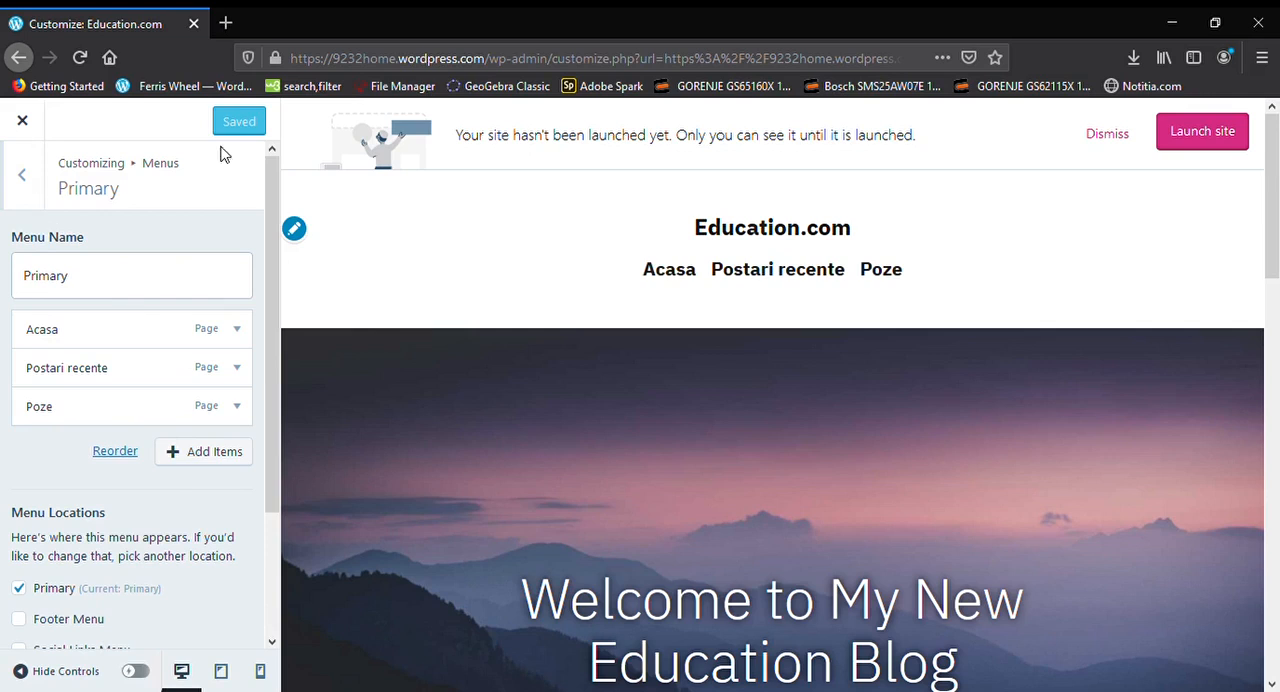
Leave the menu settings, open Site Identity and set the site's tagline to "Invata mai usor!"
click(18, 204)
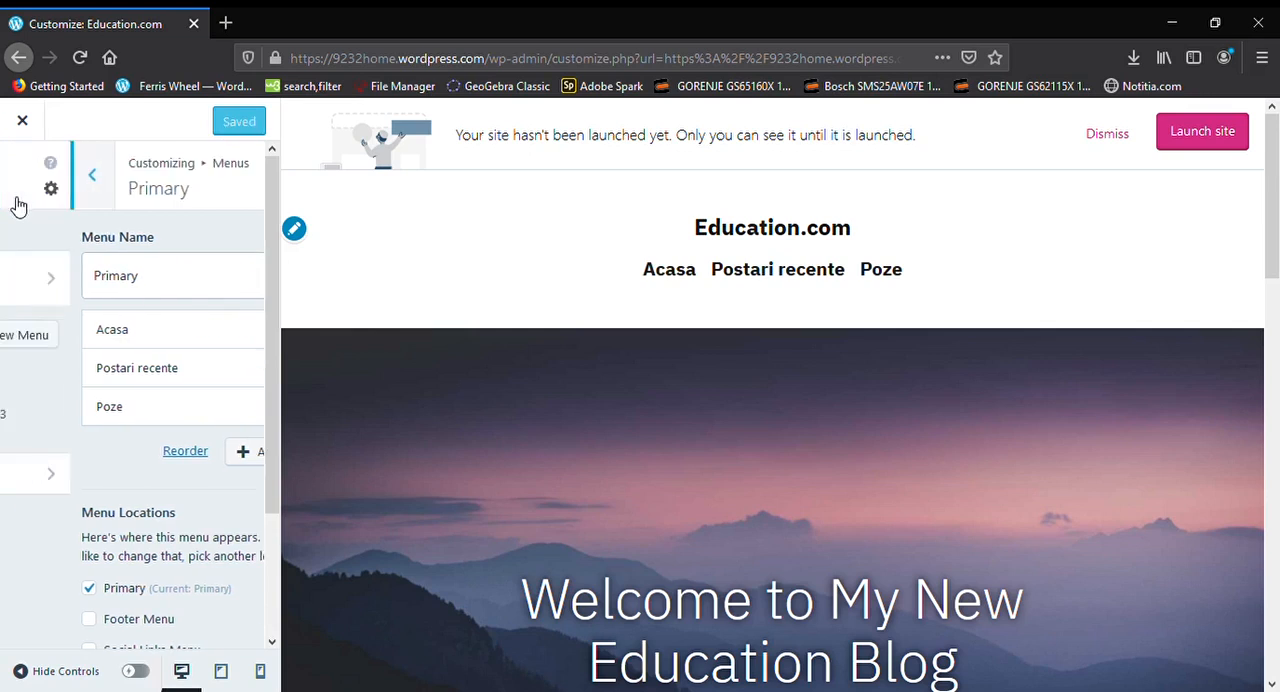
click(18, 204)
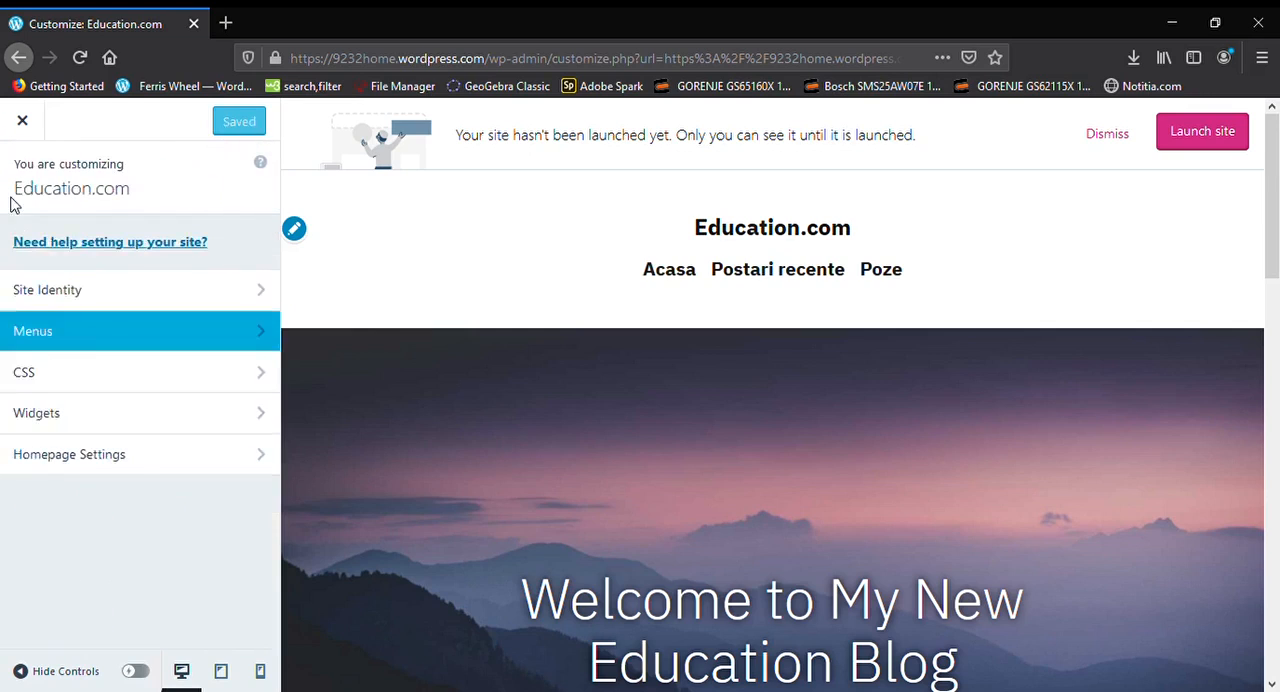
click(52, 291)
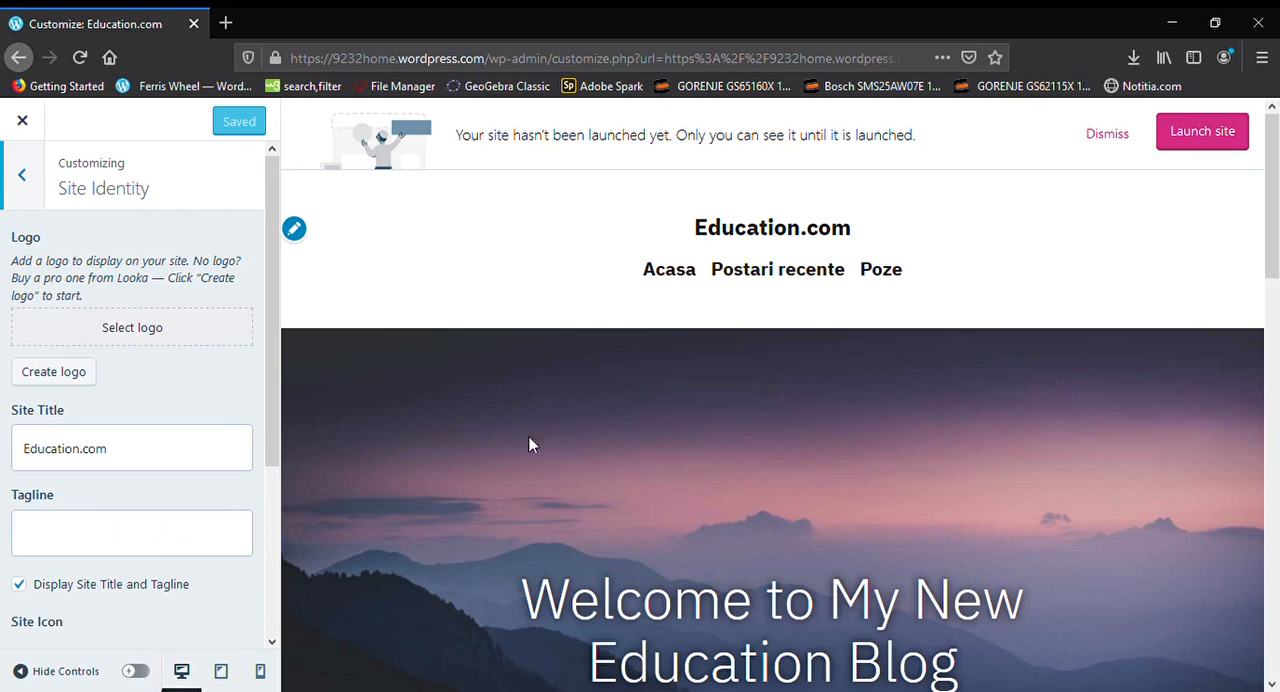
click(138, 455)
scroll(138, 455, down, 2)
click(138, 455)
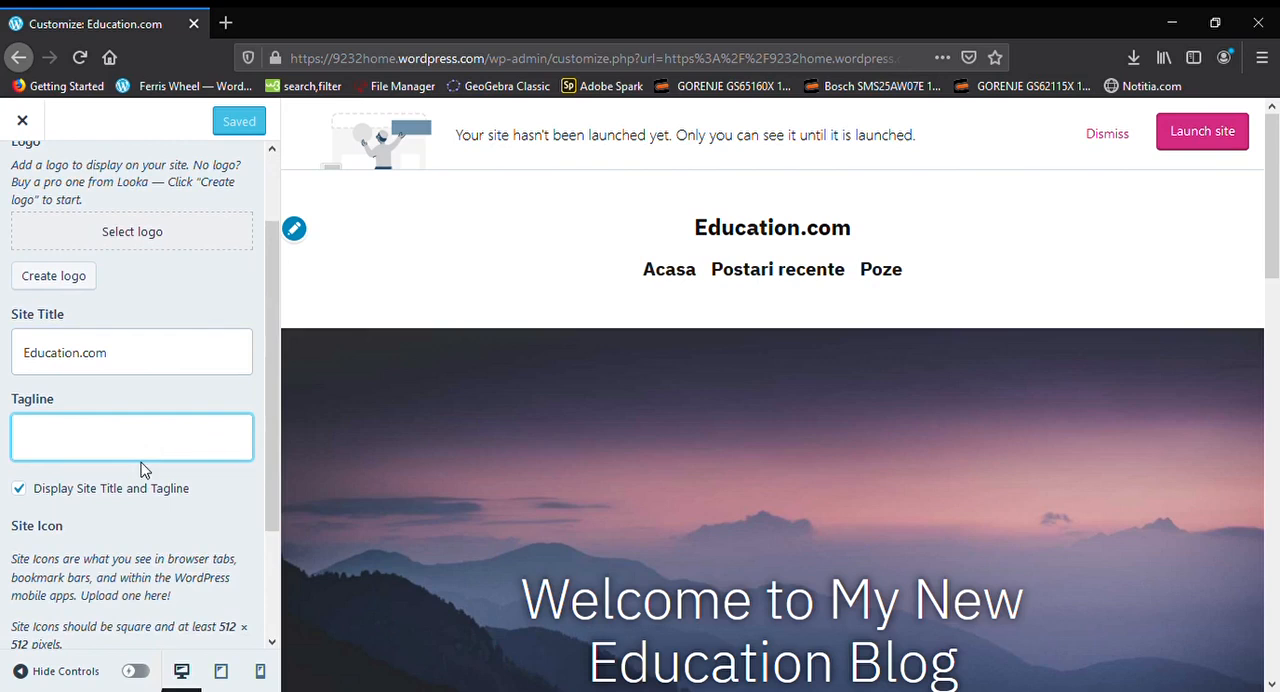
text(Invata )
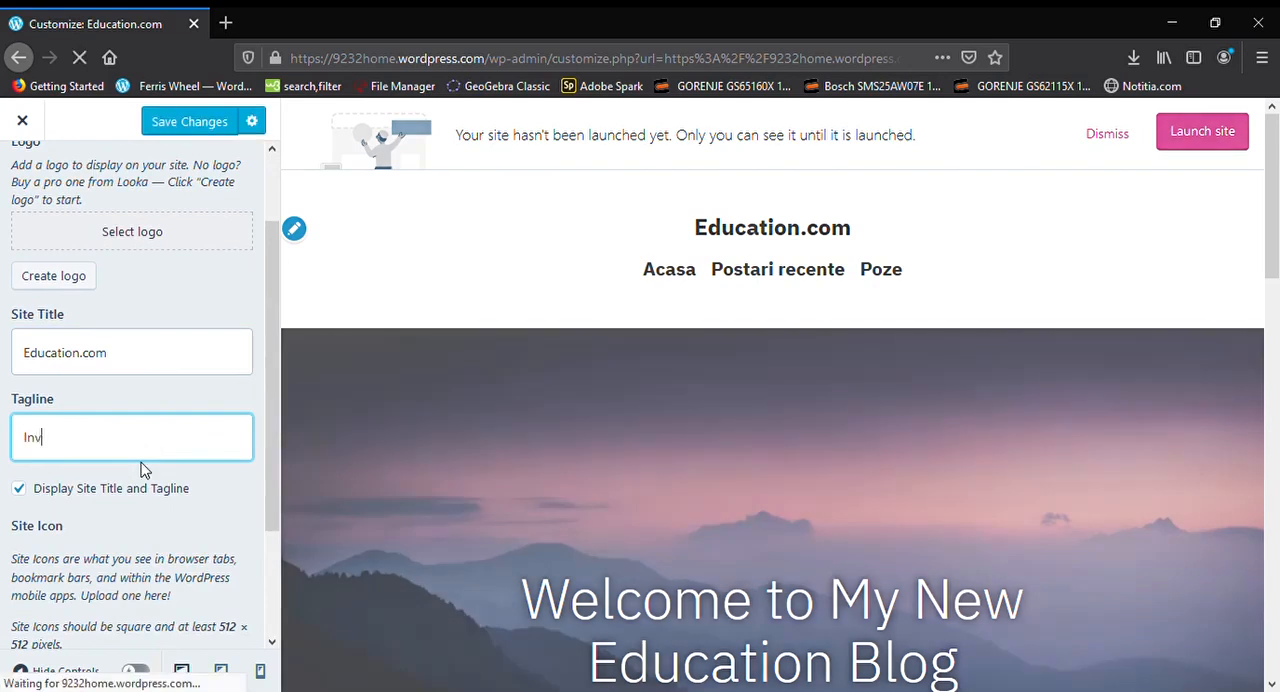
text(mai usor)
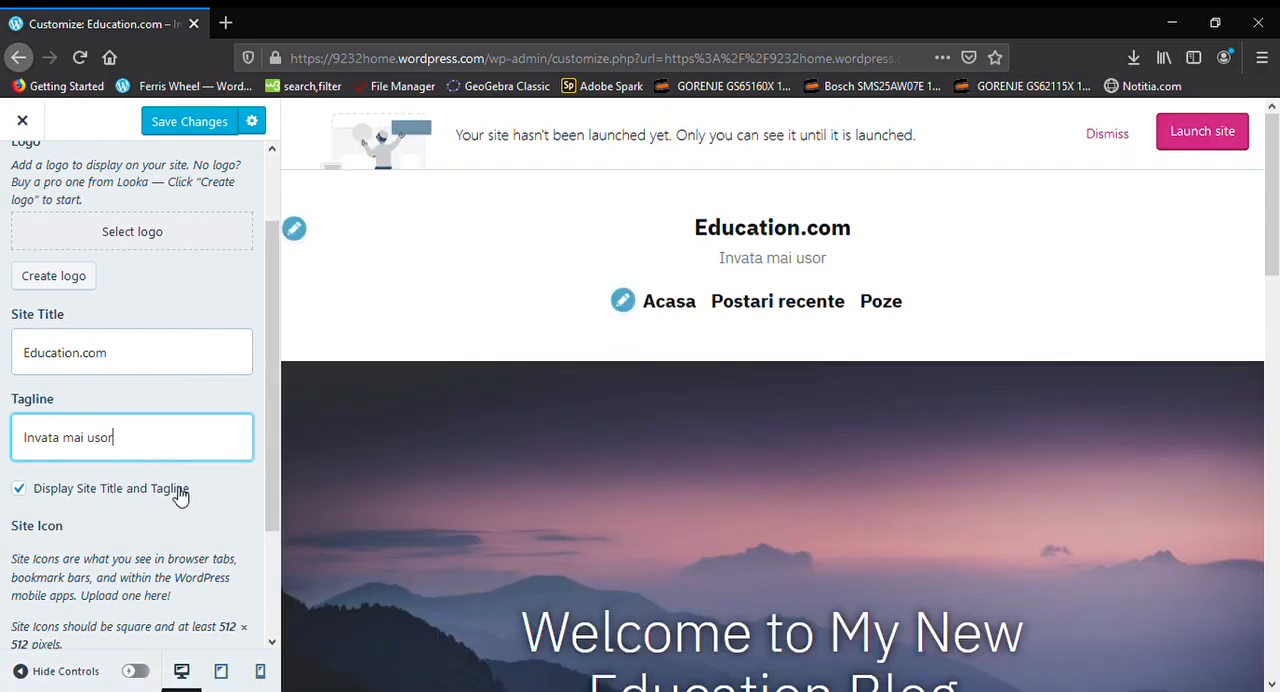
text(!)
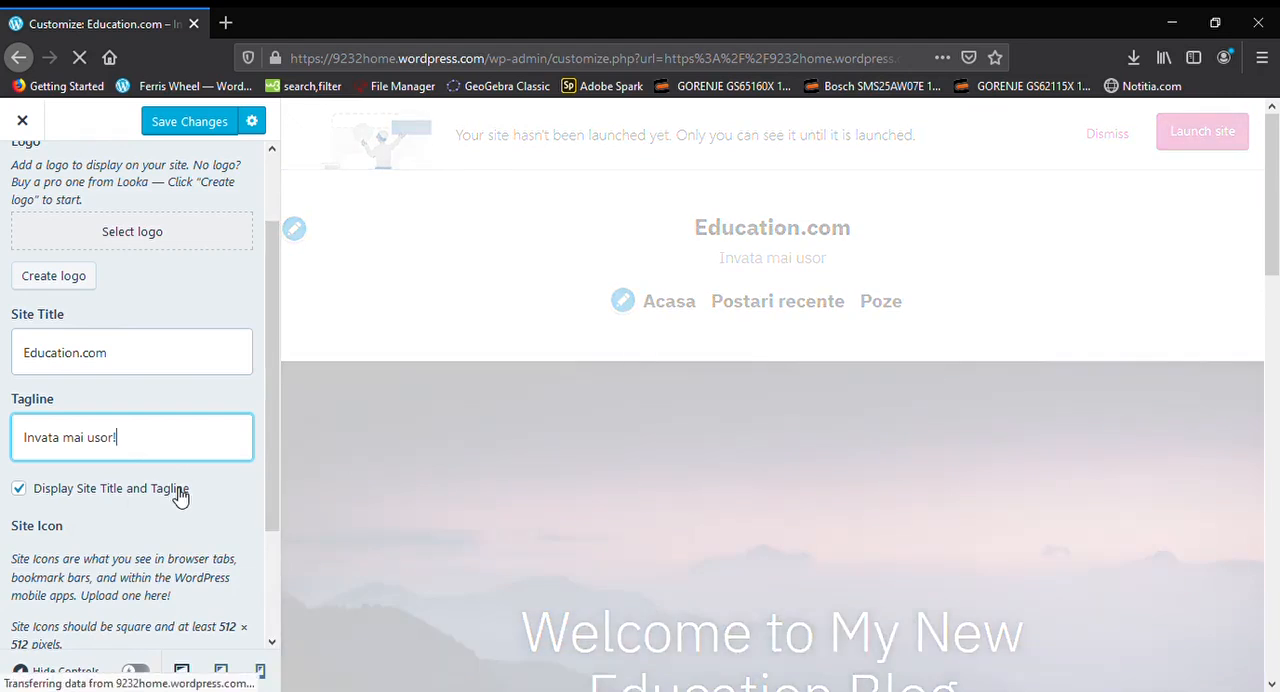
Examine the footer credit setting and the site's footer, and take a brief look at the Looka logo maker page
scroll(177, 495, down, 3)
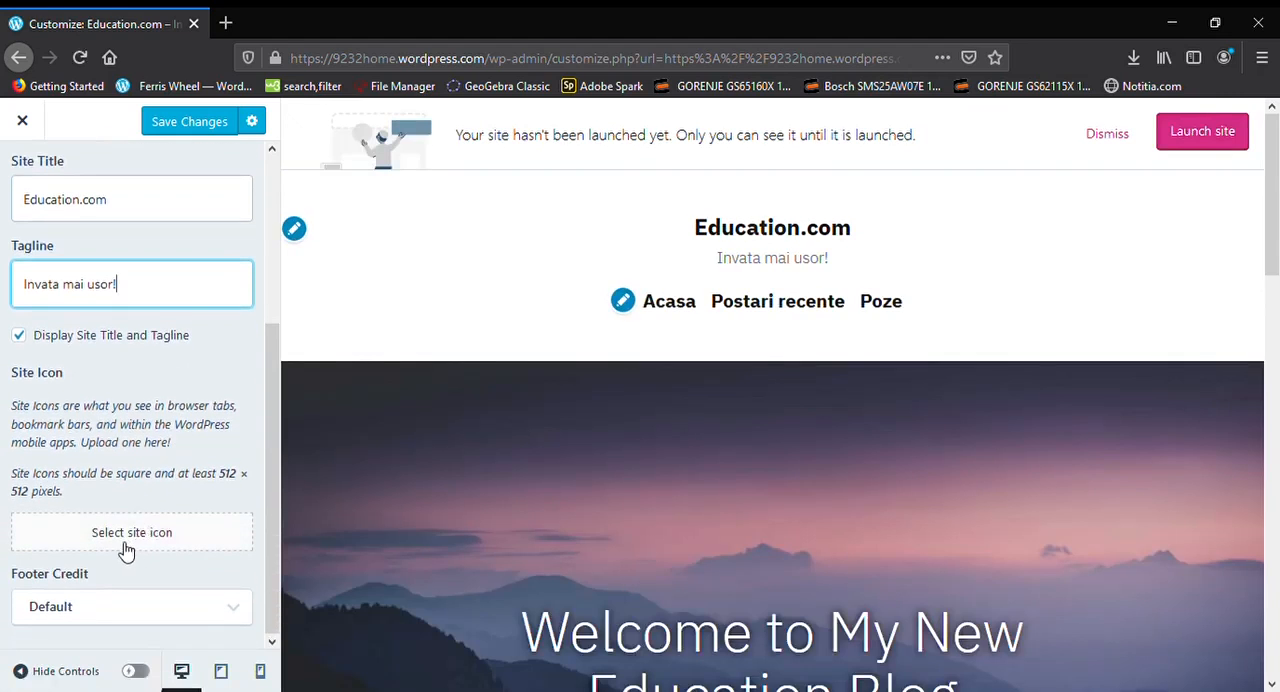
click(154, 621)
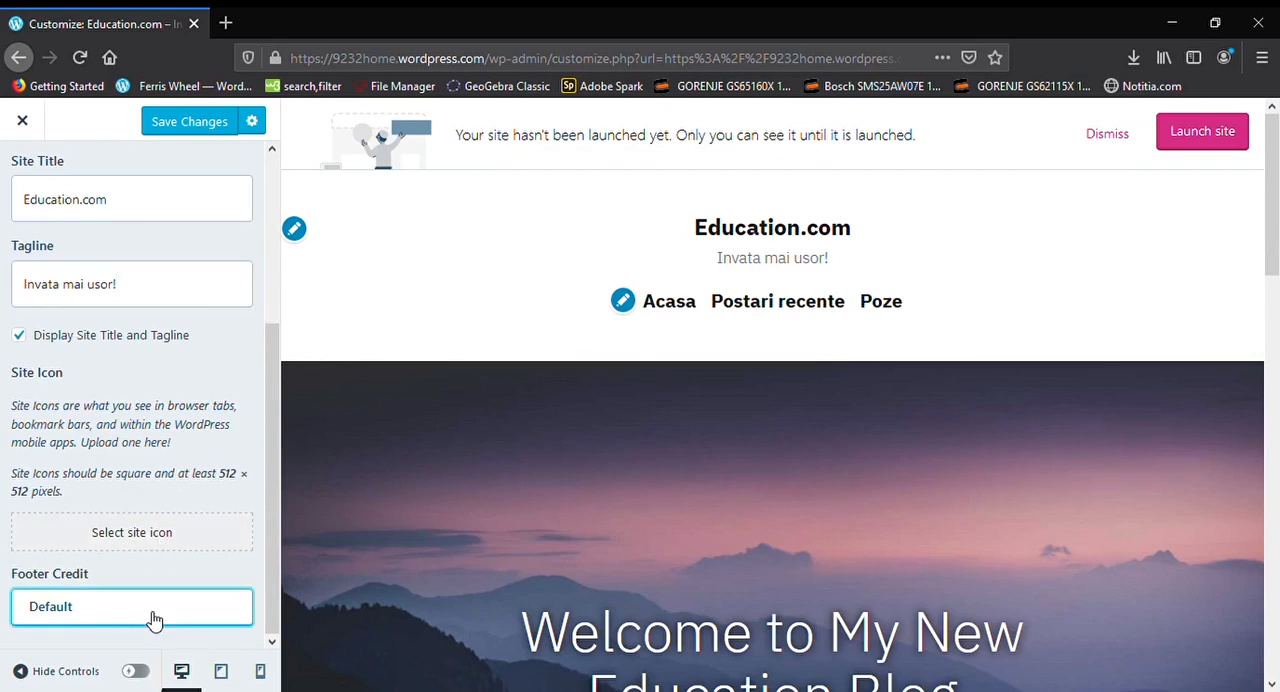
scroll(717, 586, down, 10)
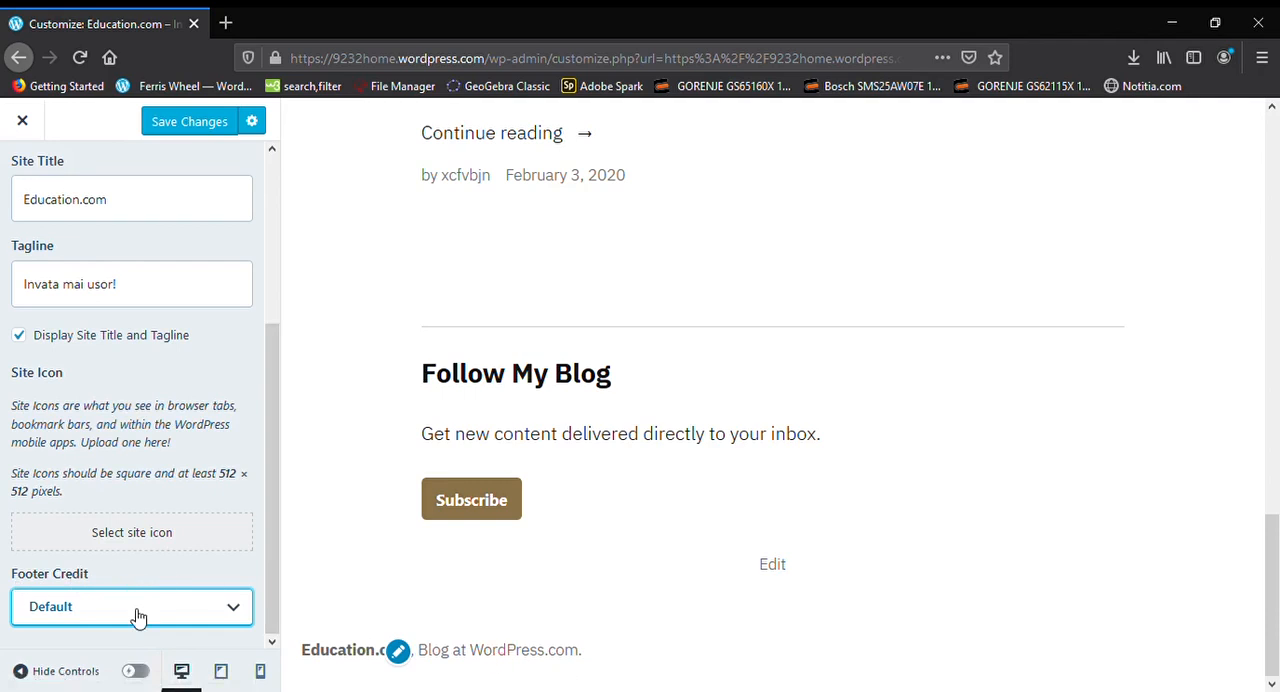
scroll(170, 400, up, 3)
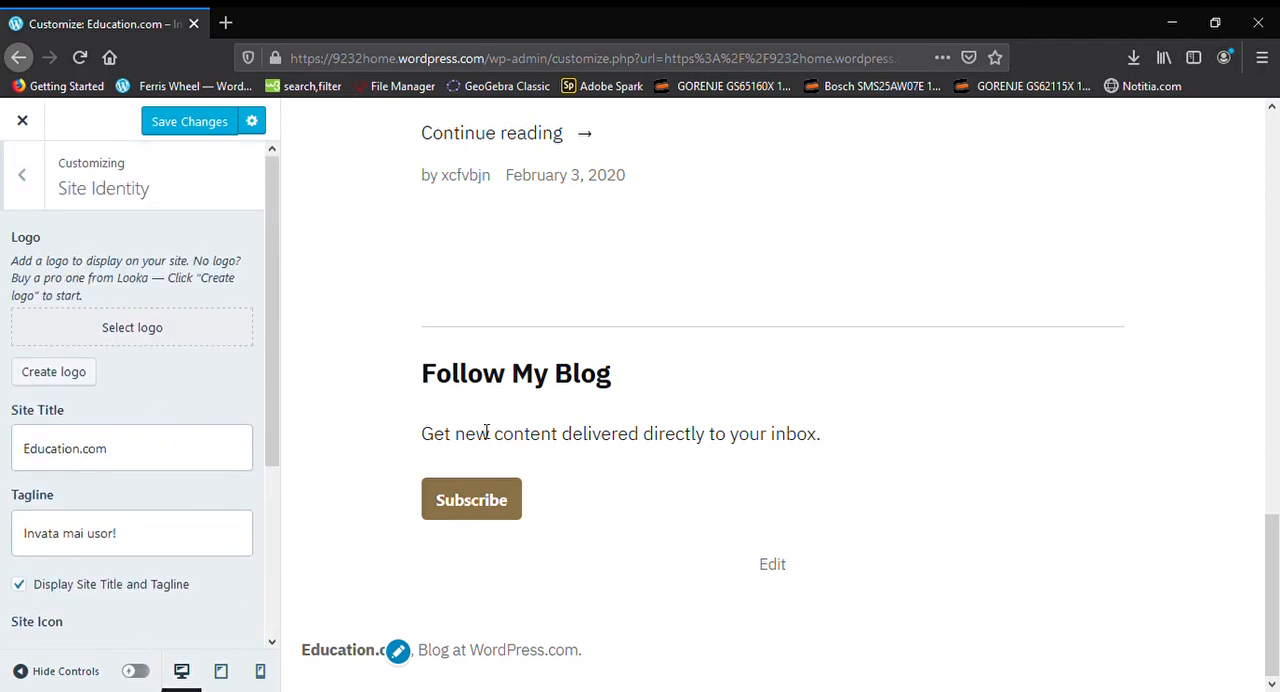
scroll(973, 383, up, 15)
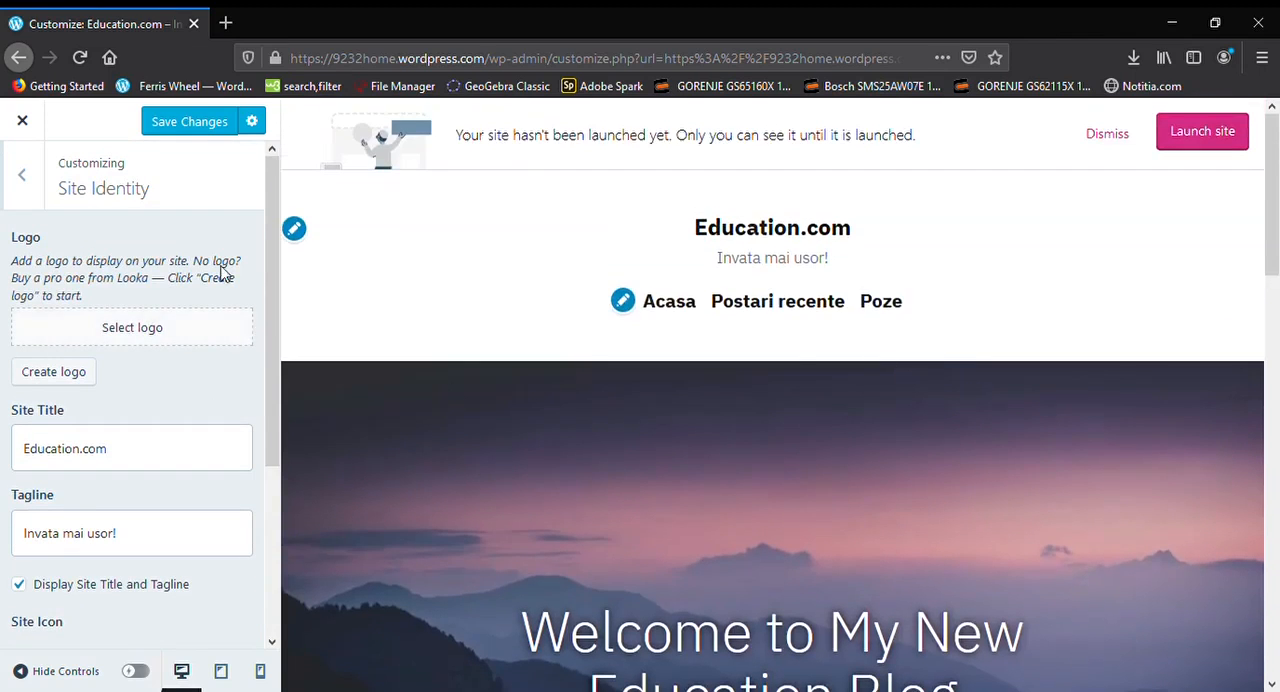
click(70, 372)
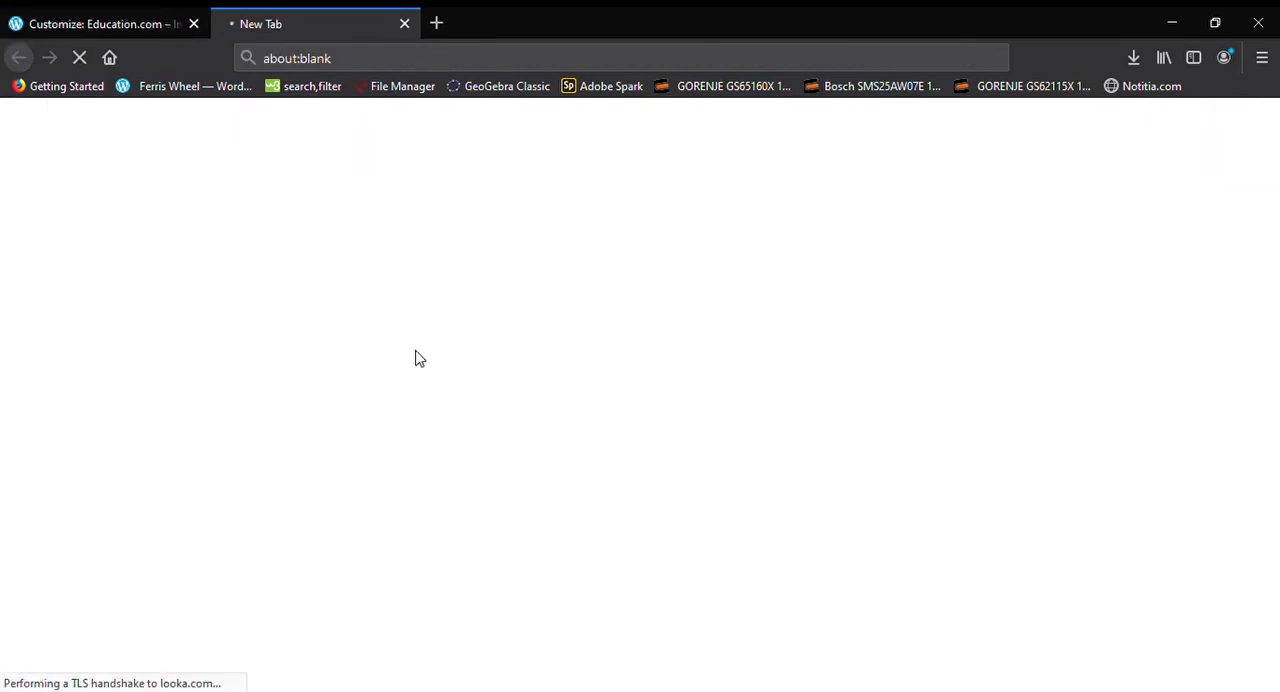
click(406, 24)
Choose the calm.jpg lake landscape from the Media Library as the site icon image
scroll(215, 333, down, 3)
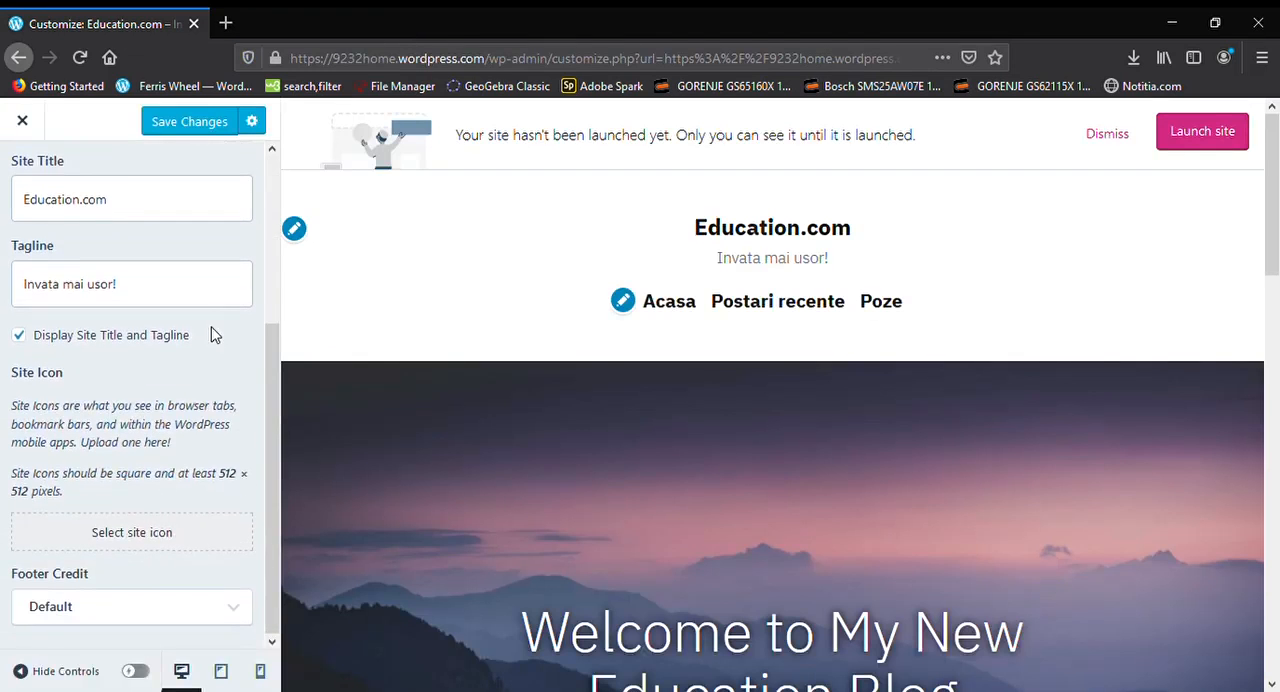
click(162, 543)
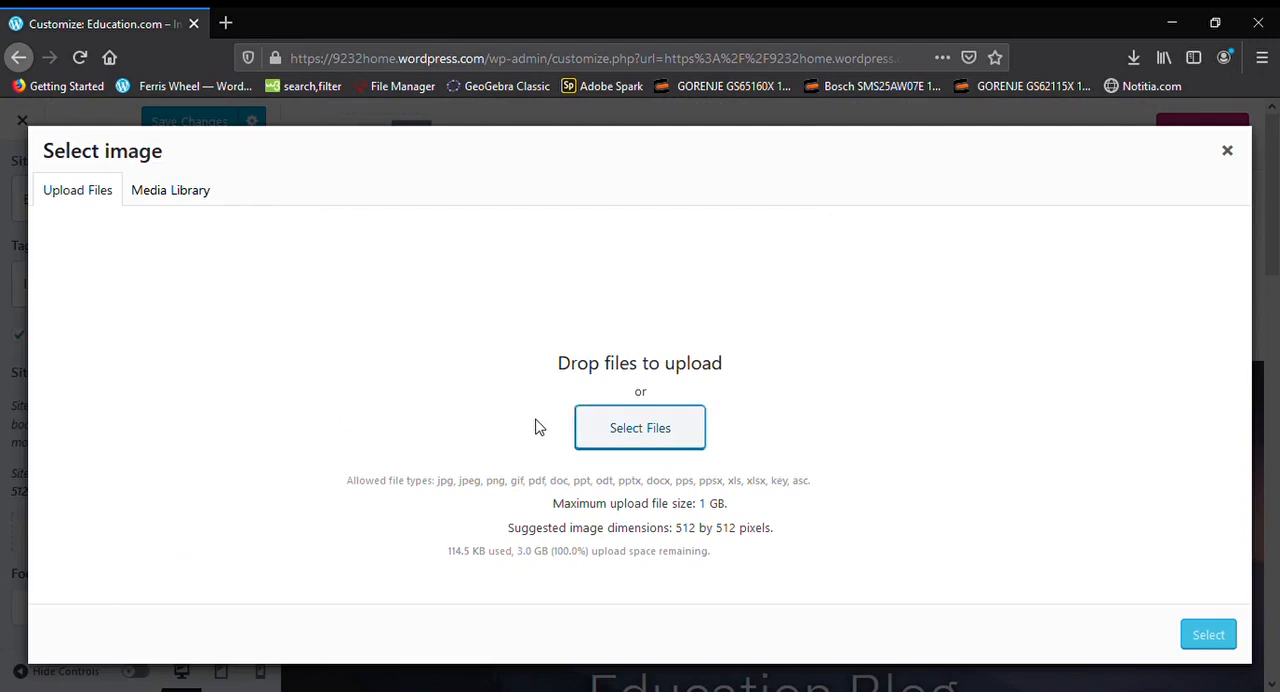
click(194, 190)
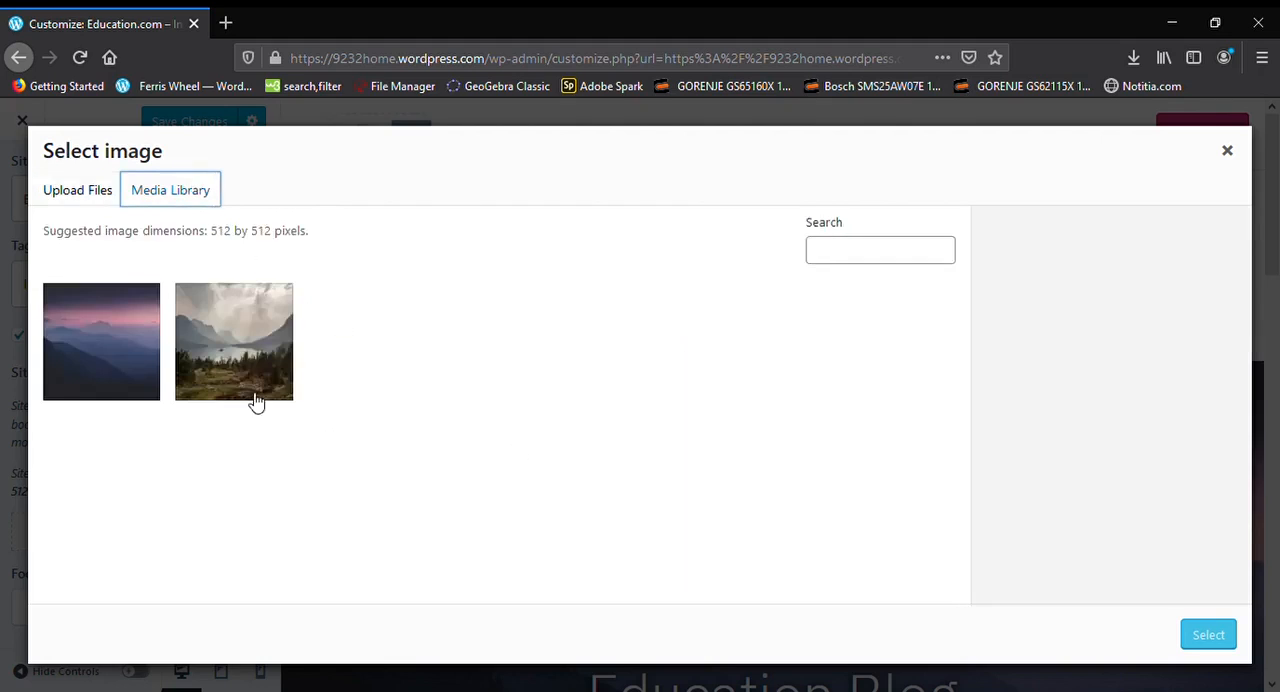
click(210, 360)
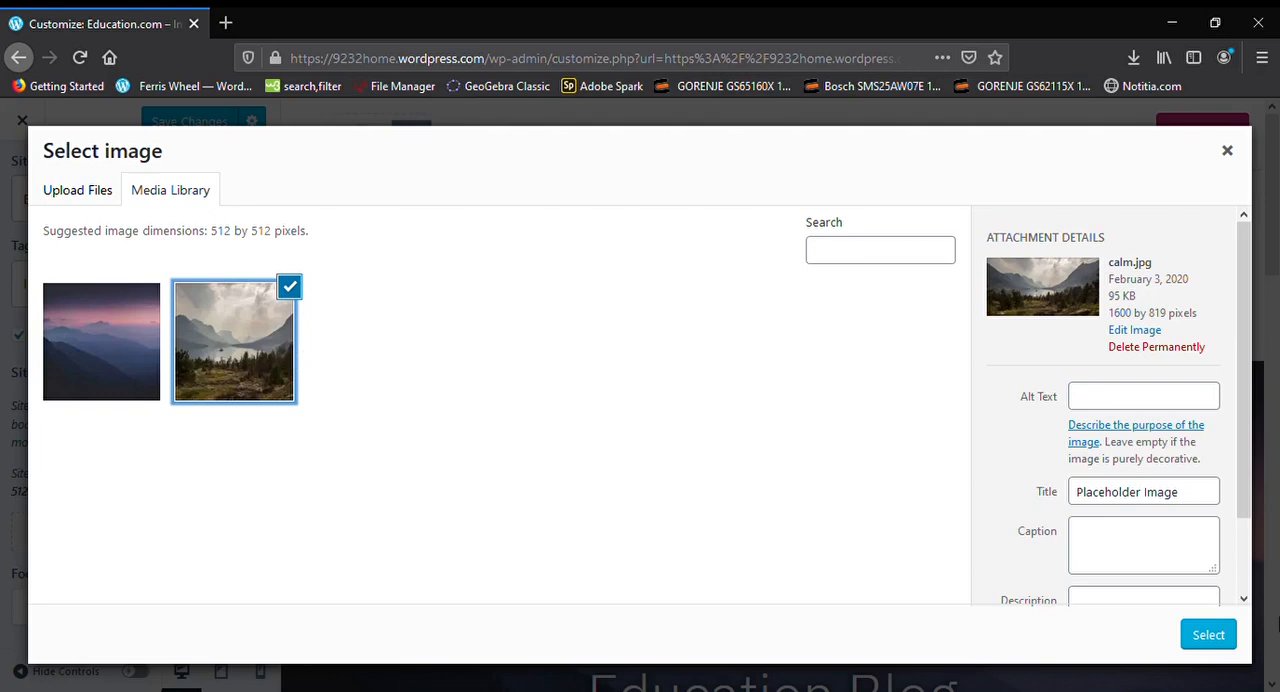
click(1203, 646)
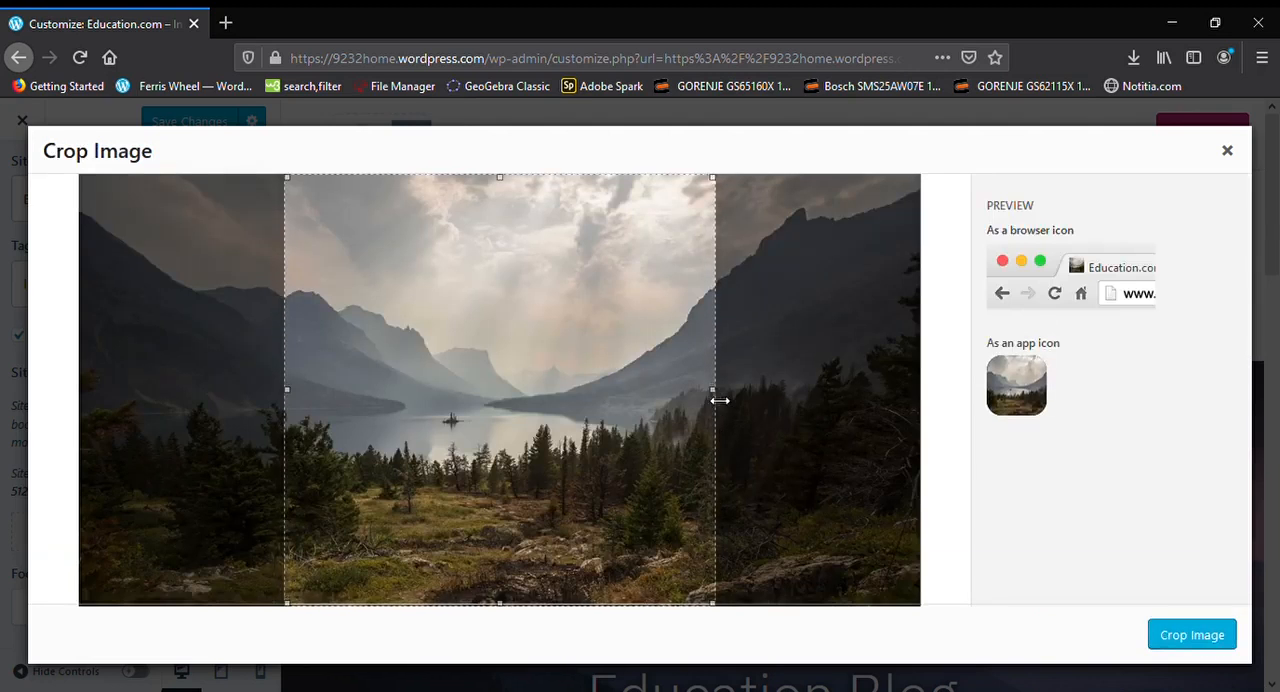
Shift the square crop area slightly to the left, crop the site icon image and save the changes
drag(717, 392, 900, 506)
drag(585, 435, 560, 461)
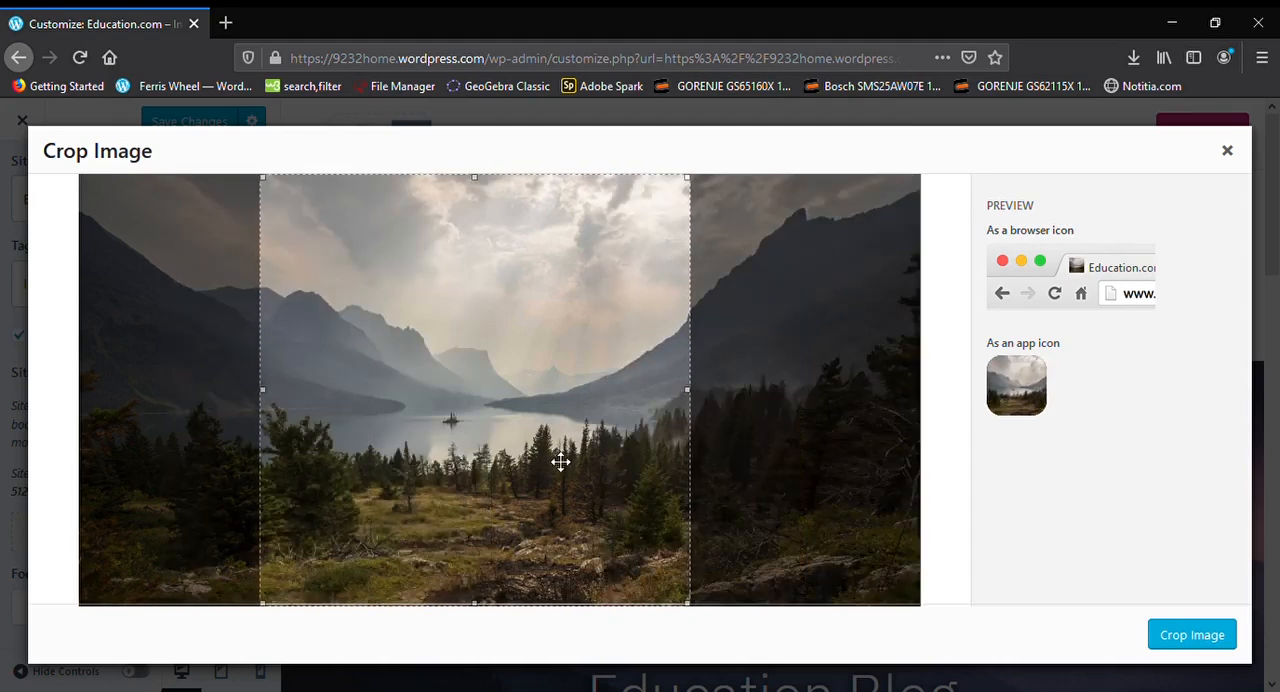
click(1180, 636)
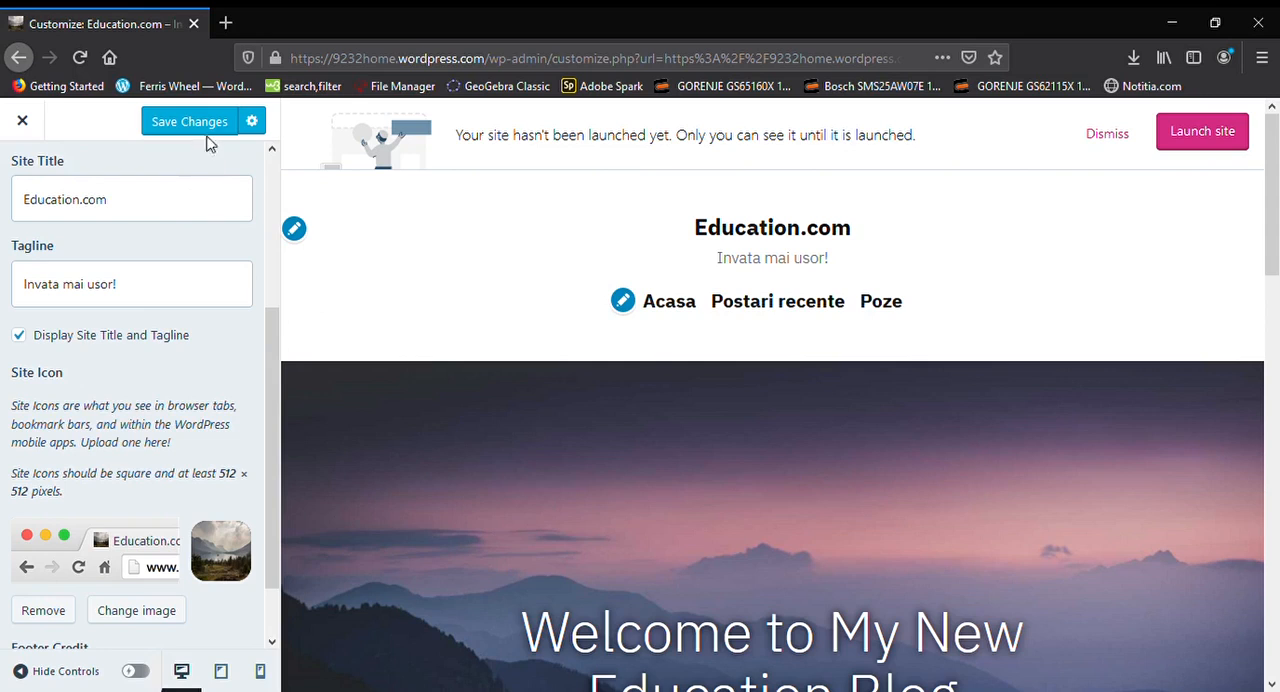
scroll(170, 345, down, 1)
scroll(175, 288, up, 5)
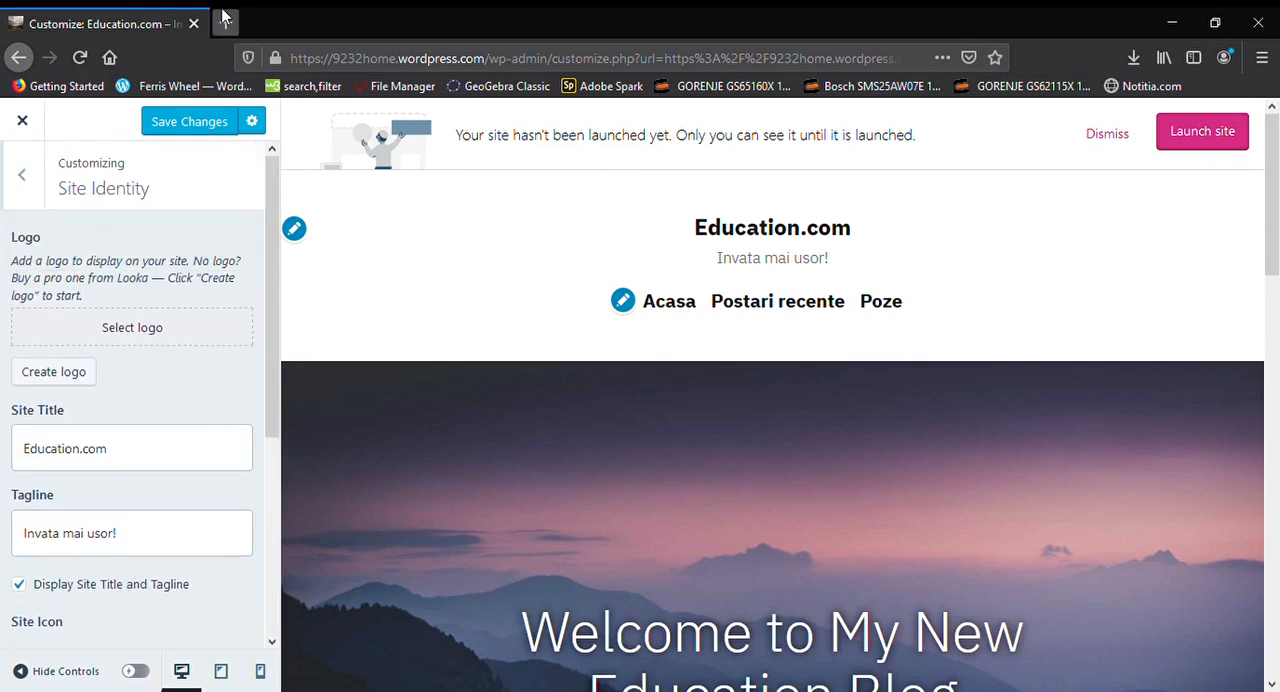
click(205, 134)
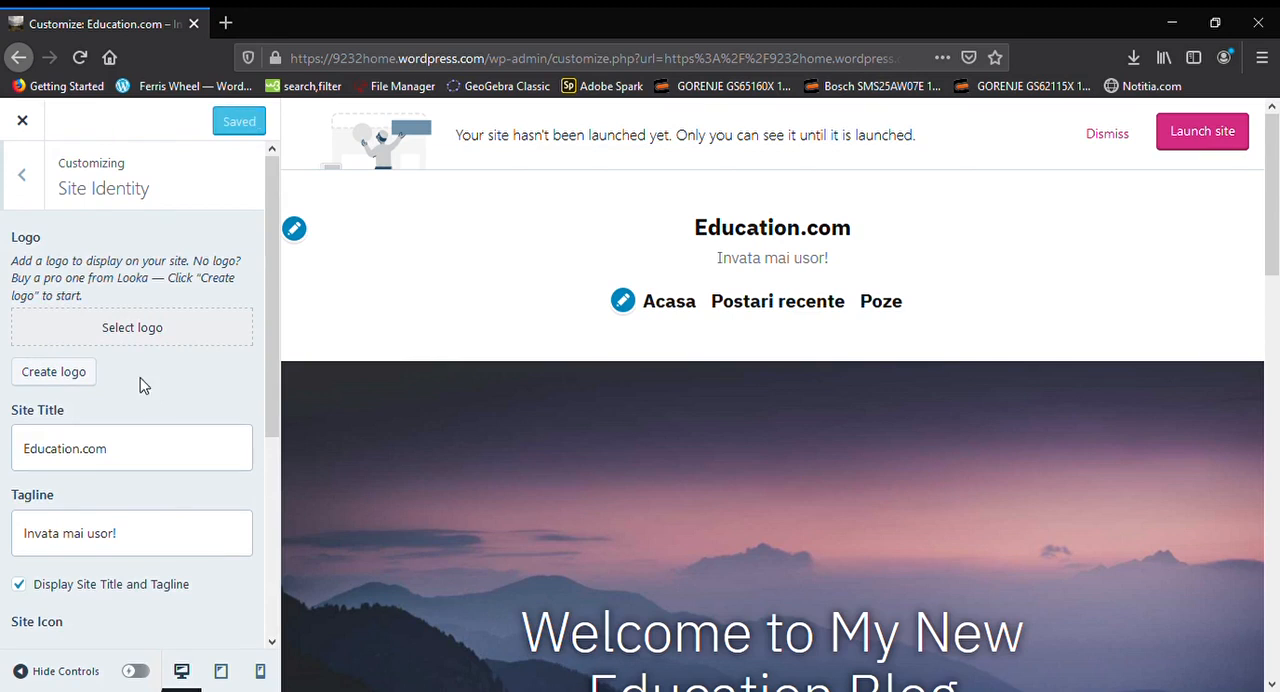
Leave Site Identity and examine the Homepage Settings, including the homepage display options and the Homepage and Posts page choices
click(21, 203)
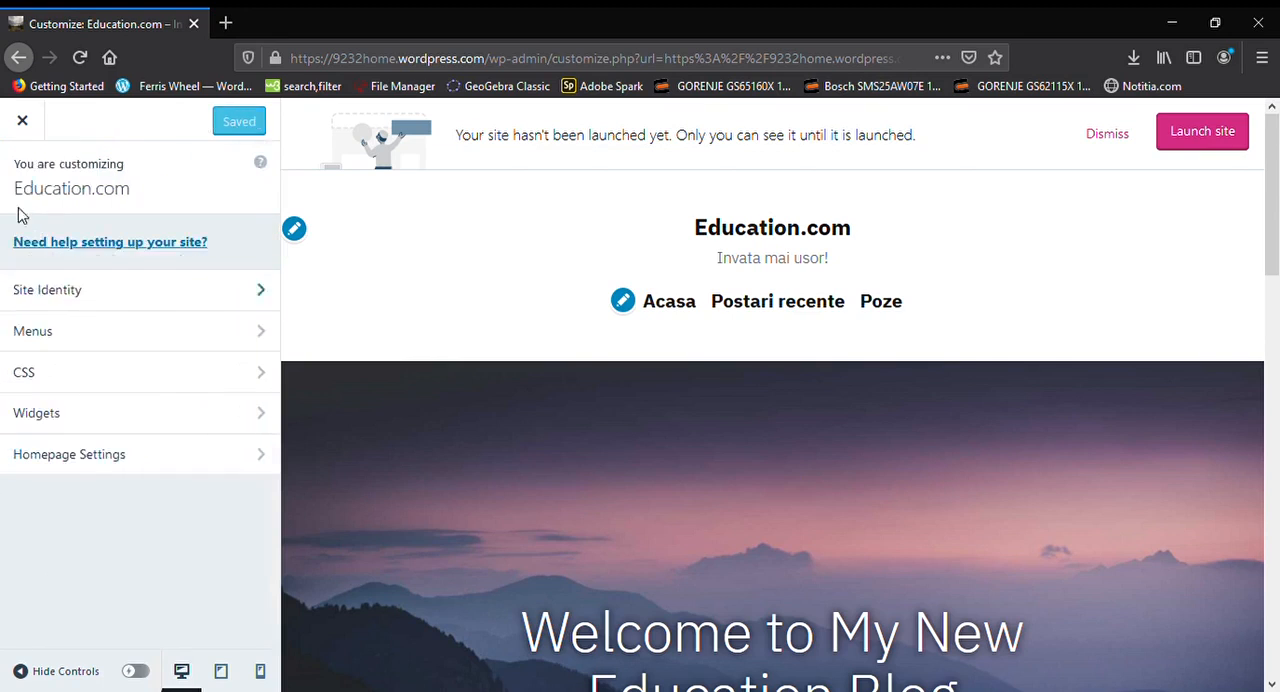
click(143, 470)
scroll(143, 470, down, 2)
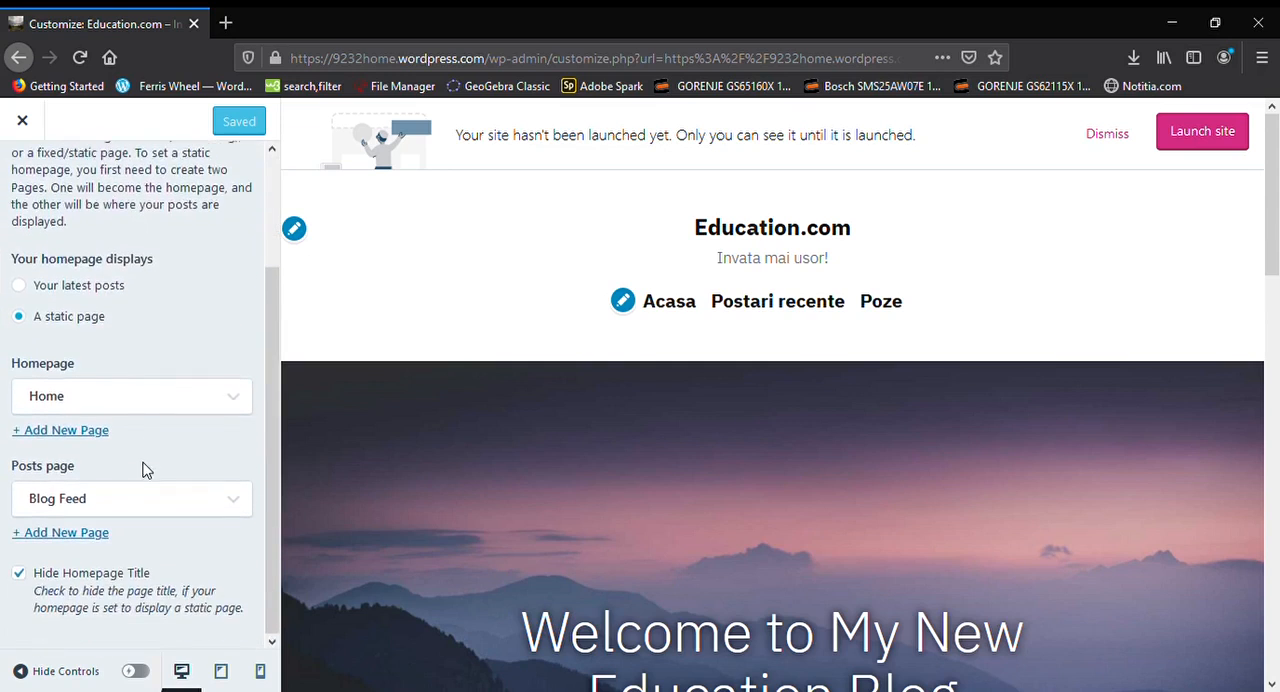
scroll(148, 470, up, 2)
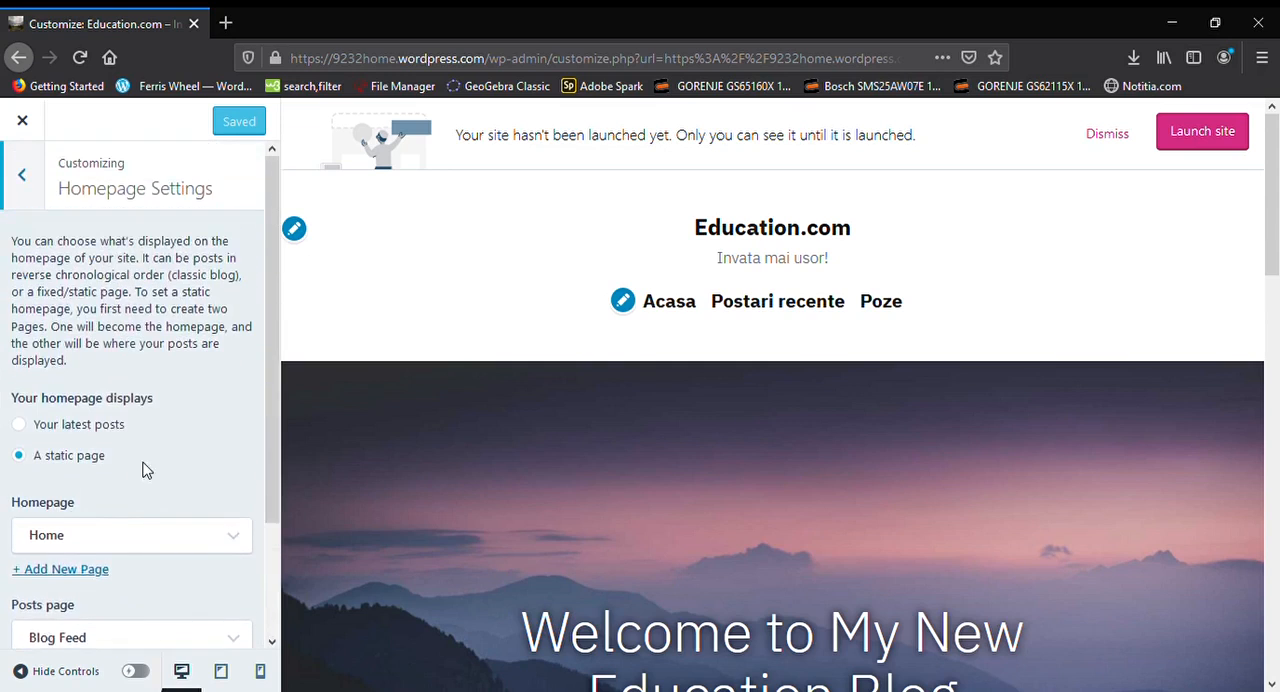
scroll(145, 467, down, 2)
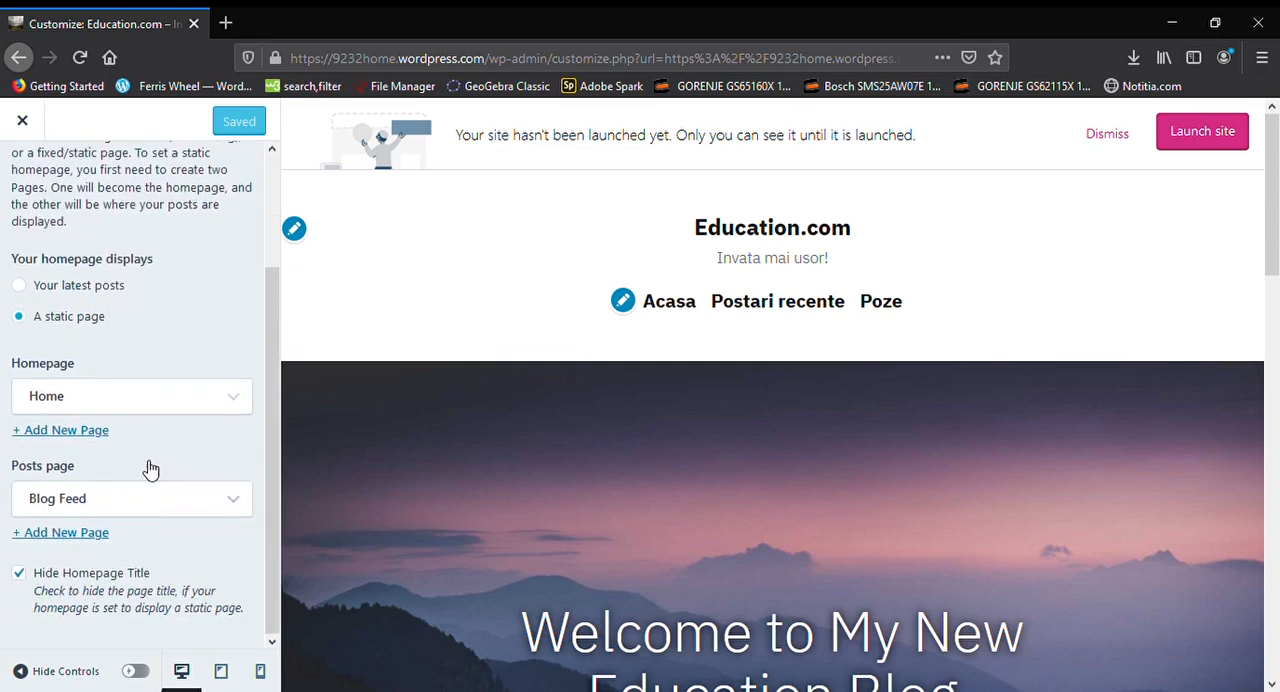
click(148, 408)
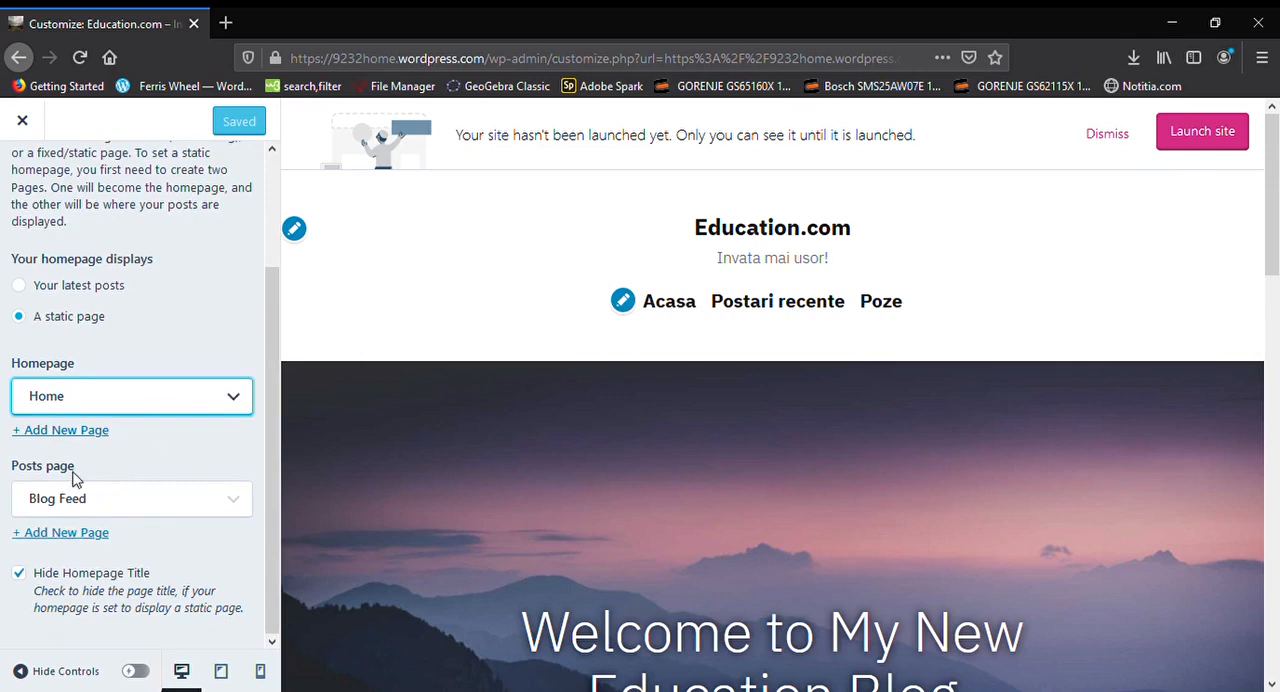
click(178, 341)
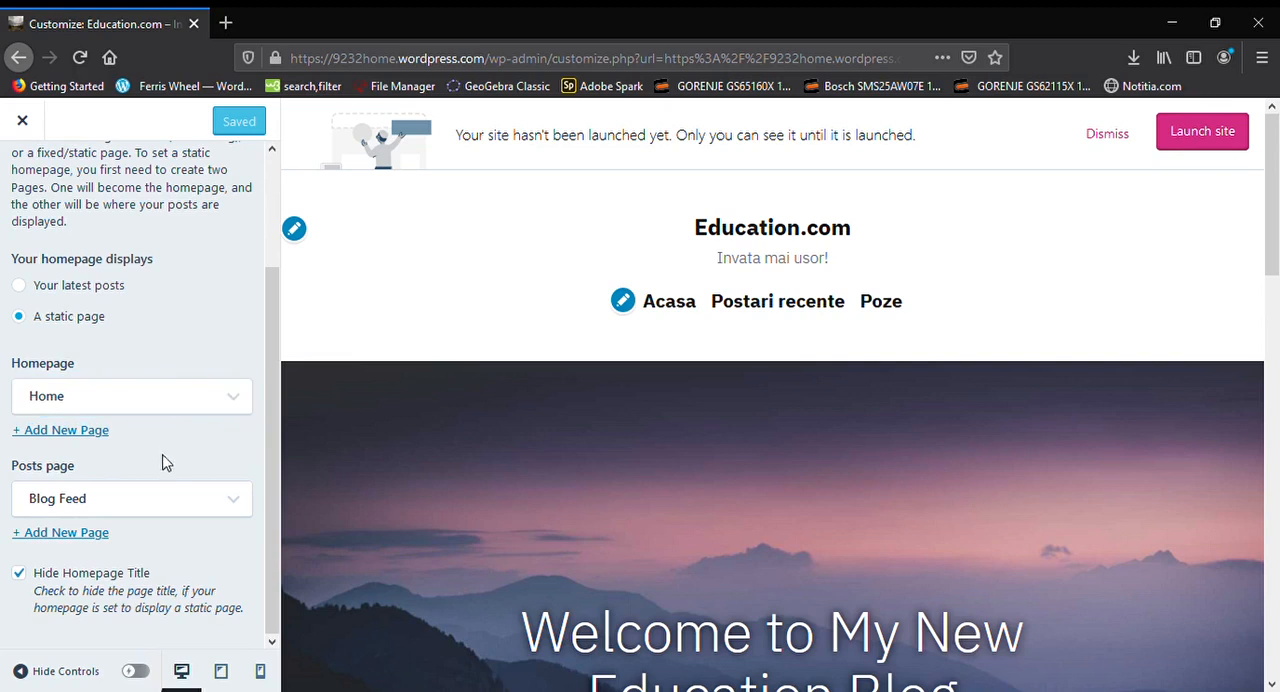
click(160, 502)
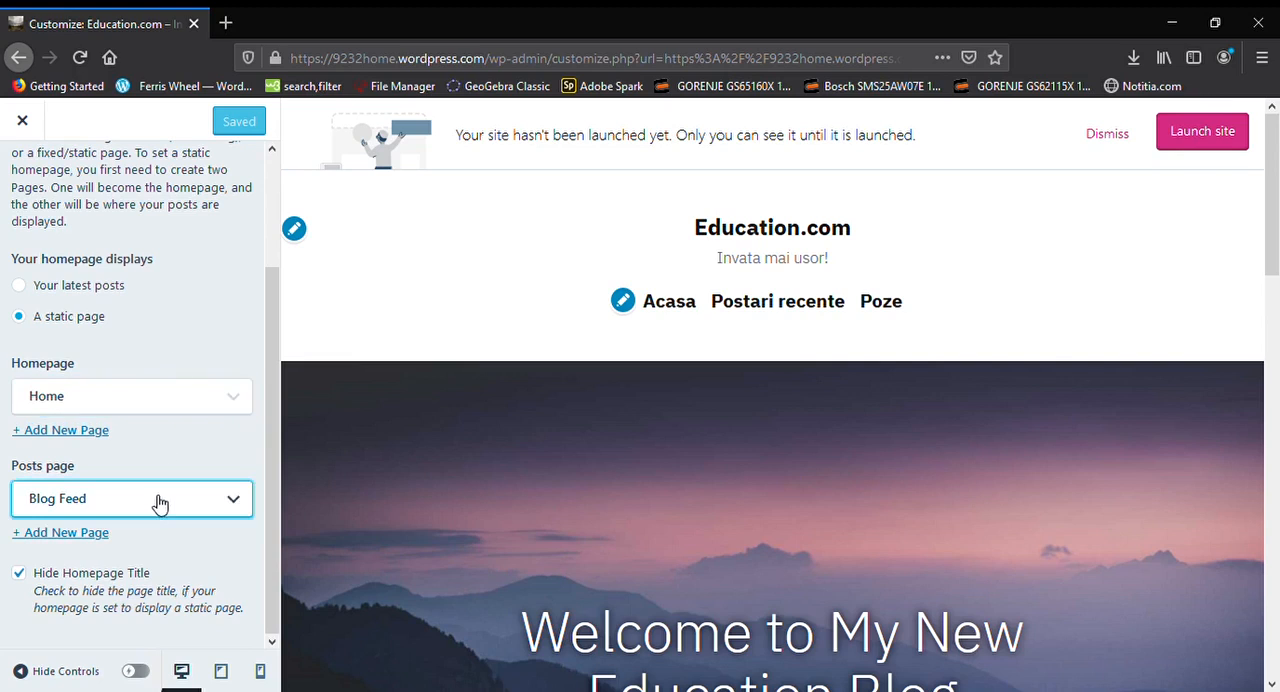
scroll(158, 502, up, 3)
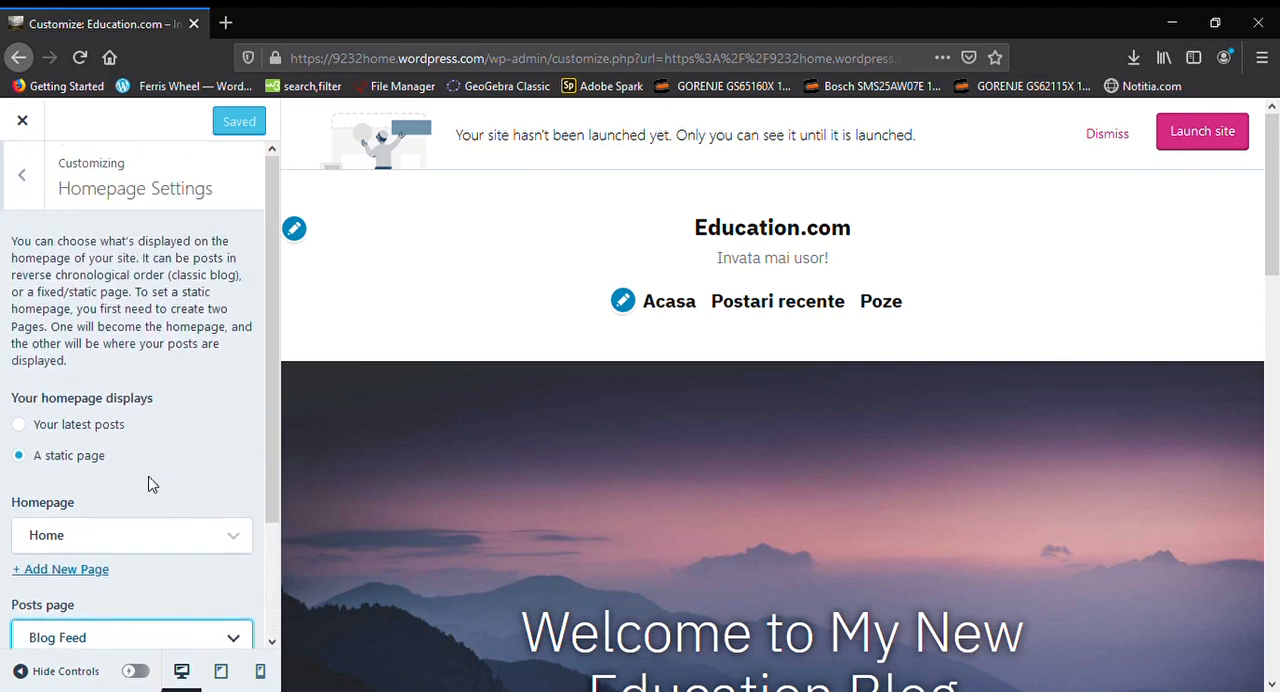
click(42, 188)
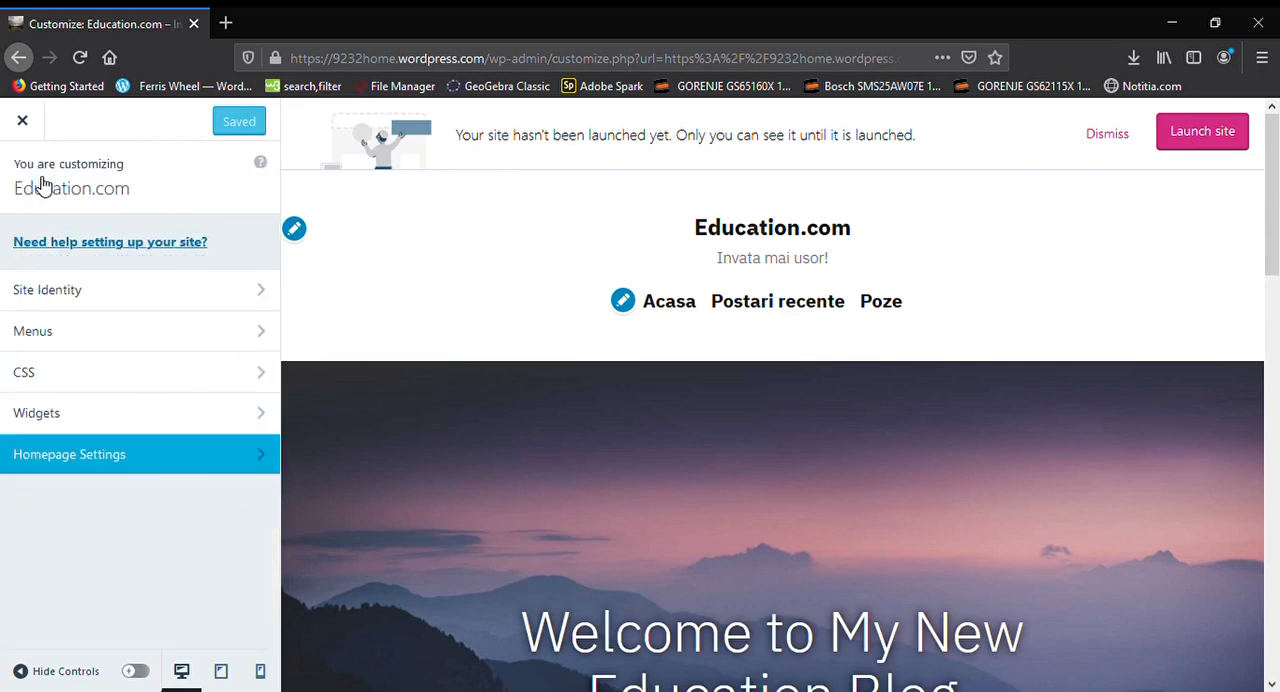
Browse the widgets that can be added to the footer, and check the CSS customization section
click(150, 428)
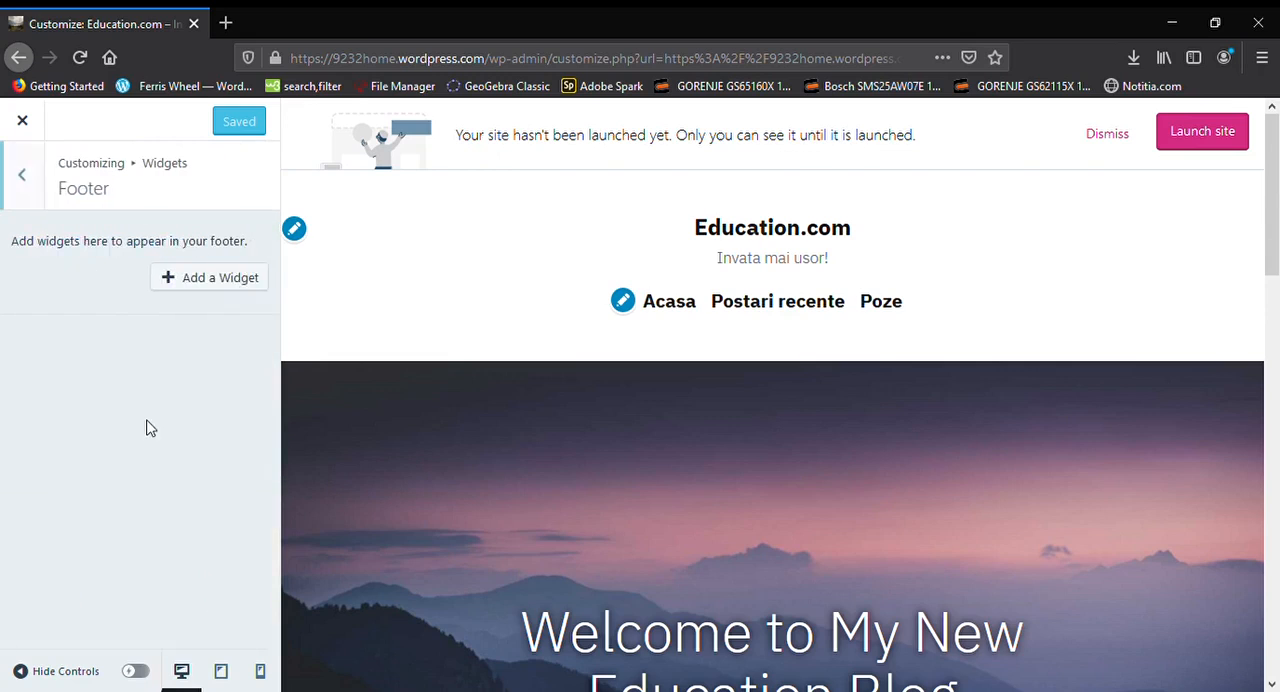
click(181, 290)
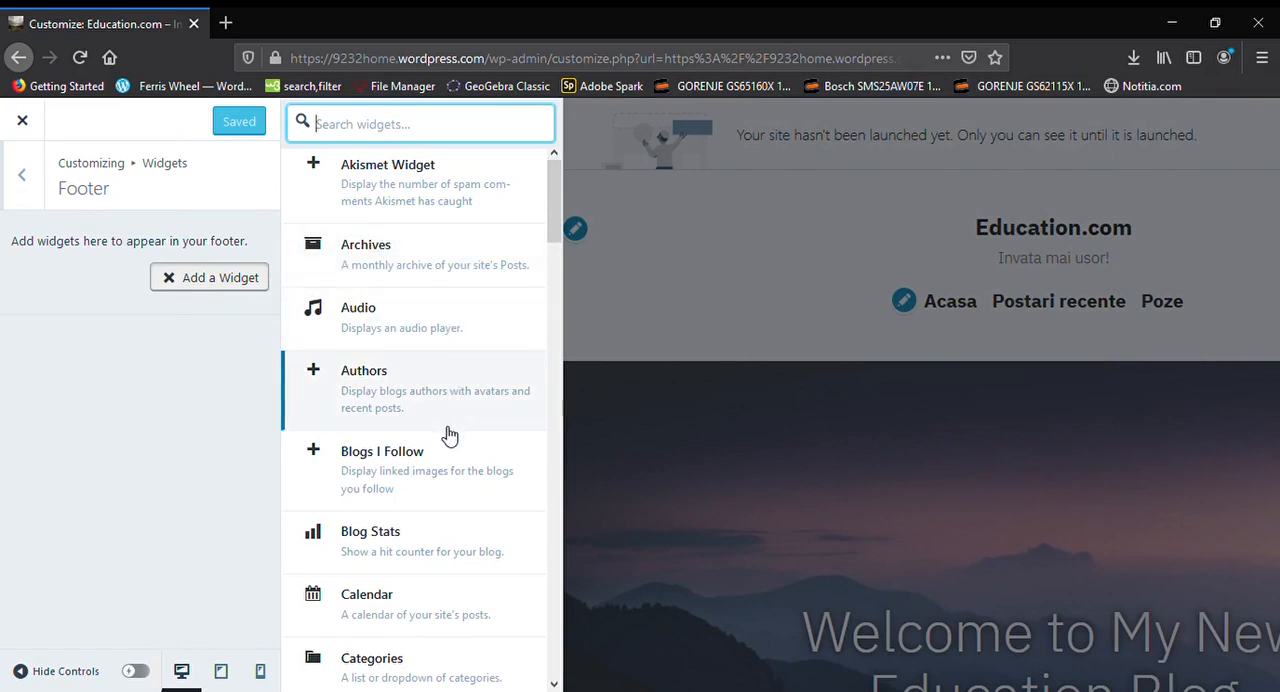
scroll(450, 400, down, 4)
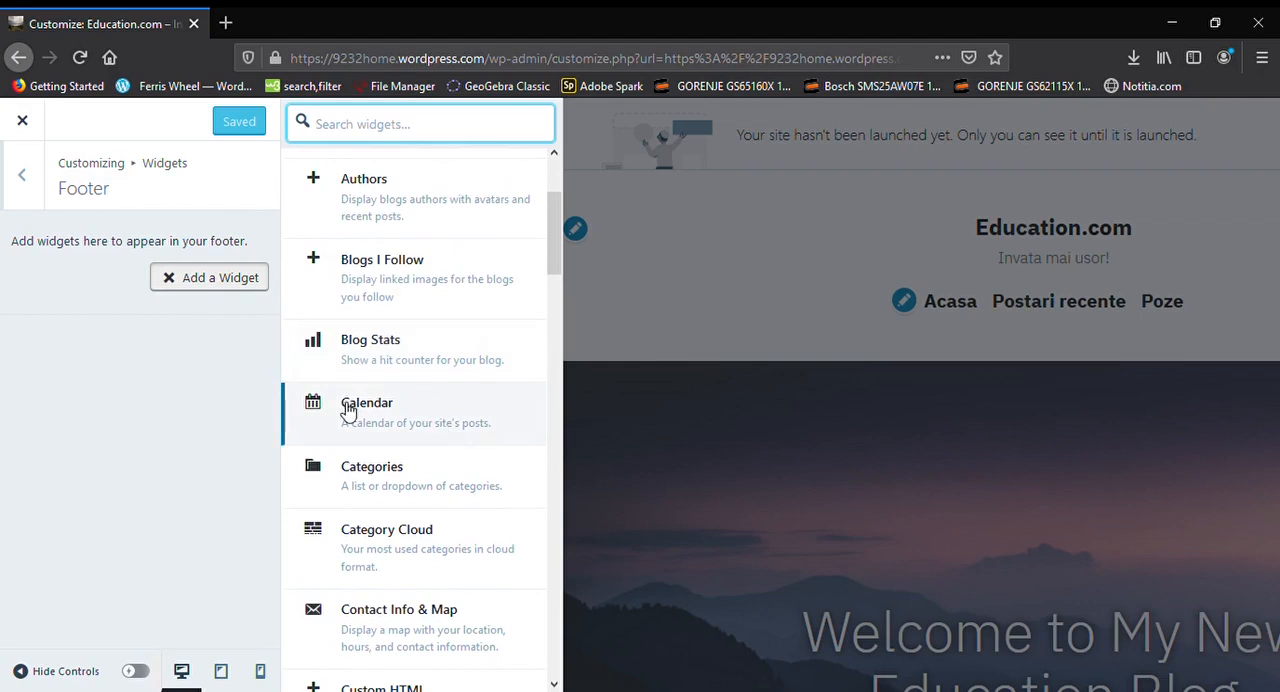
scroll(452, 430, down, 1)
scroll(455, 430, down, 4)
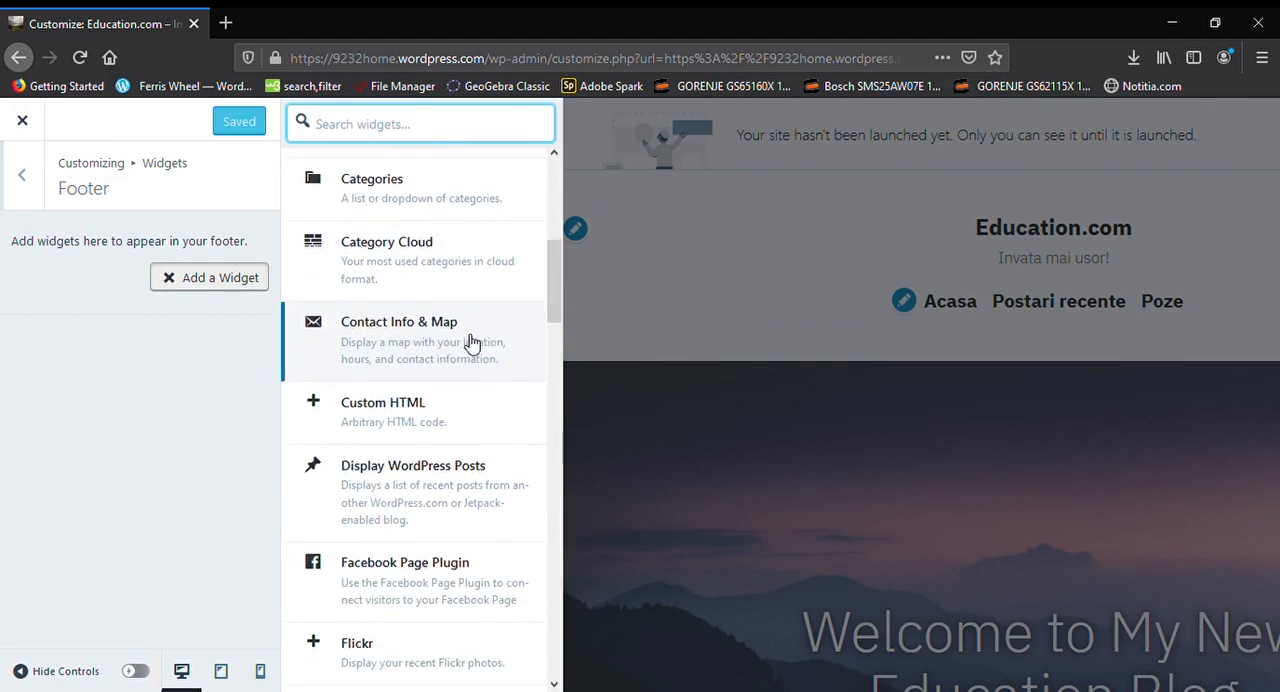
scroll(445, 340, down, 4)
scroll(448, 343, down, 6)
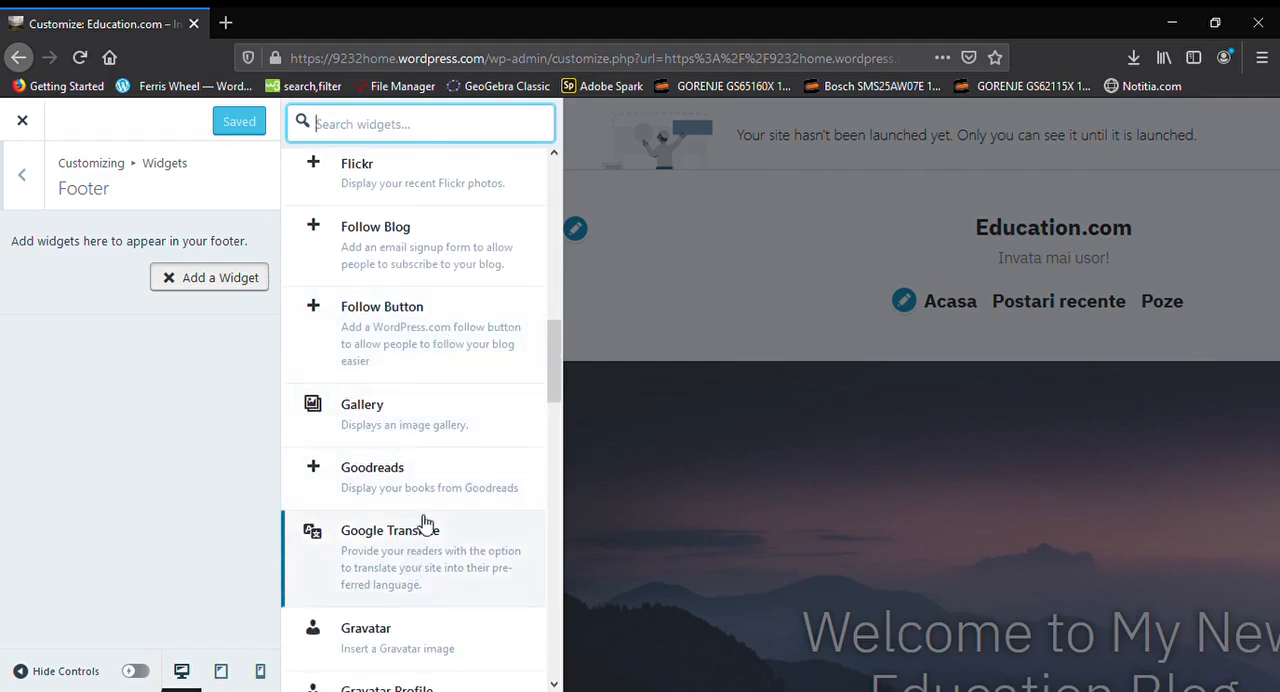
scroll(440, 500, down, 2)
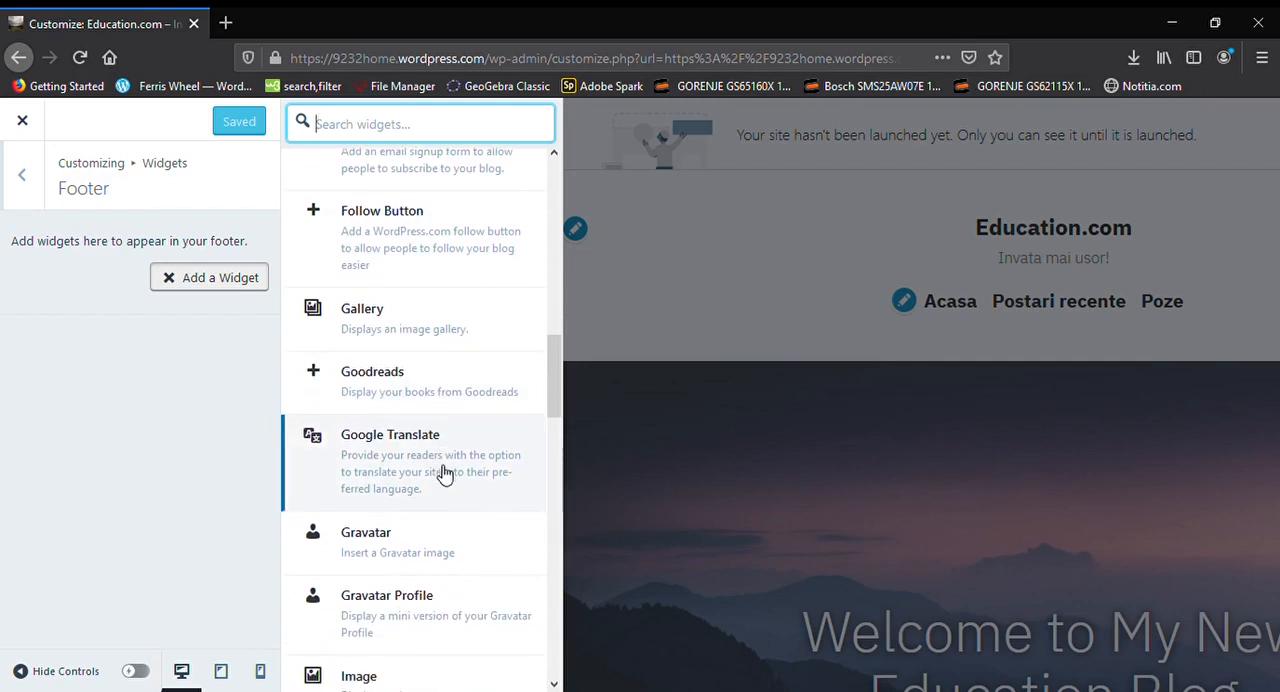
click(166, 362)
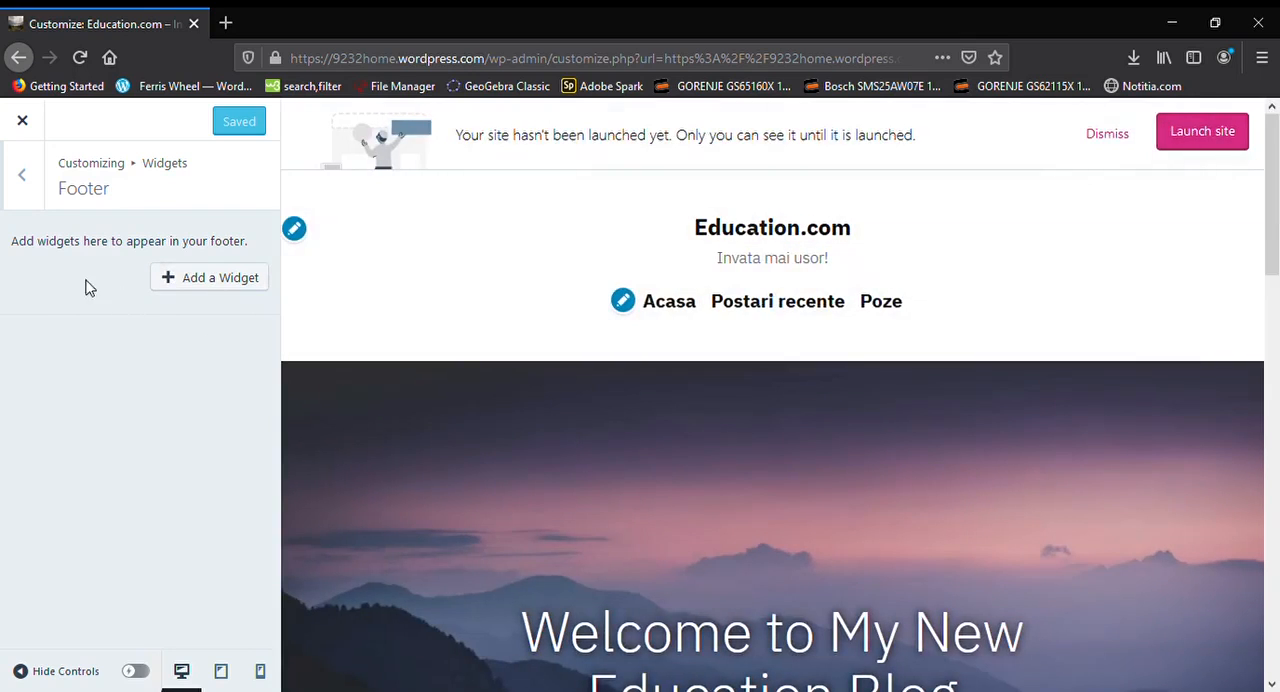
click(35, 200)
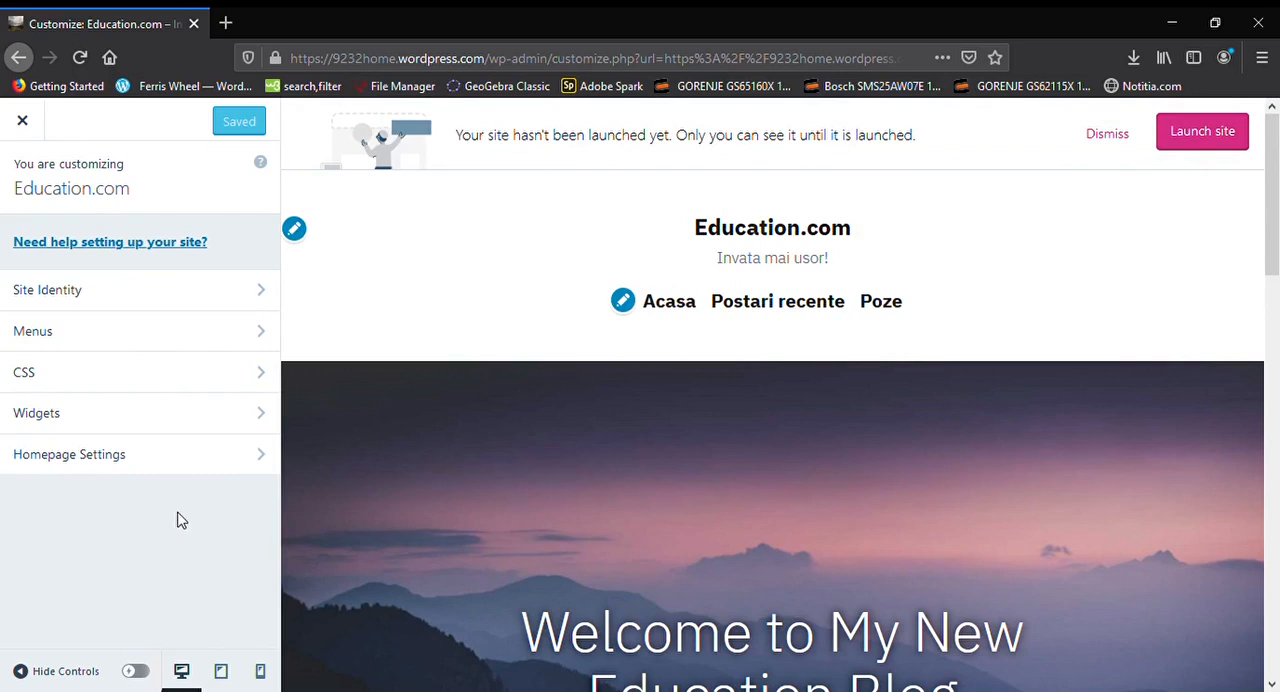
click(206, 380)
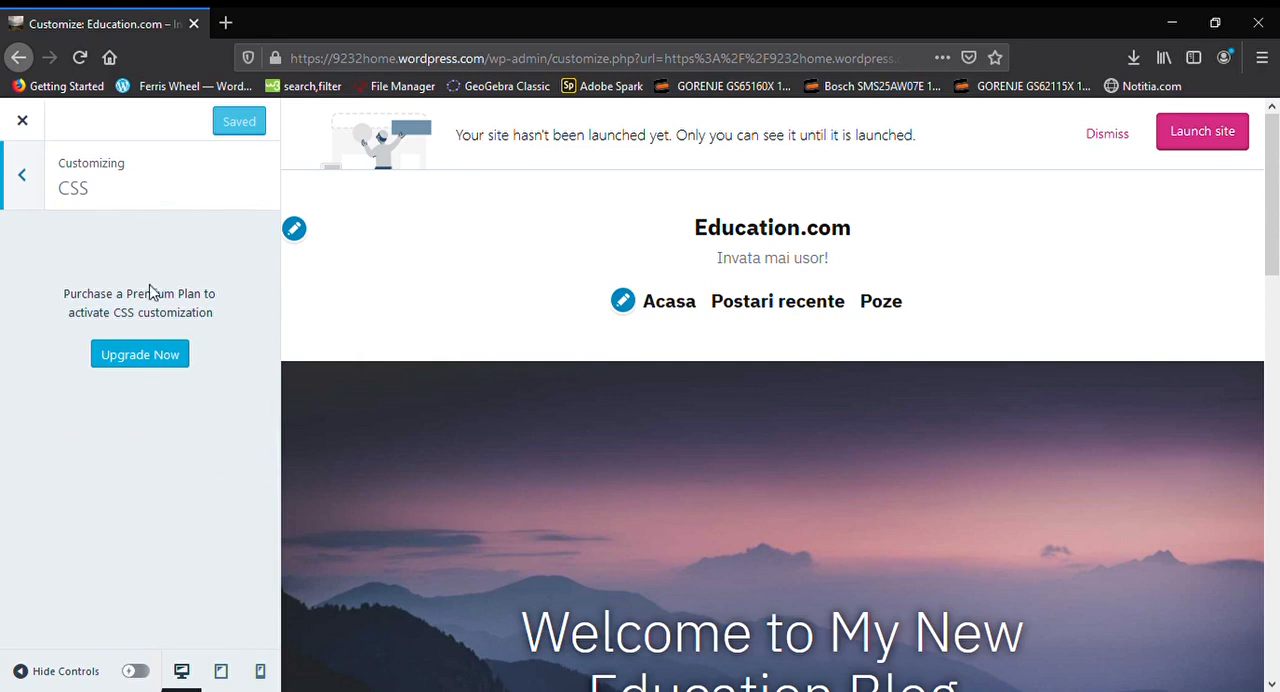
click(24, 190)
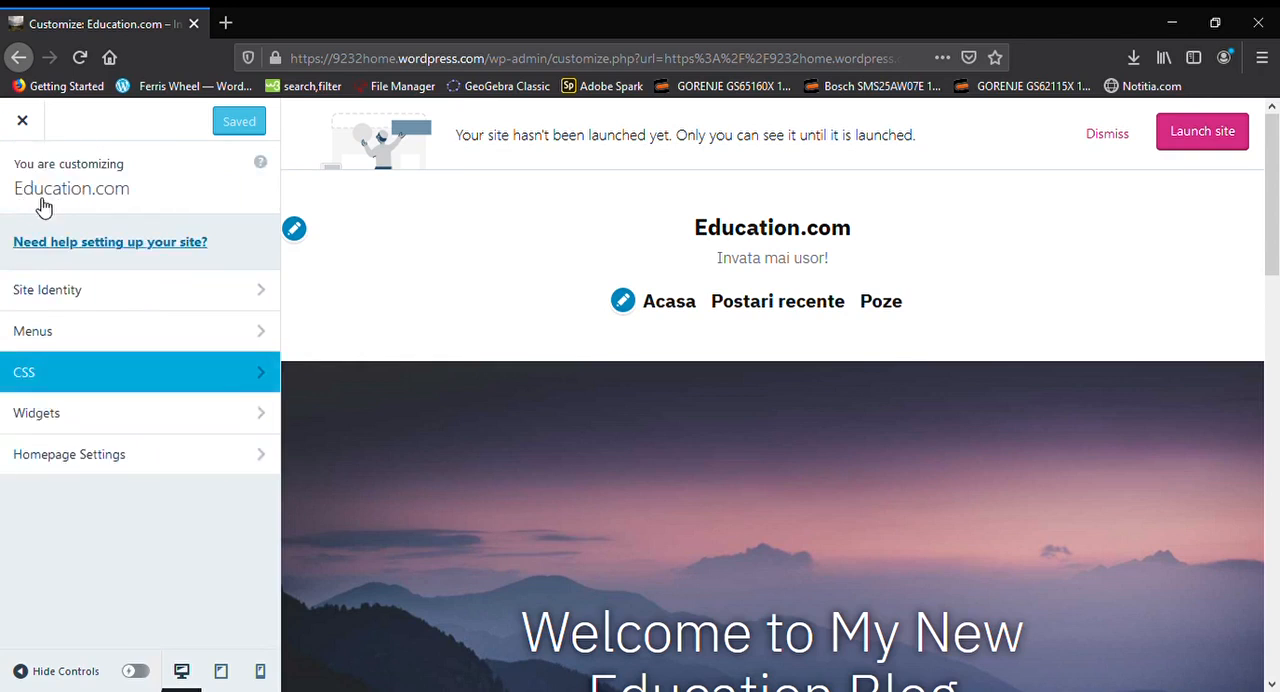
Close the customizer and open the site's home page for editing in the block editor
click(36, 136)
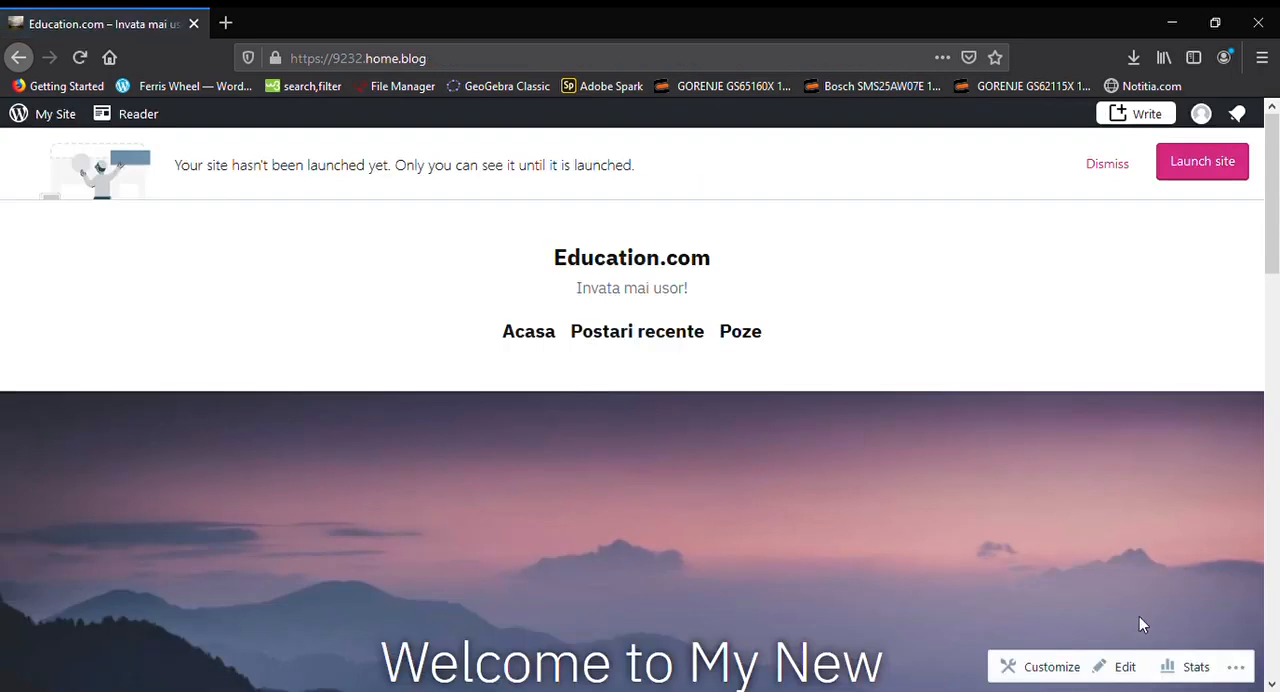
click(1140, 672)
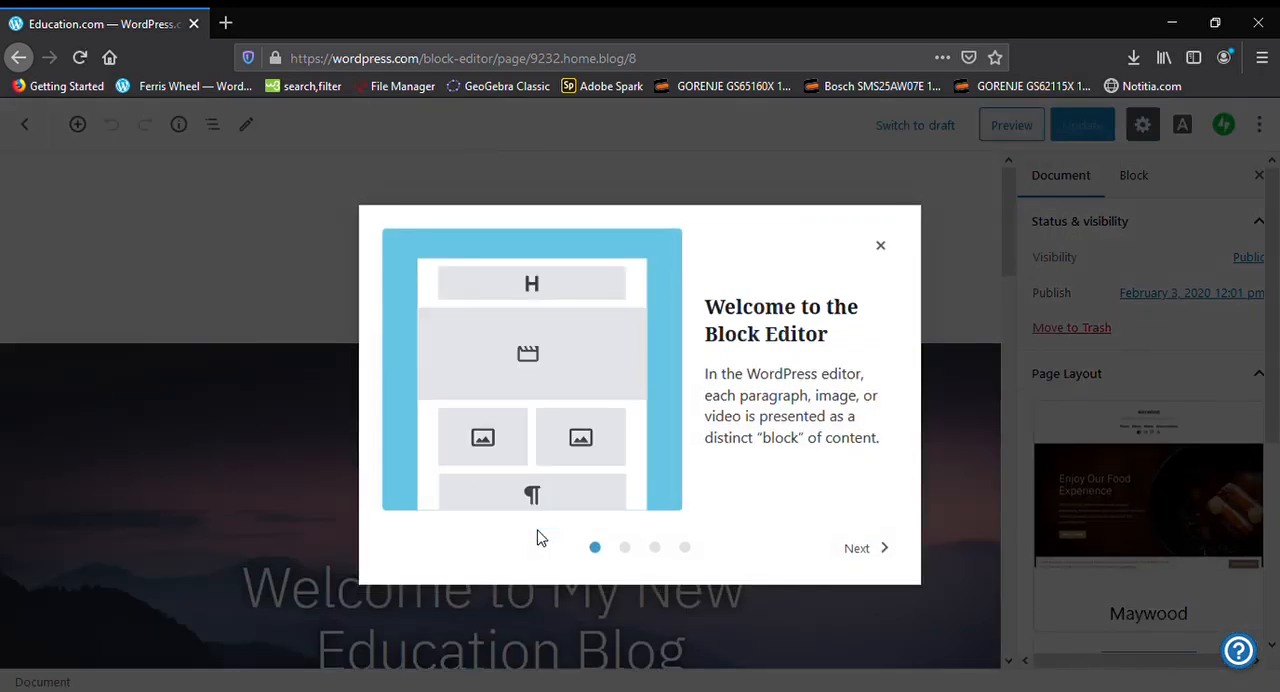
Go through the block editor's welcome guide to its last page and dismiss it to start editing
click(880, 549)
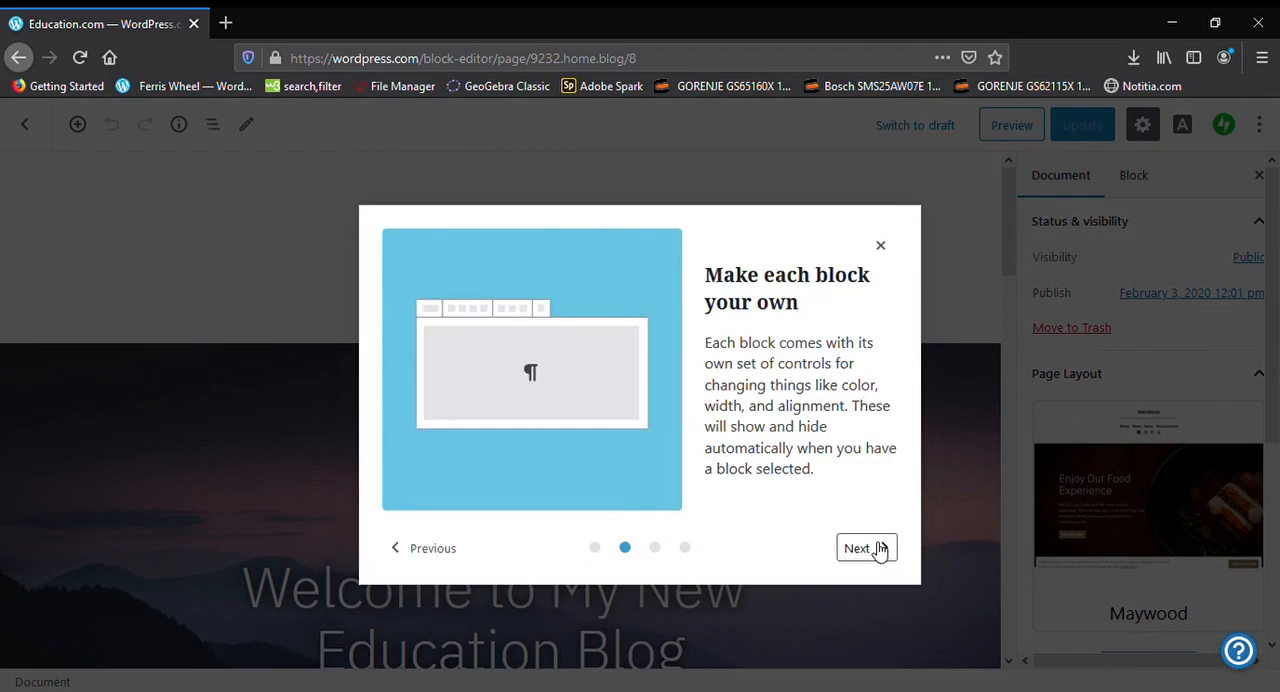
click(880, 549)
click(880, 549)
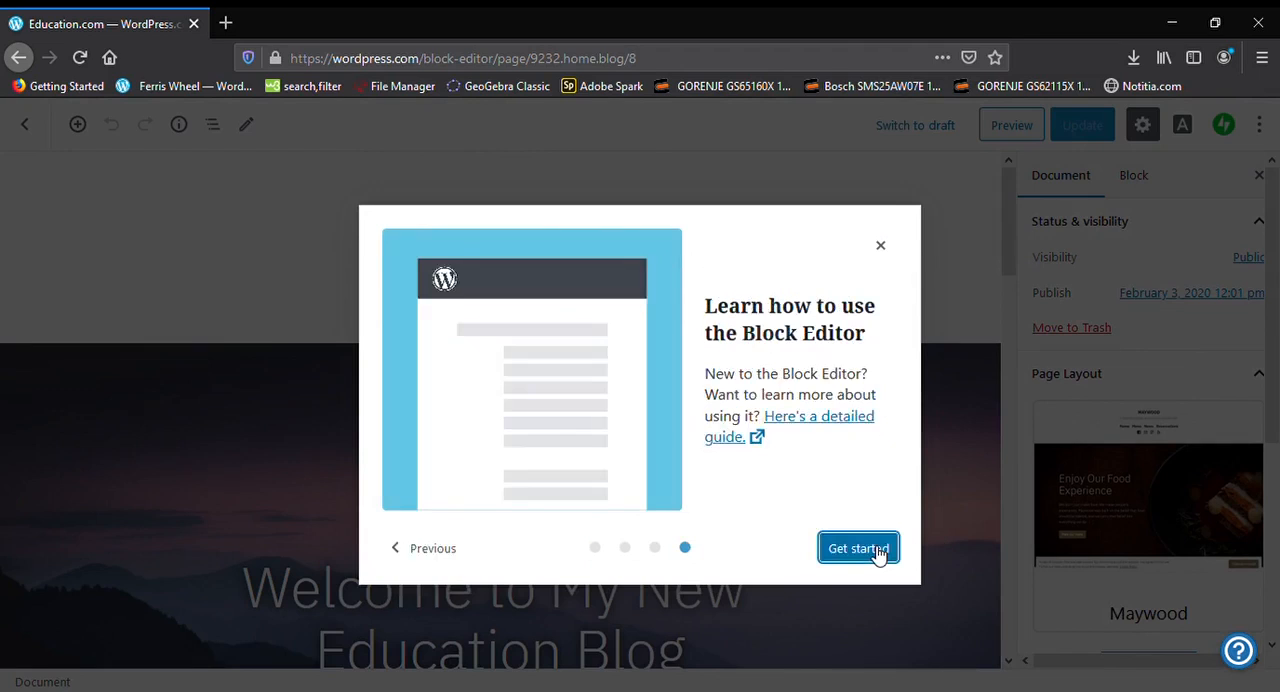
triple_click(428, 552)
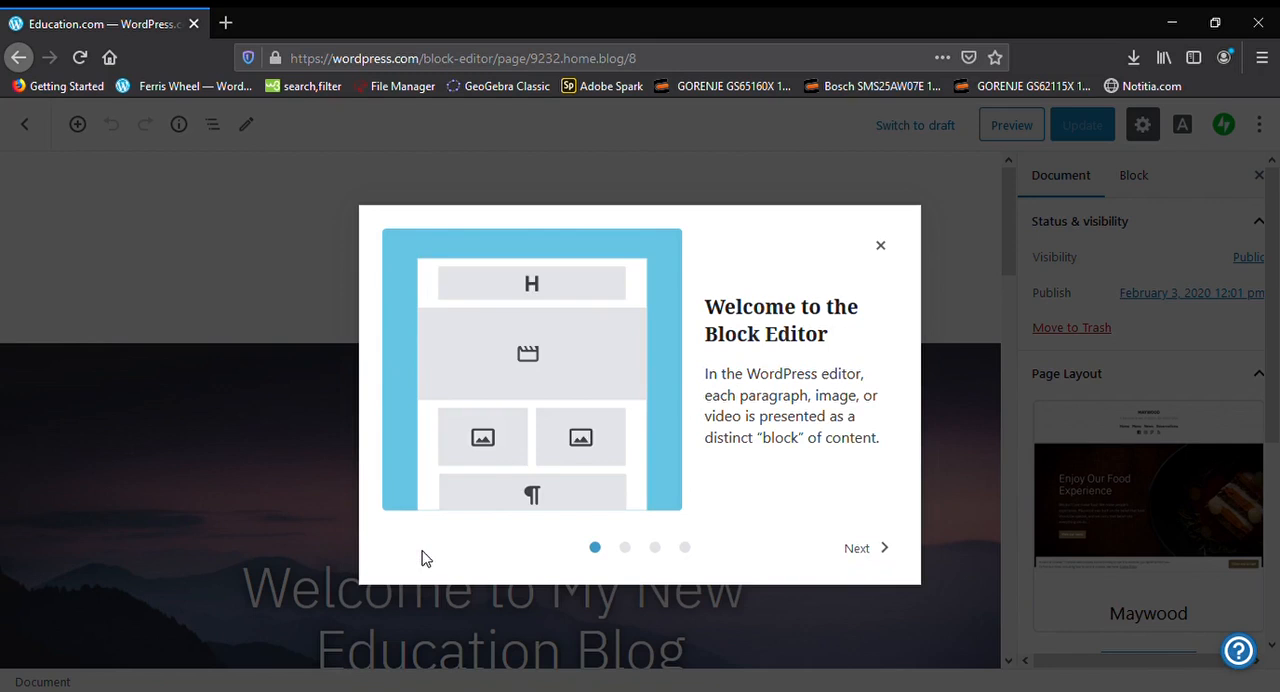
click(898, 556)
click(898, 556)
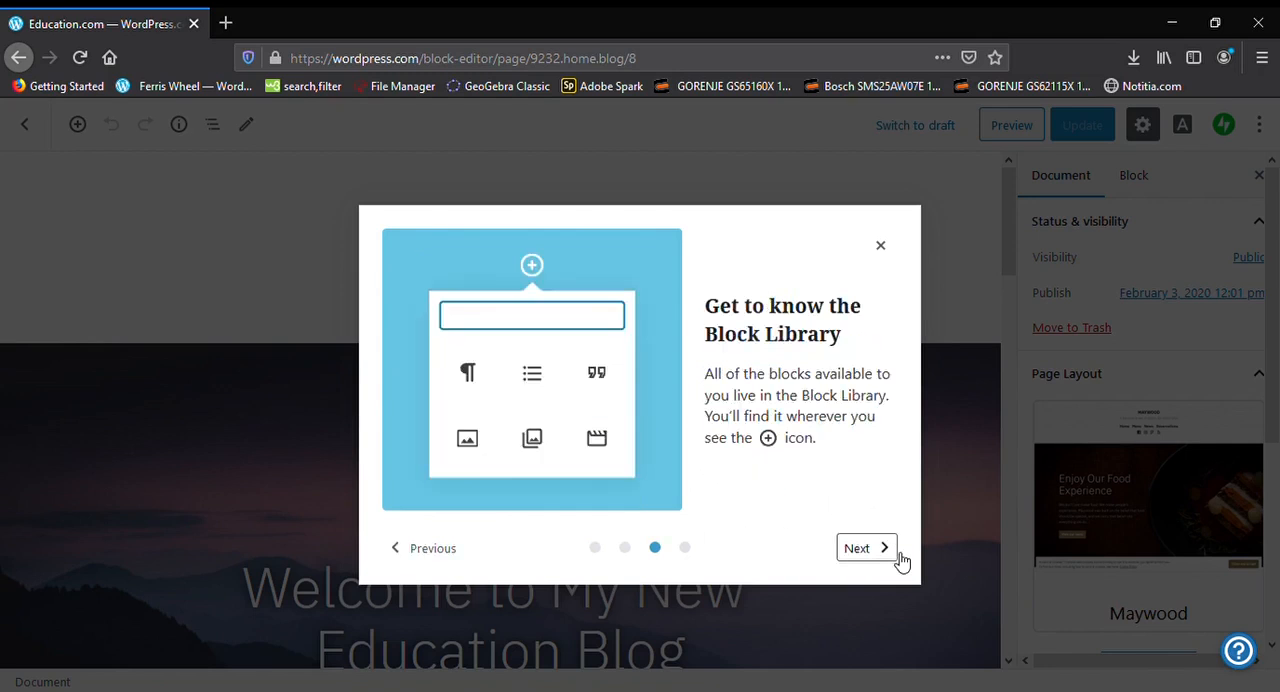
click(899, 557)
click(898, 558)
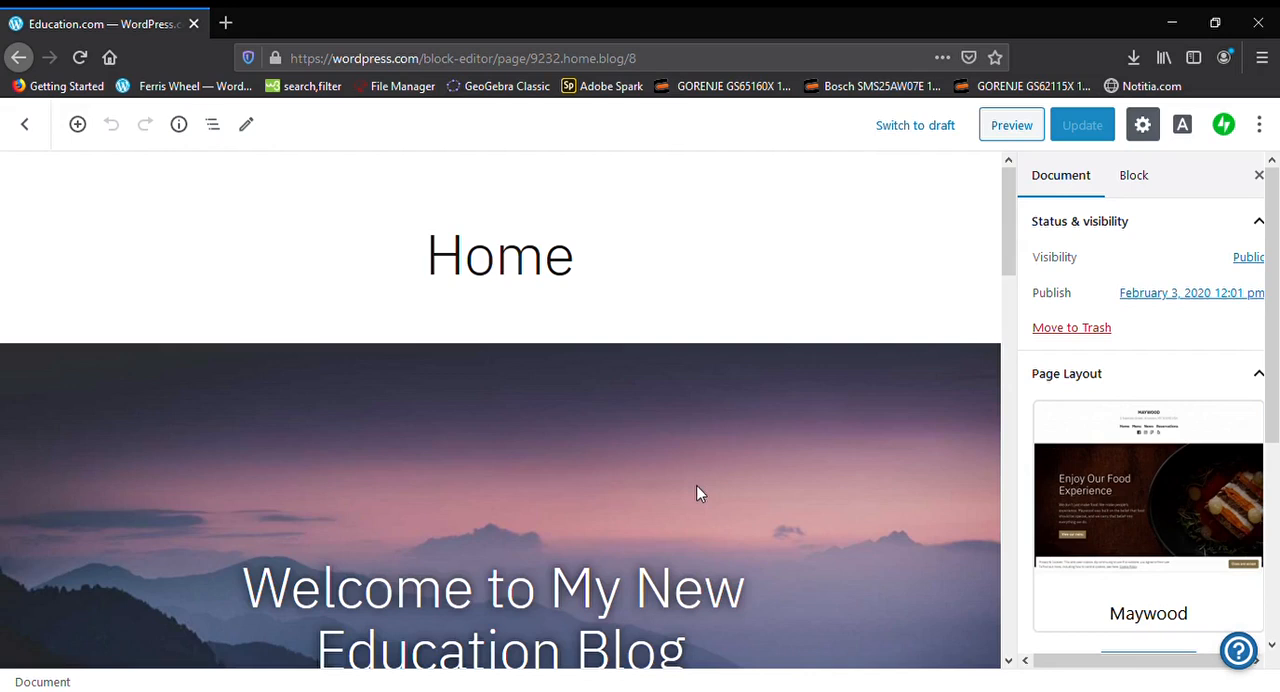
Look through the page's document settings and check the confirmation for changing the Maywood page layout
scroll(1180, 452, down, 3)
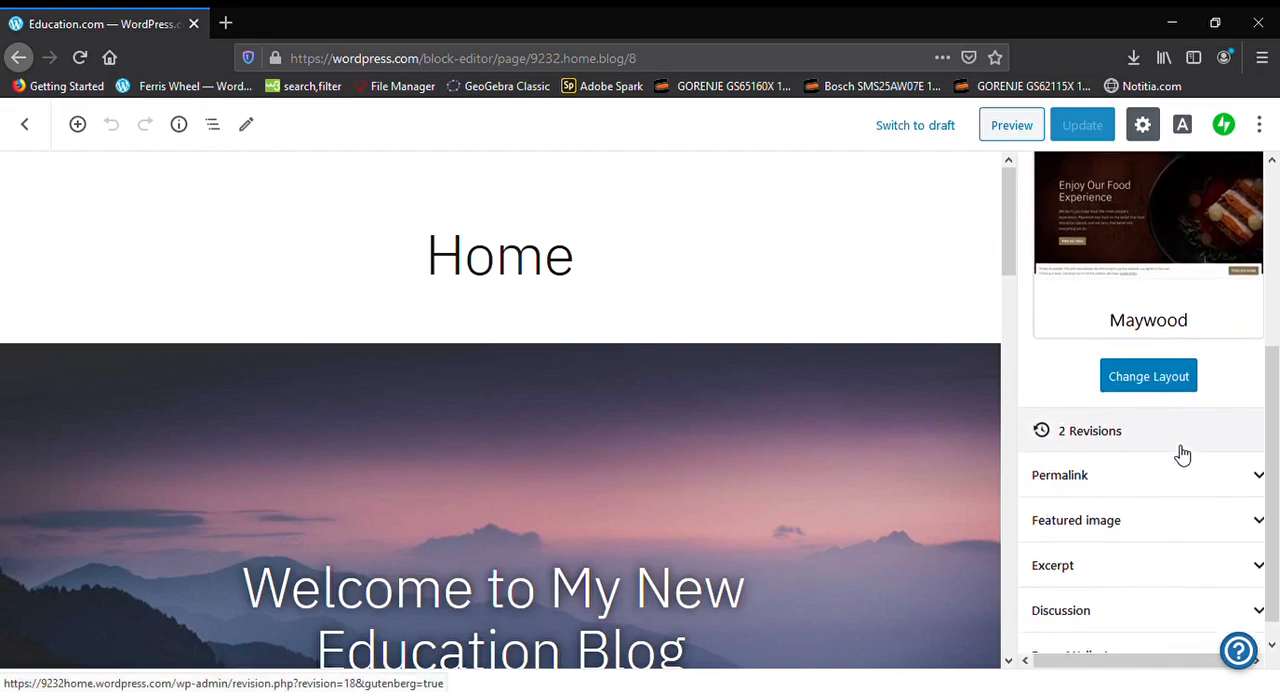
scroll(1180, 440, up, 2)
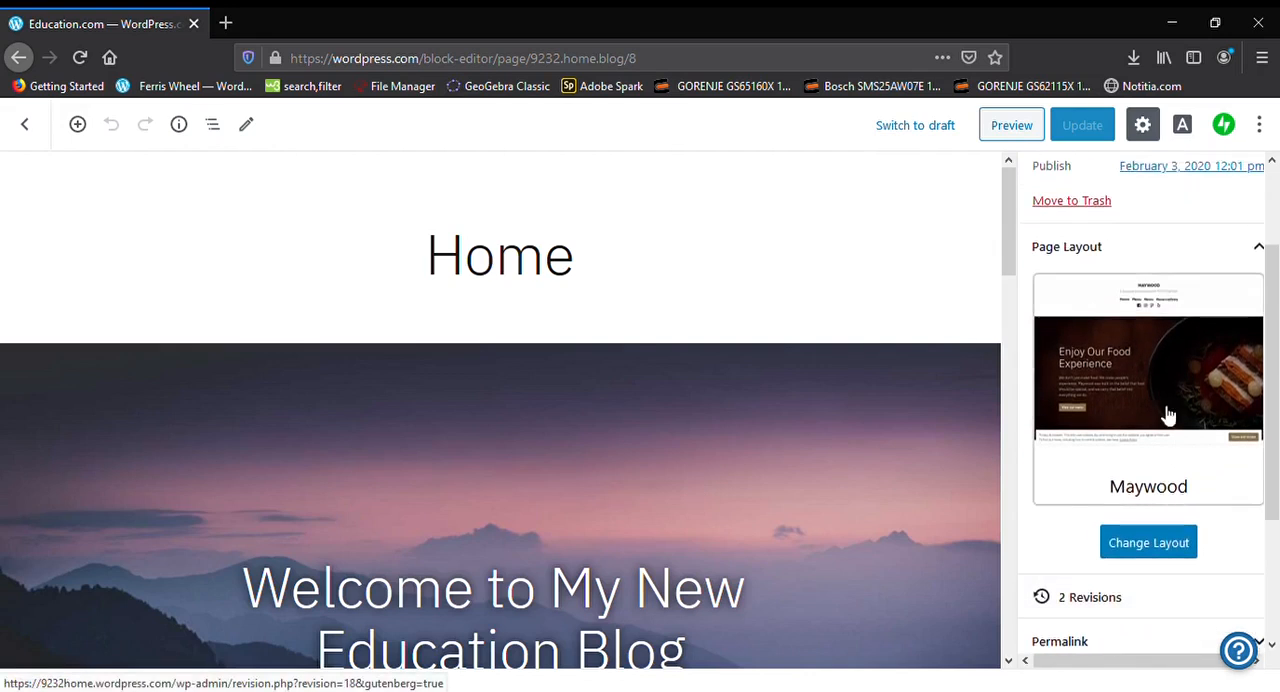
click(1148, 545)
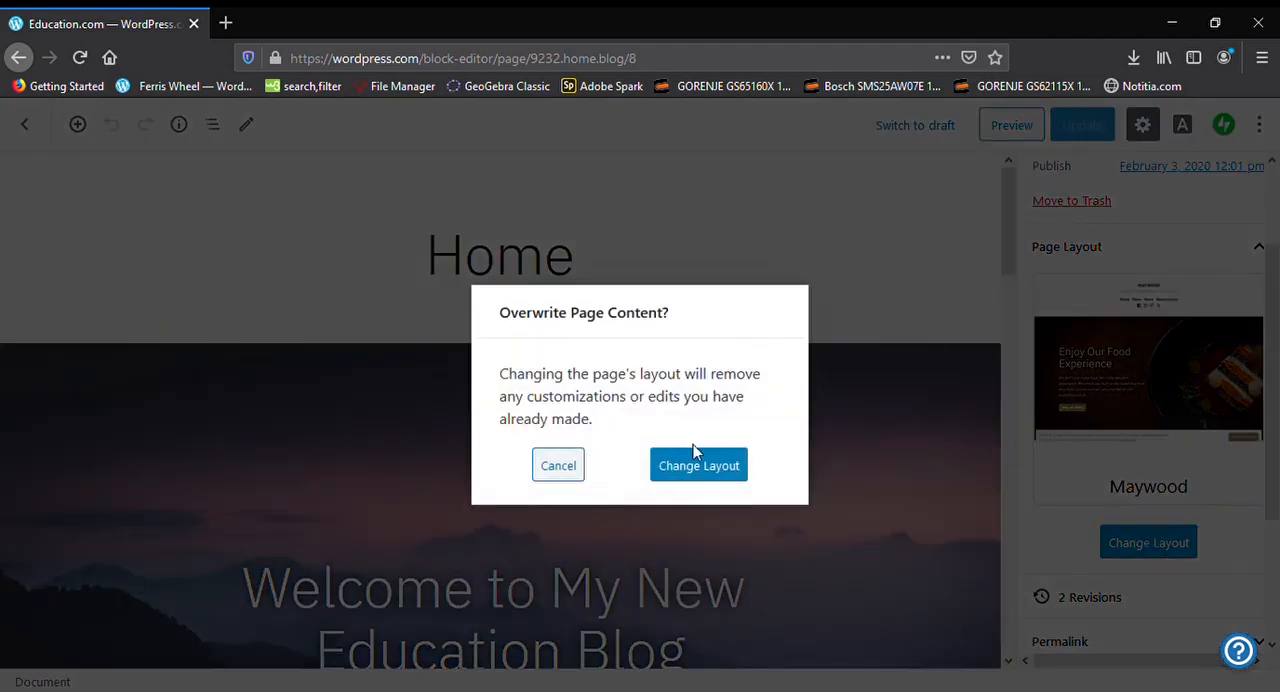
click(693, 472)
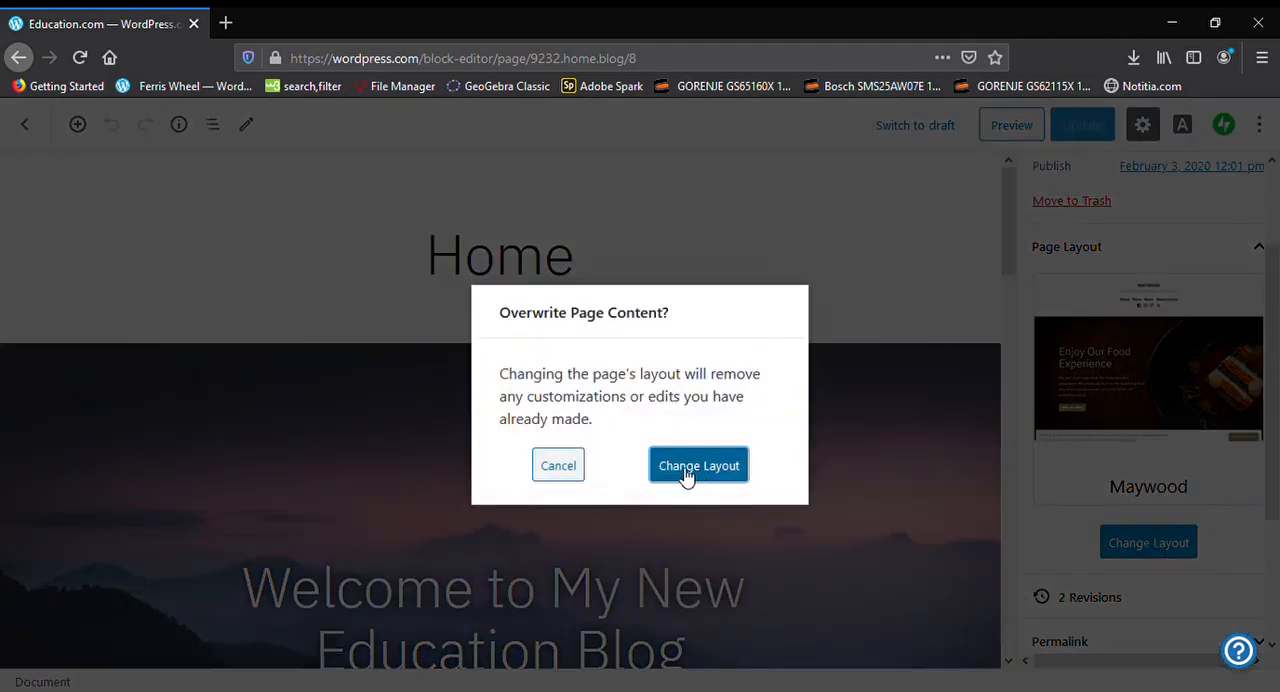
click(737, 478)
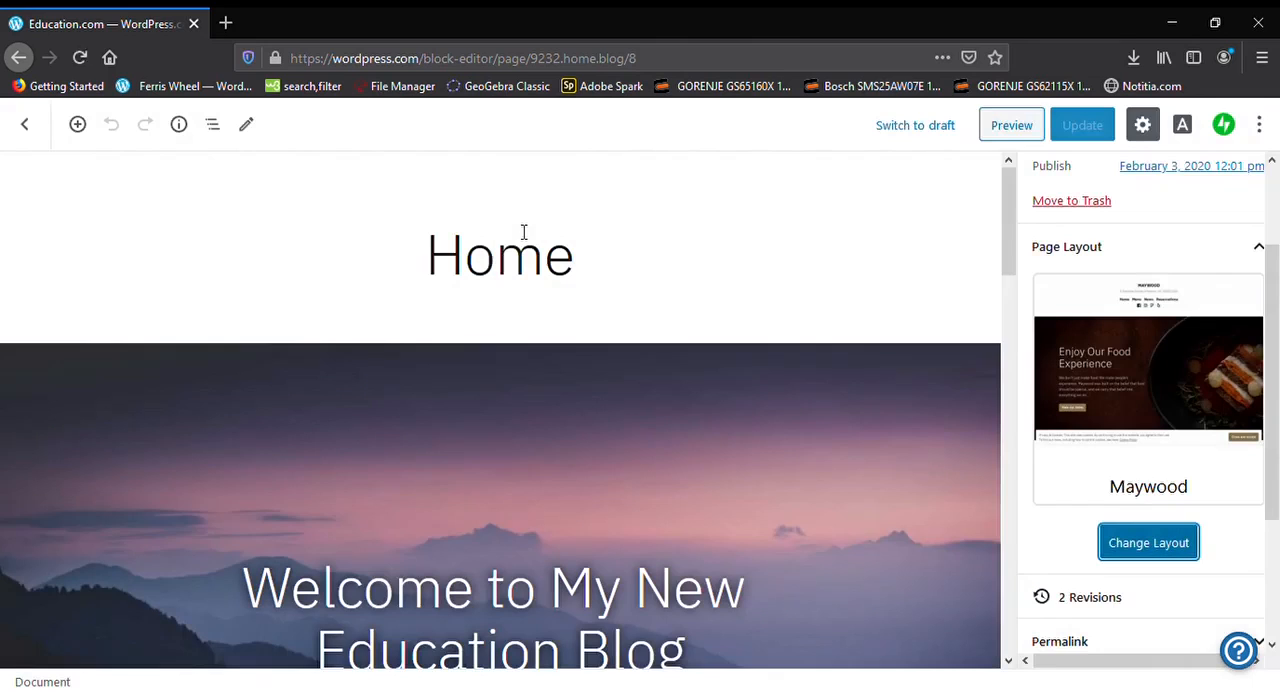
Clear the page title "Home" so the title field is empty
click(540, 254)
click(618, 264)
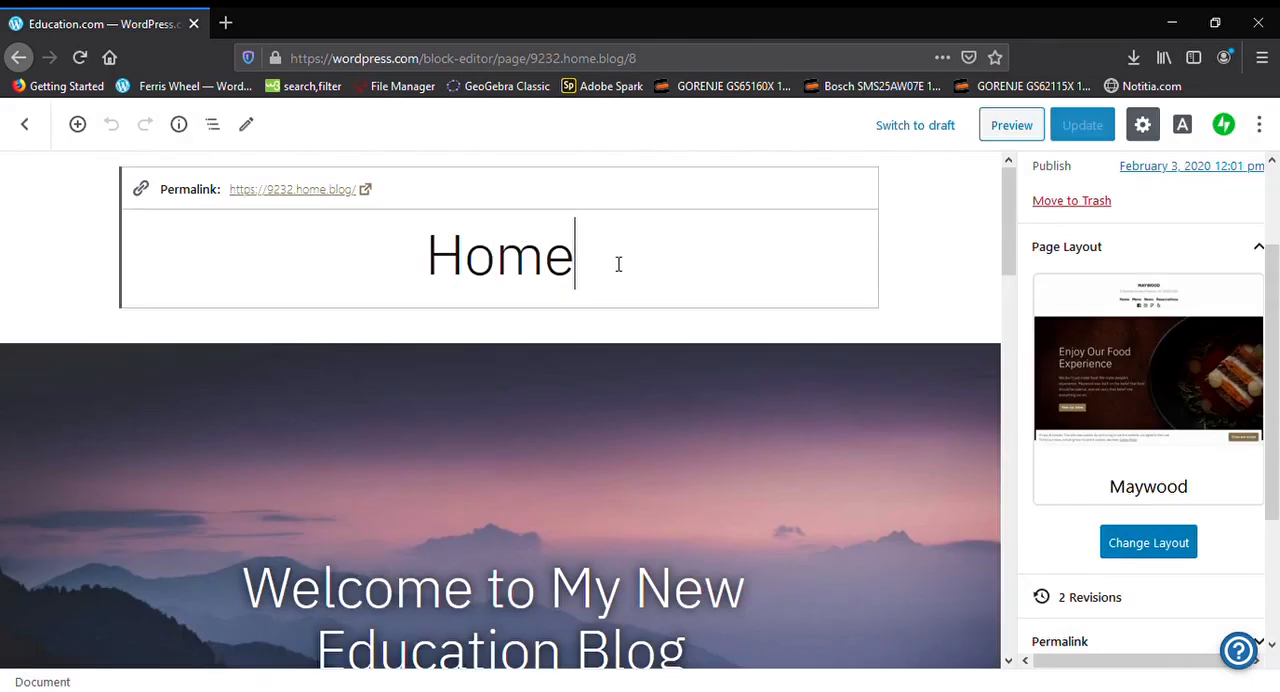
key(BackSpace)
key(BackSpace)
key(BackSpace)
key(BackSpace)
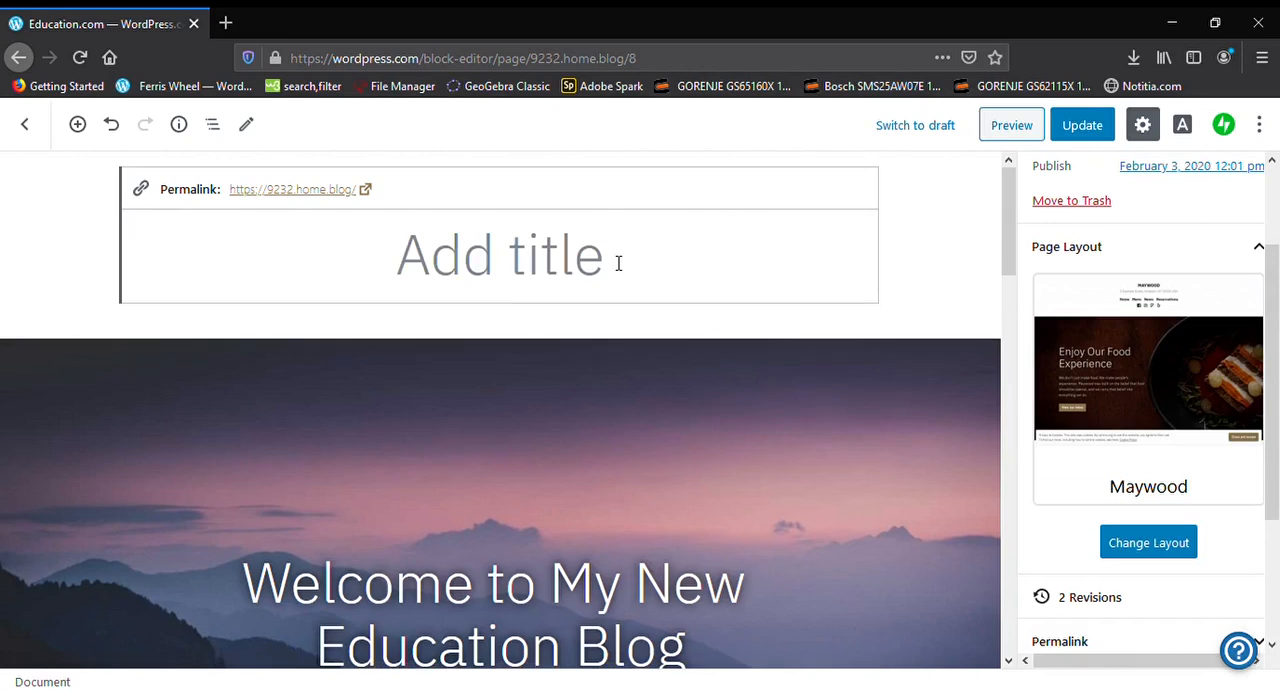
Try heading levels H6 through H2 on the cover's welcome heading, and set it back to H1
click(471, 462)
click(566, 447)
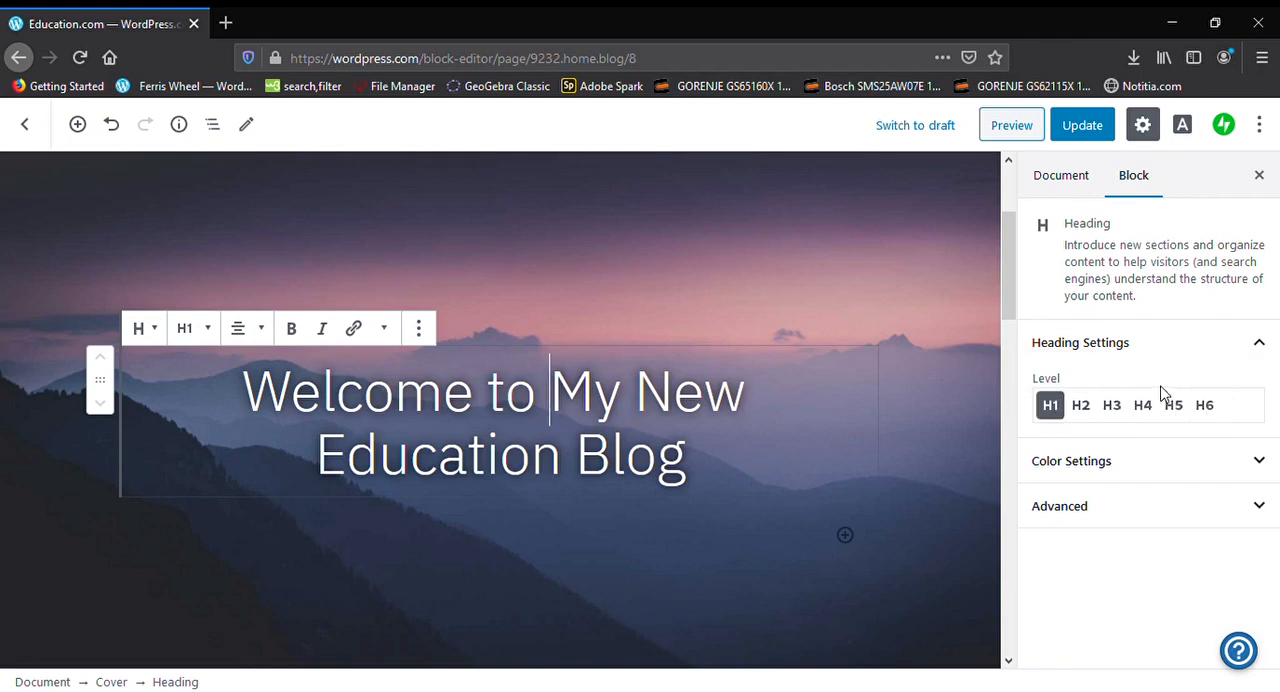
click(1220, 412)
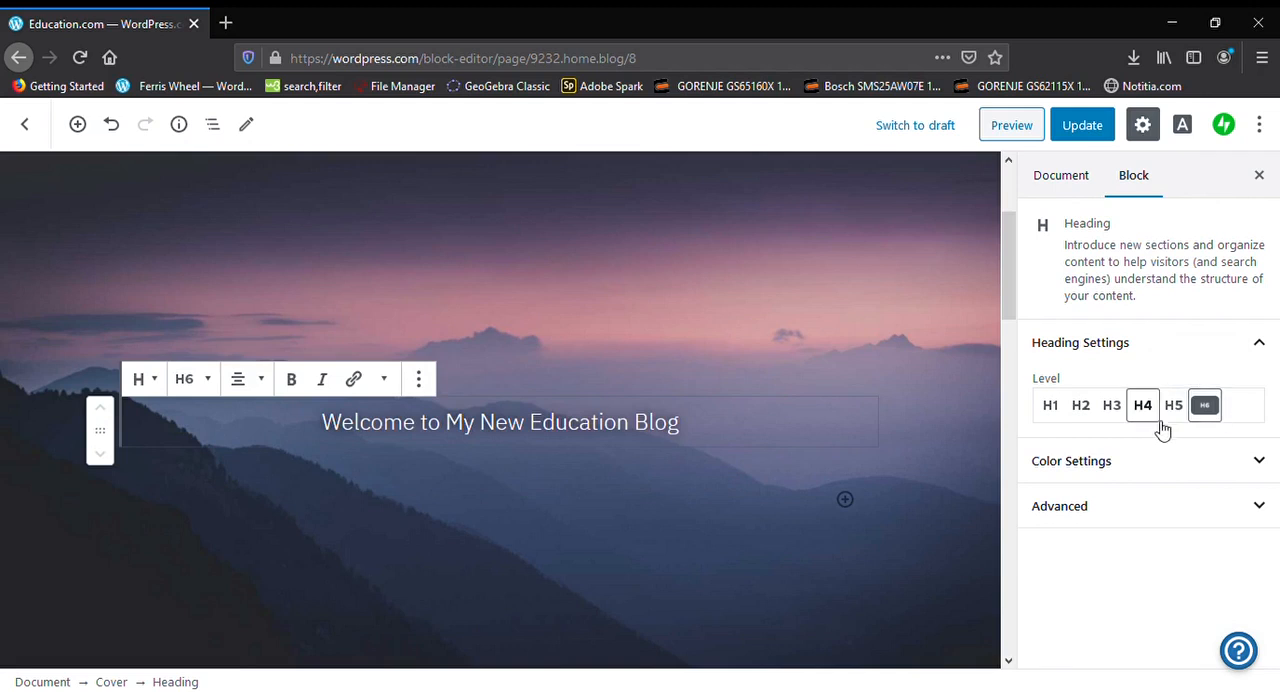
click(1176, 414)
click(1143, 411)
click(1112, 411)
click(1076, 412)
click(1052, 408)
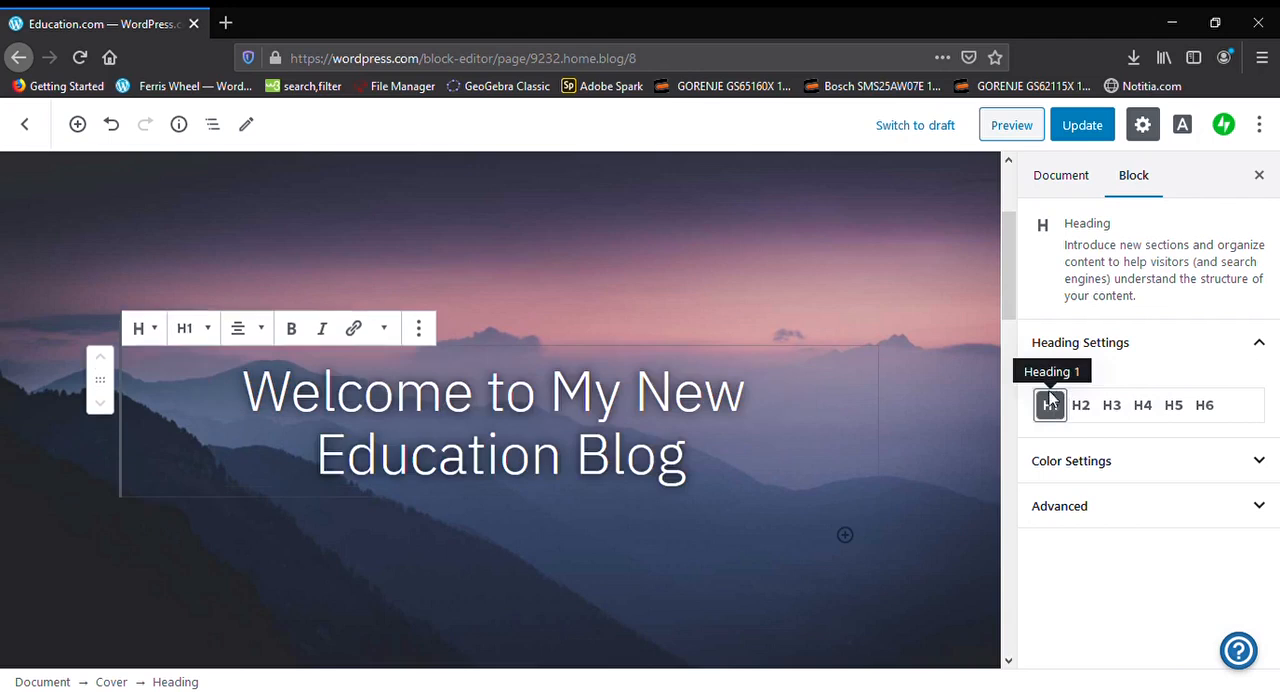
Remove the Blog Posts block with the example posts from below the cover
scroll(833, 460, down, 2)
scroll(833, 460, down, 6)
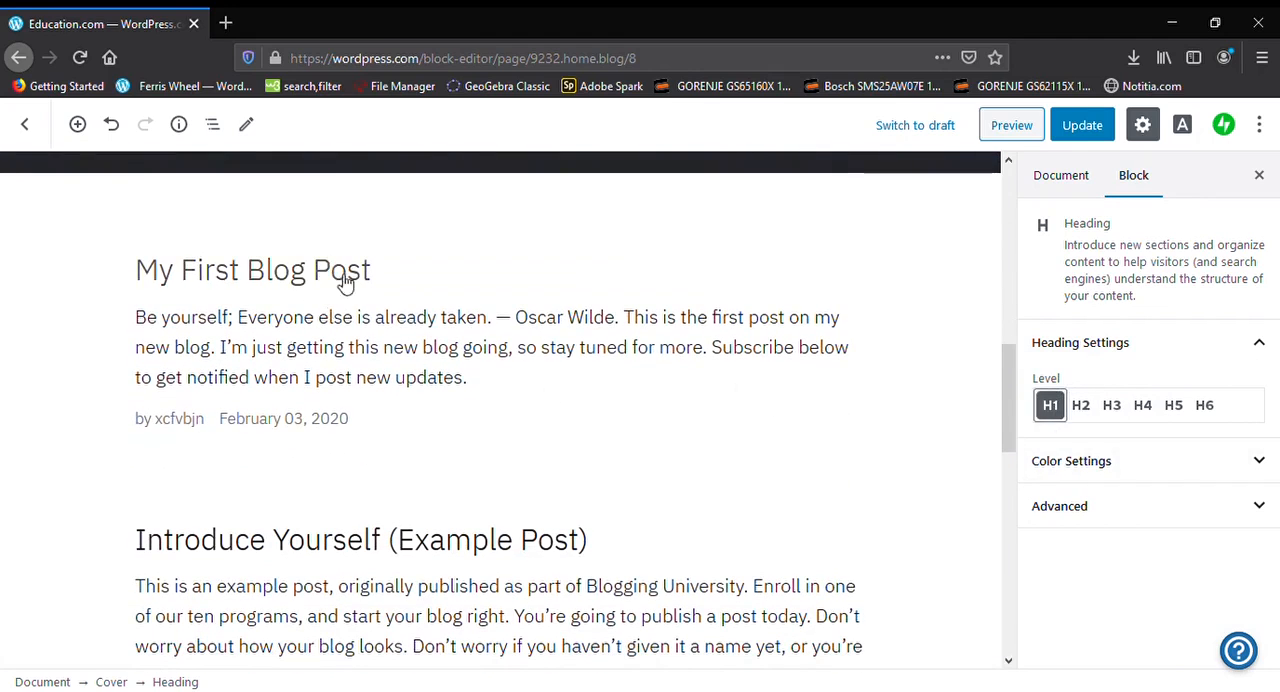
click(292, 395)
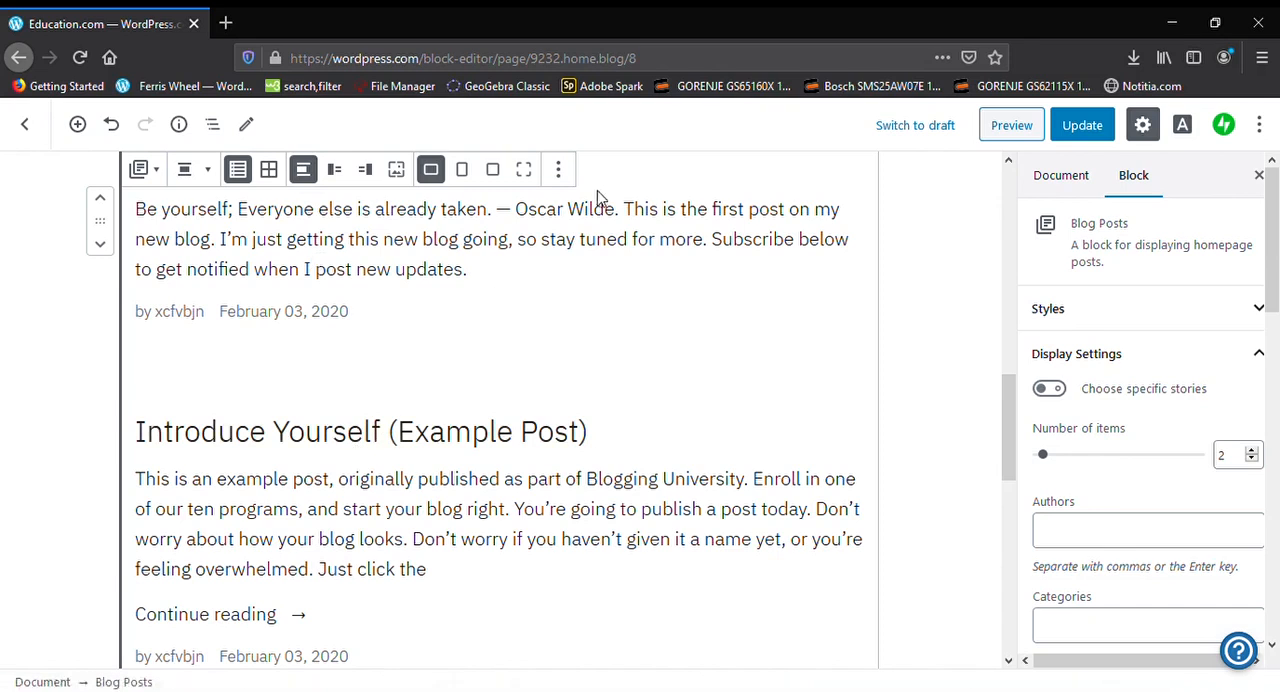
click(562, 170)
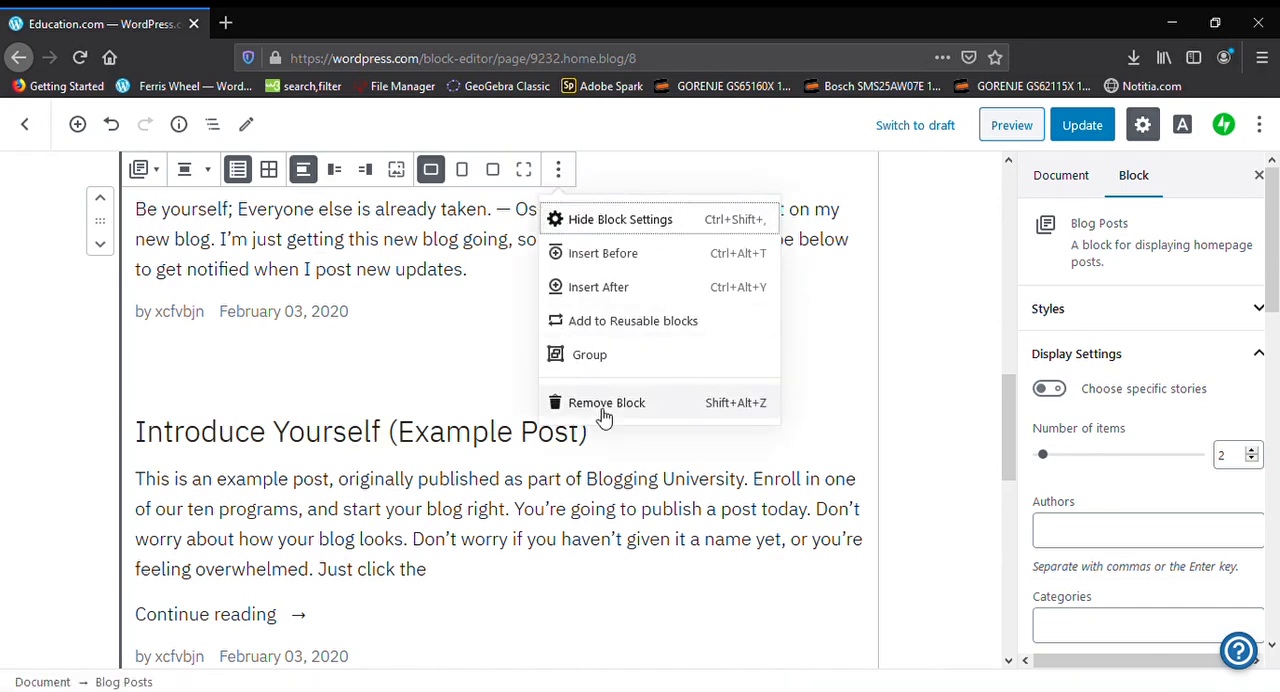
click(603, 408)
scroll(423, 390, up, 5)
scroll(423, 390, down, 5)
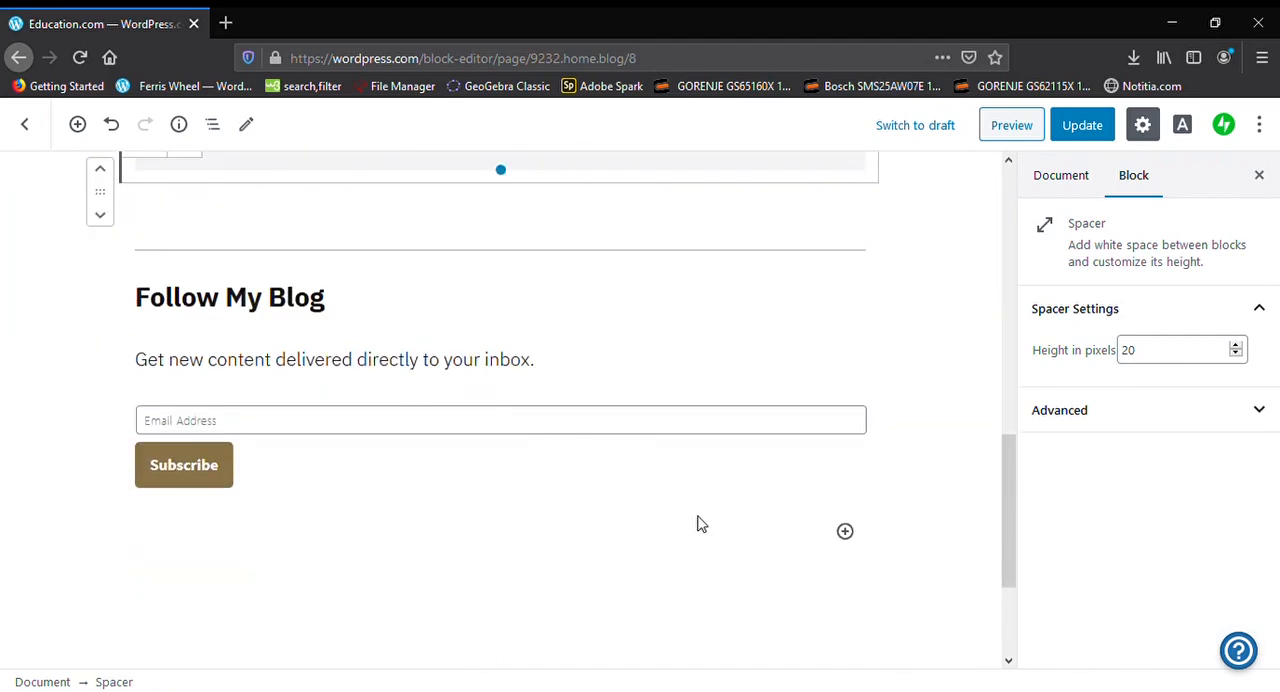
Add two paragraphs below the subscription form, reading "asxdcfvgjbh" and "3QAEWSRDFV"
click(846, 532)
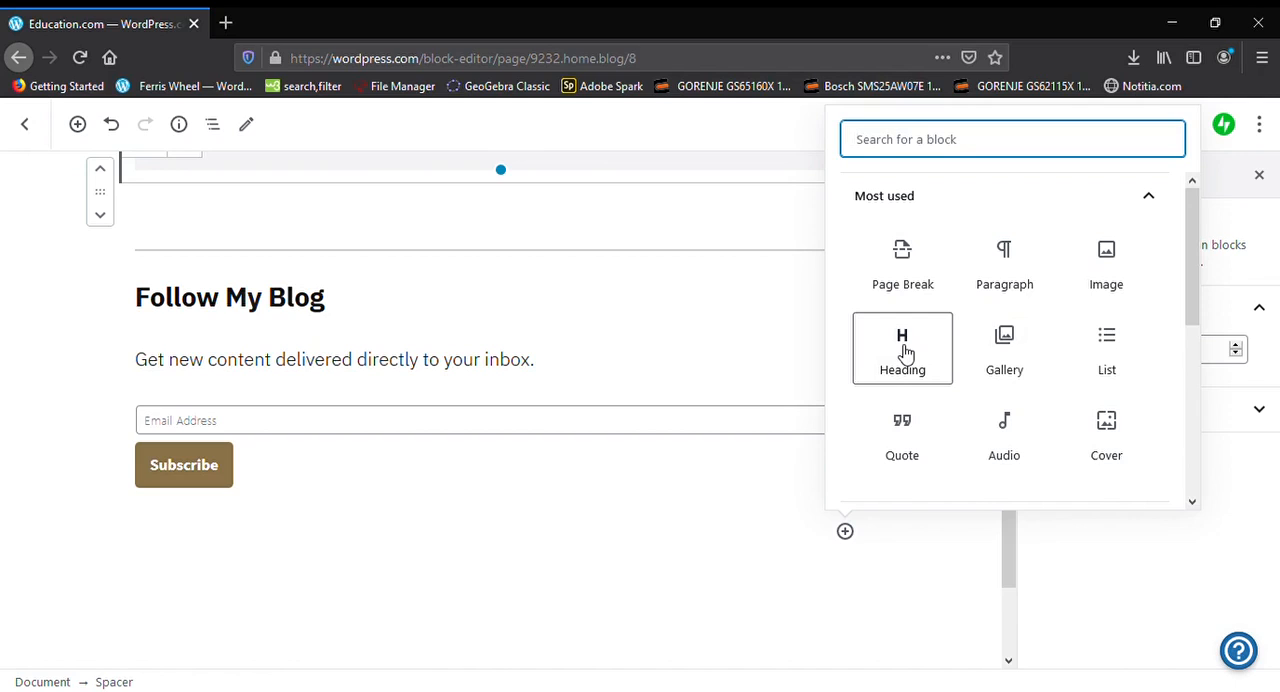
click(1020, 298)
text(asxdcfvgjbh)
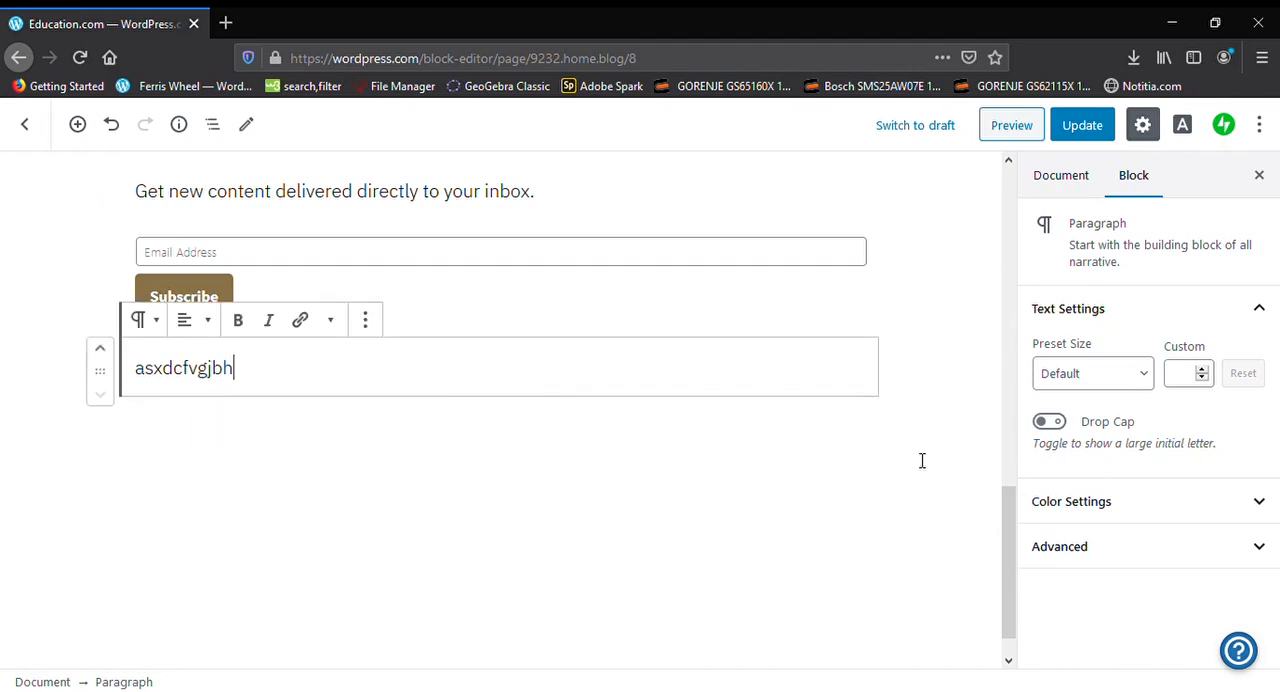
key(Return)
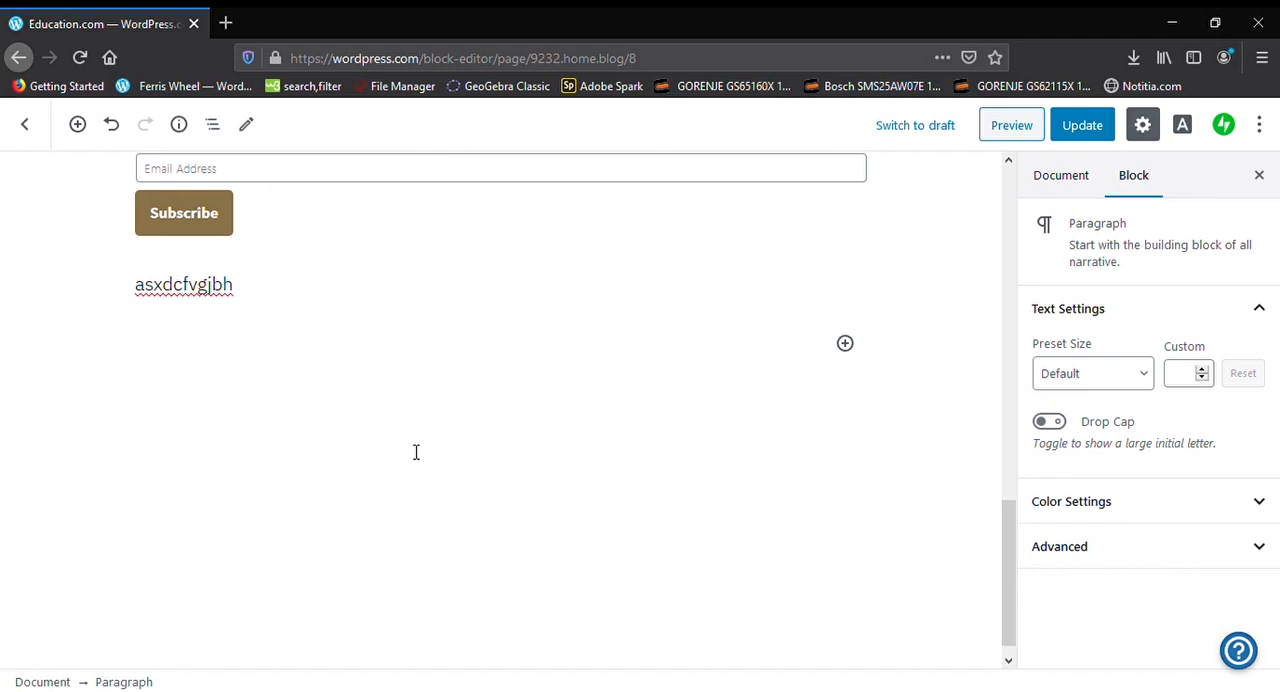
text(3QAEWSRDFV)
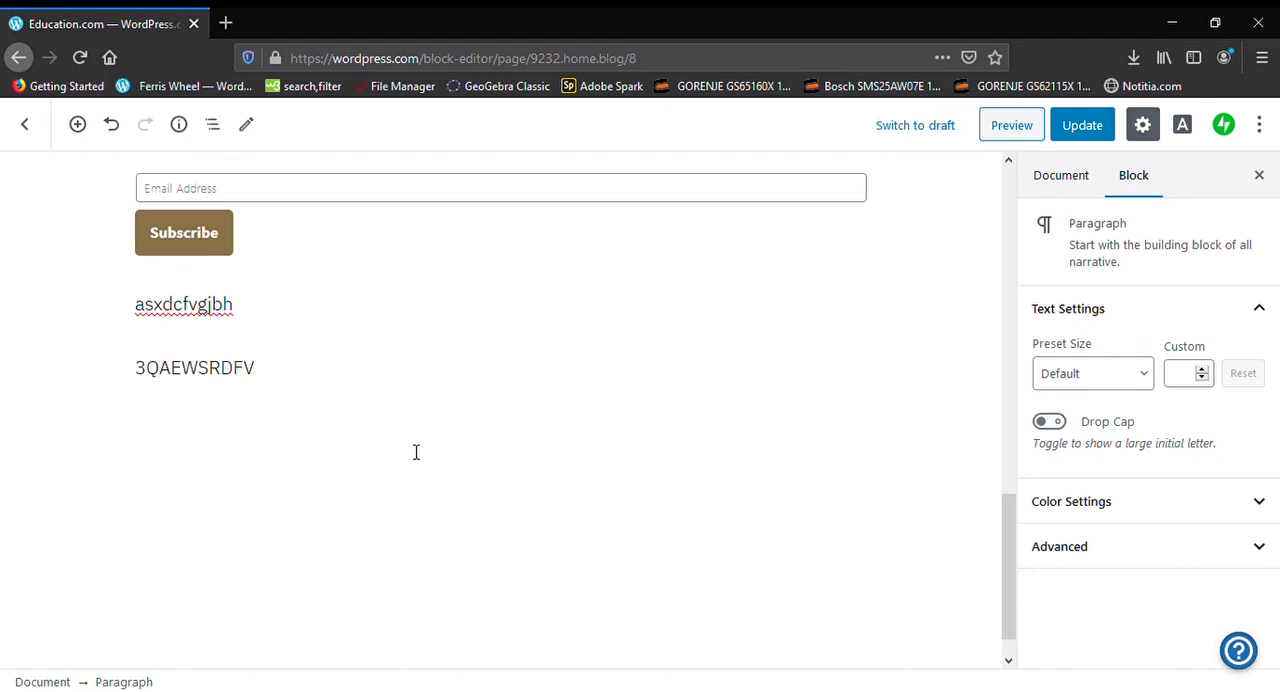
click(926, 414)
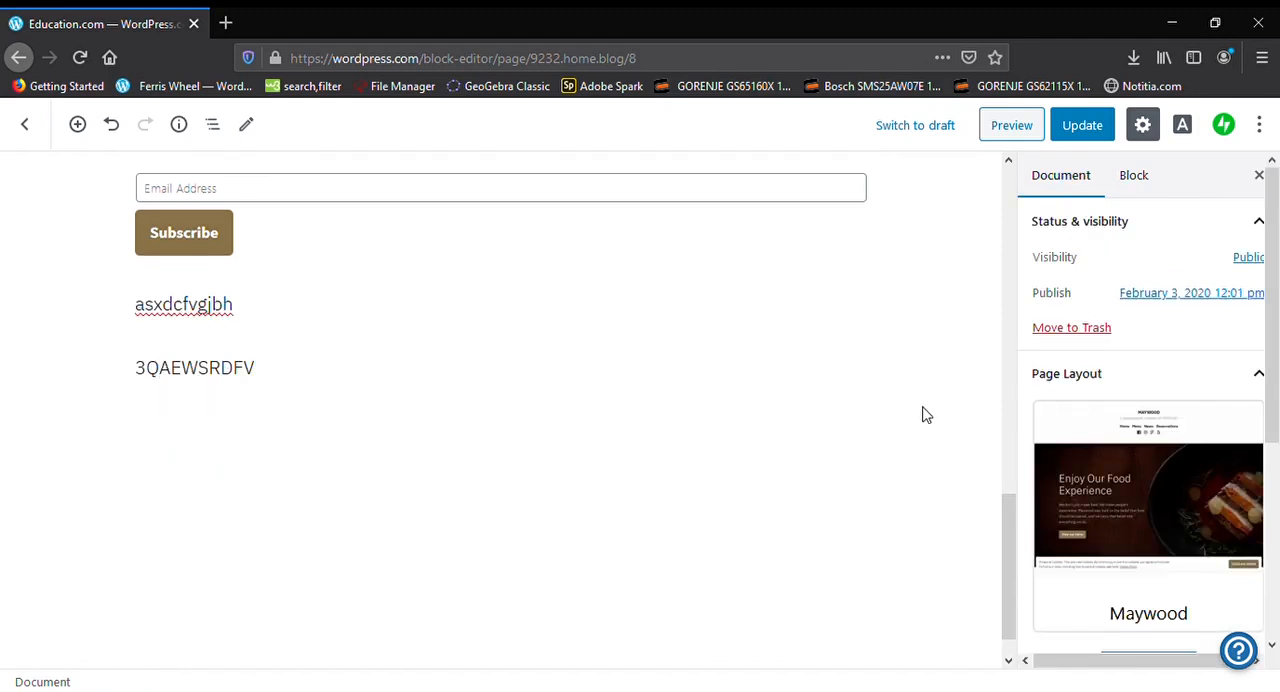
Remove the "Follow My Blog" heading block above the subscription form
scroll(845, 432, up, 2)
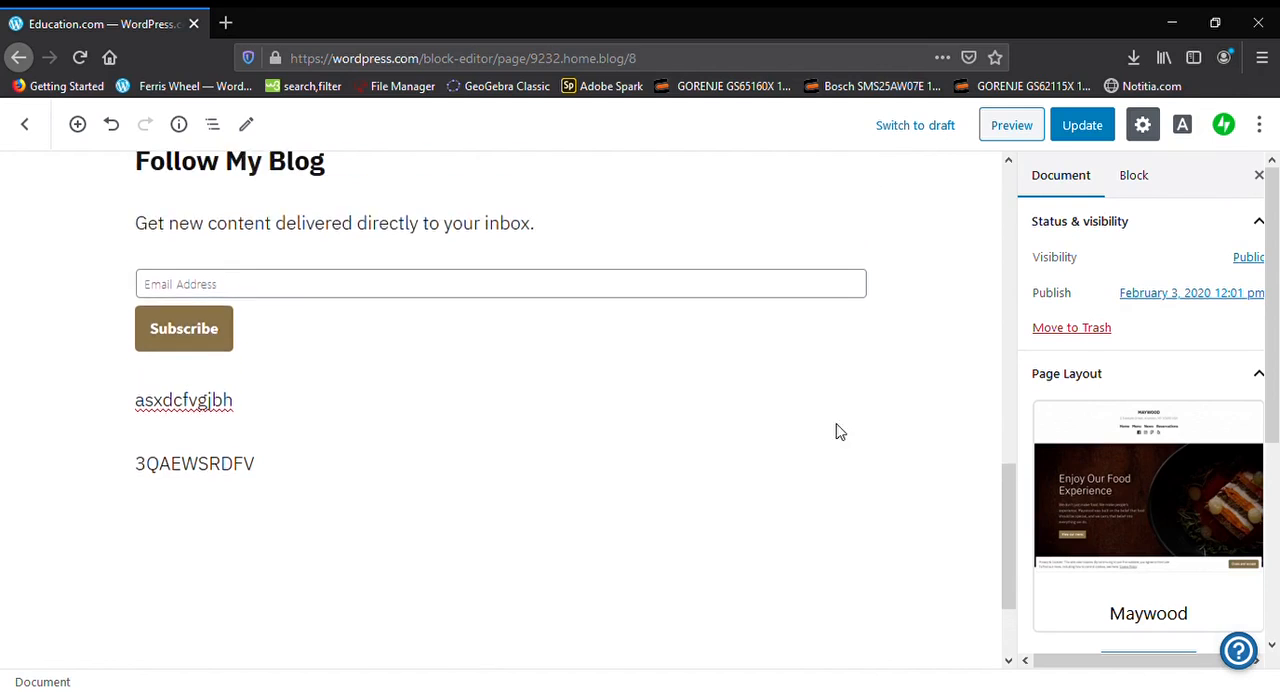
scroll(840, 432, up, 6)
click(737, 460)
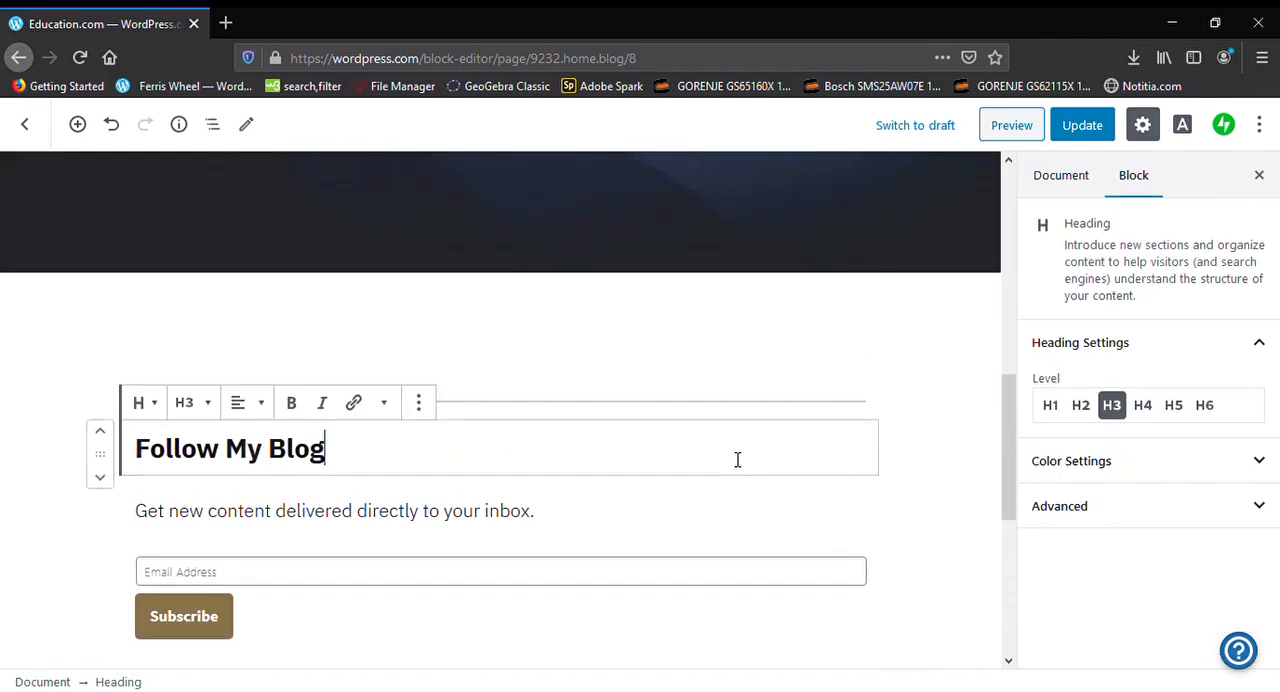
scroll(737, 460, down, 6)
scroll(737, 460, up, 4)
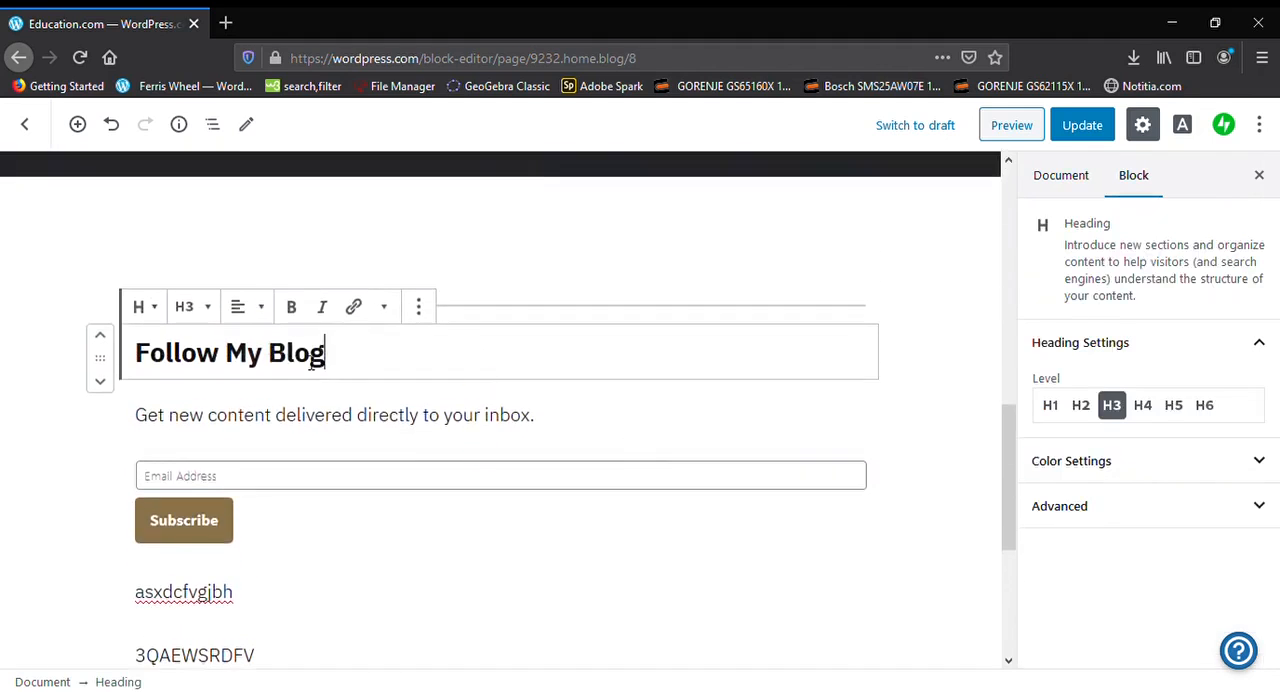
drag(355, 363, 289, 368)
click(420, 311)
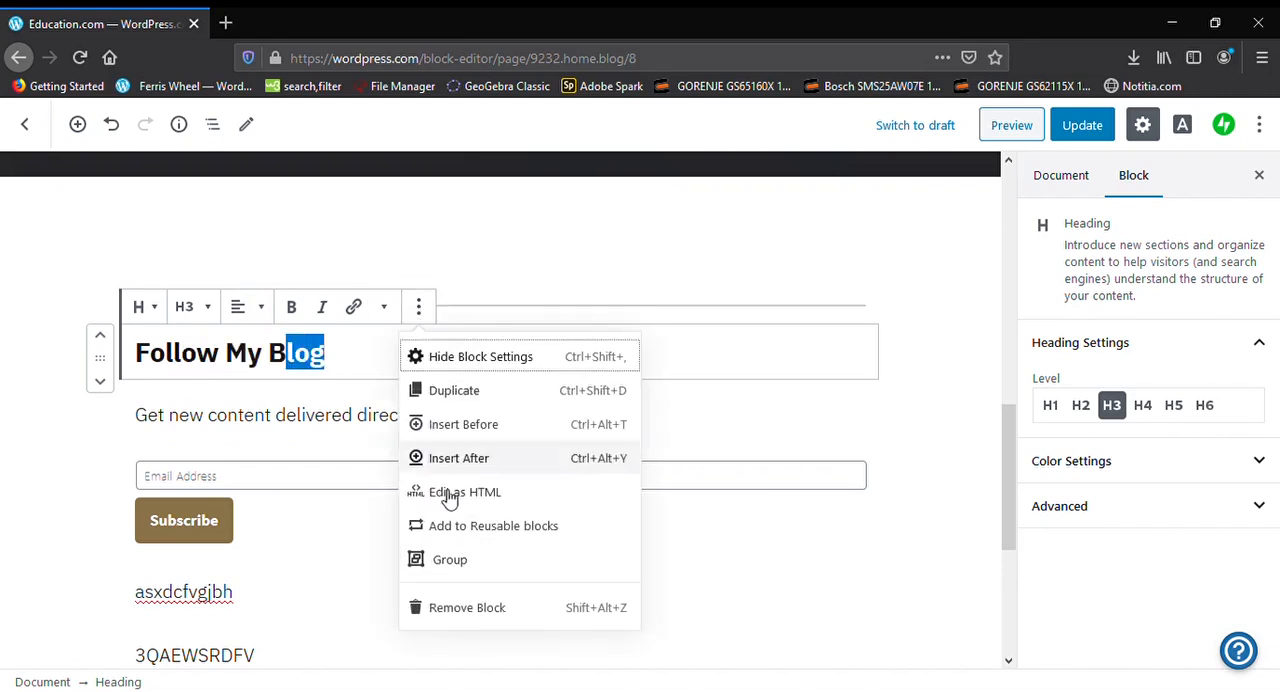
click(472, 610)
Remove the "3QAEWSRDFV" and "asxdcfvgjbh" paragraphs below the subscription form
scroll(383, 600, down, 3)
click(372, 545)
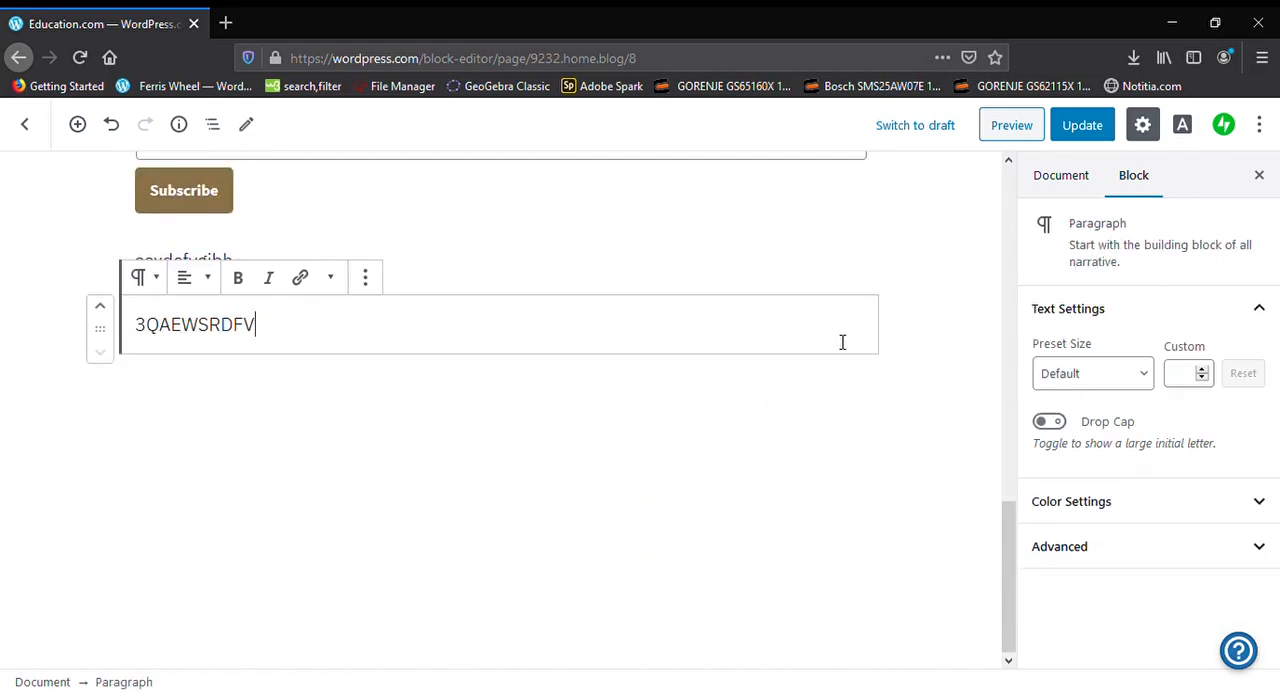
click(365, 277)
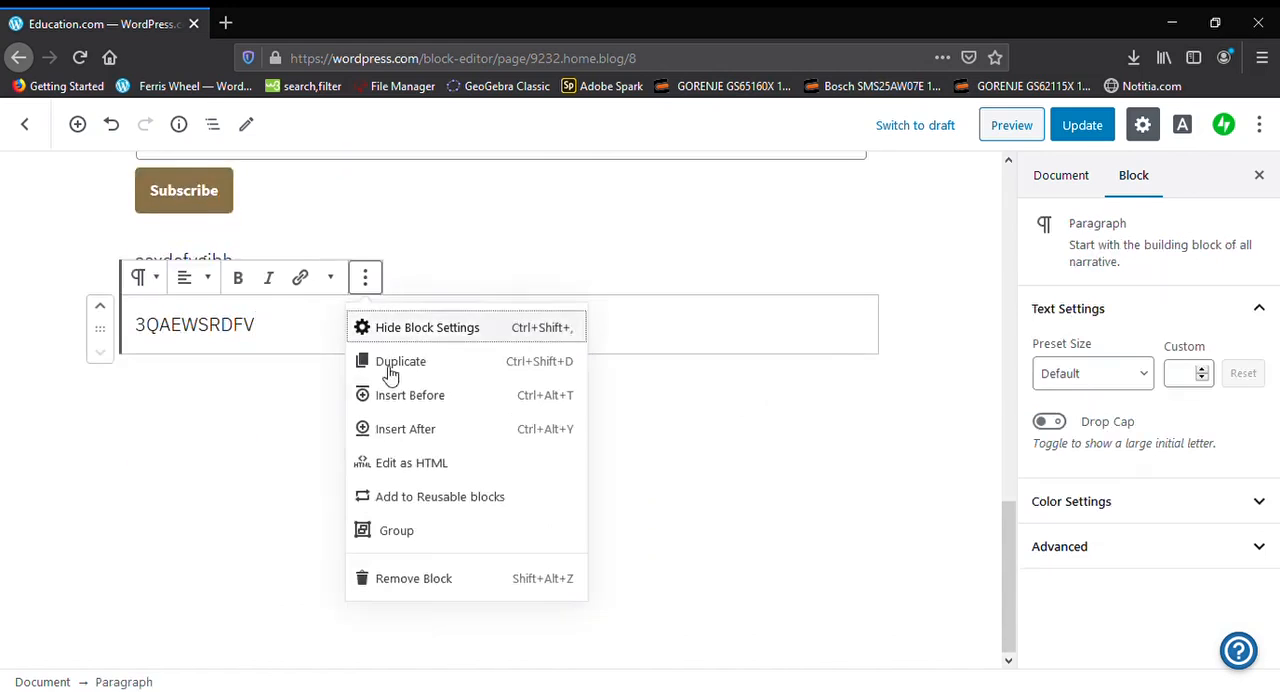
click(412, 578)
scroll(474, 531, up, 2)
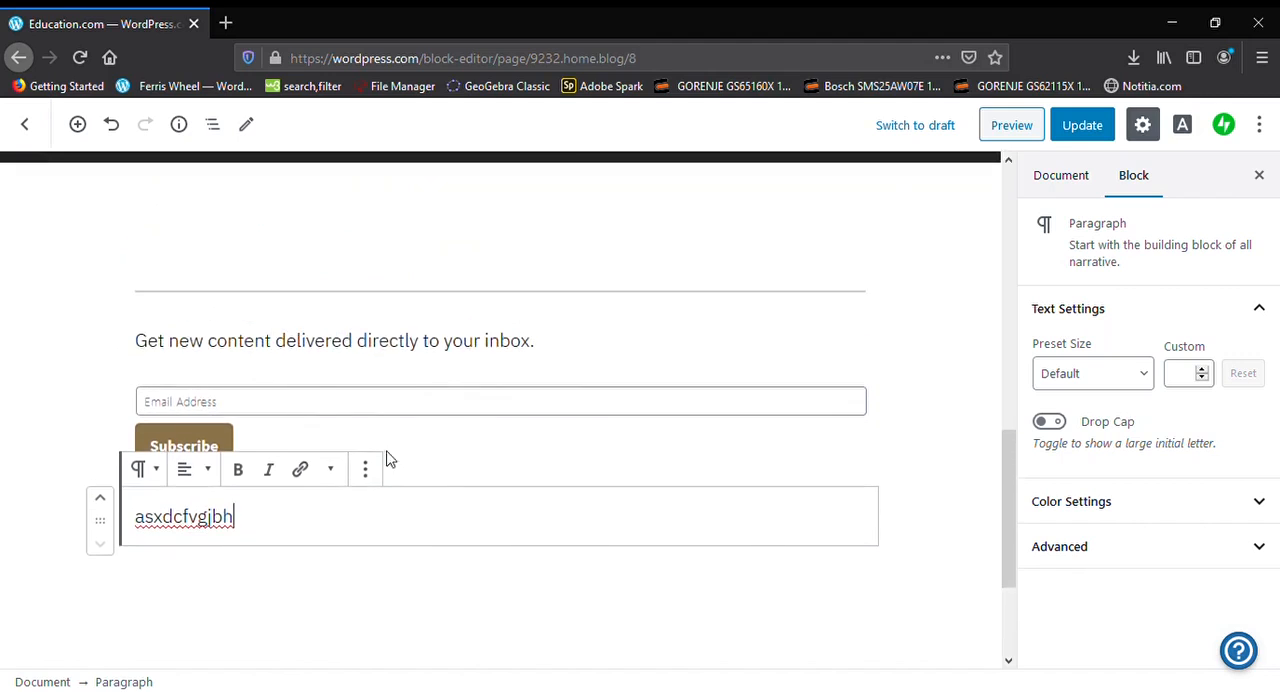
click(366, 472)
click(388, 423)
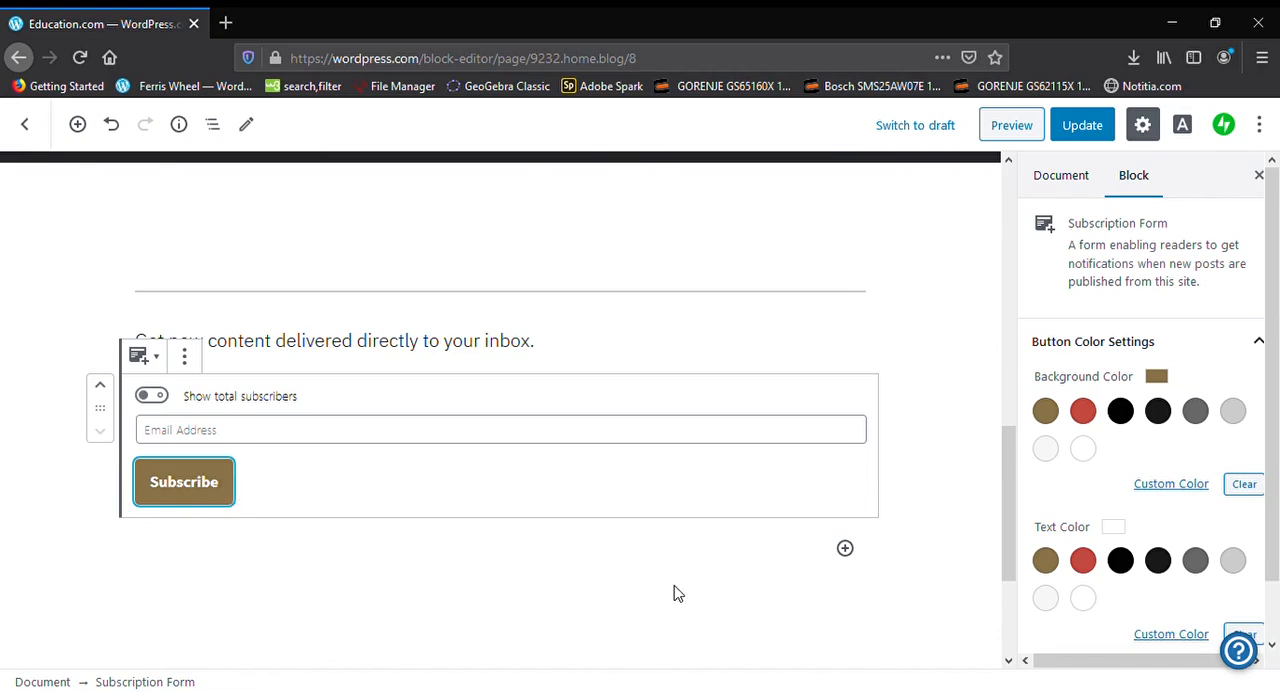
Turn on showing total subscribers in the subscription form and insert a Buttons layout block below it
click(150, 400)
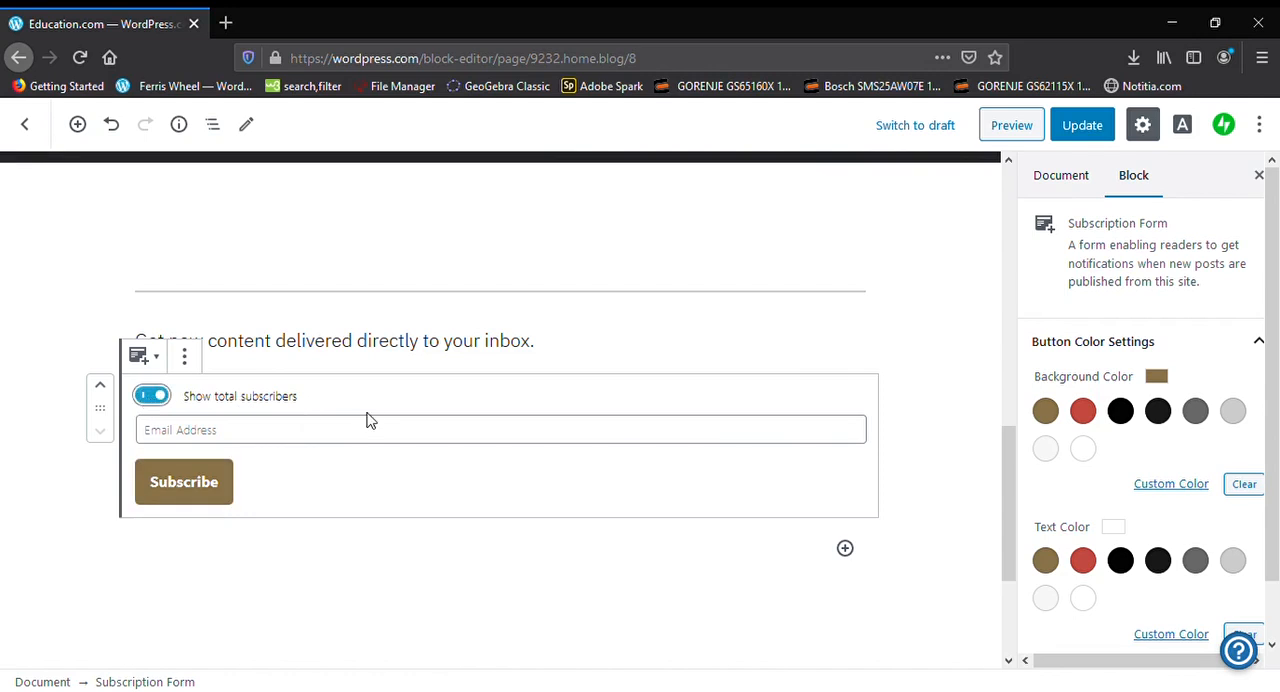
click(846, 548)
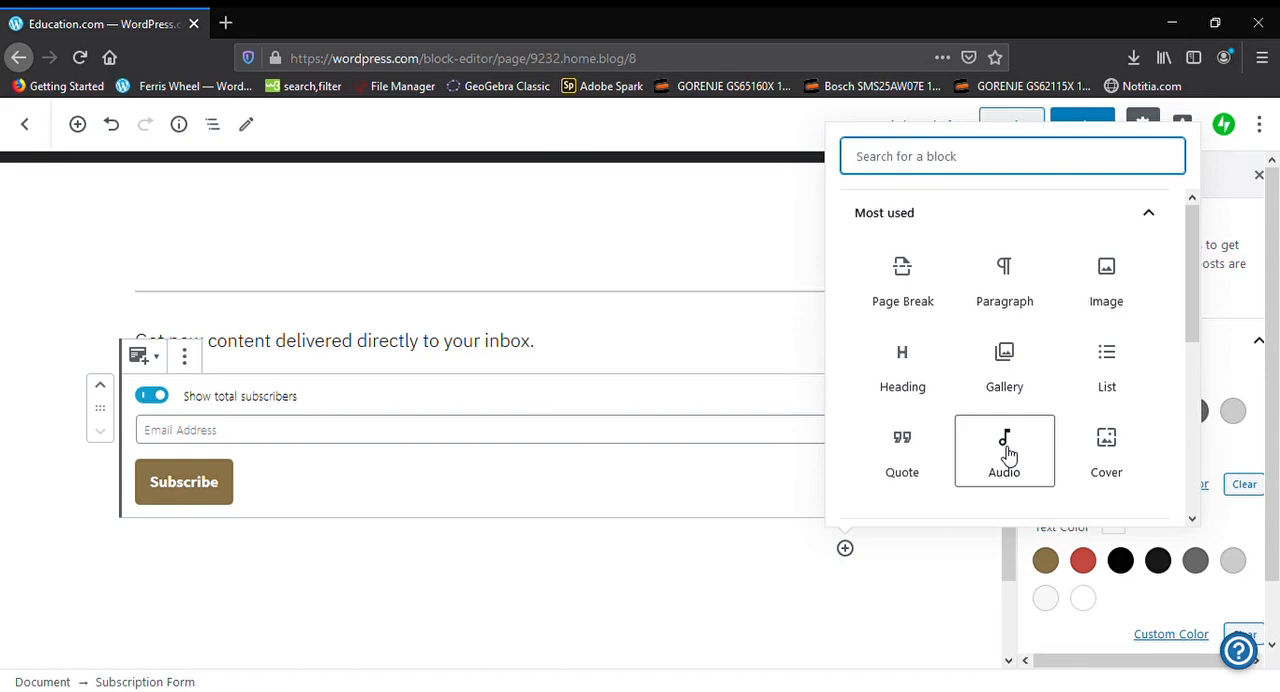
scroll(1008, 455, down, 2)
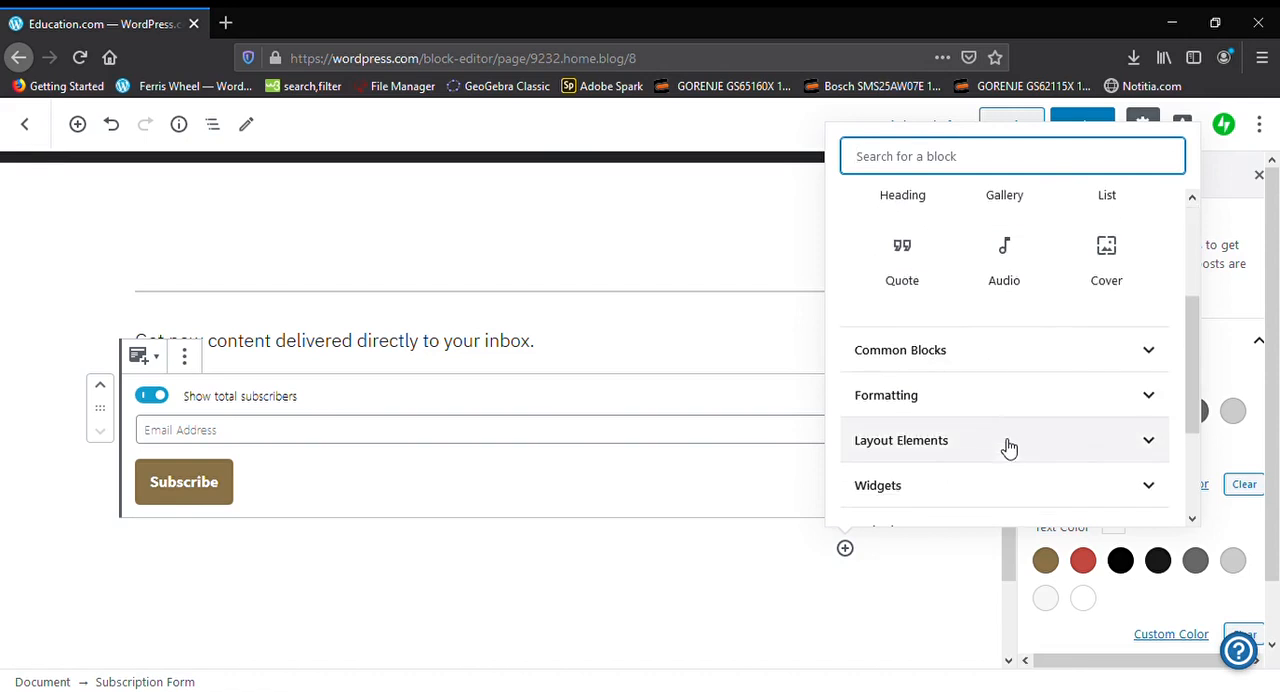
click(994, 406)
scroll(992, 398, down, 4)
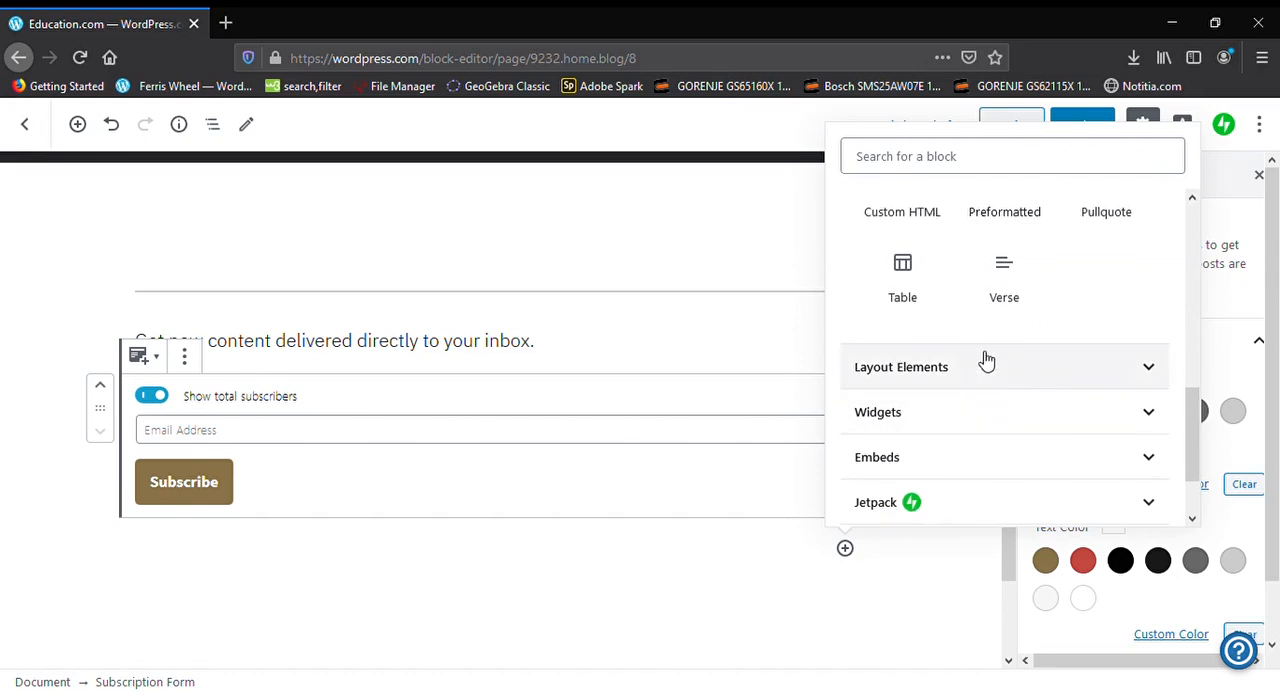
click(983, 362)
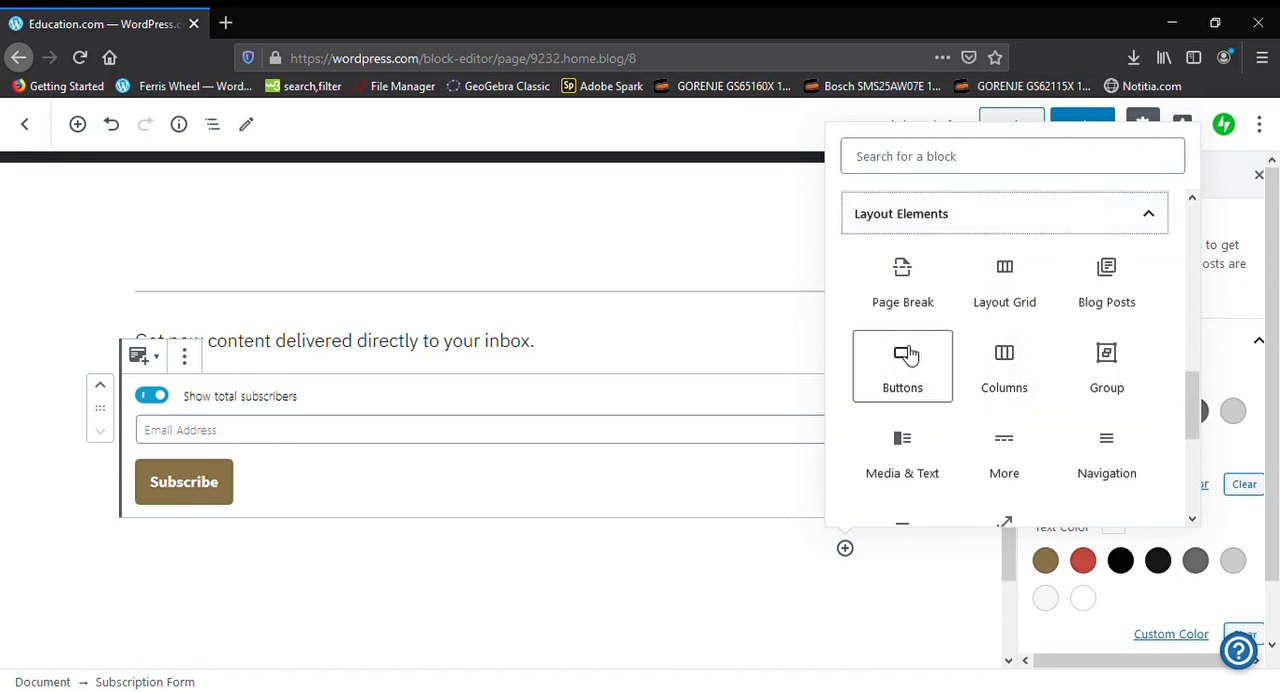
scroll(895, 357, down, 2)
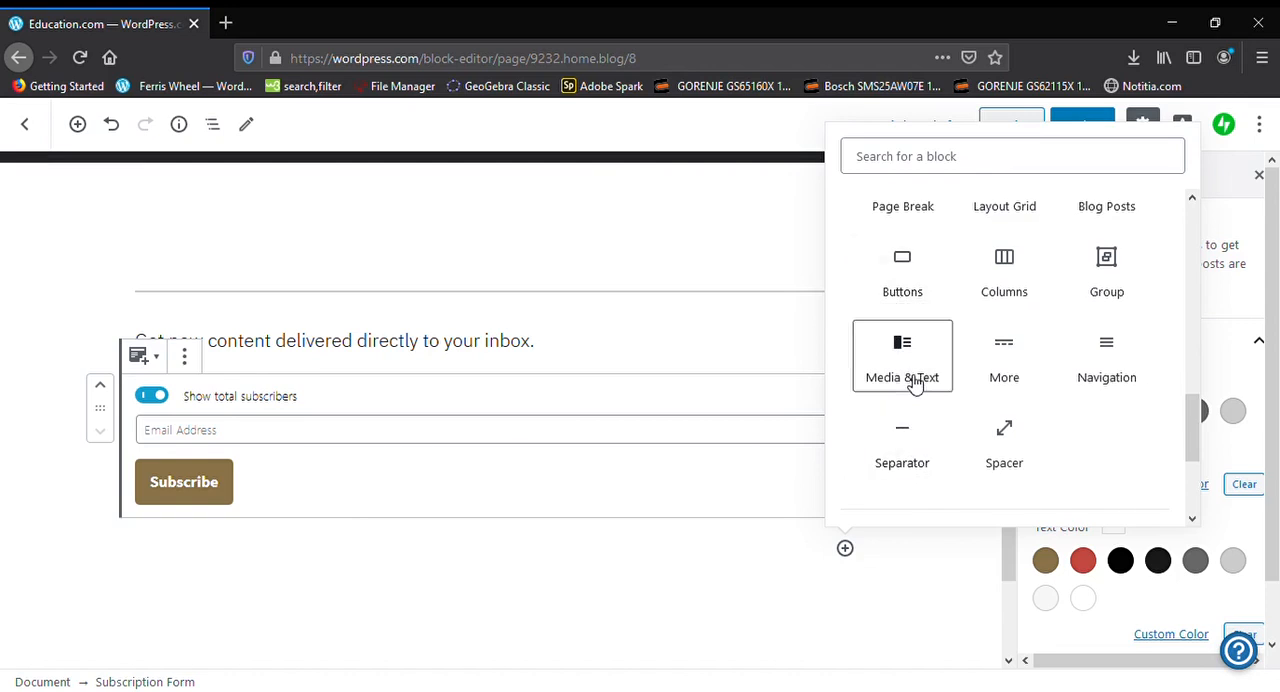
click(902, 290)
scroll(737, 423, down, 3)
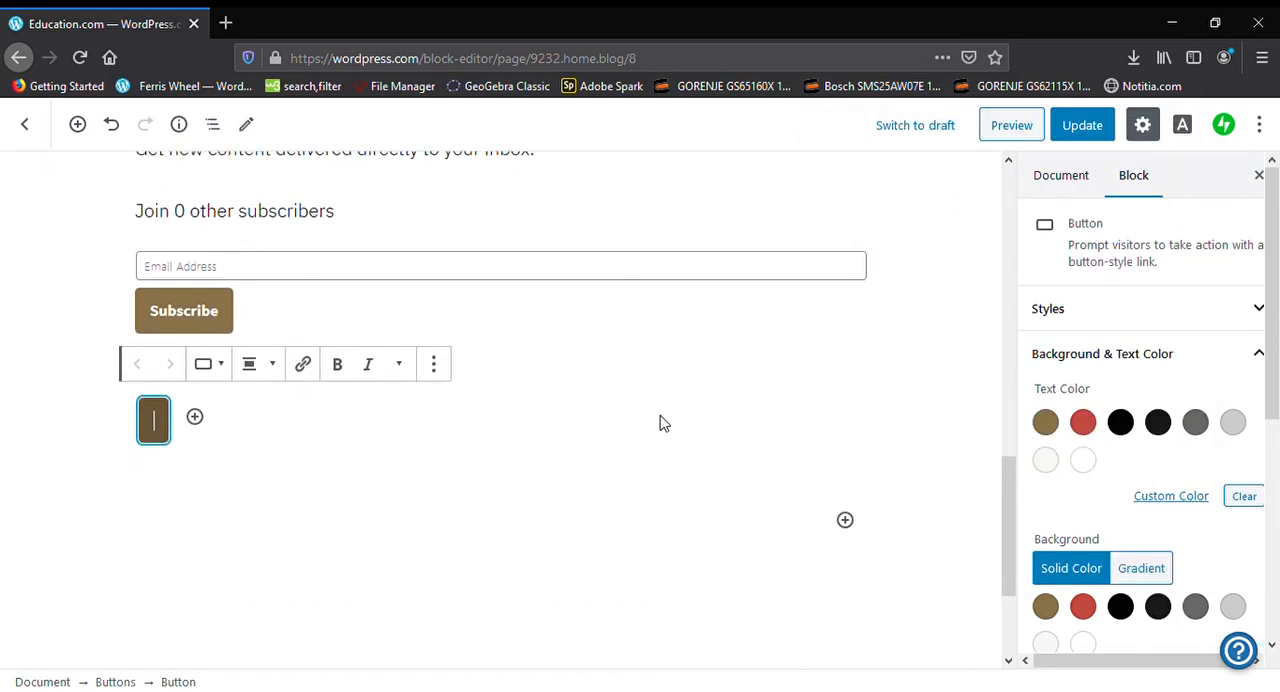
Label the new button "google"
text(google)
key(BackSpace)
text(e)
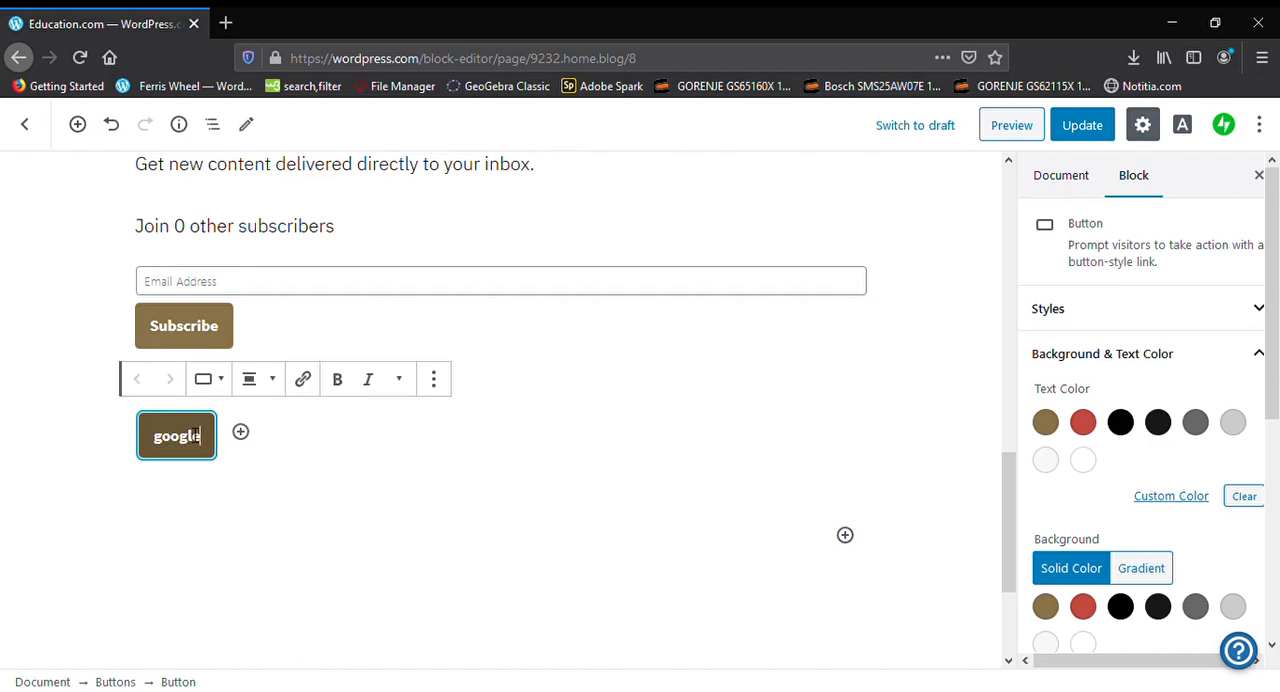
click(303, 379)
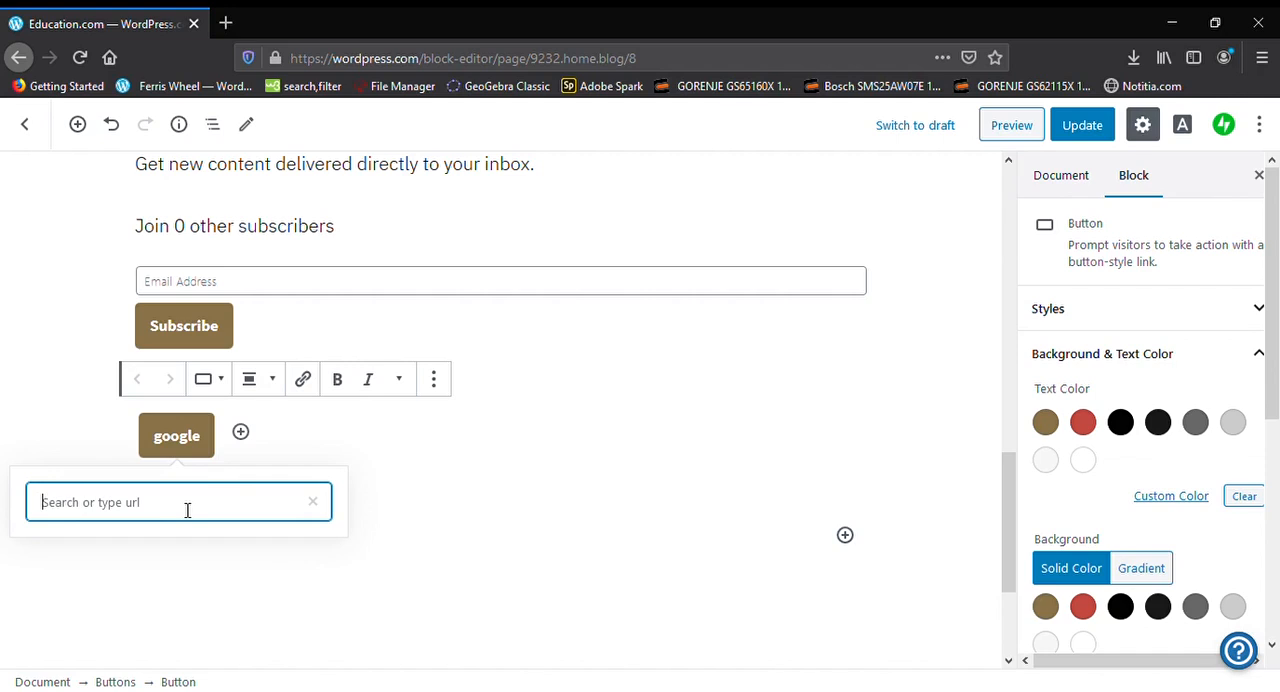
text(www.goog)
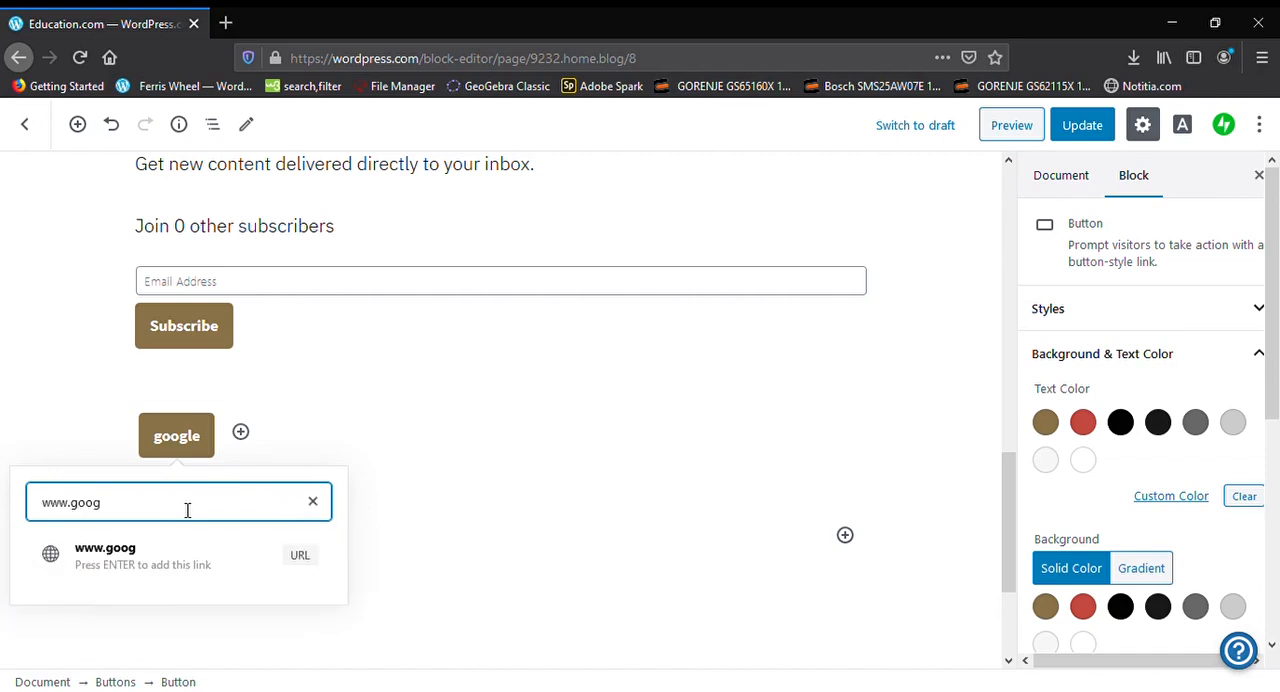
text(le.com/)
key(Return)
click(482, 508)
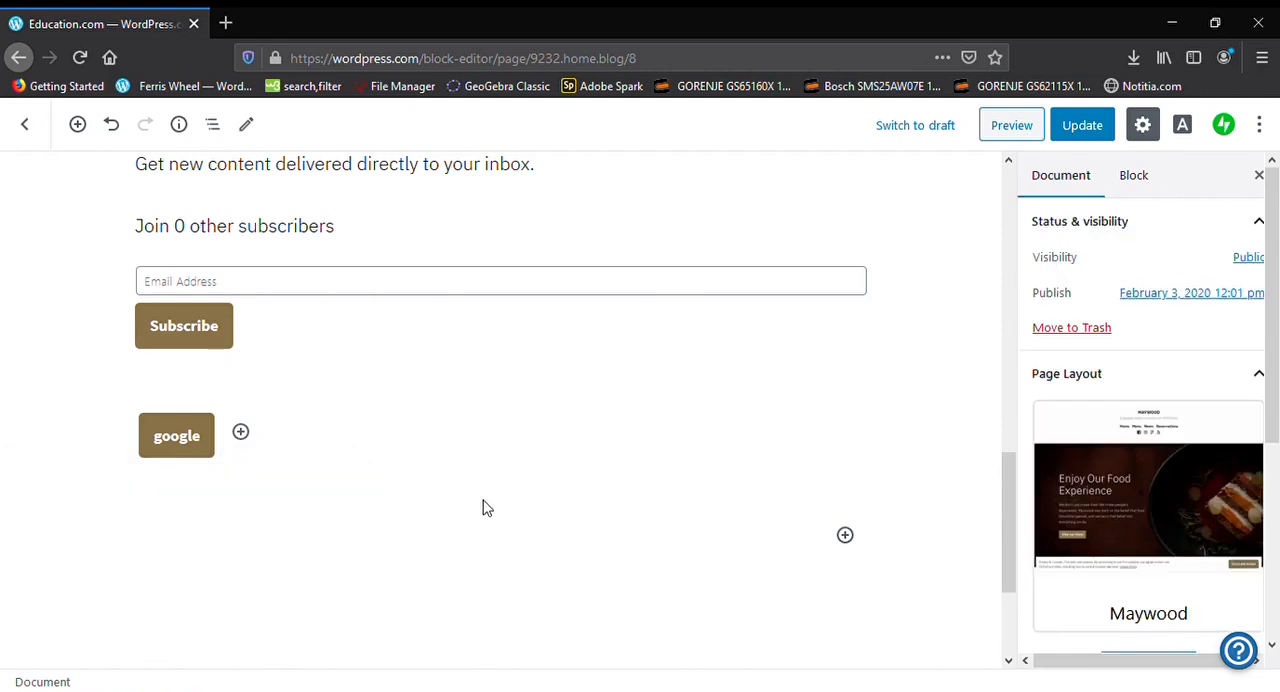
click(190, 443)
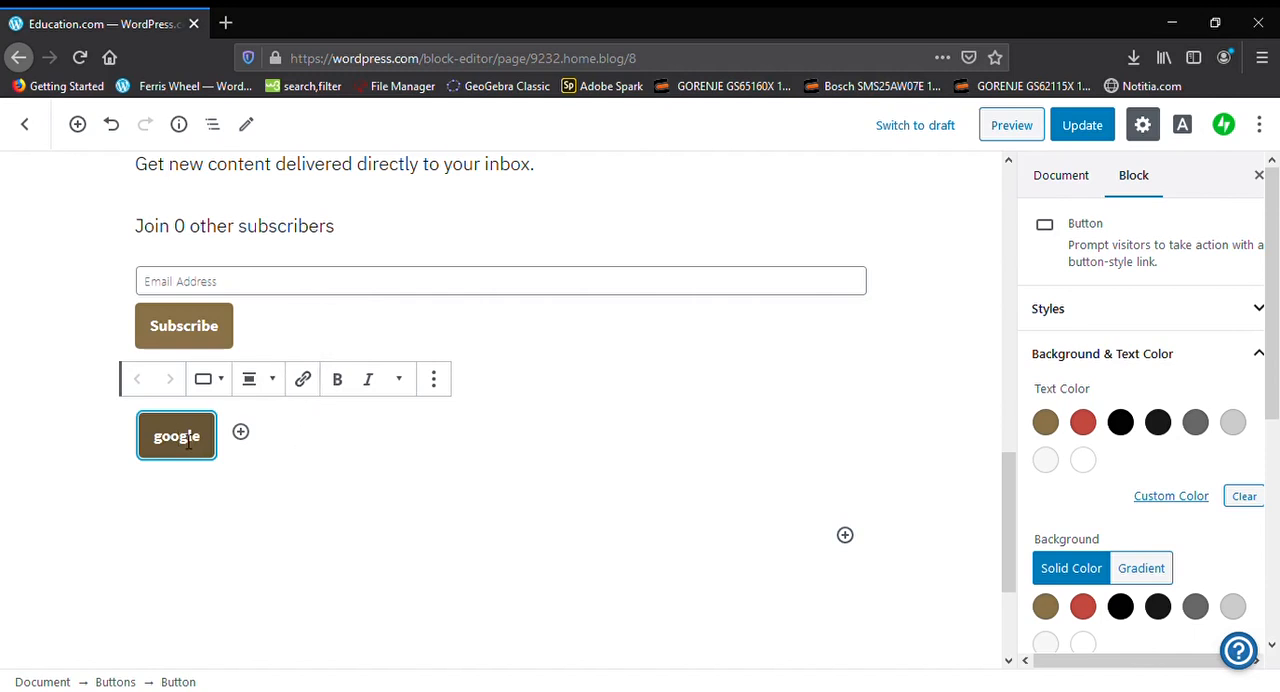
click(386, 497)
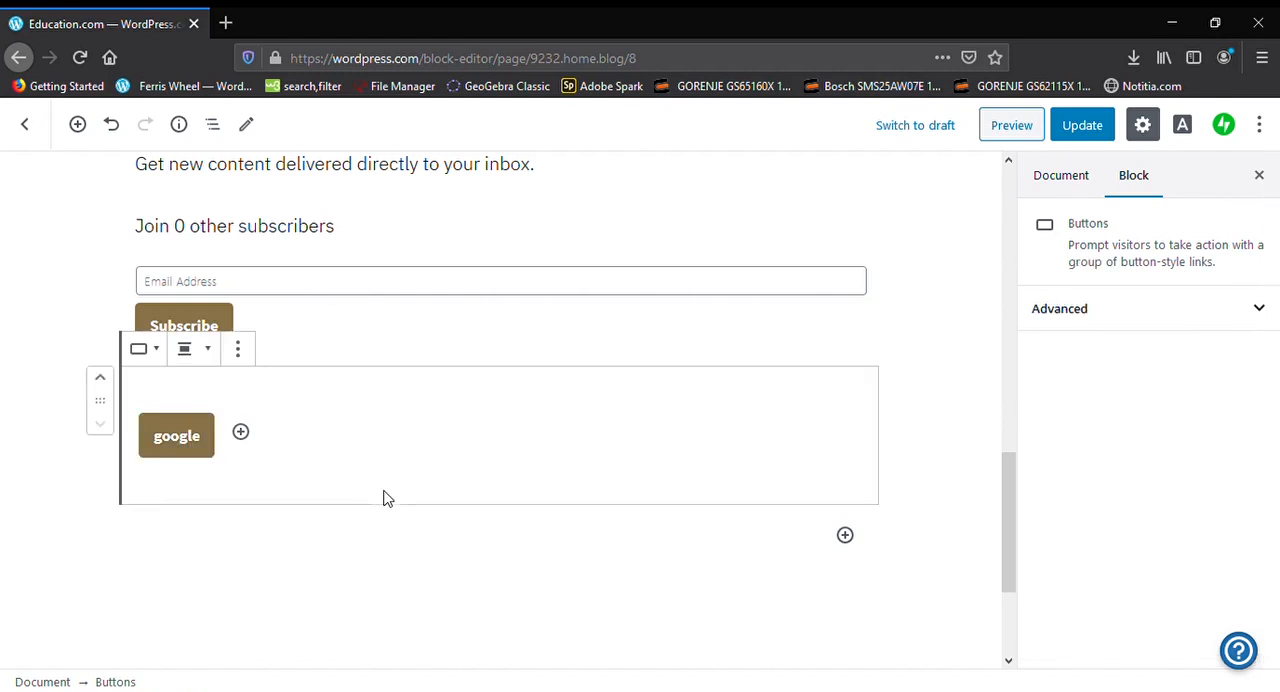
Insert a Gallery block below the "google" button and upload five images into it
click(846, 536)
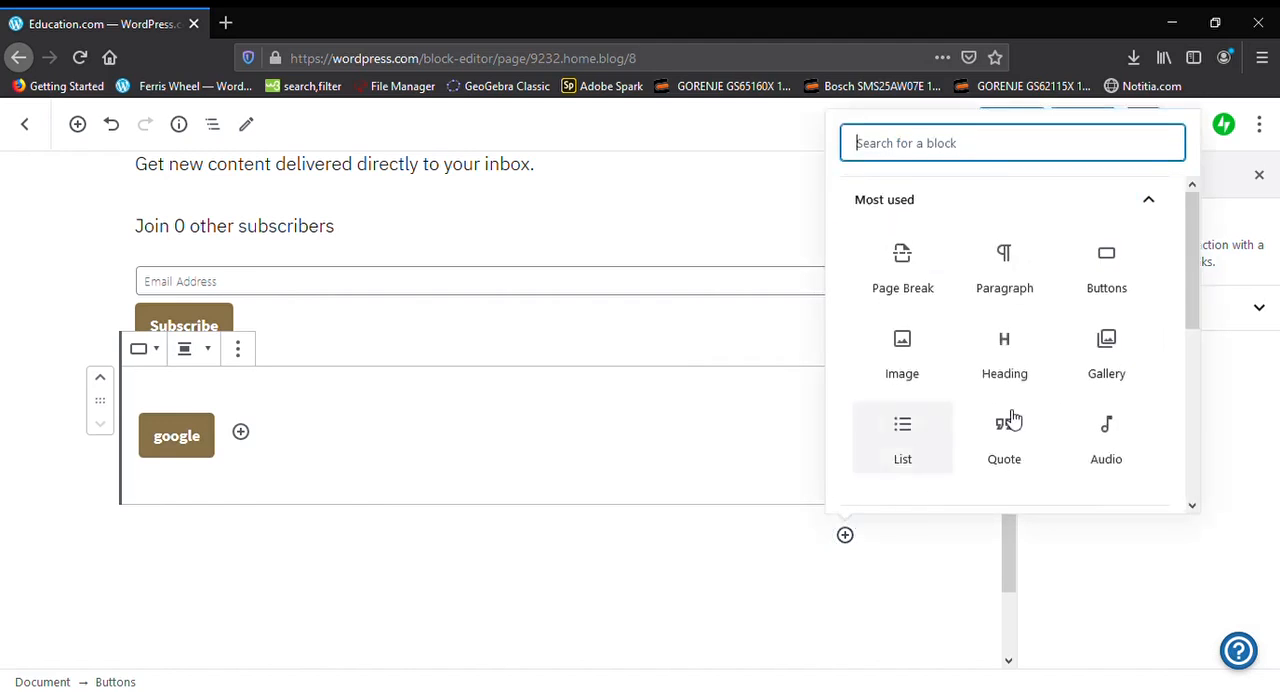
click(1114, 344)
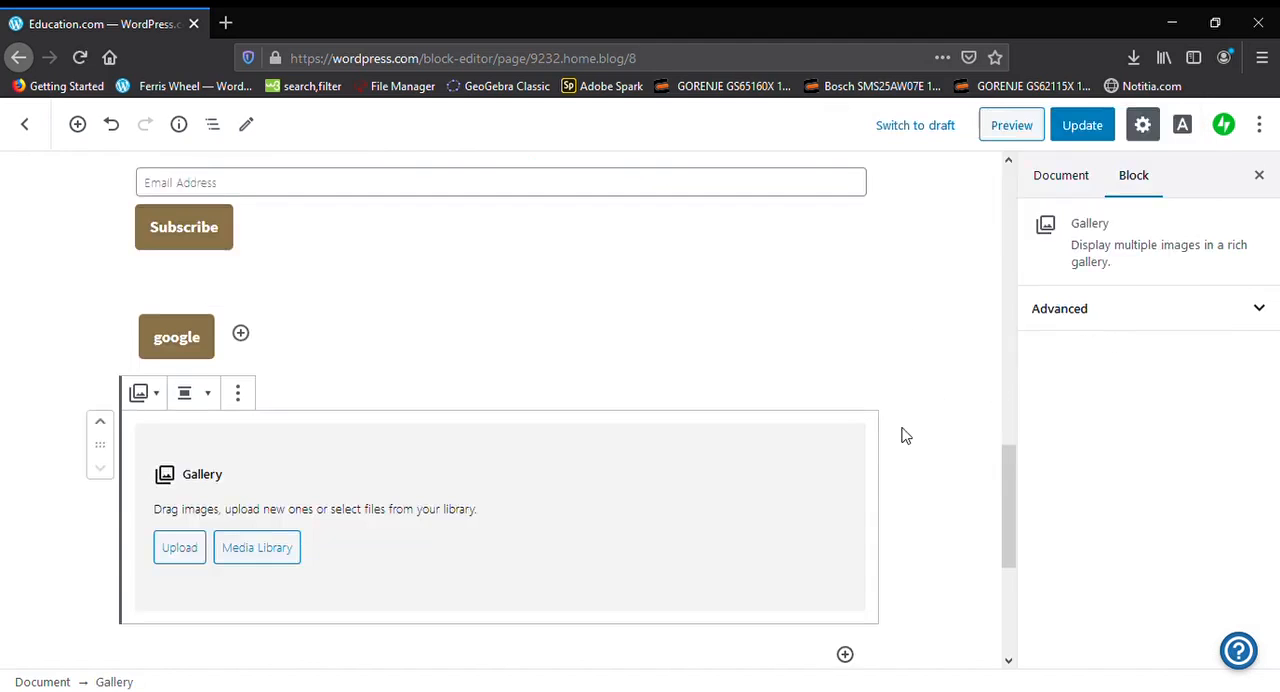
click(195, 565)
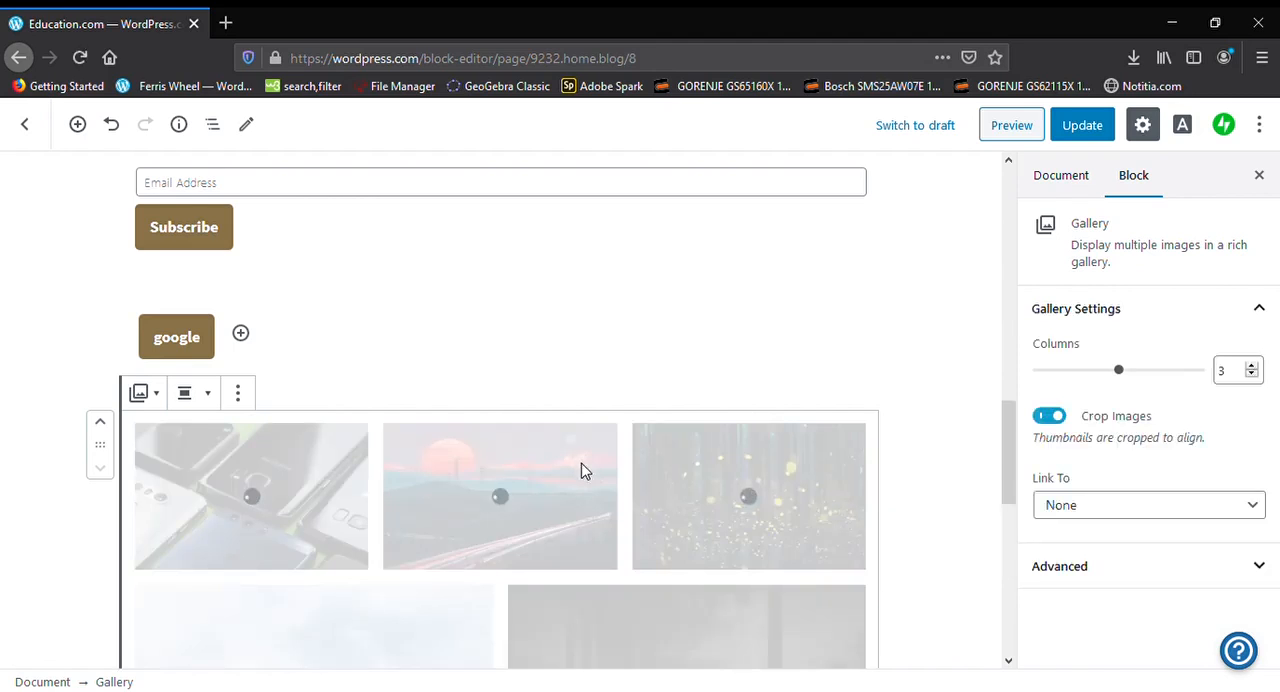
scroll(771, 343, down, 2)
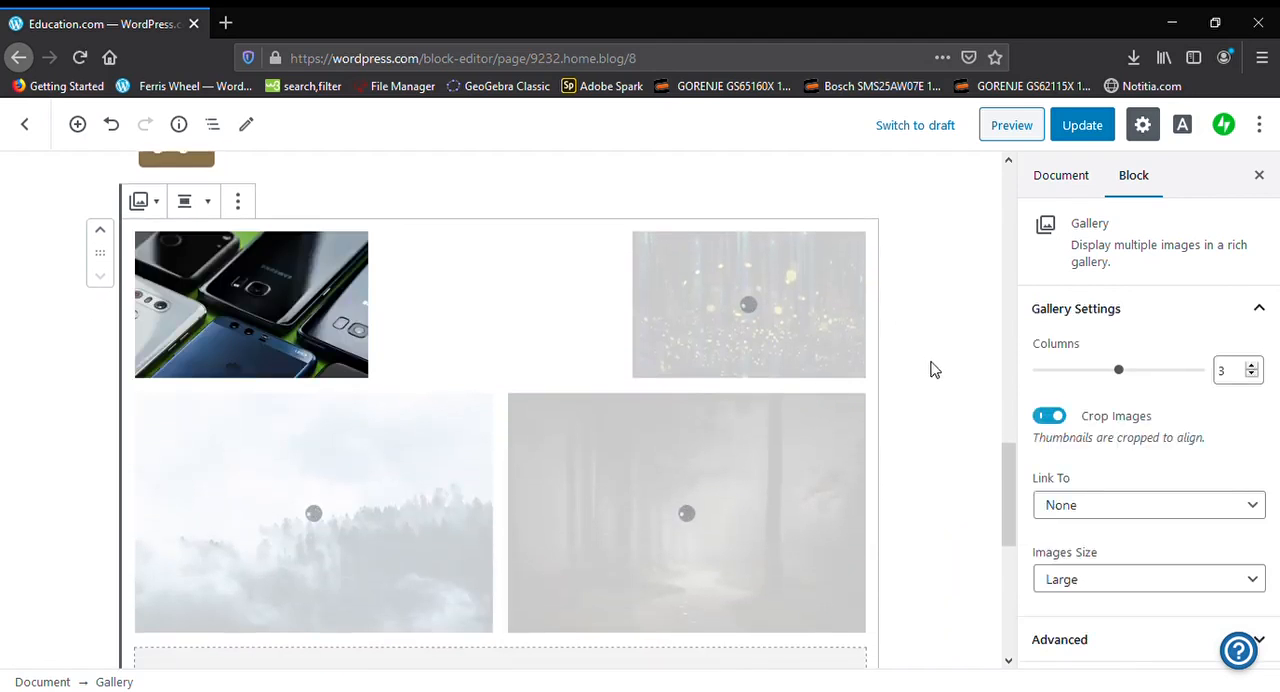
scroll(930, 368, down, 2)
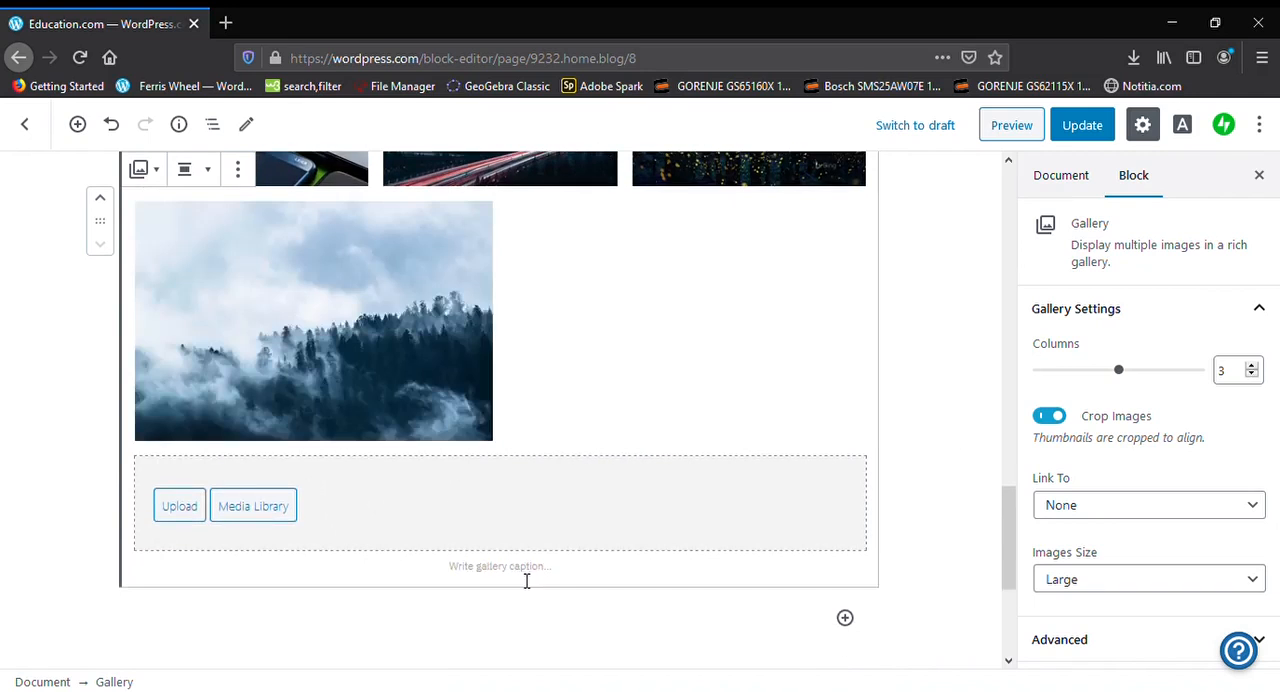
Add the caption "Poze random" to the gallery
click(526, 578)
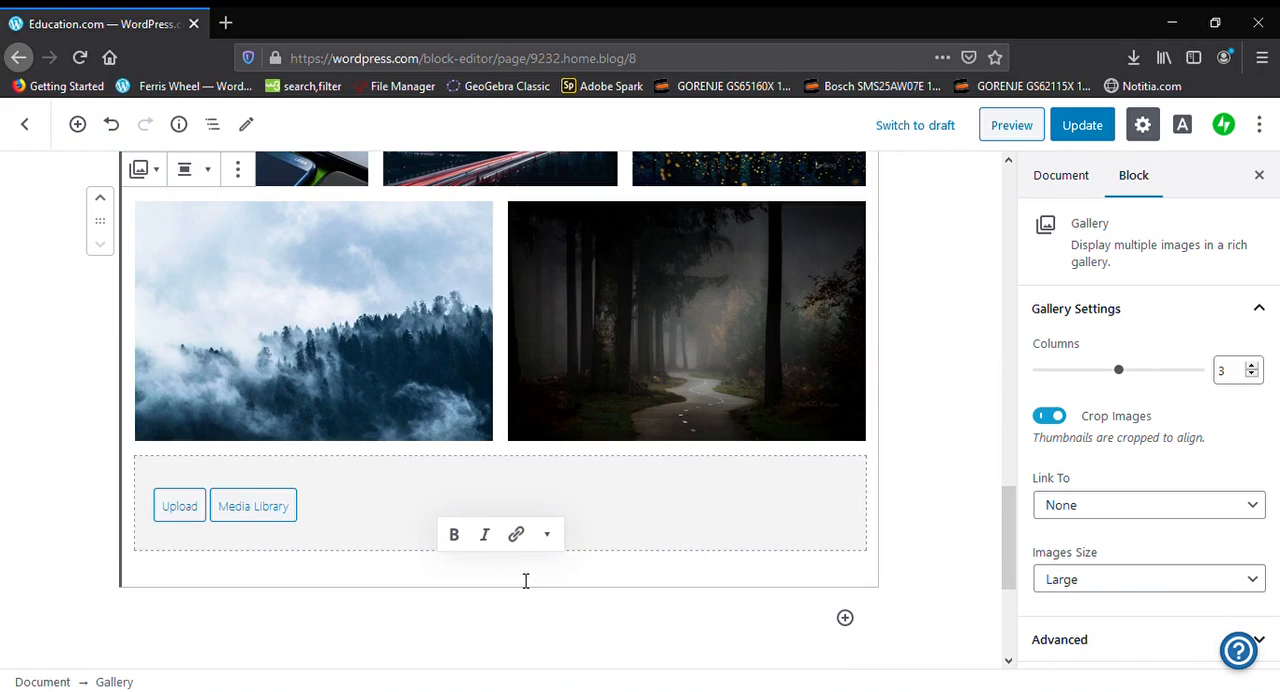
text(Poze random)
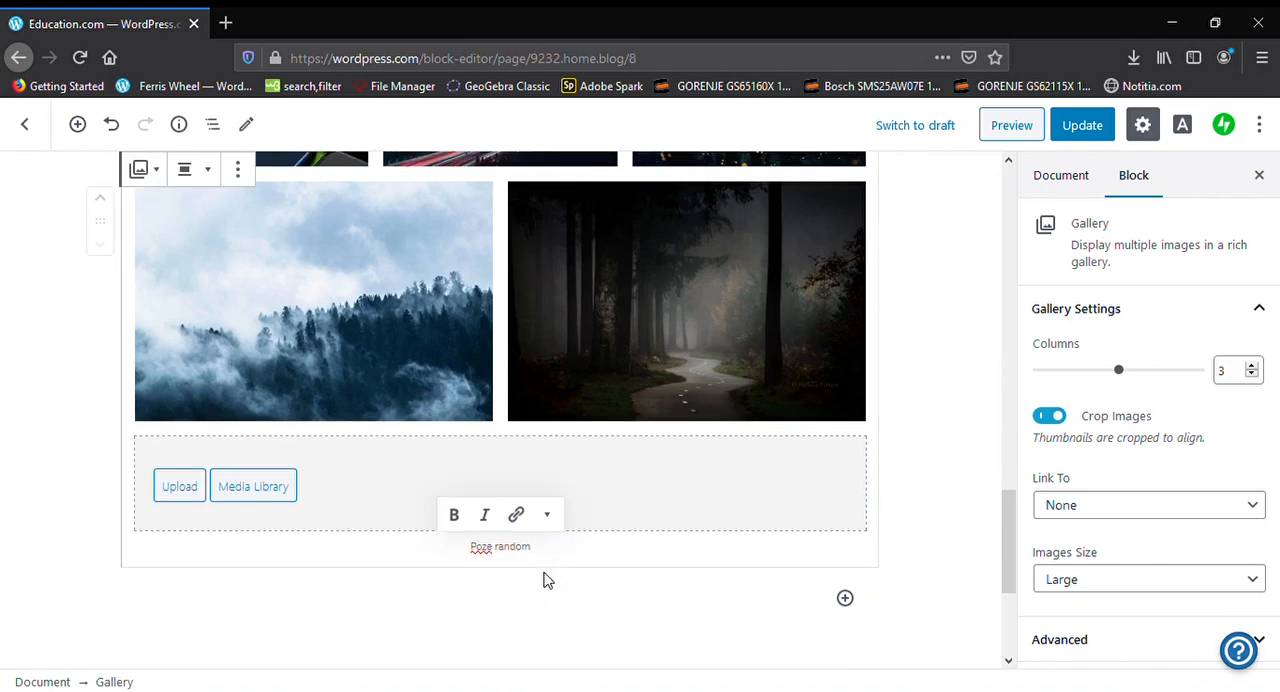
click(556, 591)
scroll(559, 600, up, 5)
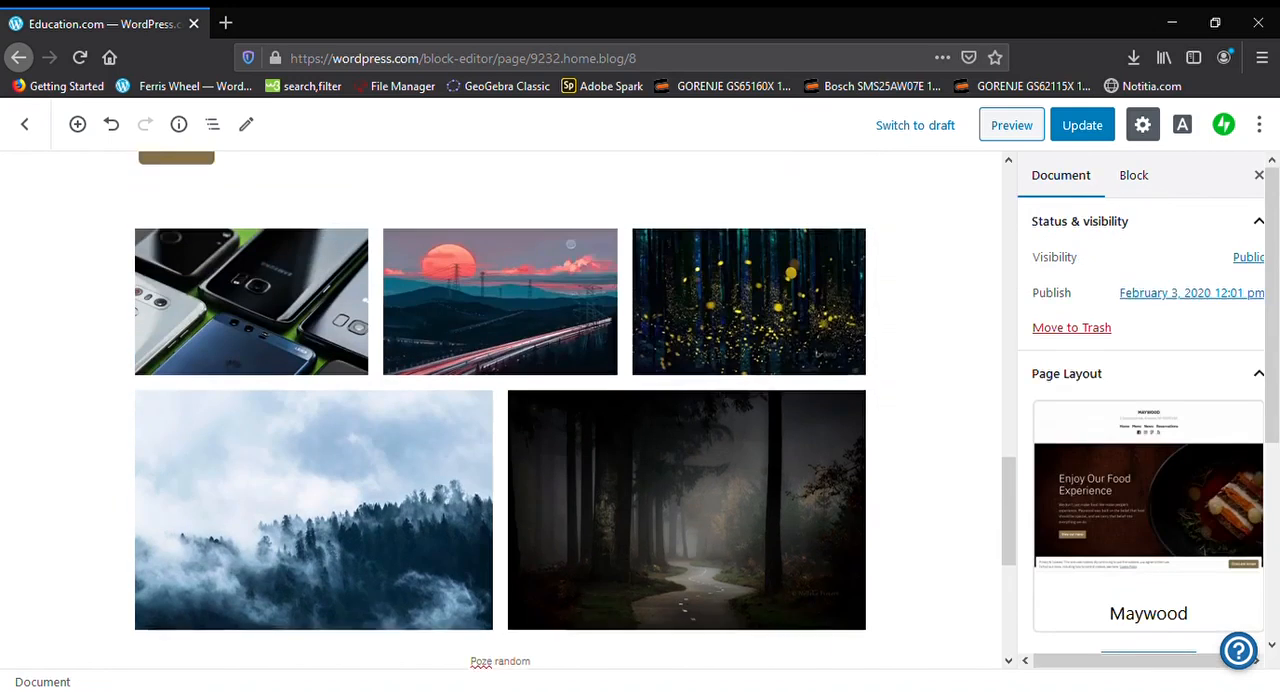
Insert an Image block below the gallery and choose to insert its picture from a URL
scroll(551, 597, down, 5)
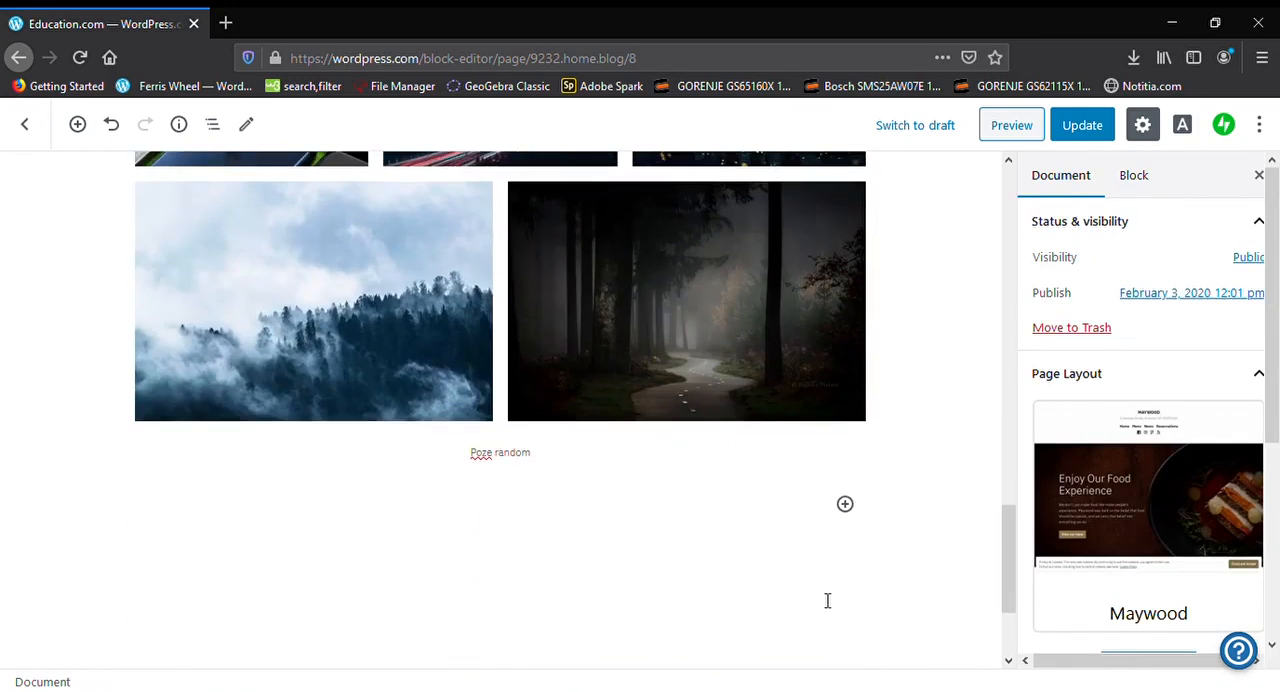
click(845, 504)
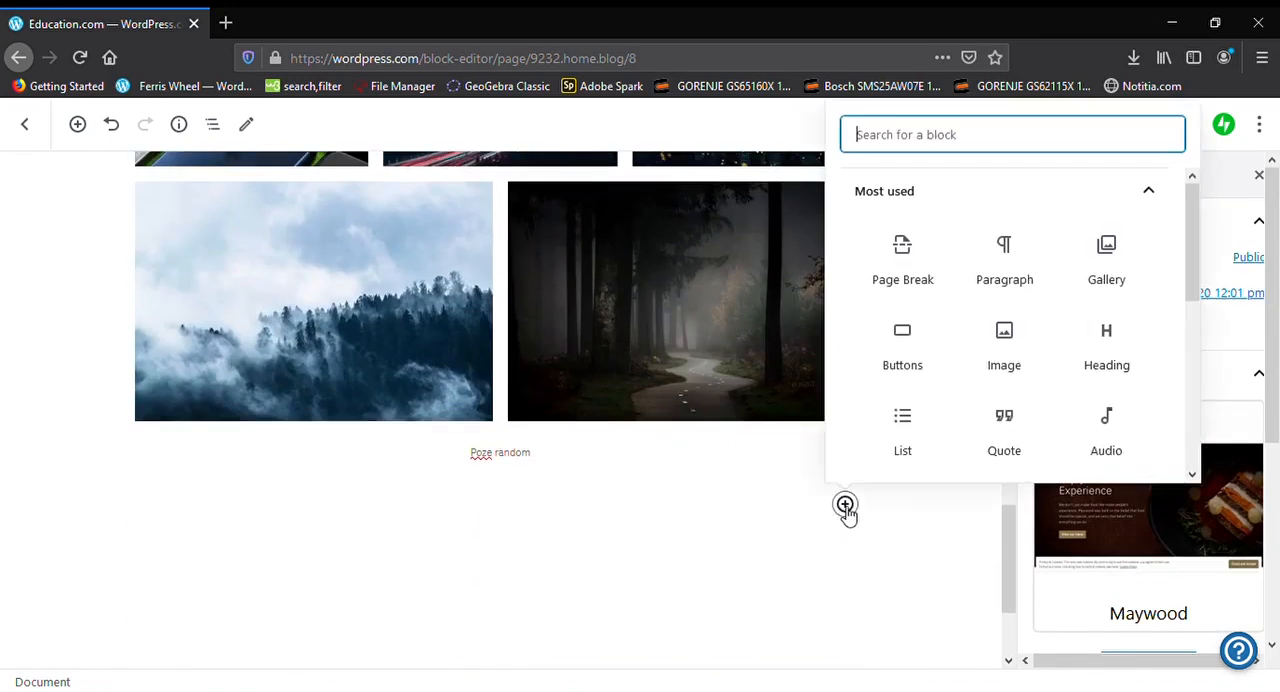
click(1035, 350)
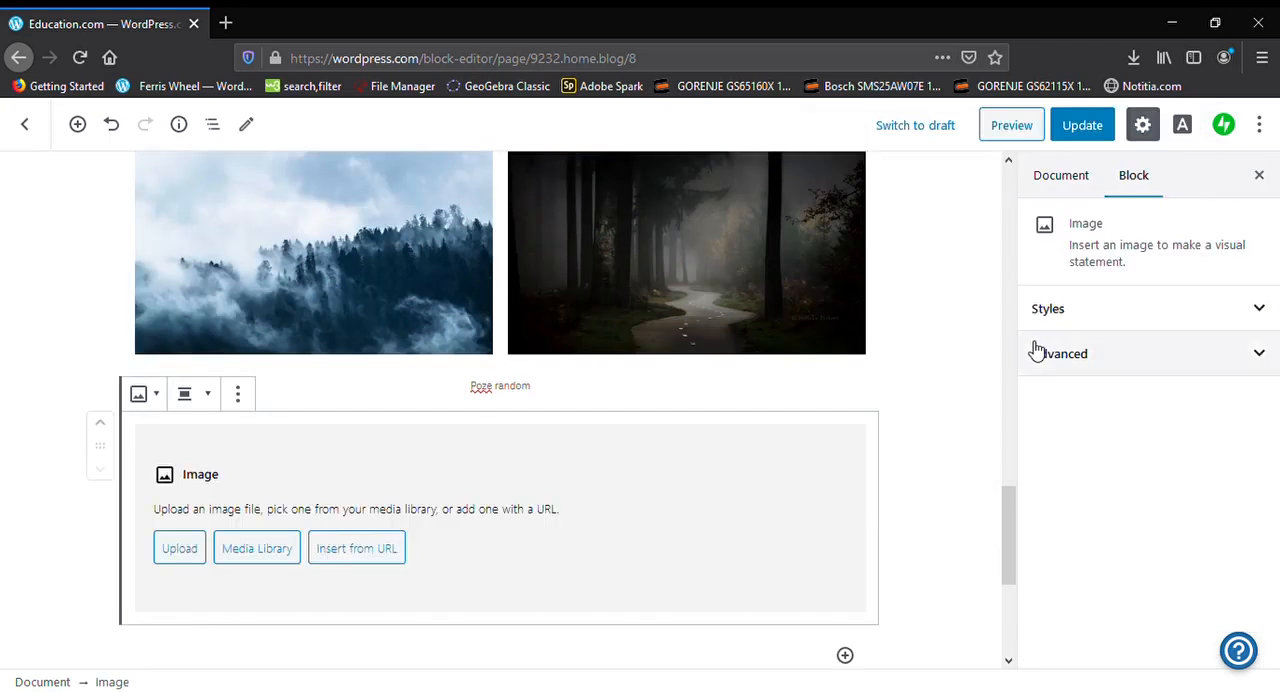
click(332, 556)
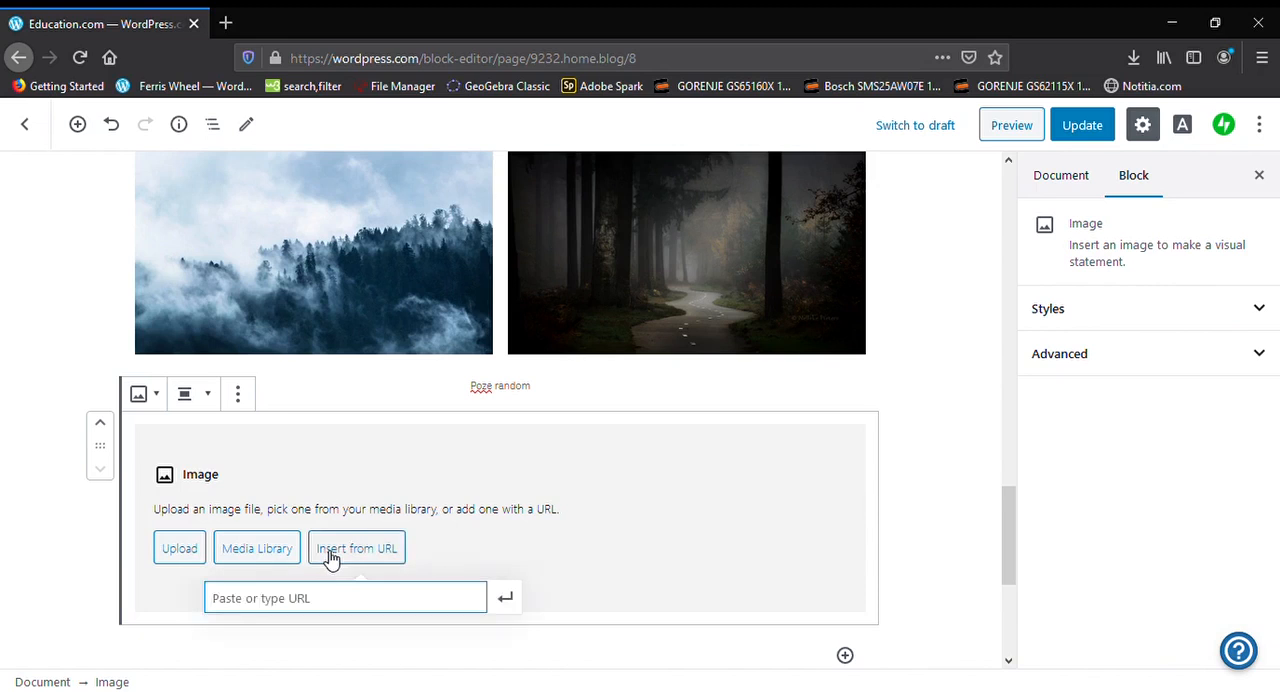
Search Google Images for "sun" in a new browser tab, and open the CNN sun picture by itself to copy its address
click(224, 22)
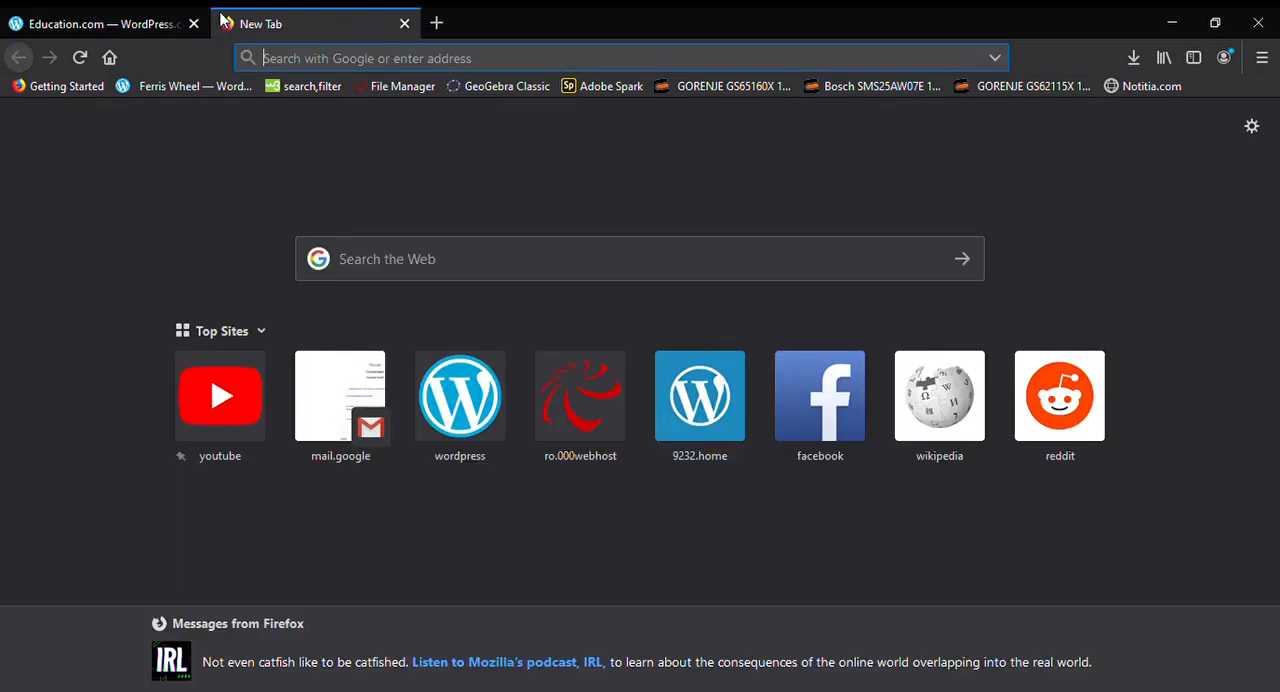
text(sun)
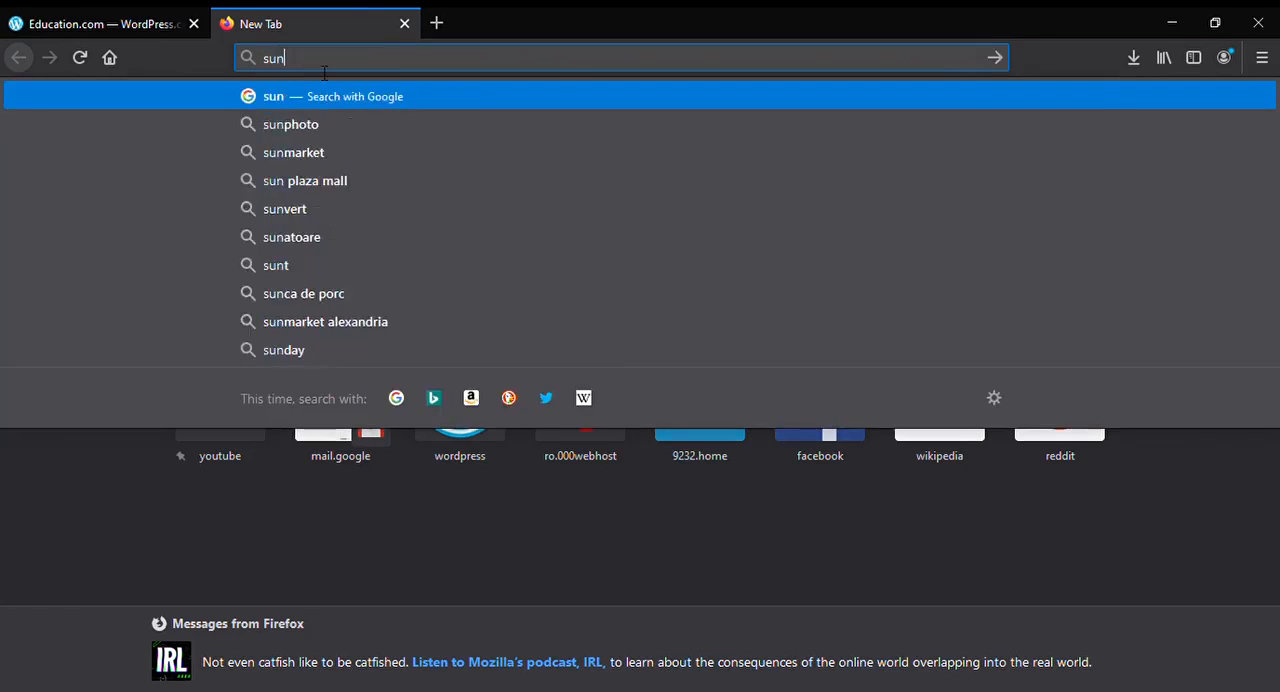
key(Return)
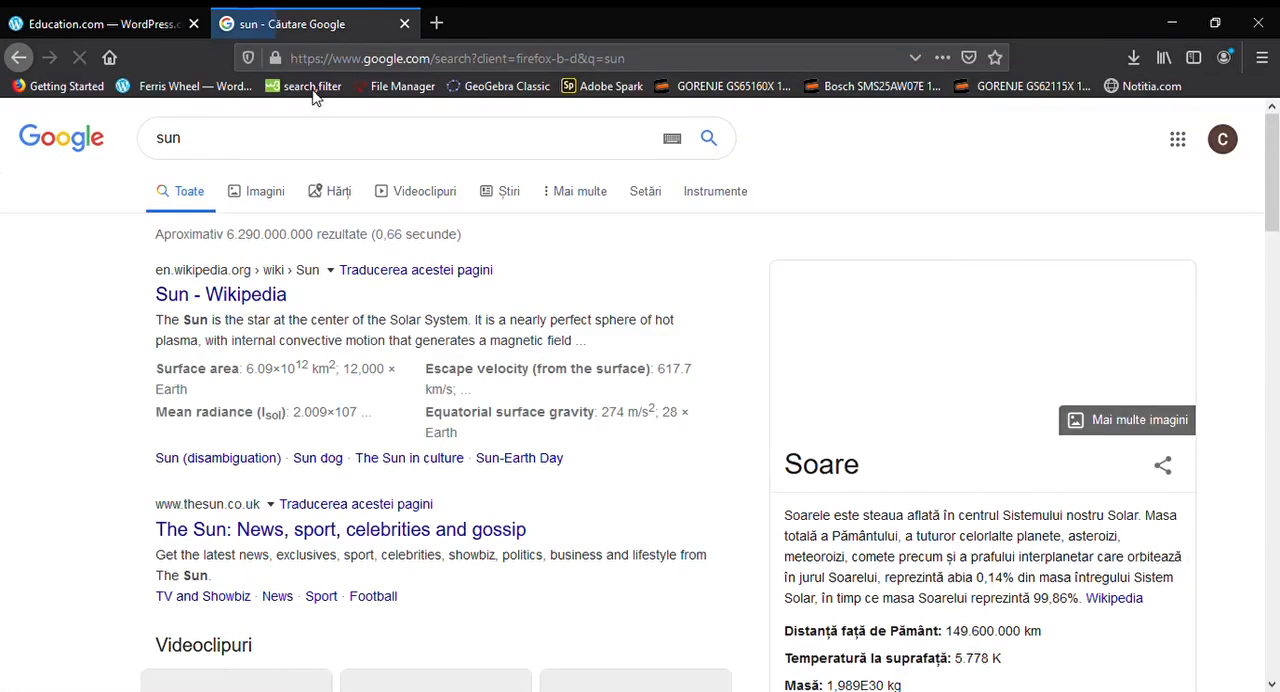
click(258, 190)
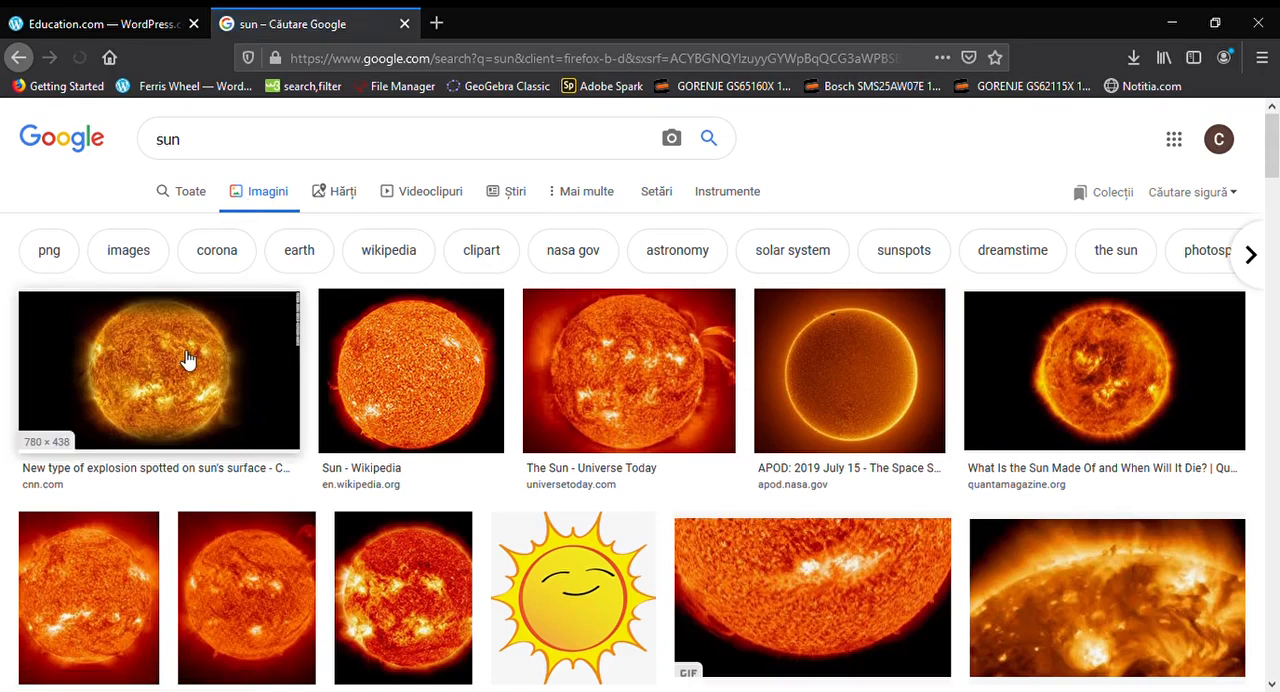
click(186, 360)
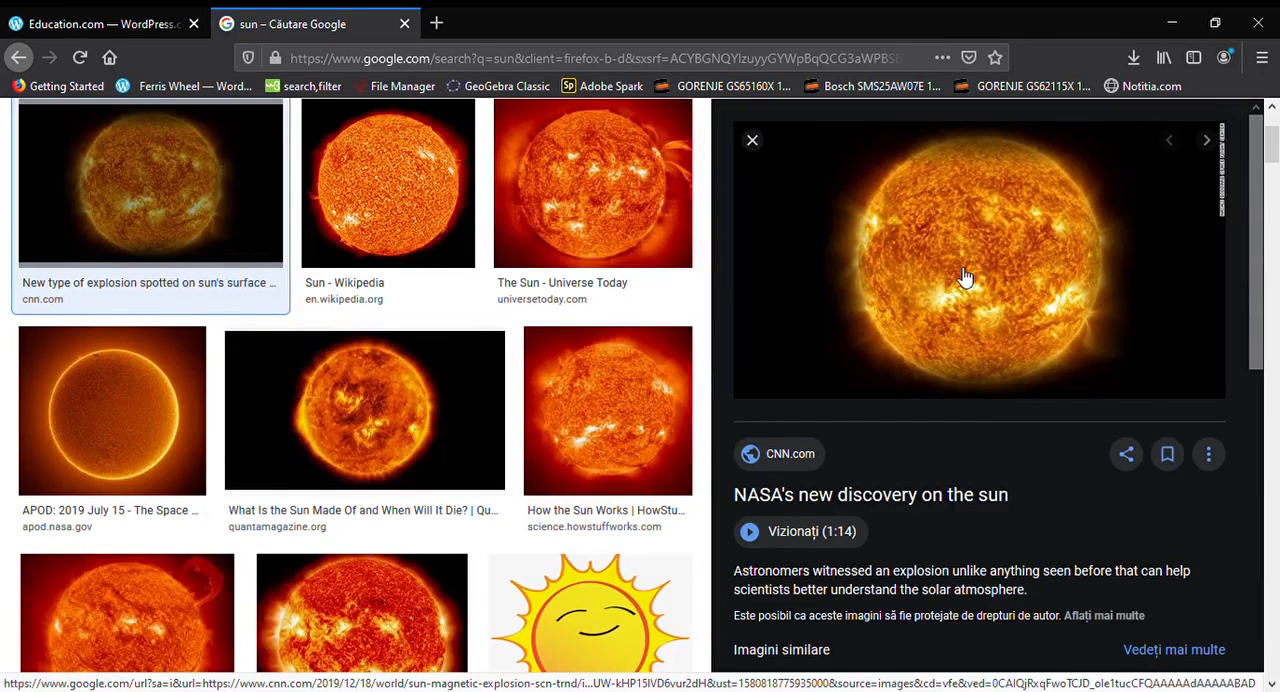
click(1023, 441)
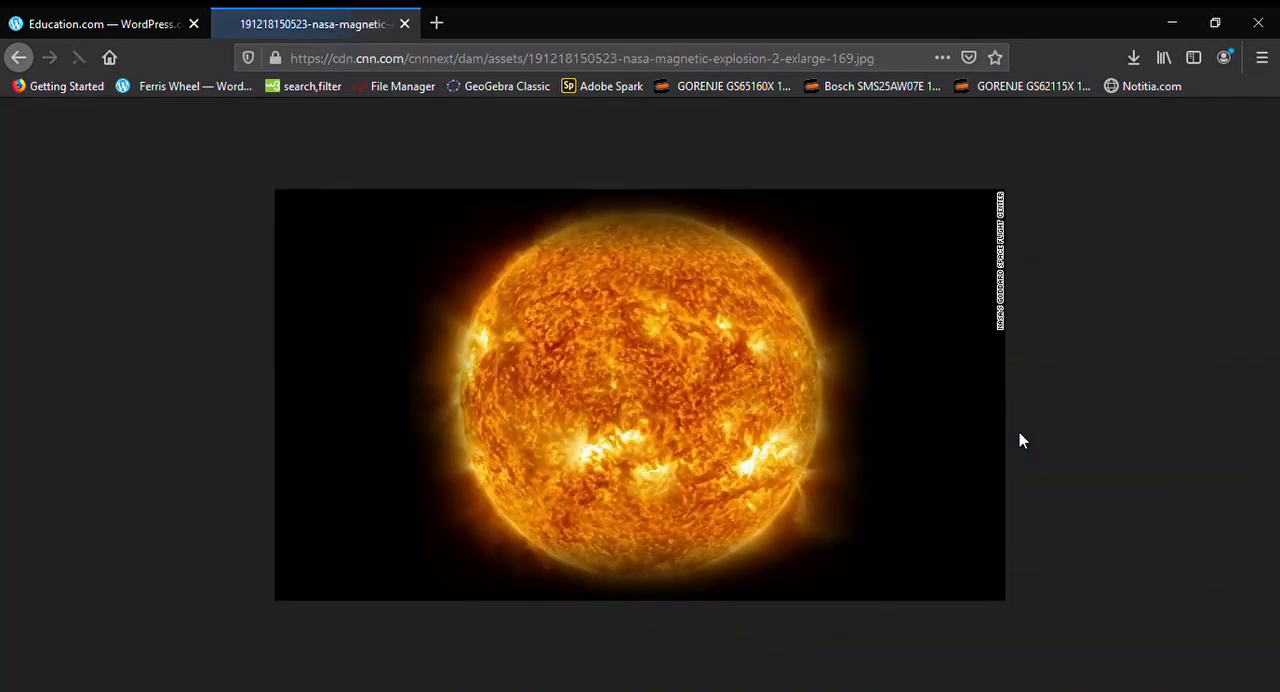
click(806, 60)
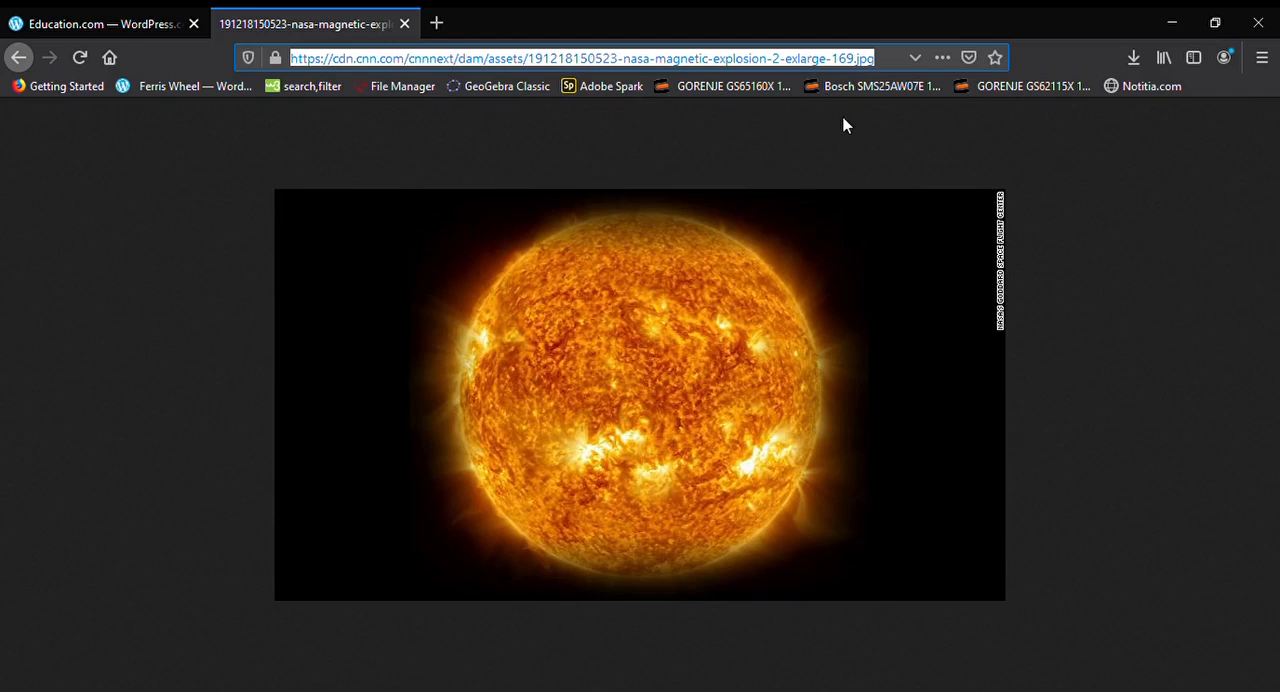
Return to the page editor and insert the sun picture into the Image block from the copied URL
click(88, 22)
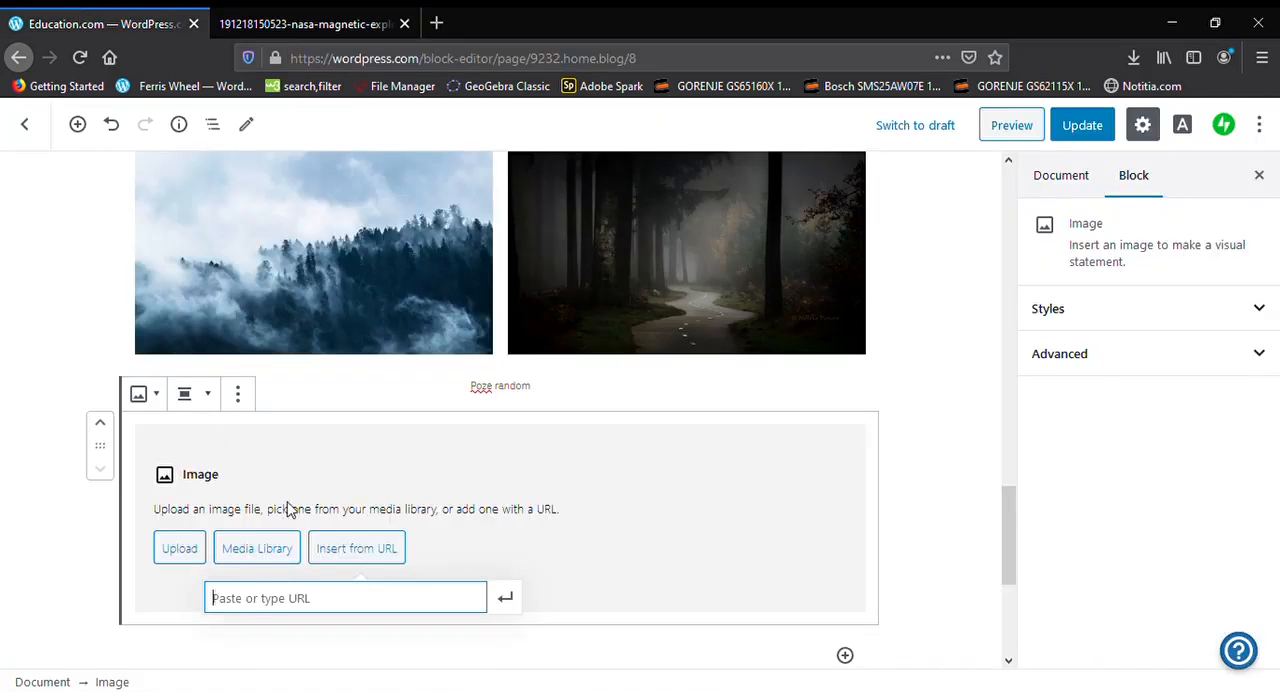
key(ctrl+v)
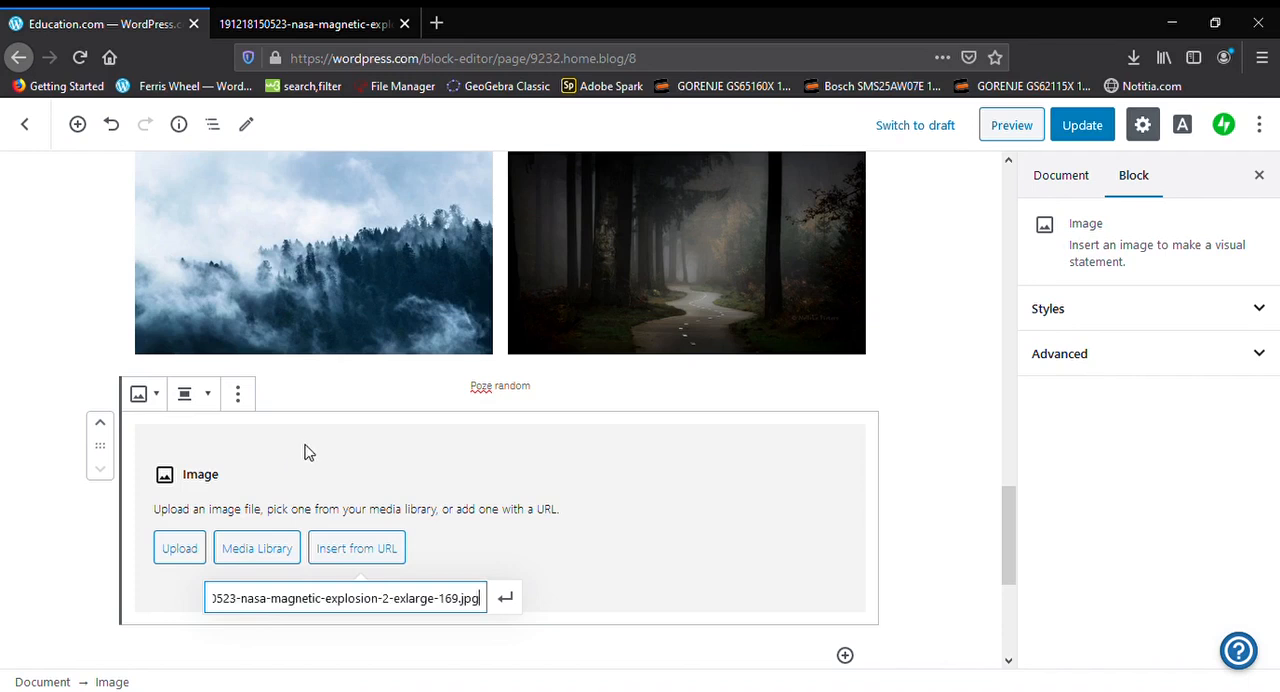
click(503, 598)
scroll(371, 557, down, 4)
scroll(460, 535, up, 3)
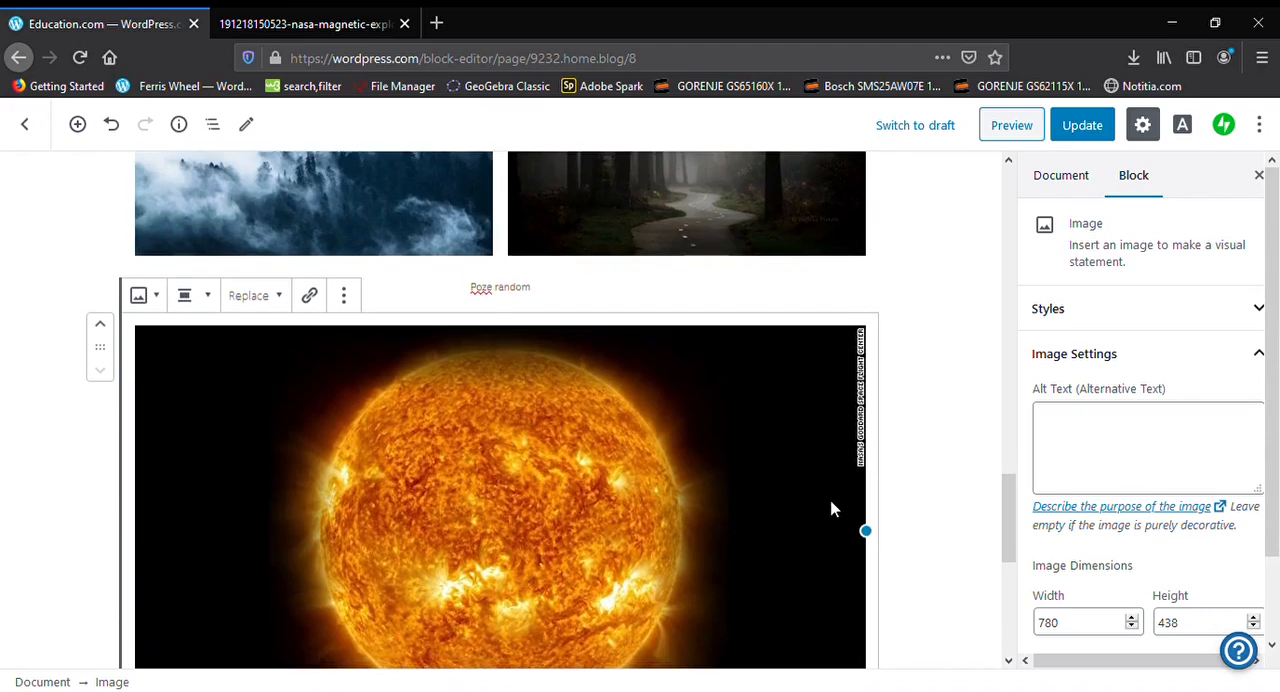
Shrink the sun image to about 506 × 284 pixels and align it right
scroll(830, 510, down, 2)
drag(500, 548, 520, 403)
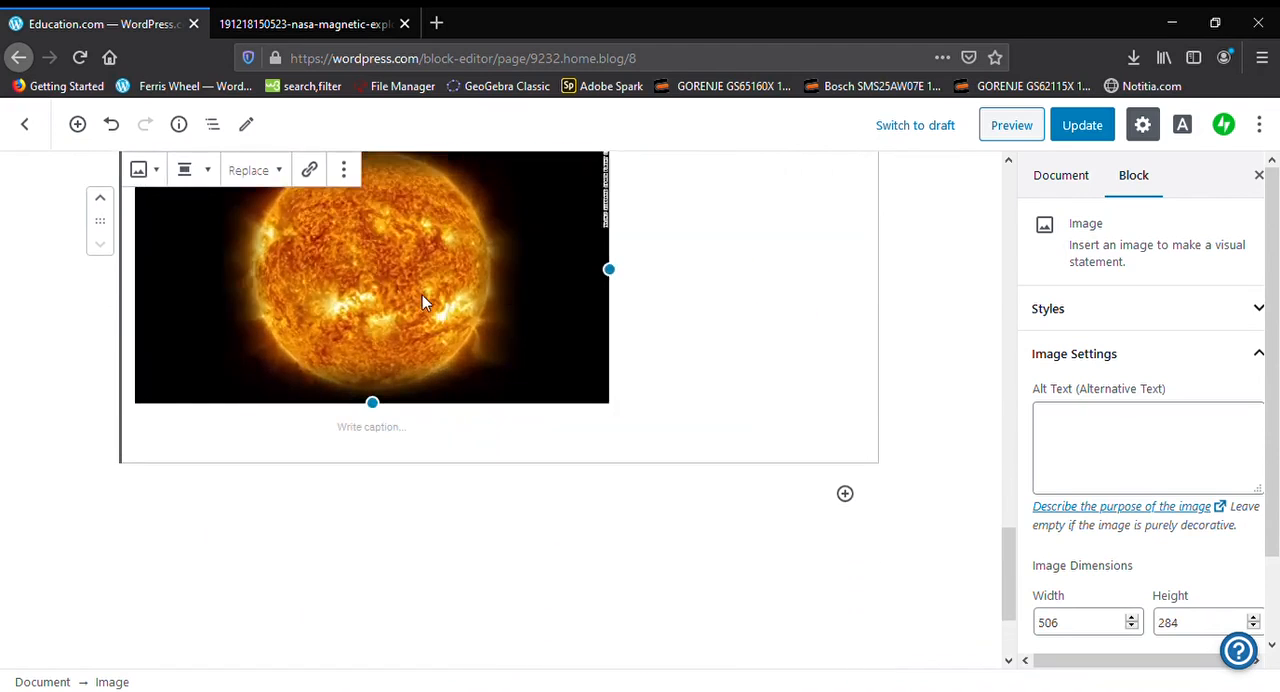
click(205, 170)
click(189, 298)
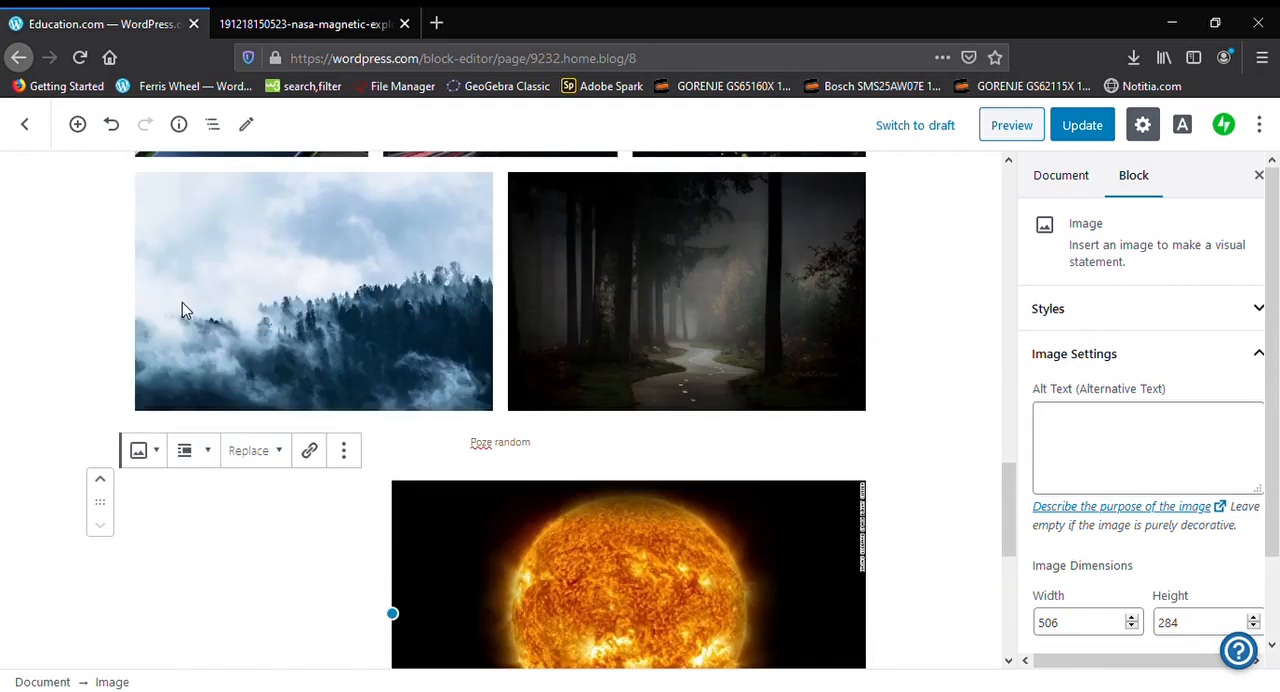
Add the caption "Sun" to the sun image and start an empty paragraph below it
scroll(335, 362, down, 2)
scroll(760, 477, down, 3)
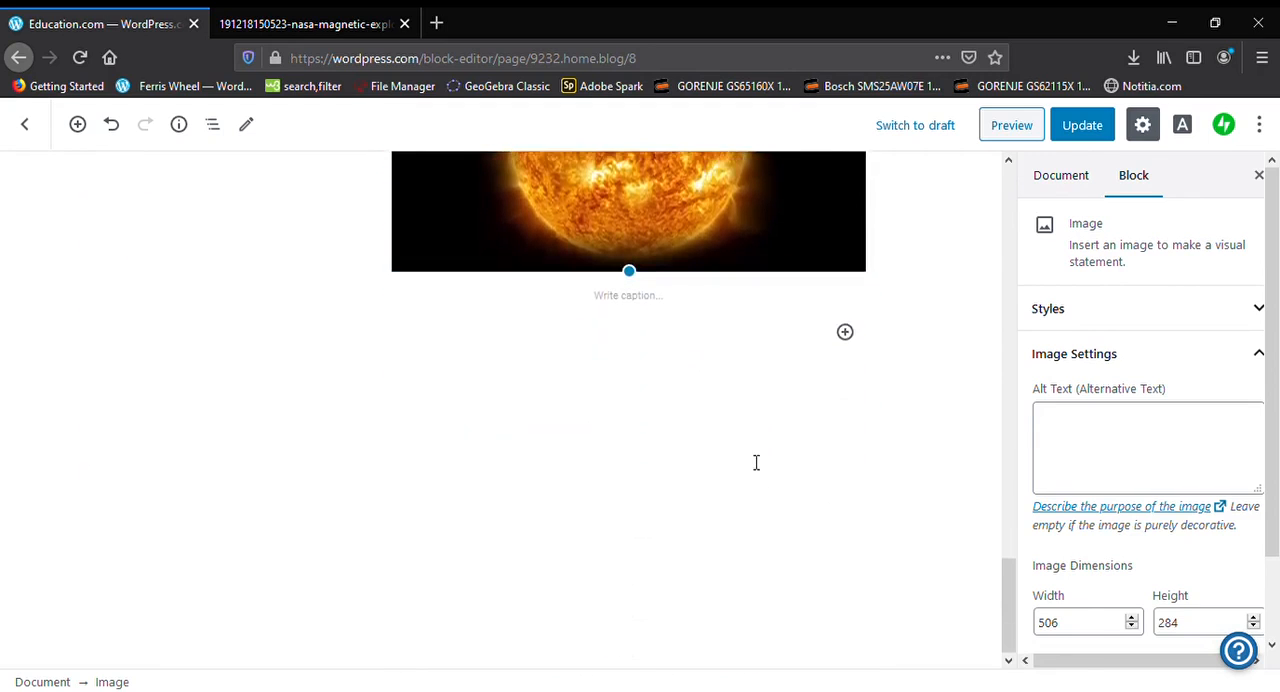
click(644, 311)
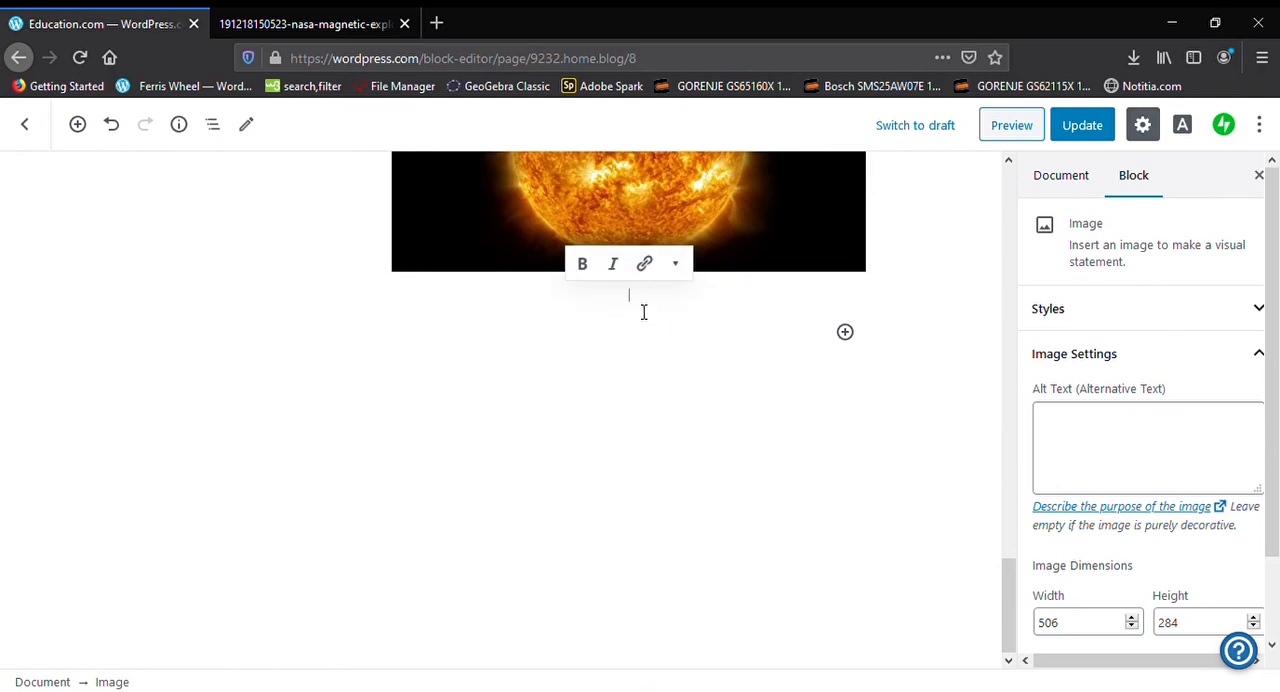
click(639, 428)
scroll(865, 503, up, 1)
scroll(855, 503, up, 4)
scroll(855, 503, down, 3)
scroll(855, 503, down, 2)
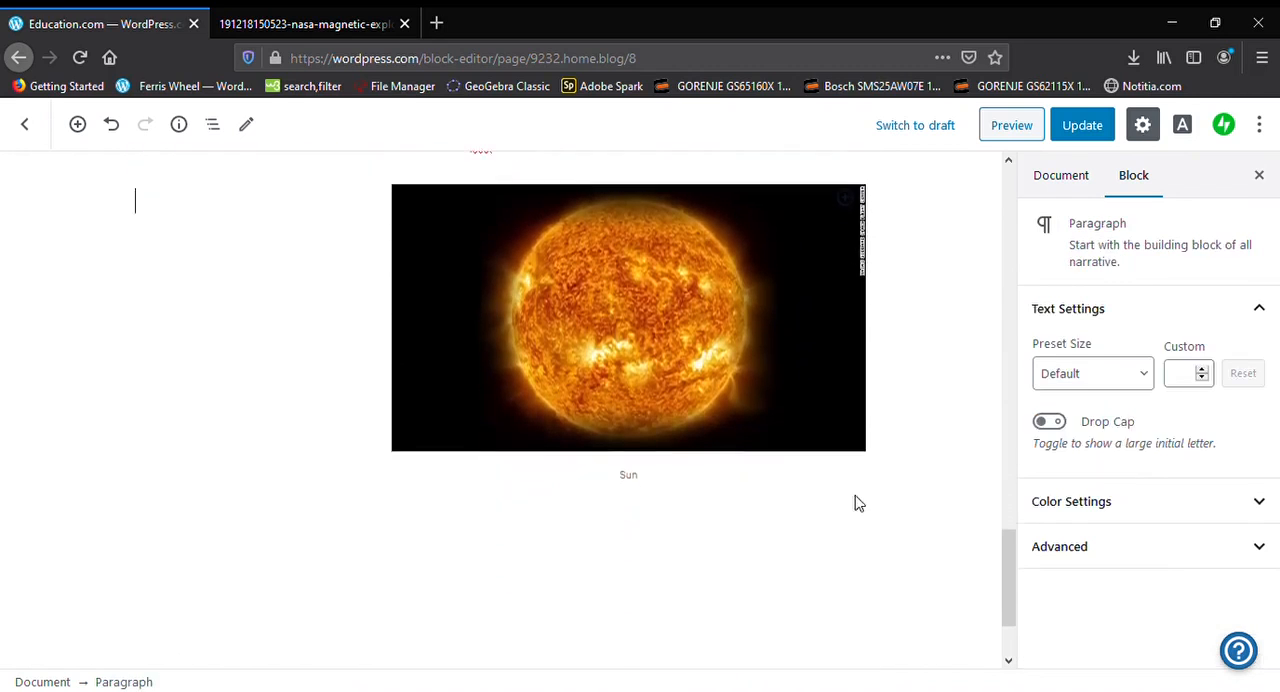
Add an Audio block below the empty paragraph under the sun image and open its URL entry
scroll(344, 592, up, 4)
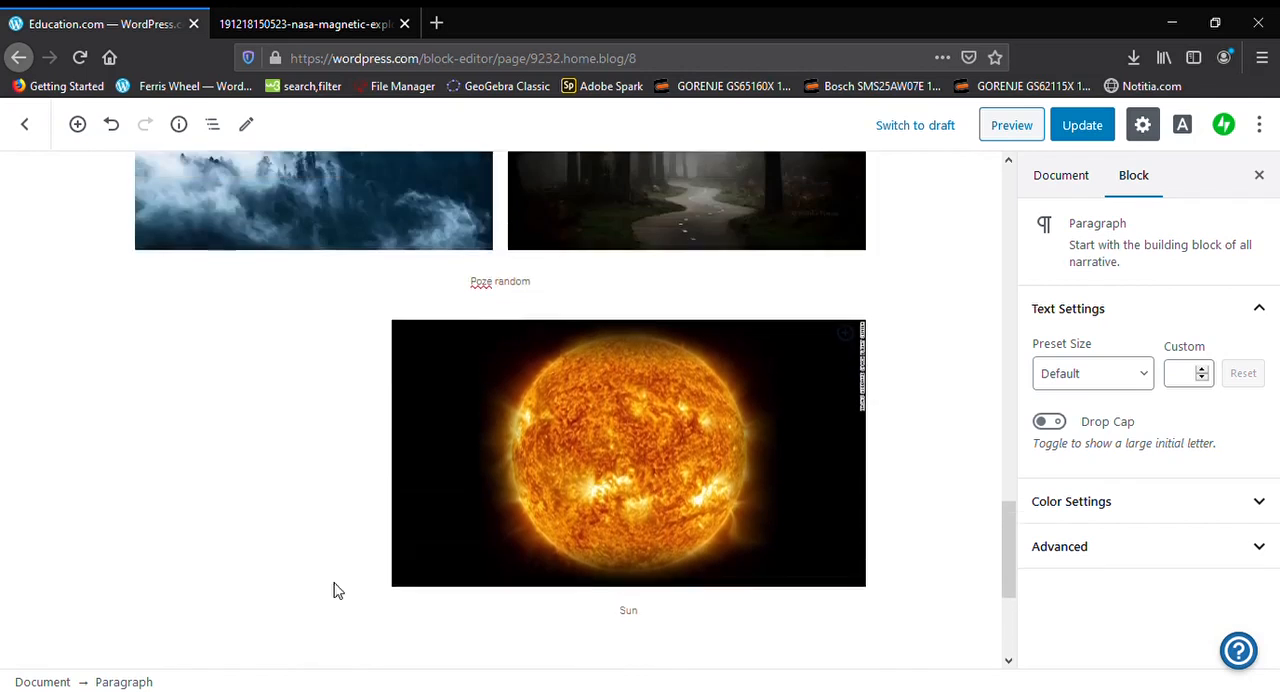
scroll(340, 585, down, 8)
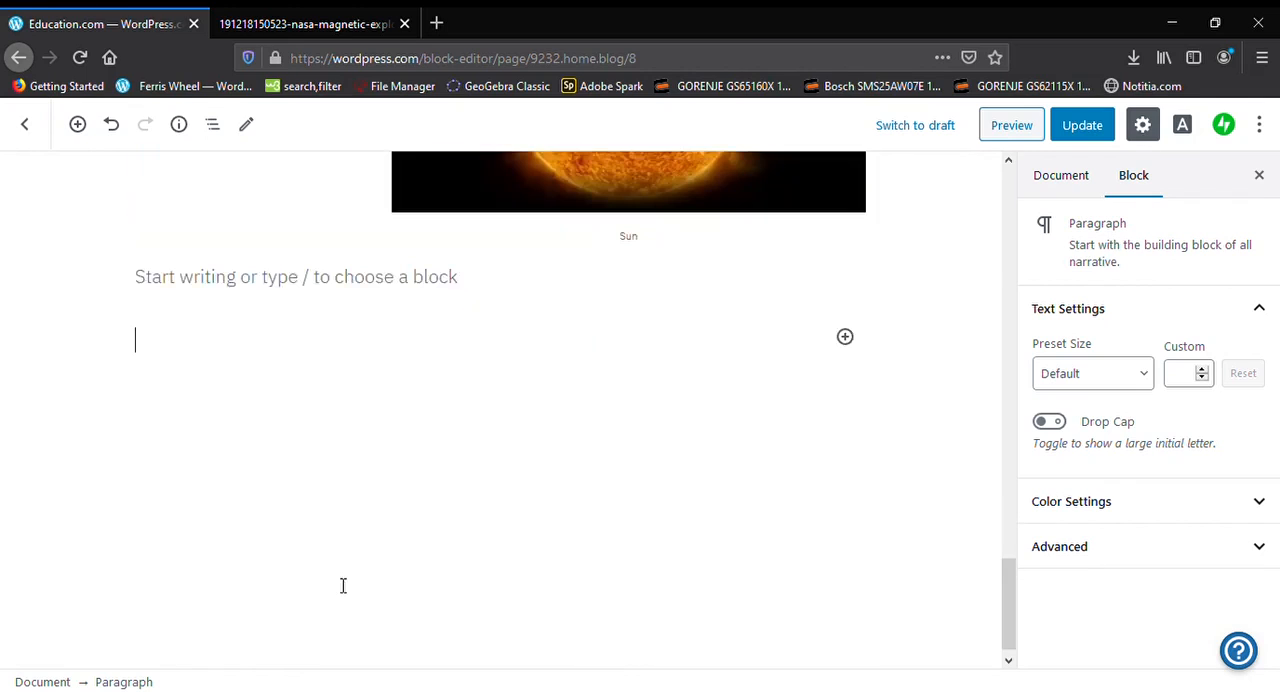
click(845, 337)
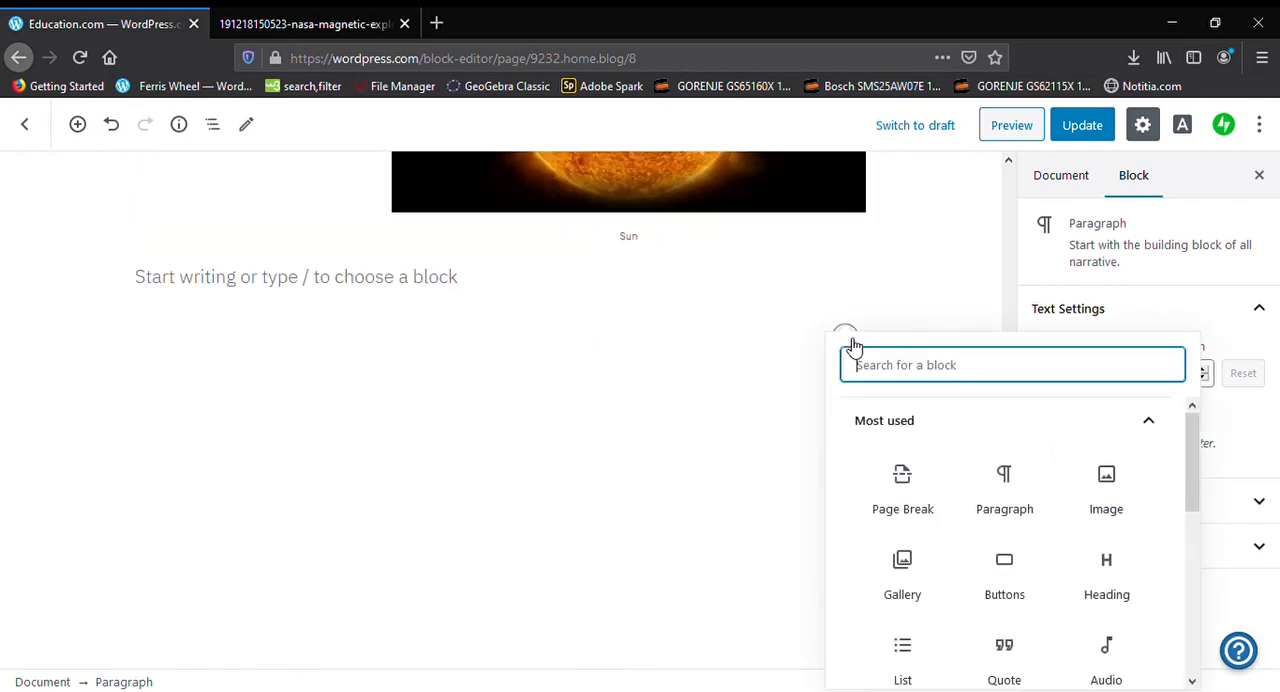
scroll(975, 432, down, 2)
scroll(983, 438, down, 1)
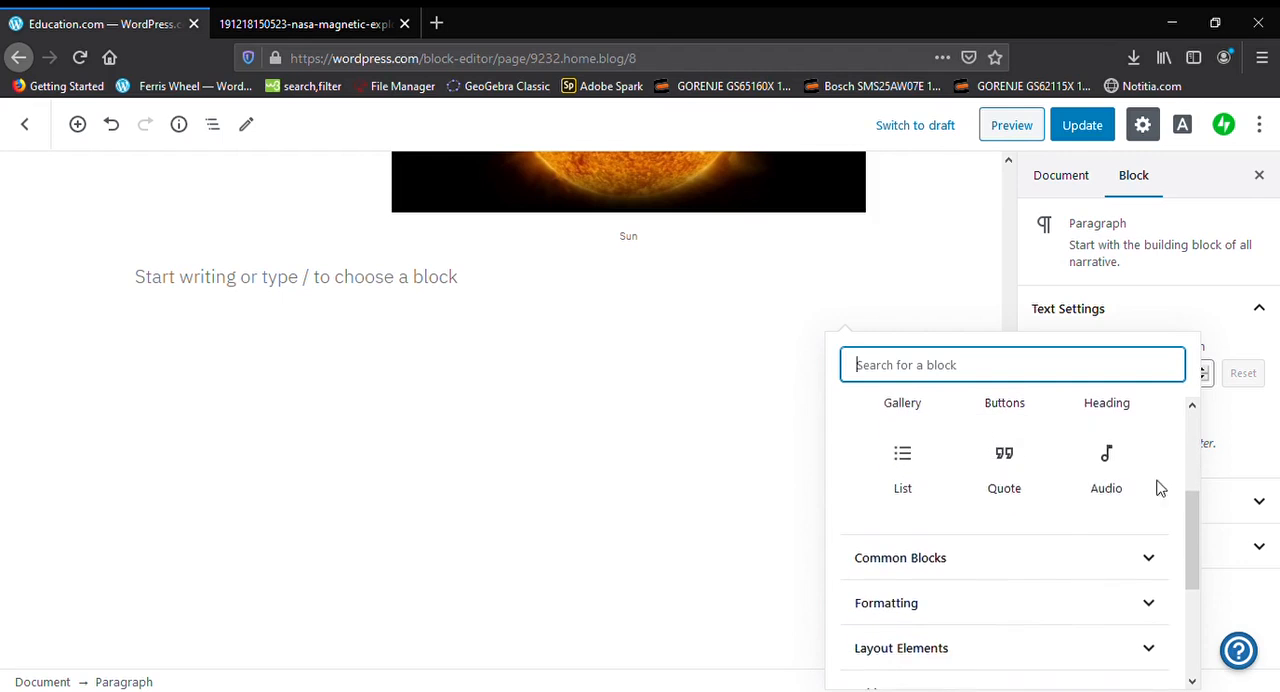
click(1111, 474)
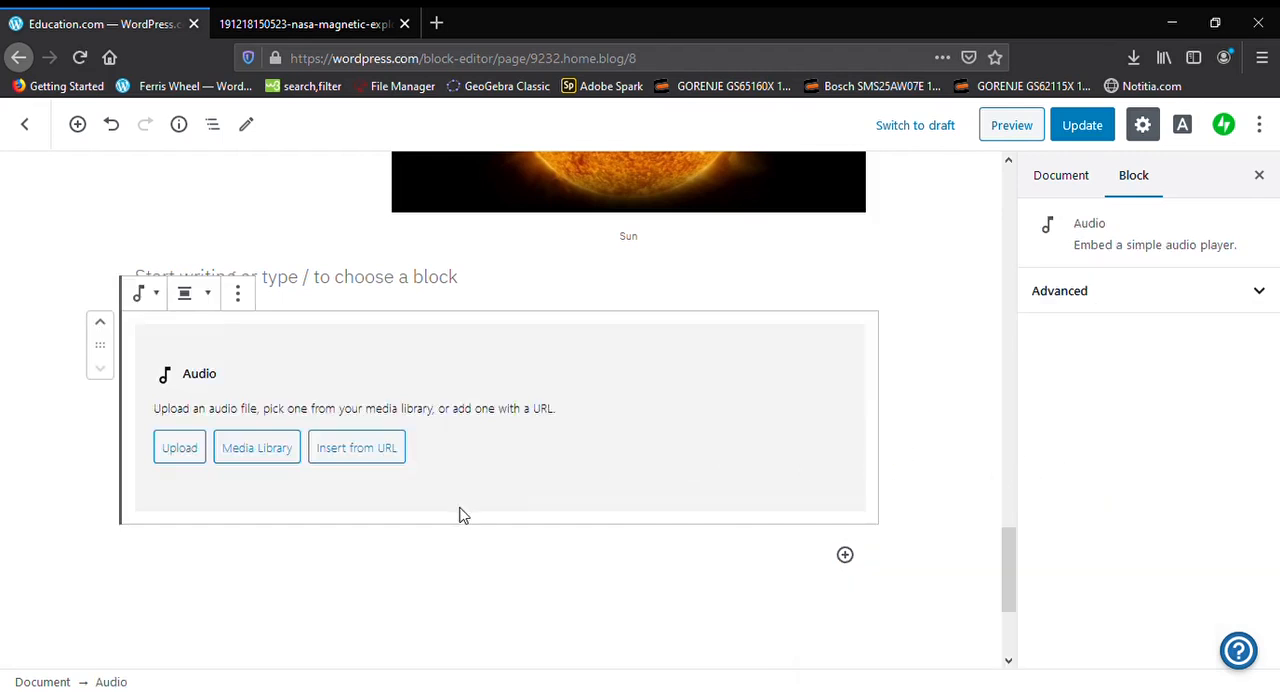
click(357, 448)
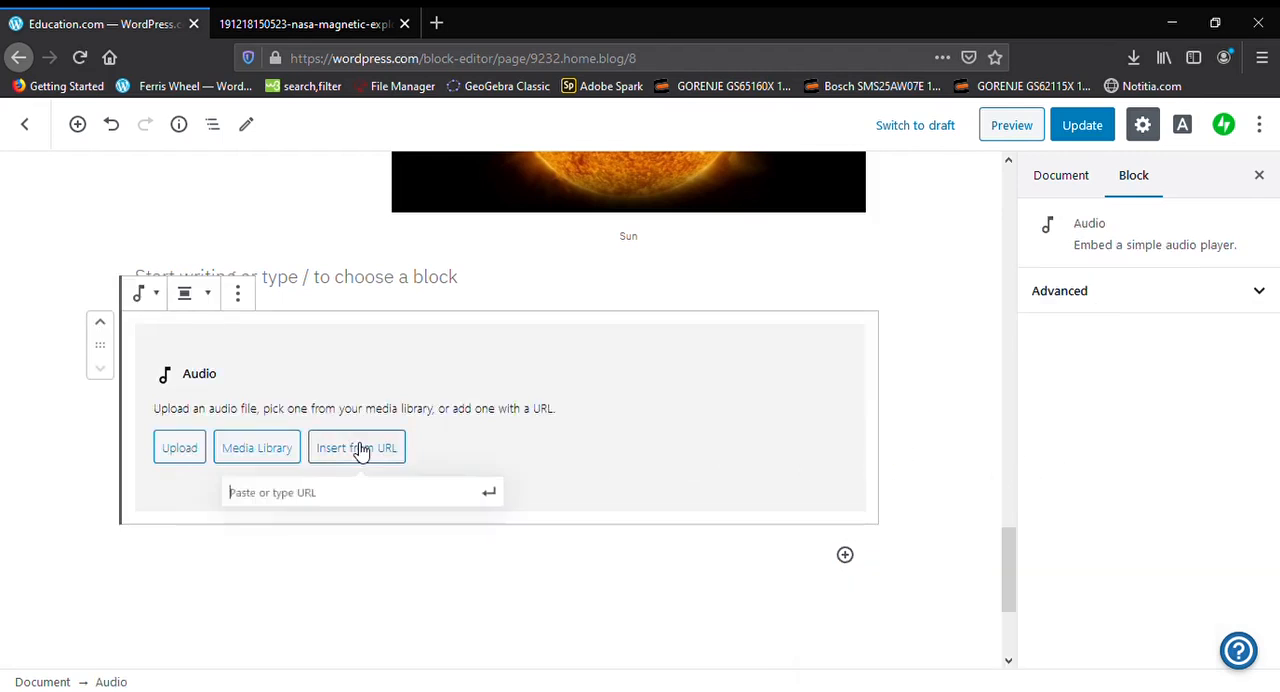
Open YouTube in a new browser tab, close the sun picture's tab, and copy the share link of the "Multumim FACEBOOK, habemus BREXIT!" video
click(437, 23)
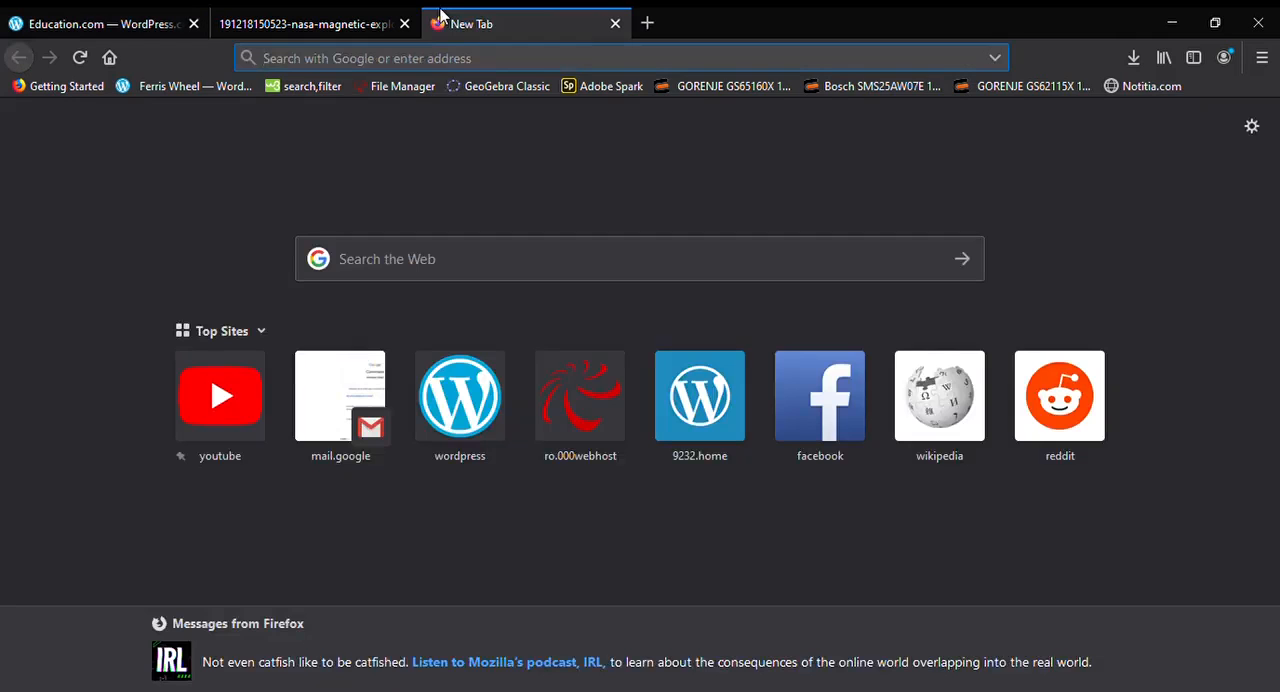
click(190, 423)
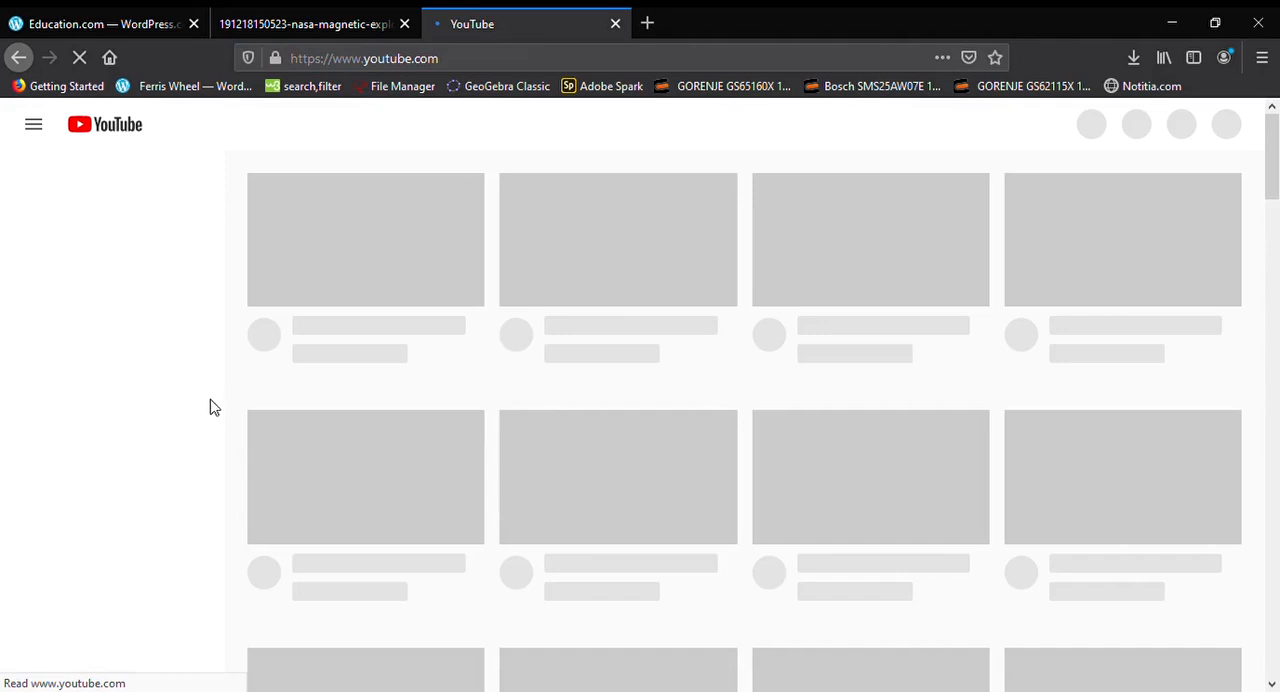
click(404, 23)
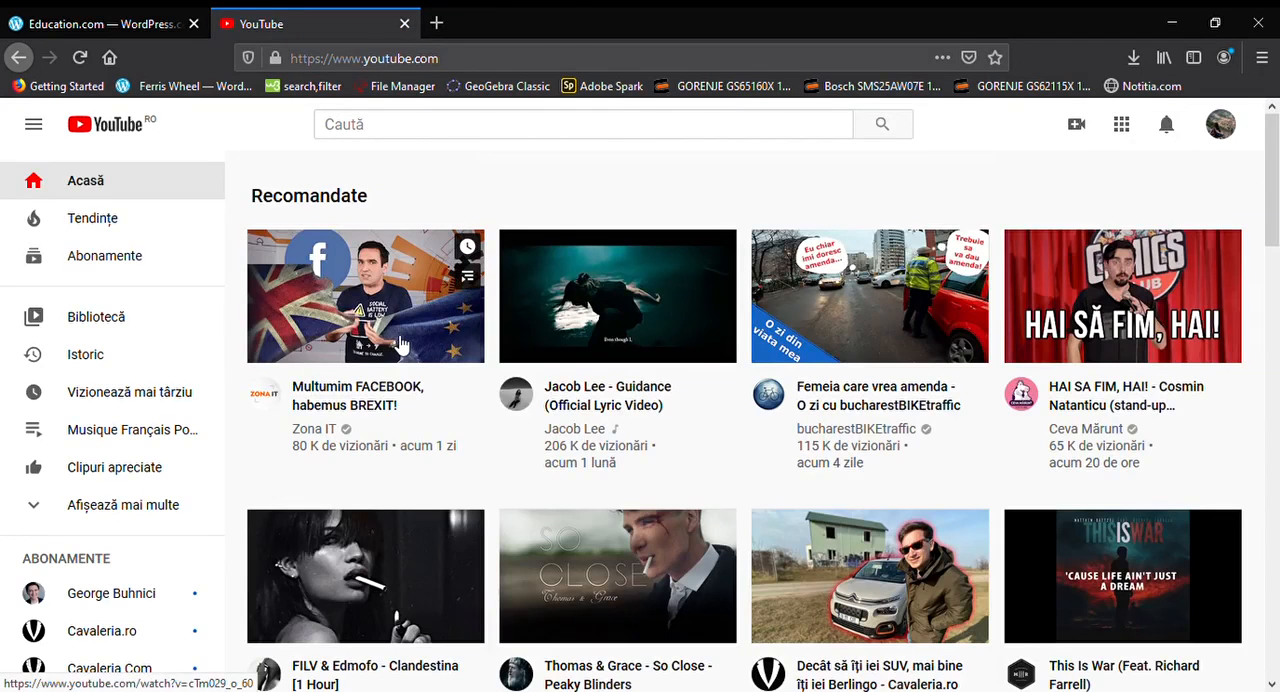
click(400, 342)
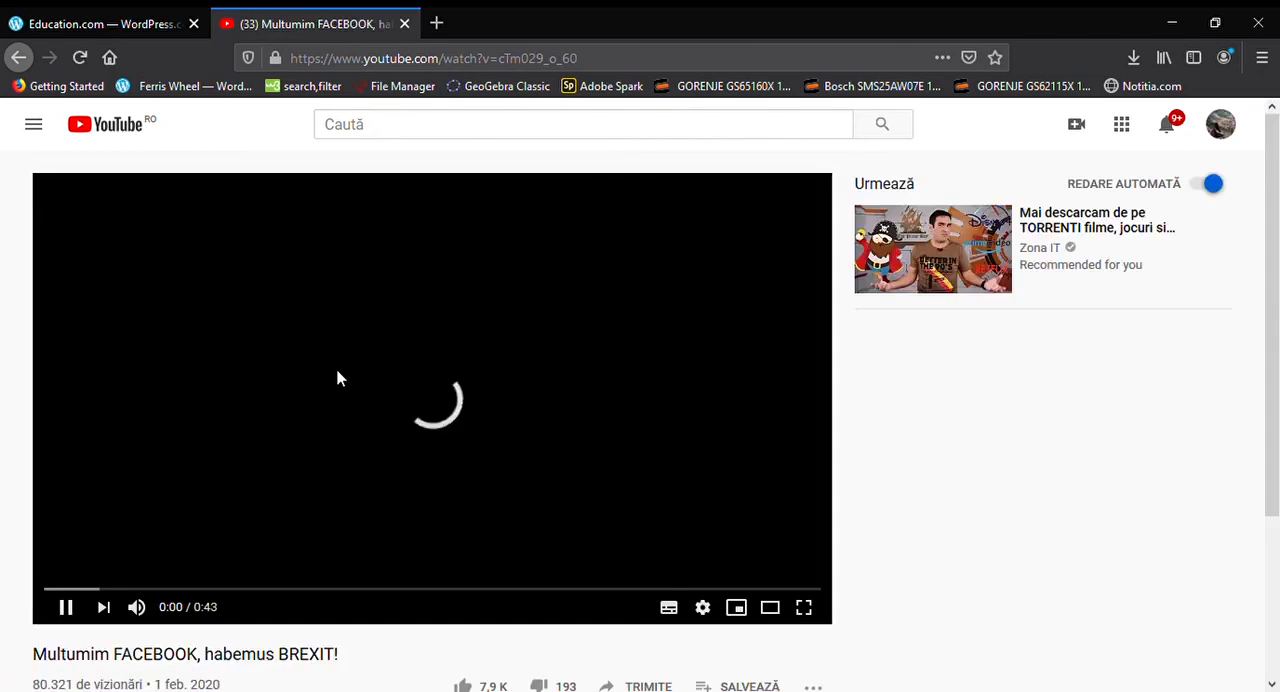
scroll(390, 437, down, 3)
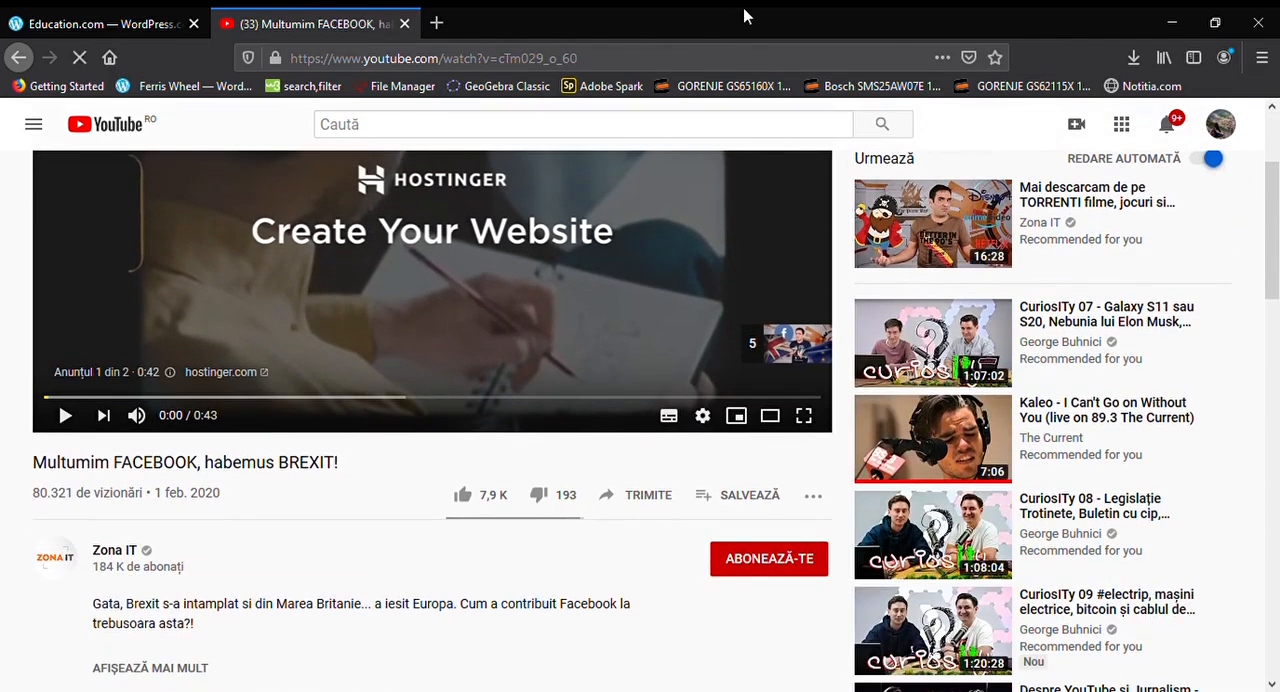
click(640, 58)
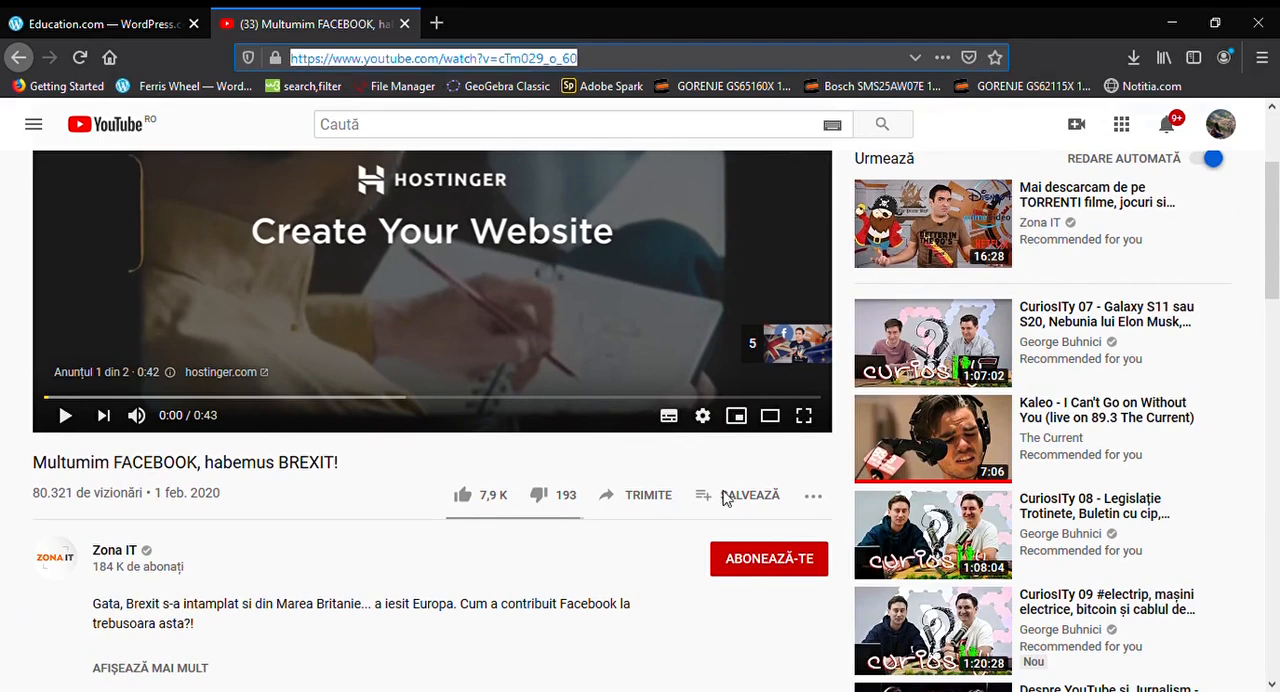
click(634, 495)
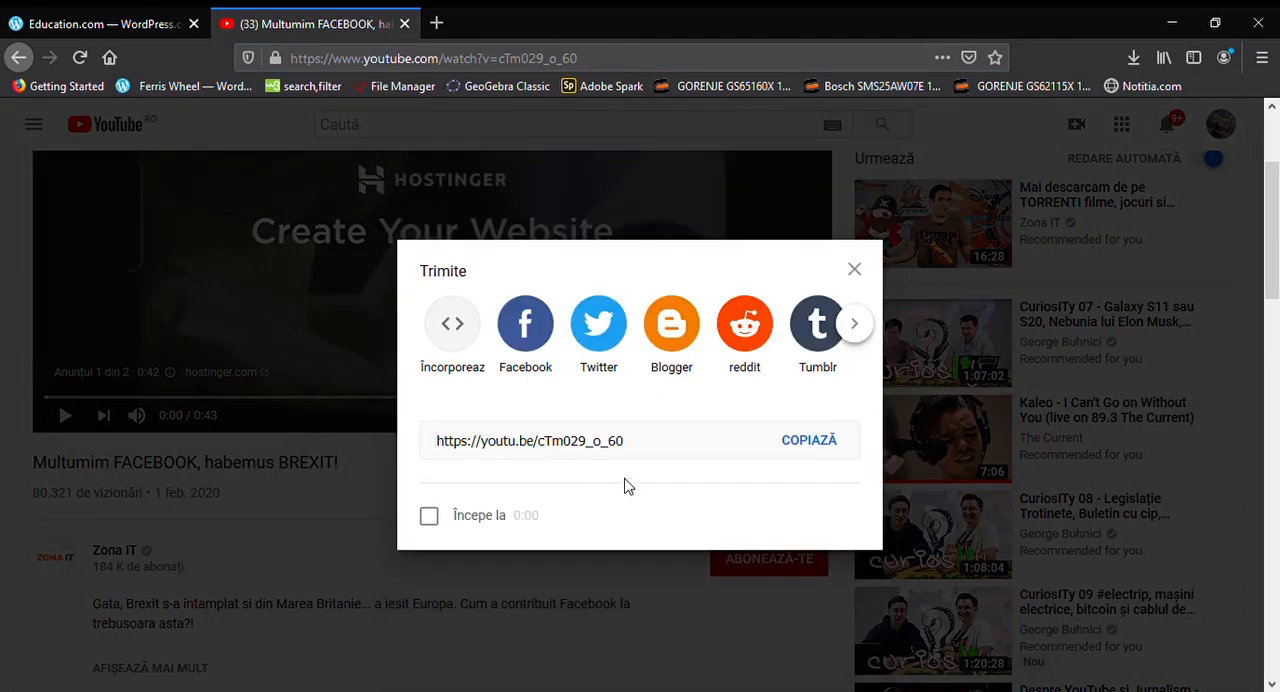
click(845, 443)
key(ctrl+c)
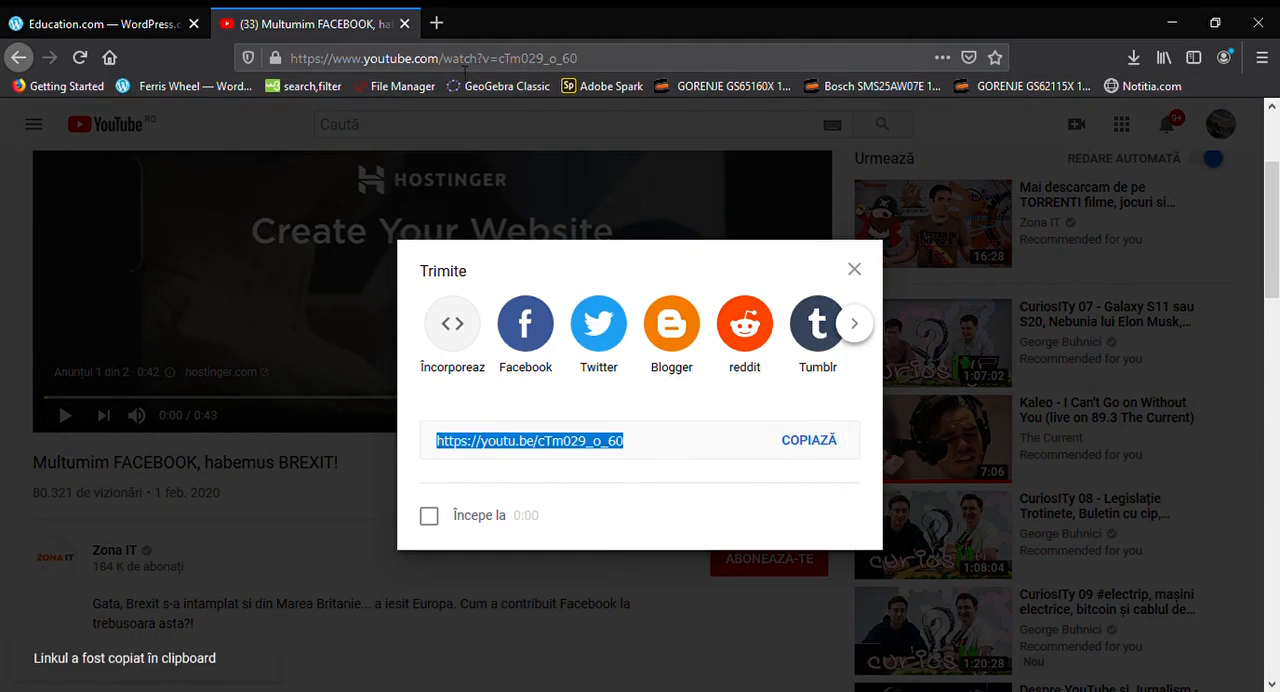
Return to the page editor and insert the copied YouTube link as the Audio block's source
click(104, 30)
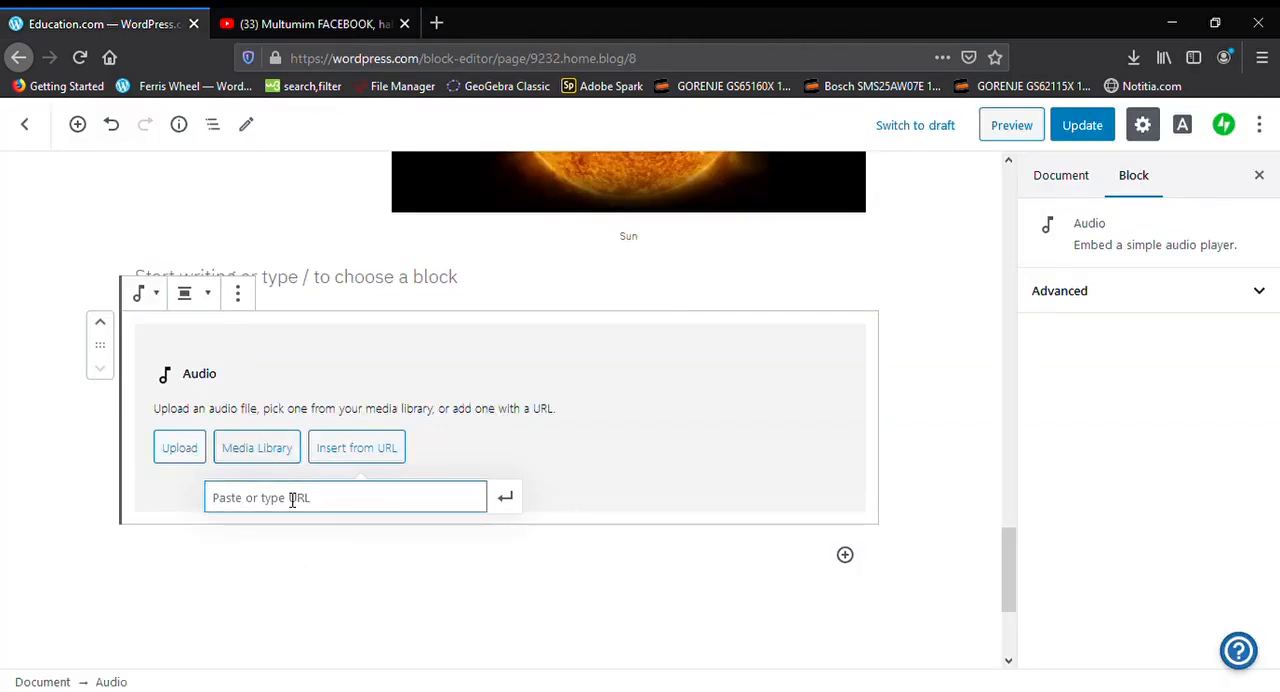
key(ctrl+v)
key(Return)
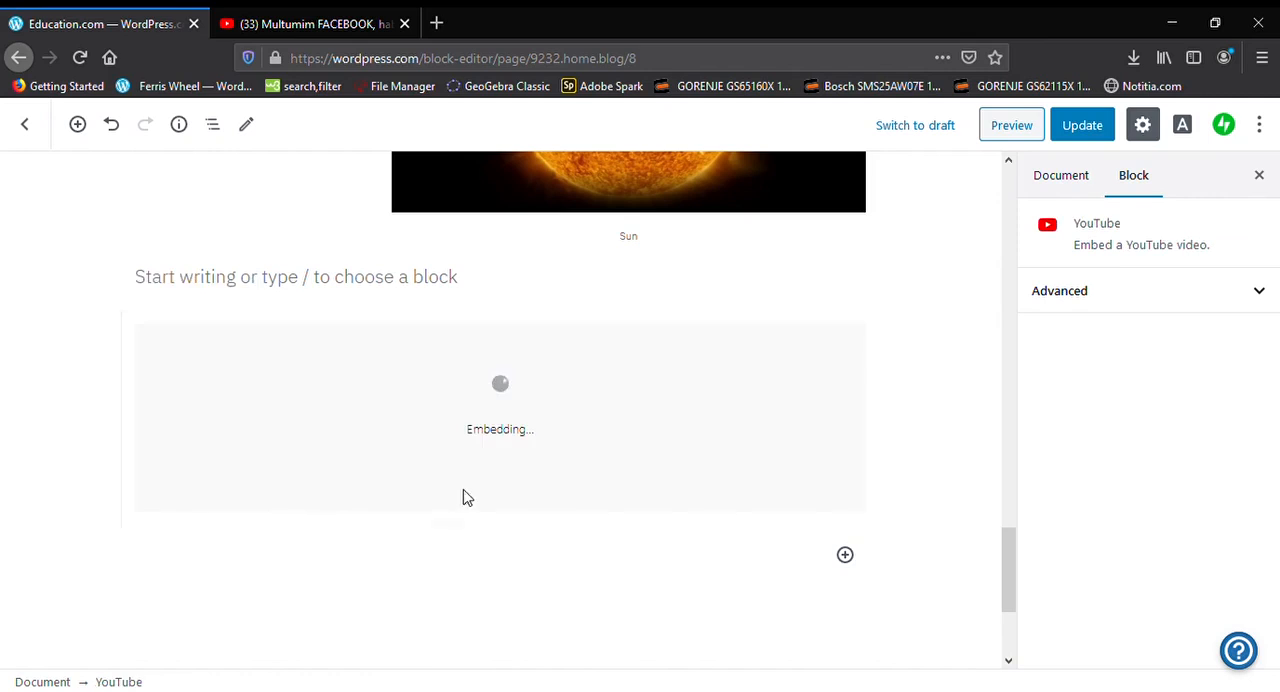
scroll(624, 516, down, 2)
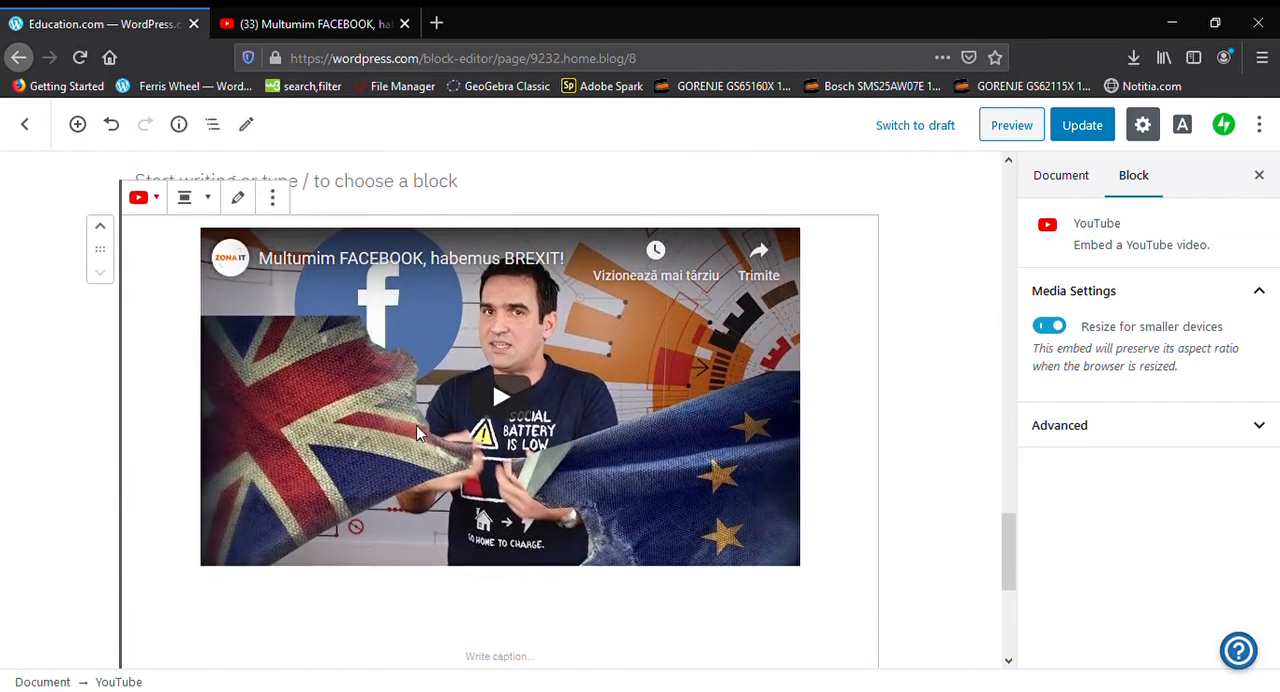
Add a Video block from the common blocks below the embedded YouTube video and open its URL entry
scroll(69, 452, down, 3)
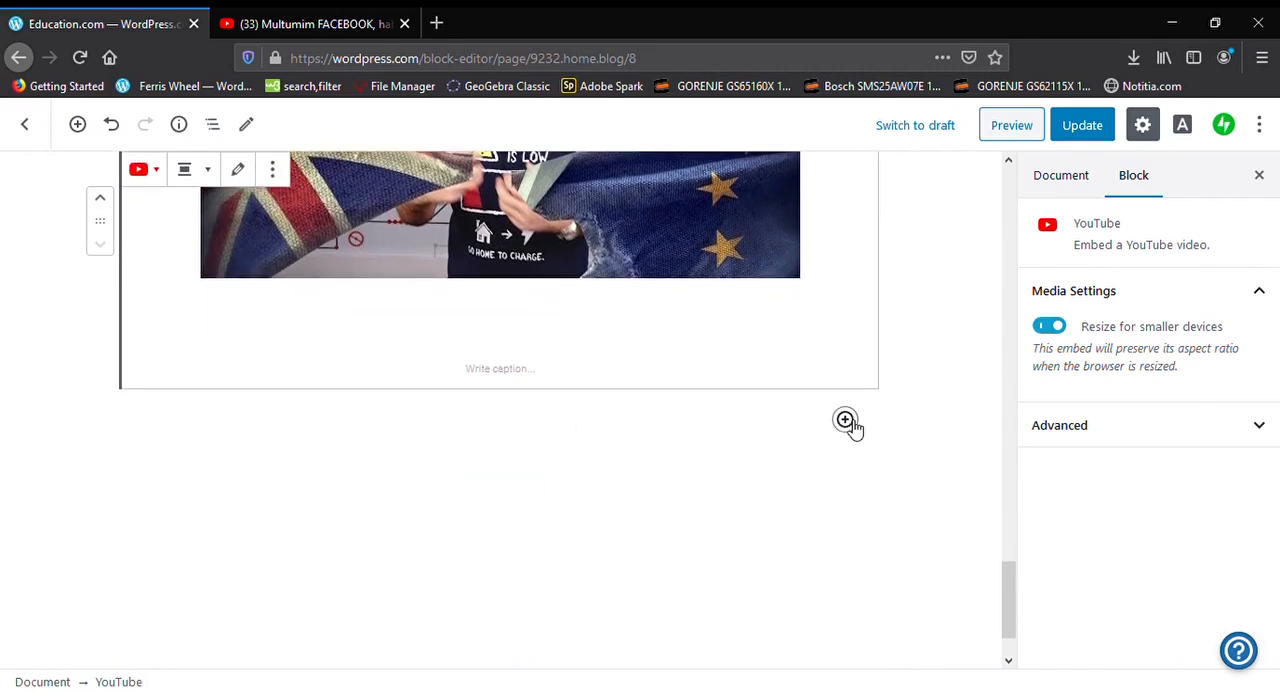
click(846, 421)
scroll(850, 443, up, 3)
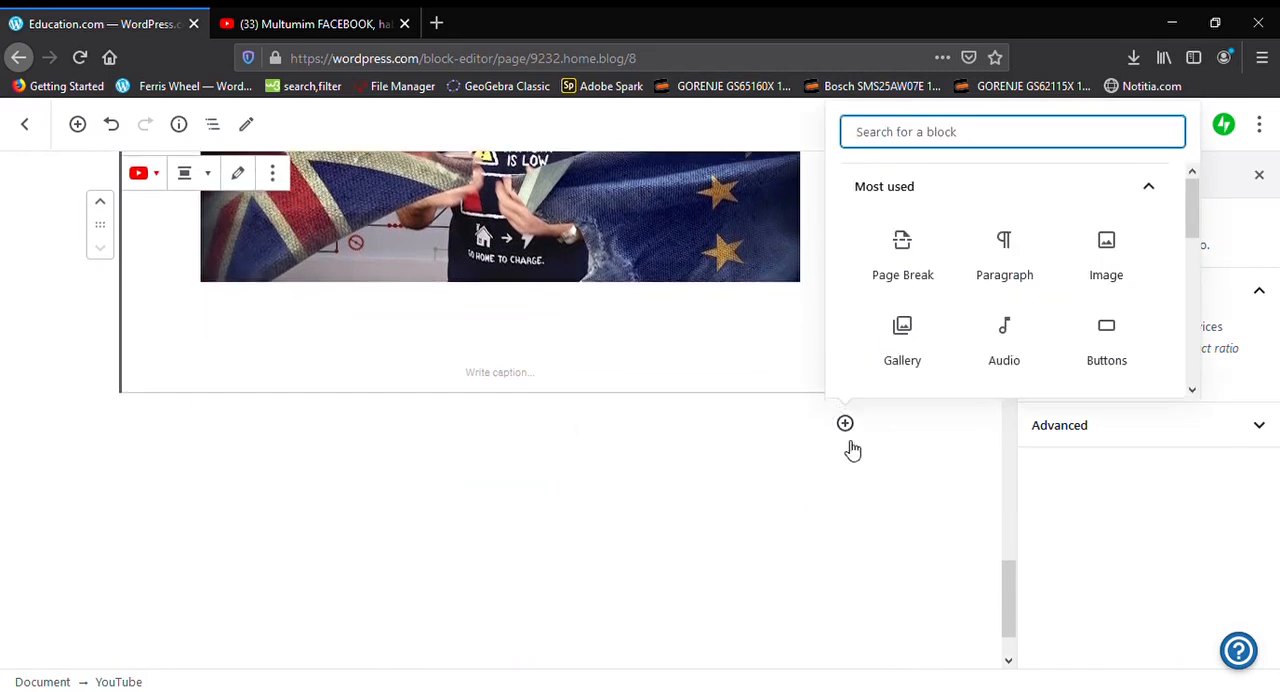
scroll(771, 391, down, 1)
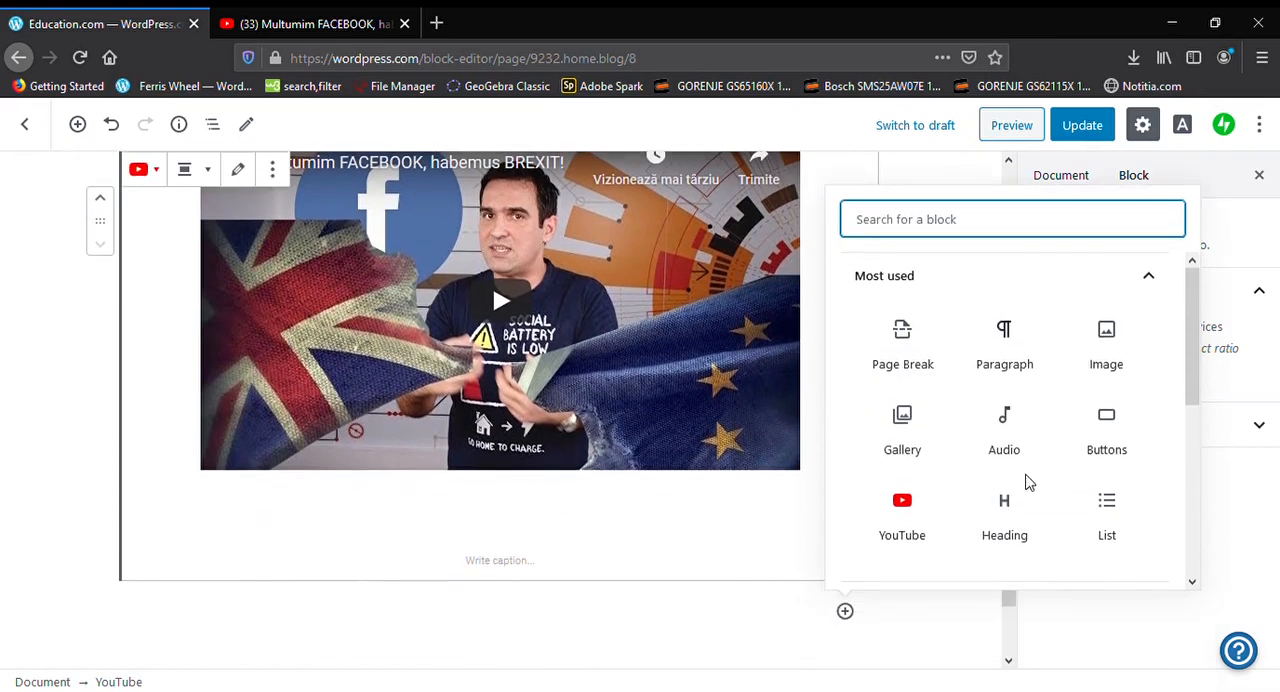
scroll(1005, 477, down, 1)
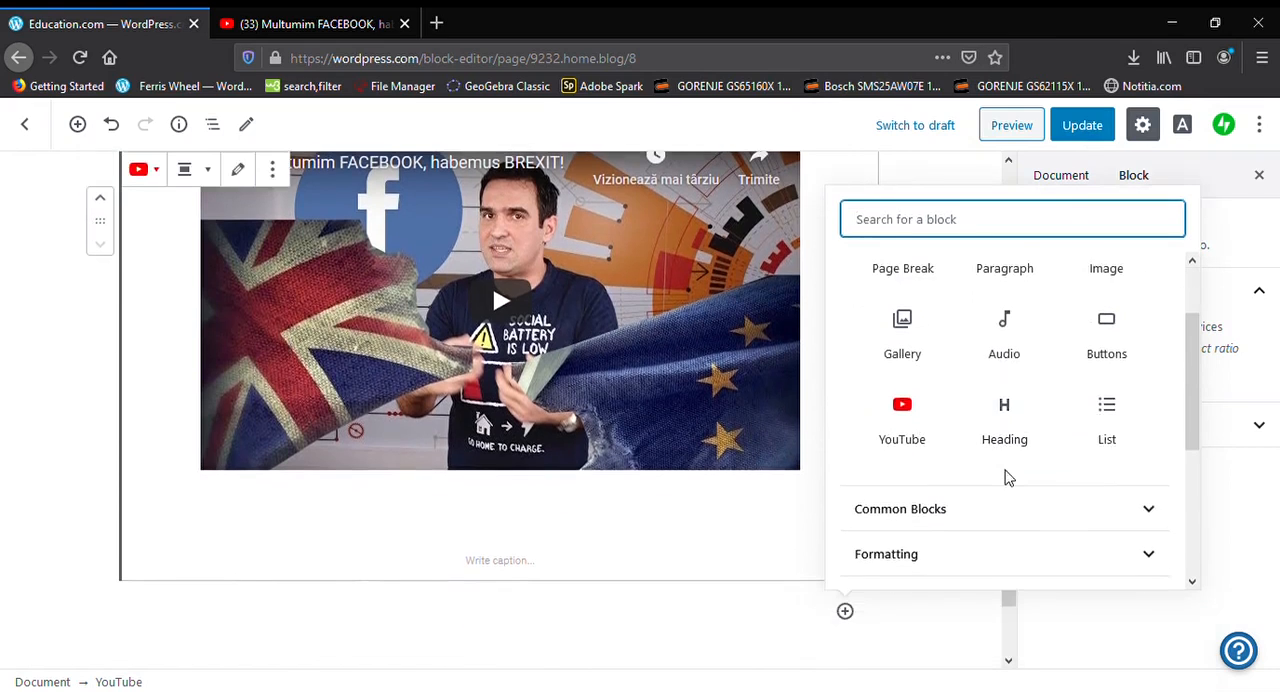
scroll(1008, 476, down, 1)
click(983, 417)
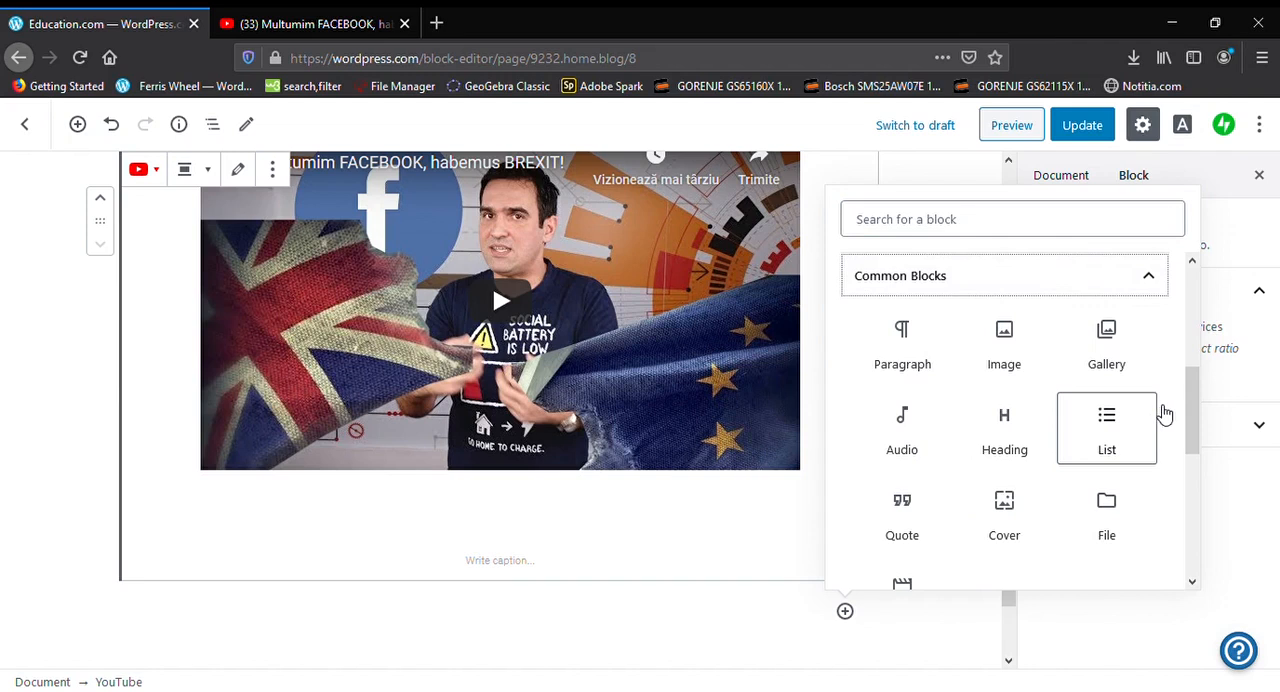
scroll(1072, 473, down, 2)
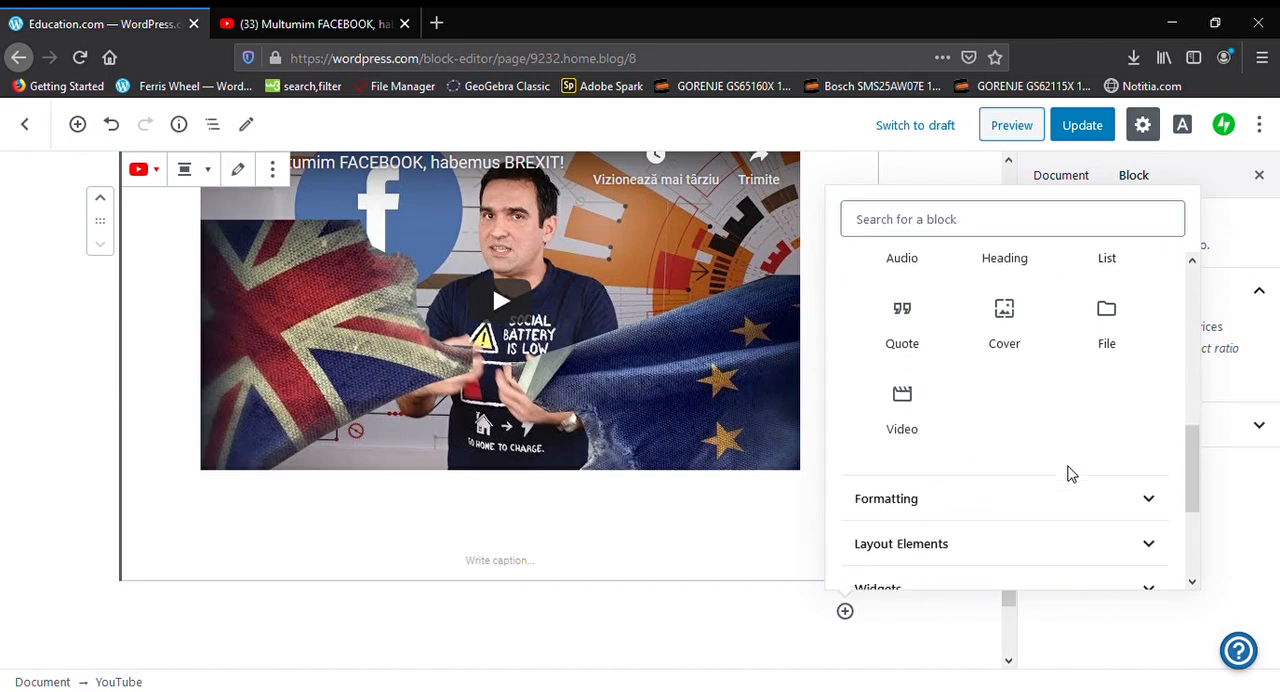
click(903, 410)
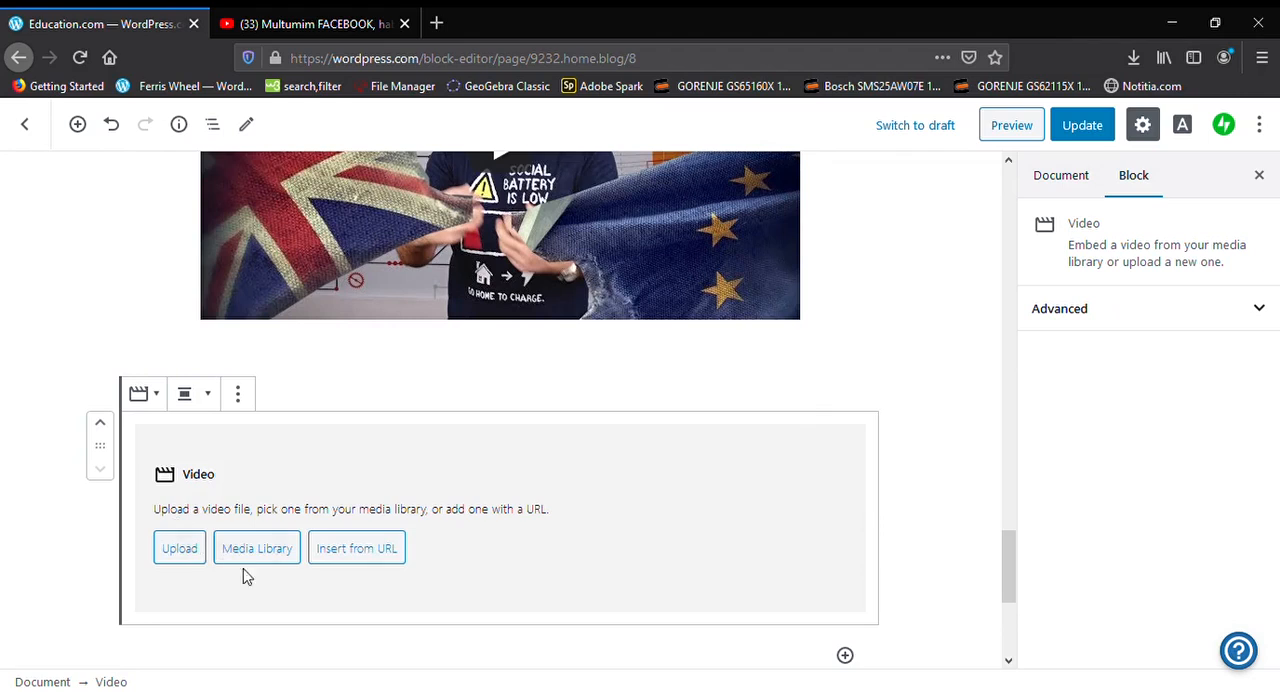
click(196, 549)
click(350, 540)
scroll(450, 510, up, 2)
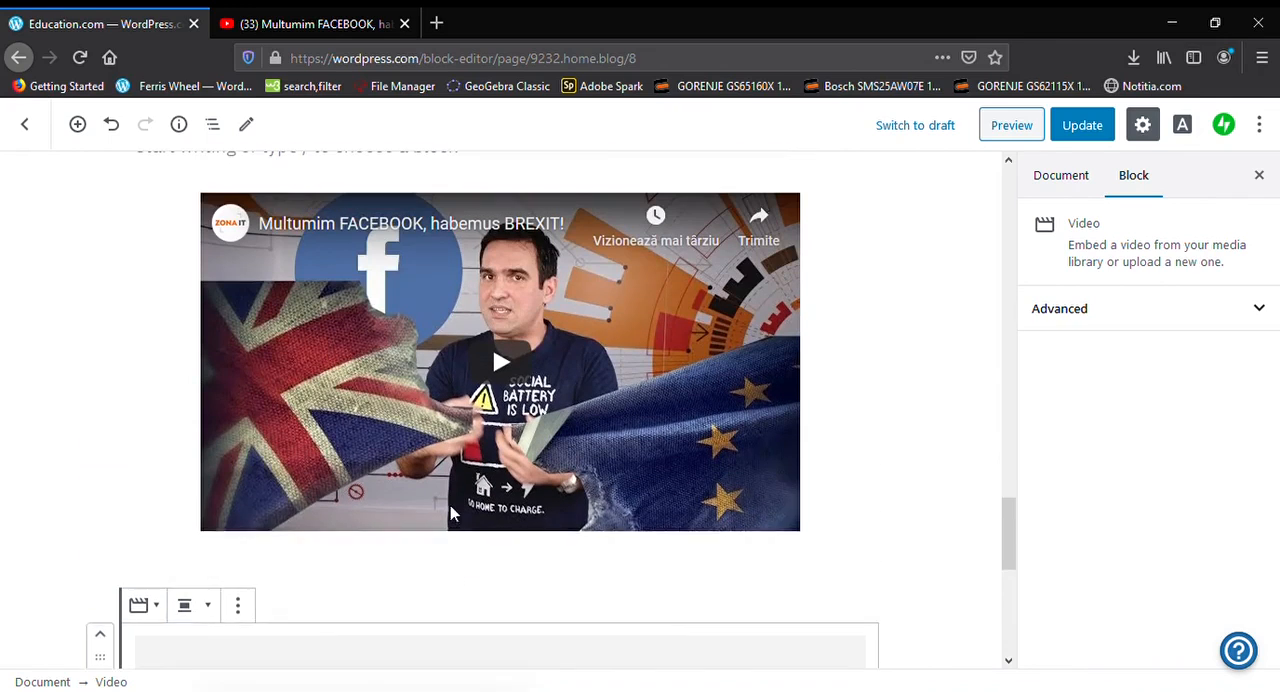
scroll(450, 512, up, 1)
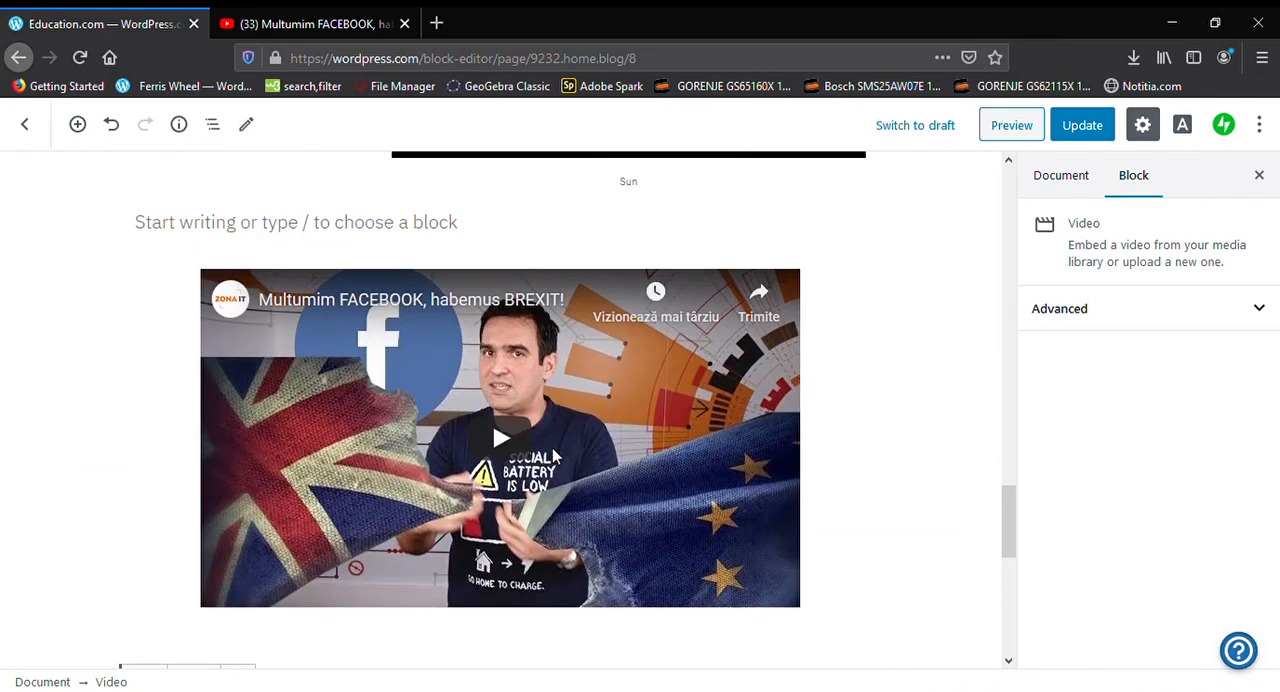
scroll(553, 455, down, 3)
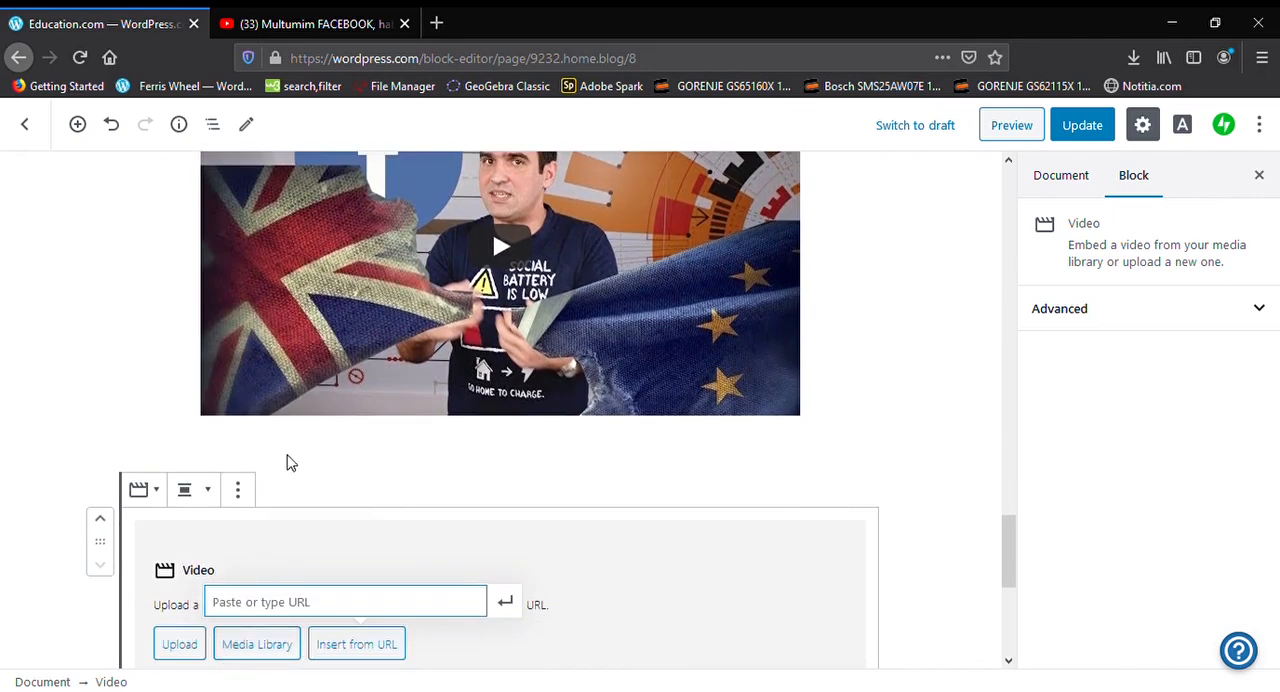
text(https://youtu.be/cTm029_o_60)
key(Return)
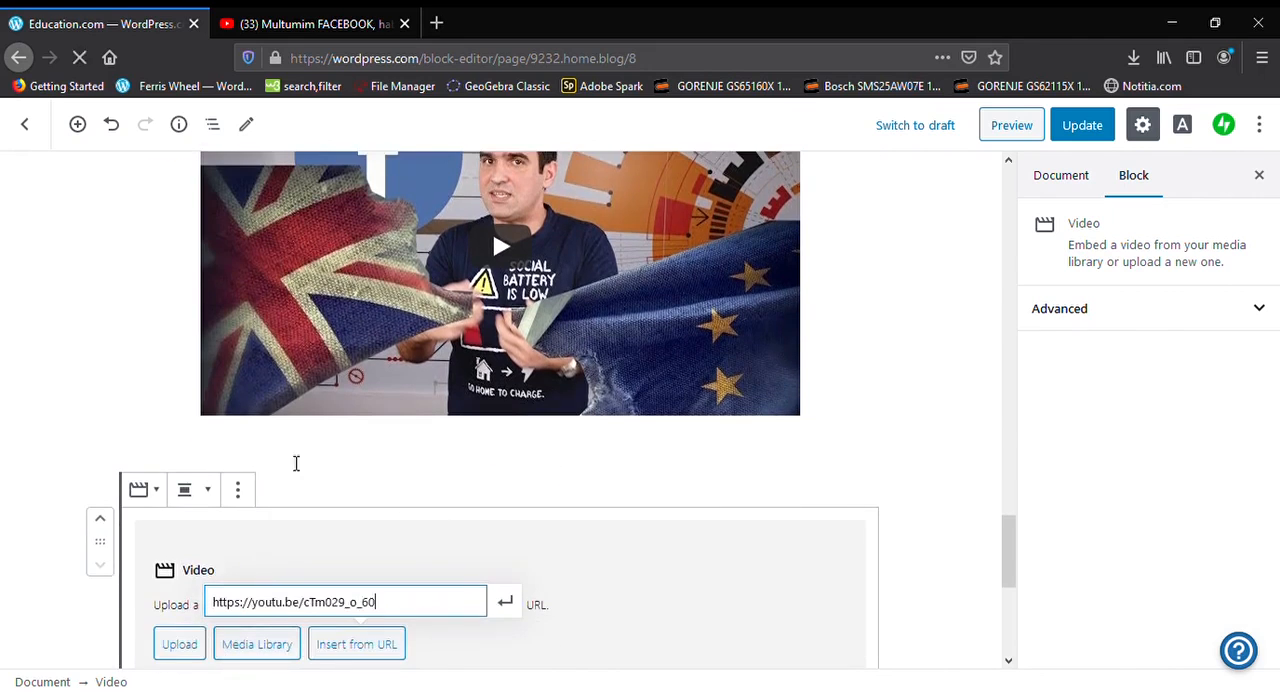
scroll(808, 550, up, 3)
scroll(808, 550, up, 6)
scroll(808, 549, down, 3)
scroll(808, 549, up, 4)
scroll(805, 545, down, 4)
scroll(808, 538, down, 3)
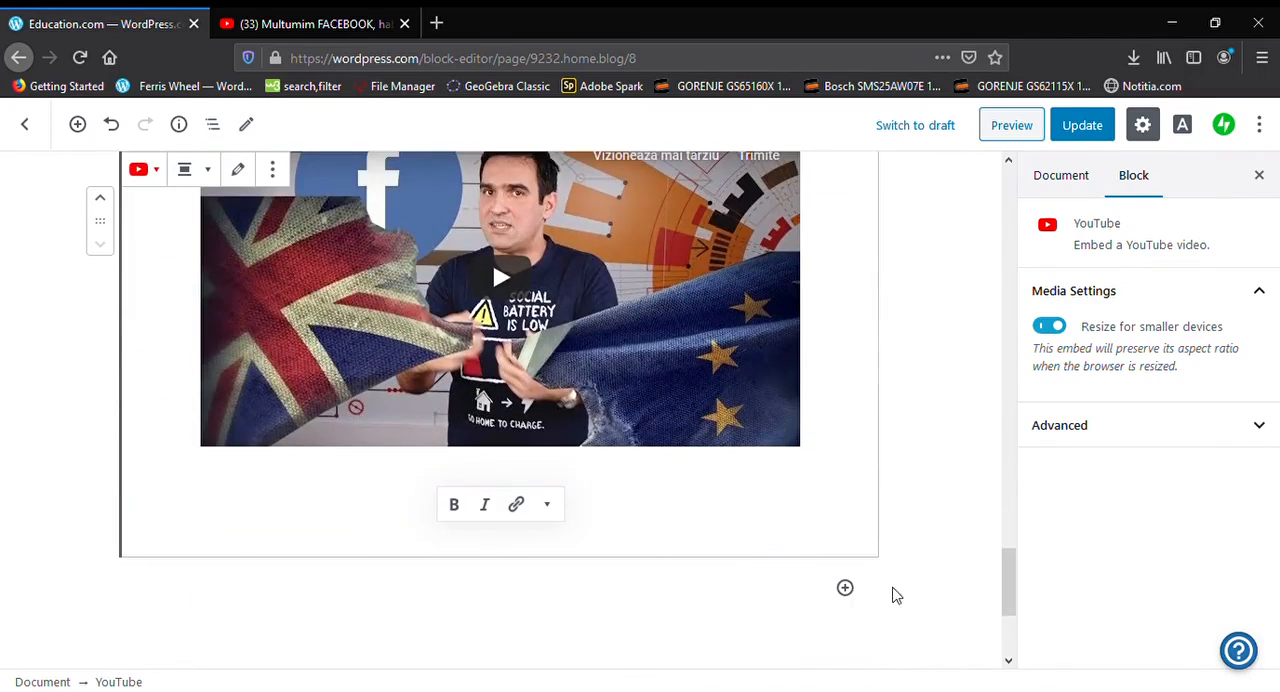
Add a Heading 3 block reading "Heading" below the second video and start an empty paragraph after it
click(845, 587)
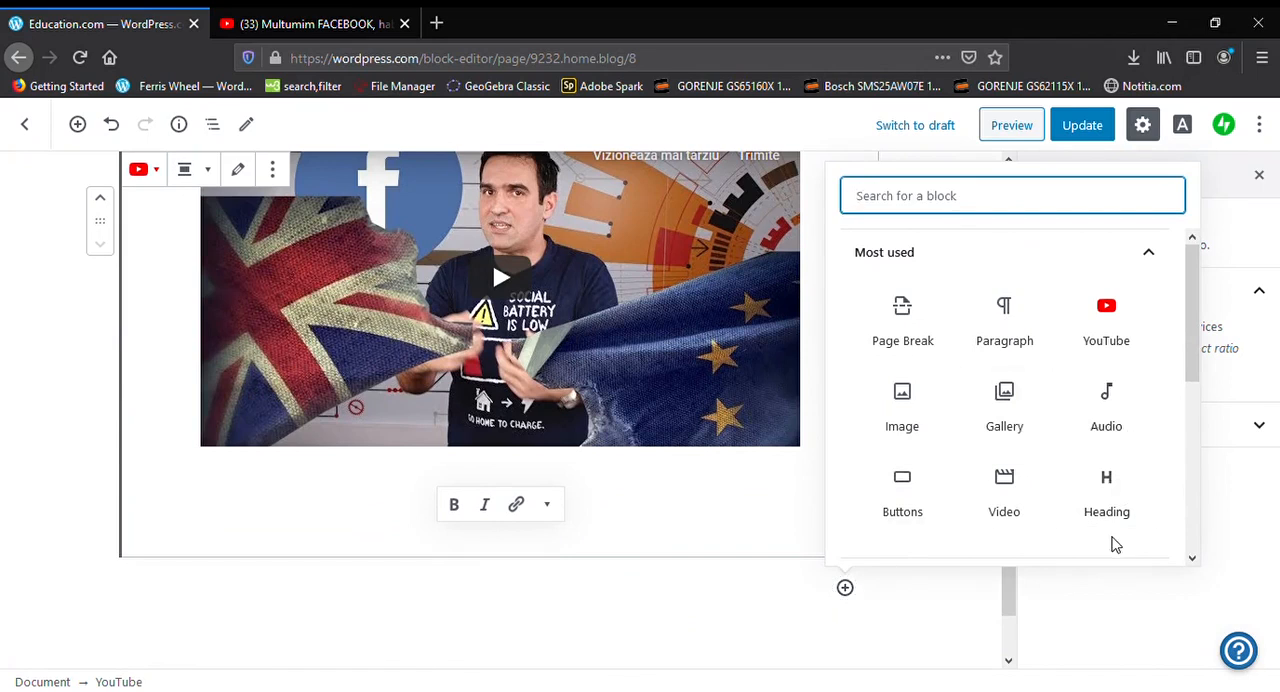
click(1116, 512)
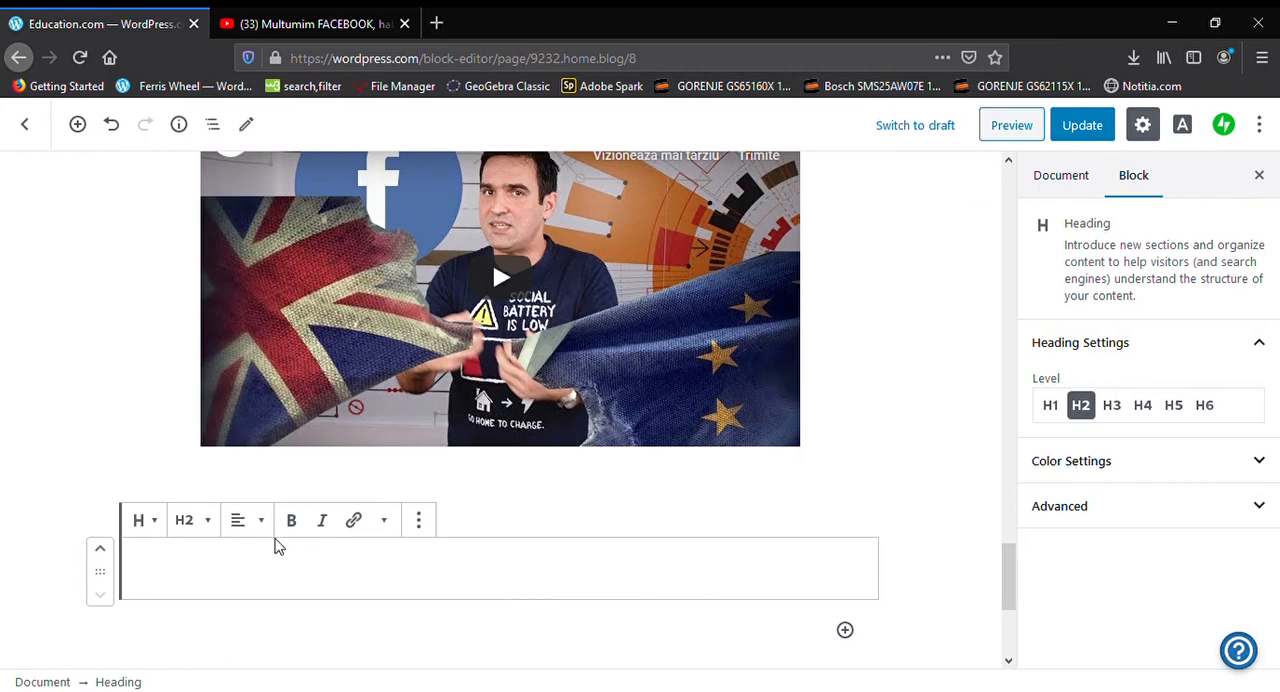
click(210, 522)
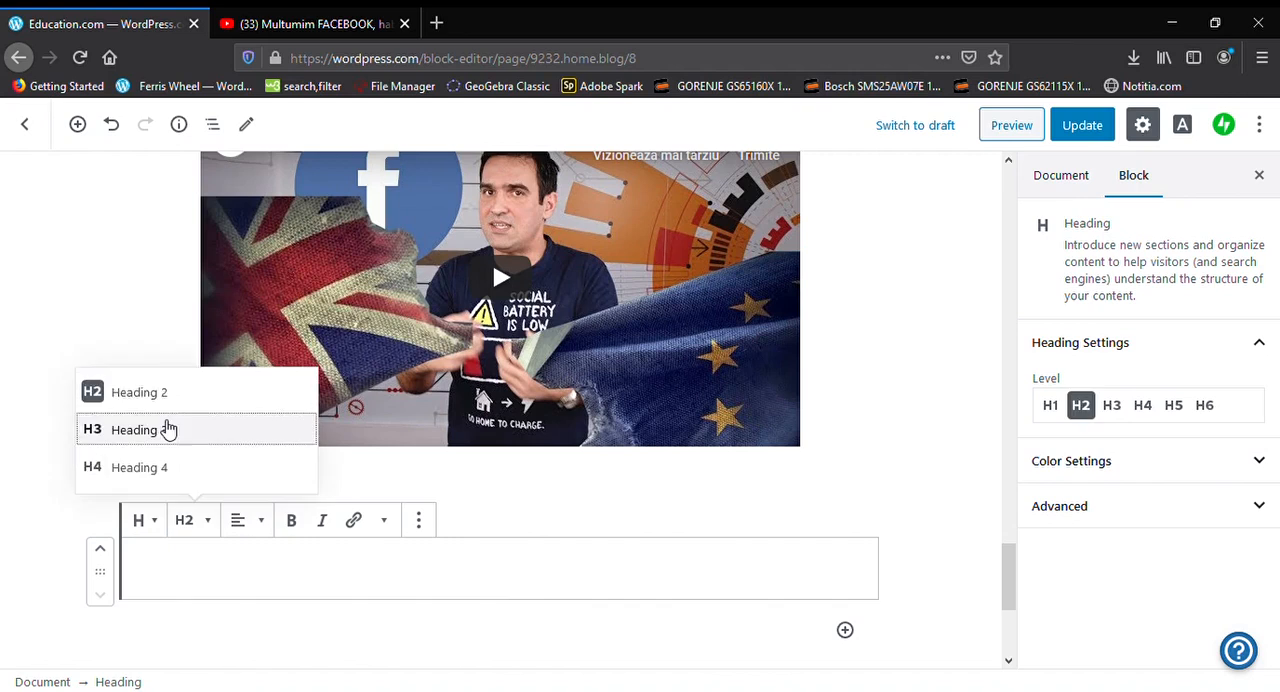
click(169, 429)
click(187, 585)
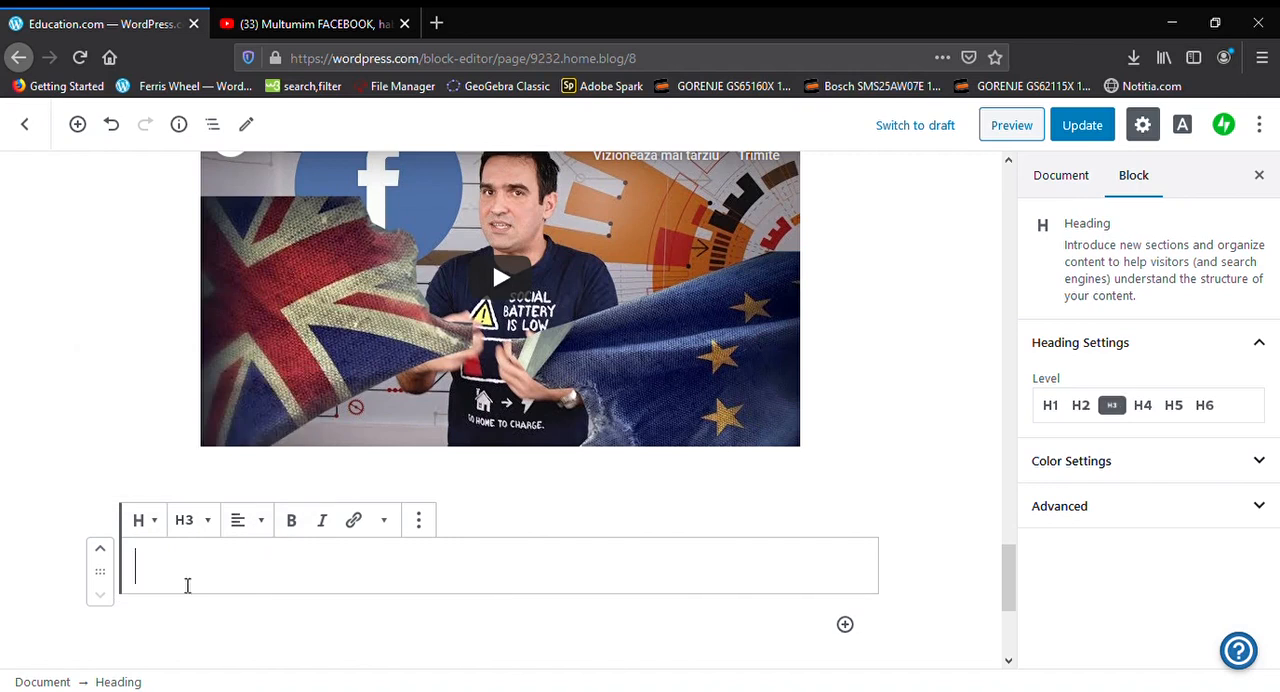
text(Heading)
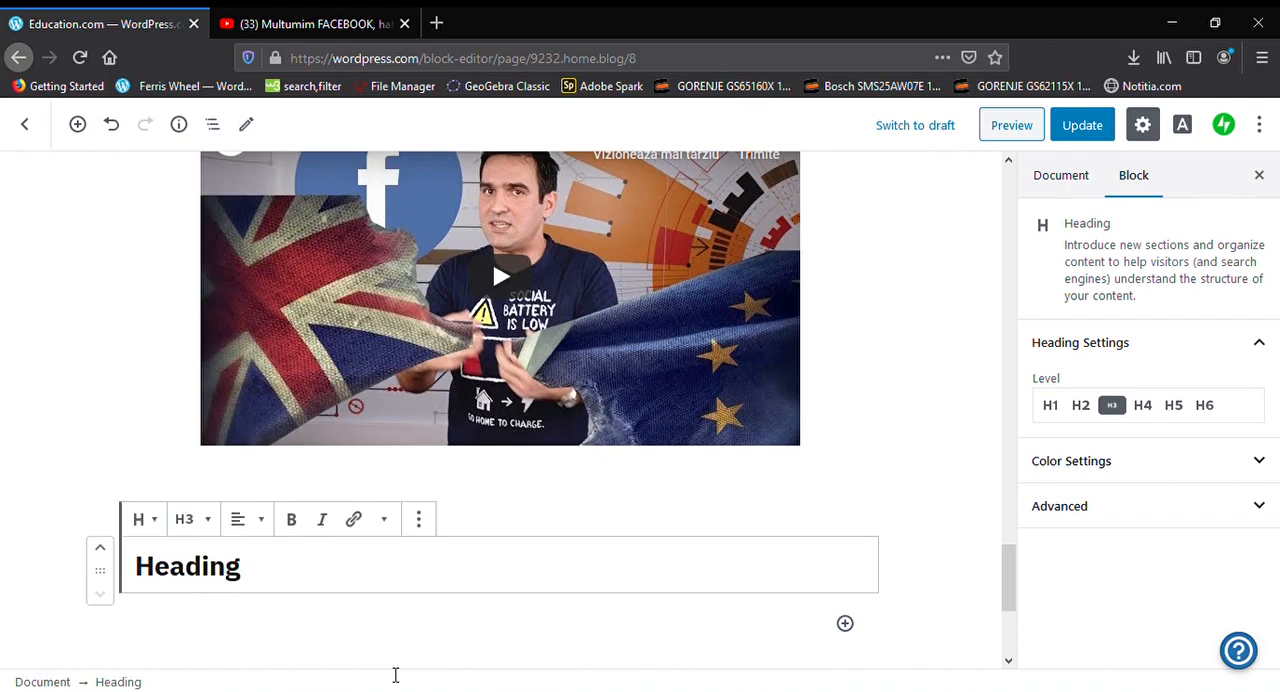
key(Return)
scroll(395, 672, up, 10)
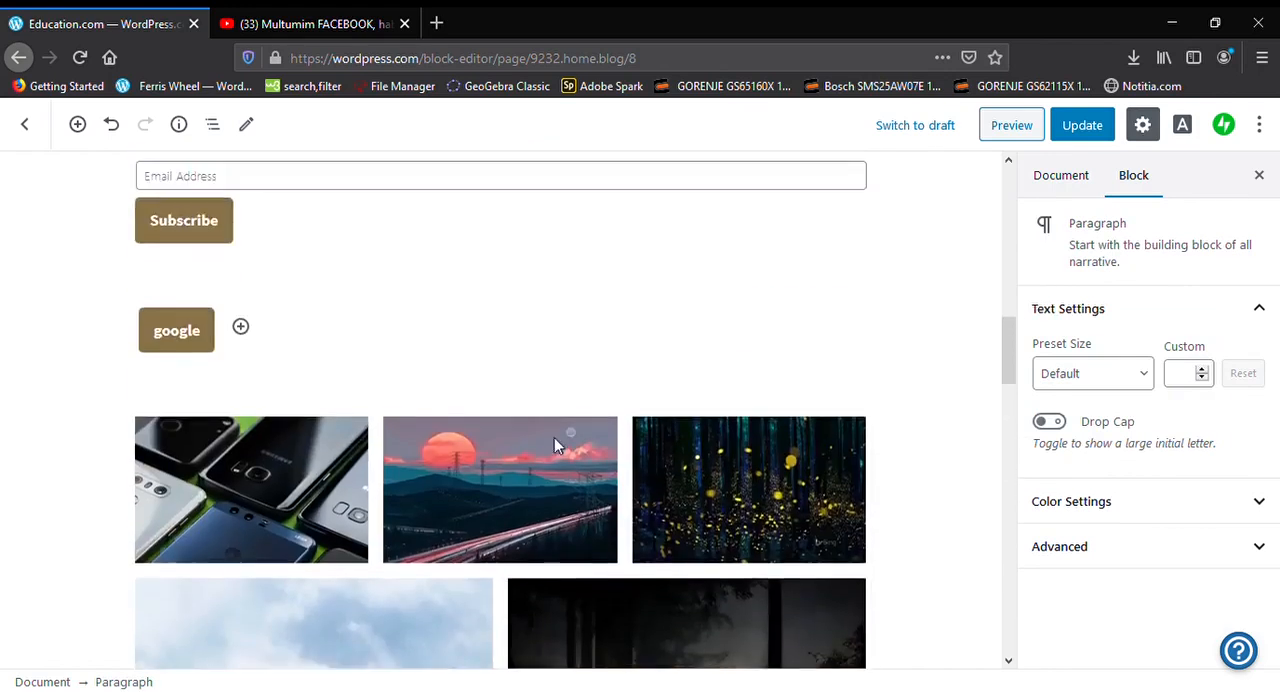
Give the empty paragraph under the heading a red text colour and a black background
scroll(554, 444, up, 10)
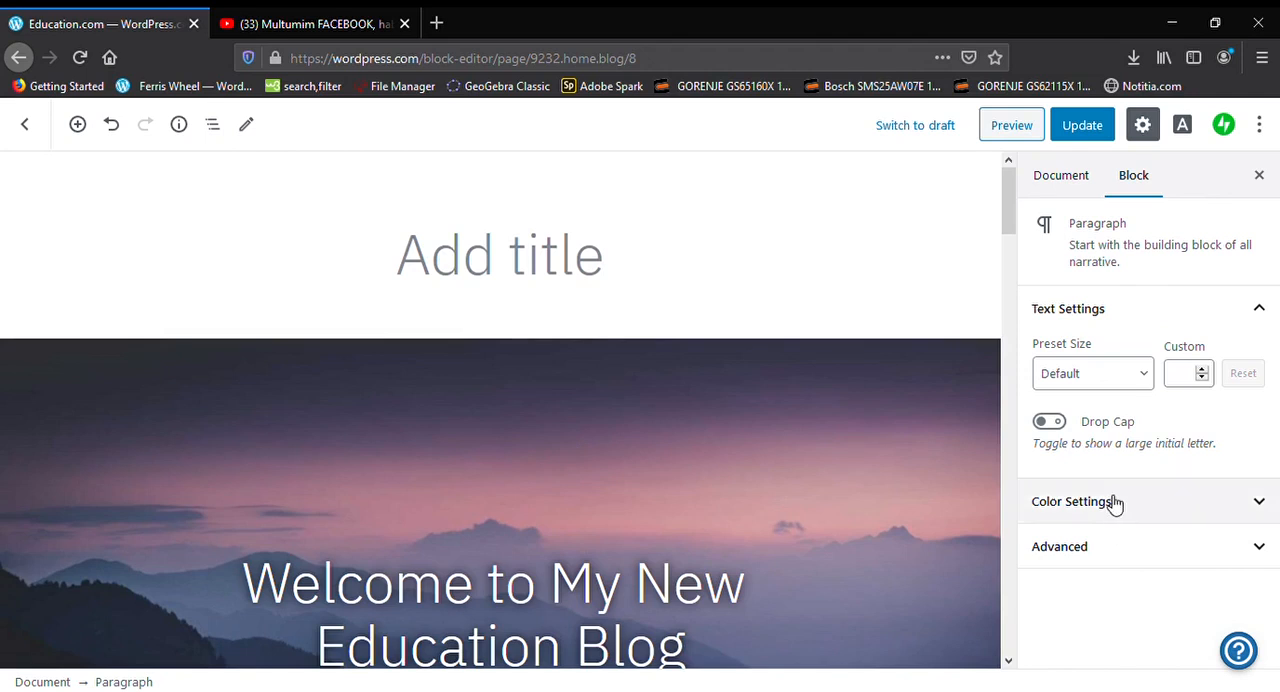
click(1116, 504)
scroll(1112, 500, down, 2)
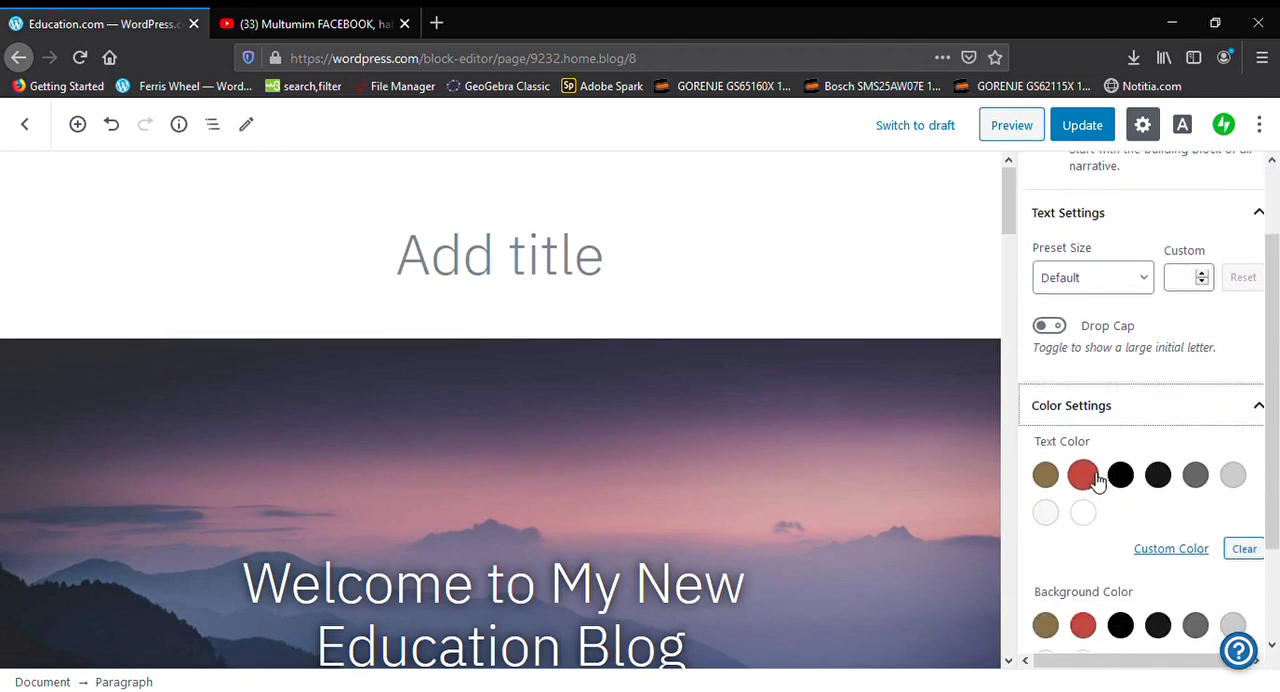
click(1088, 476)
scroll(1090, 479, down, 3)
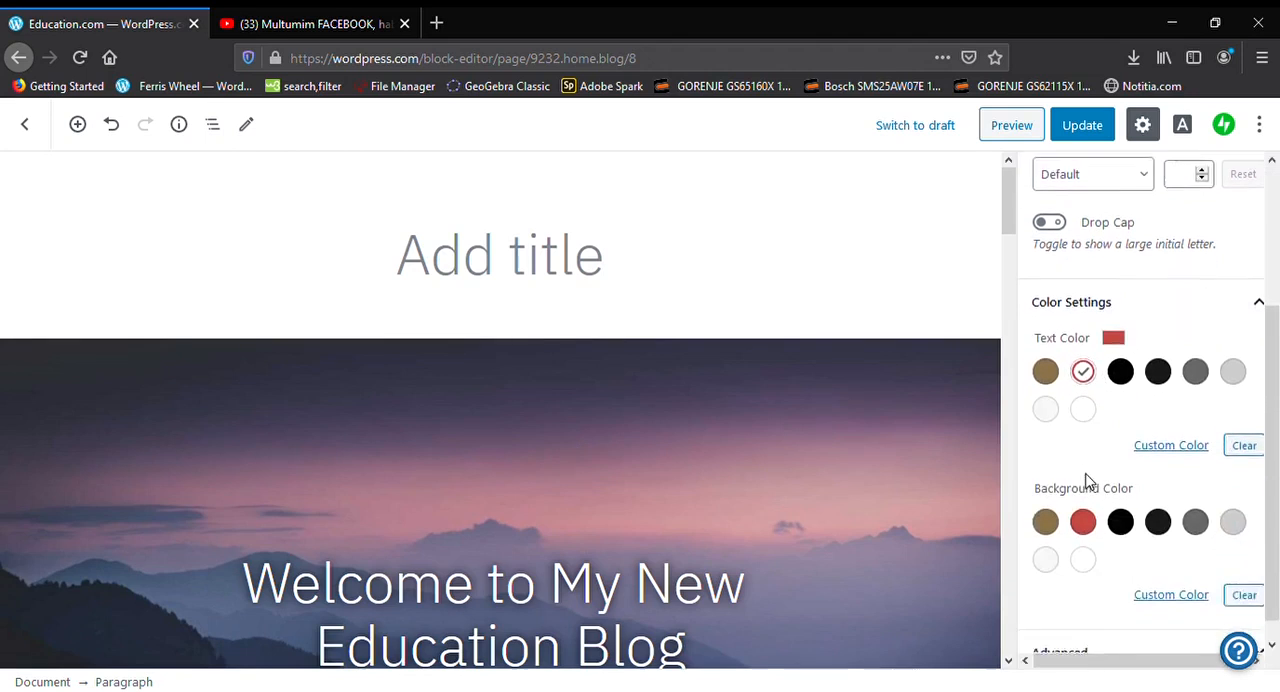
click(1120, 499)
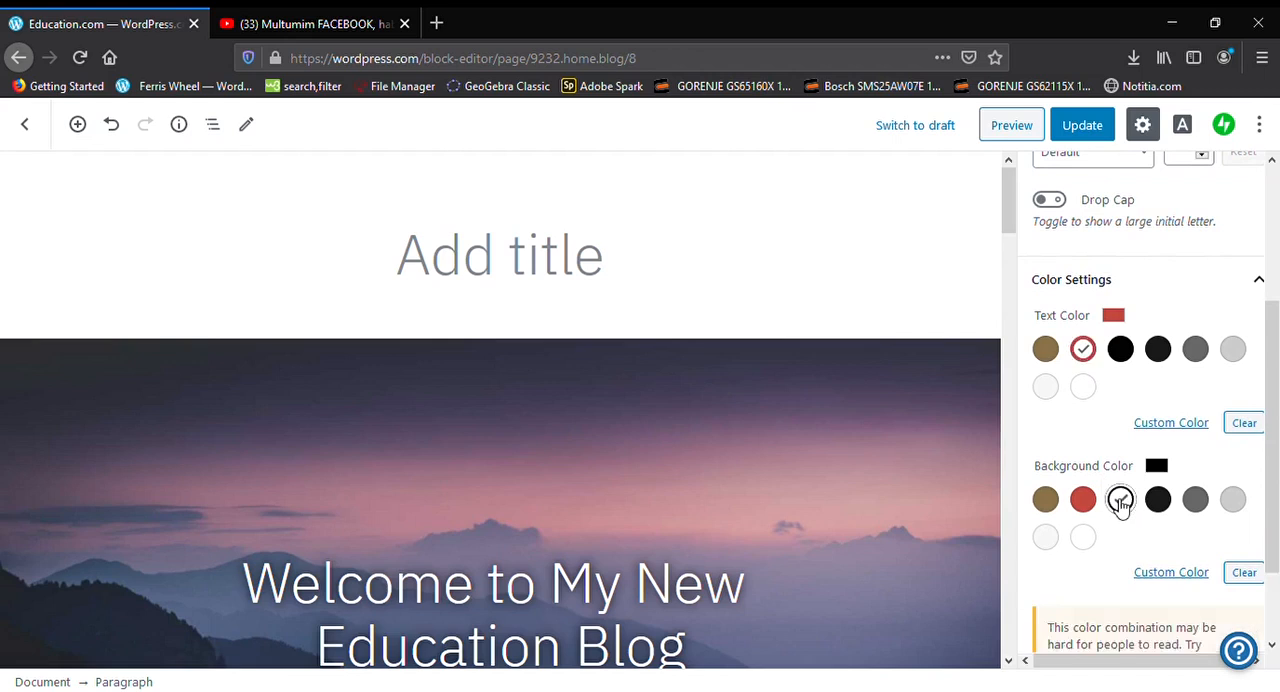
scroll(1118, 504, down, 2)
scroll(1103, 625, up, 7)
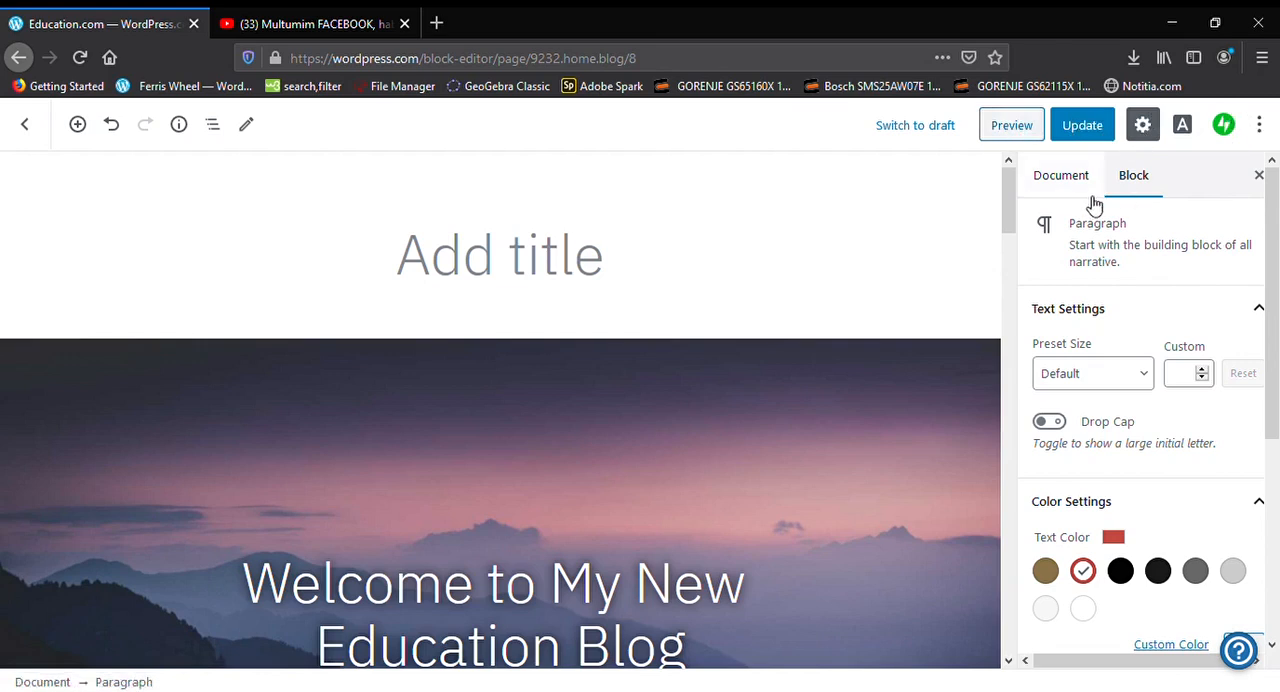
Preview the page from the header down to the footer, and update it with the latest changes
click(1011, 128)
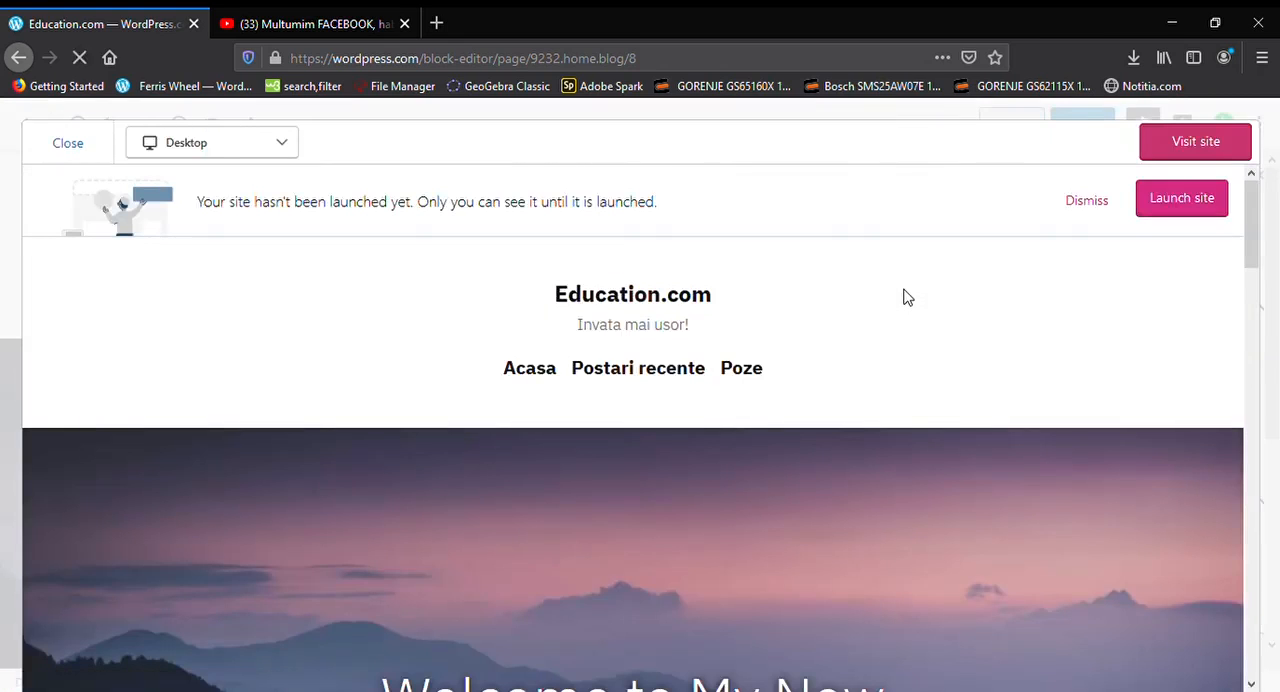
scroll(1066, 283, down, 5)
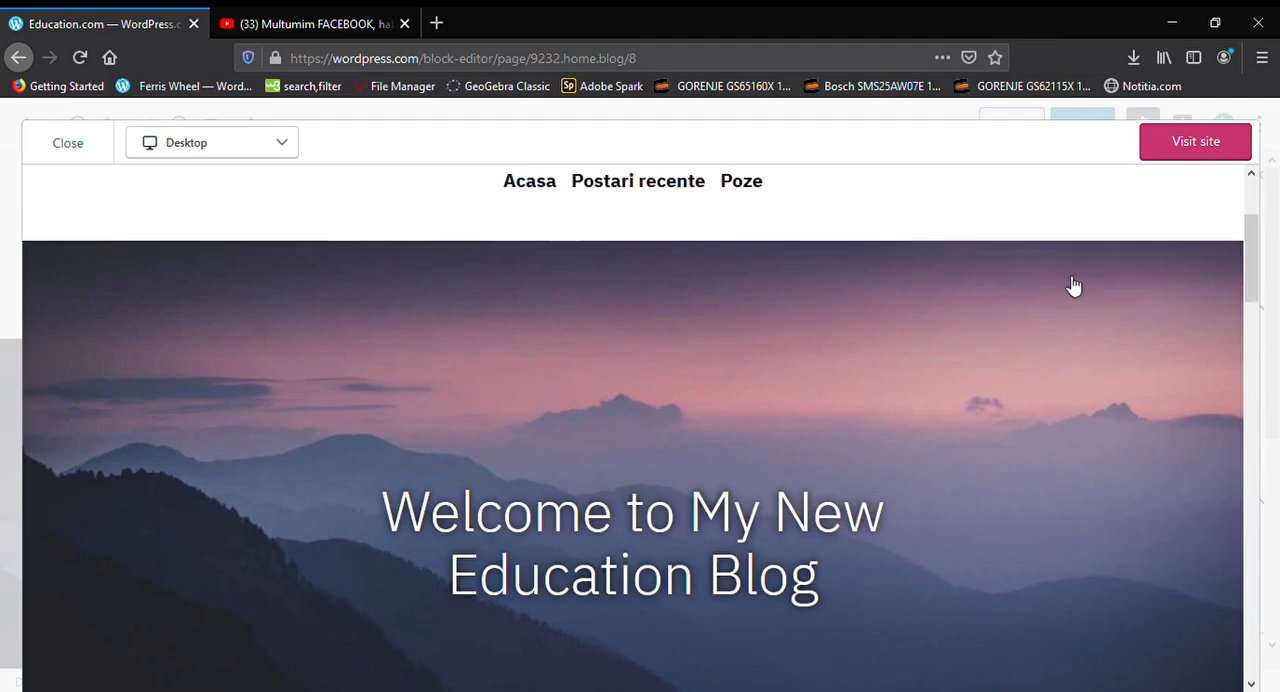
scroll(1072, 286, down, 6)
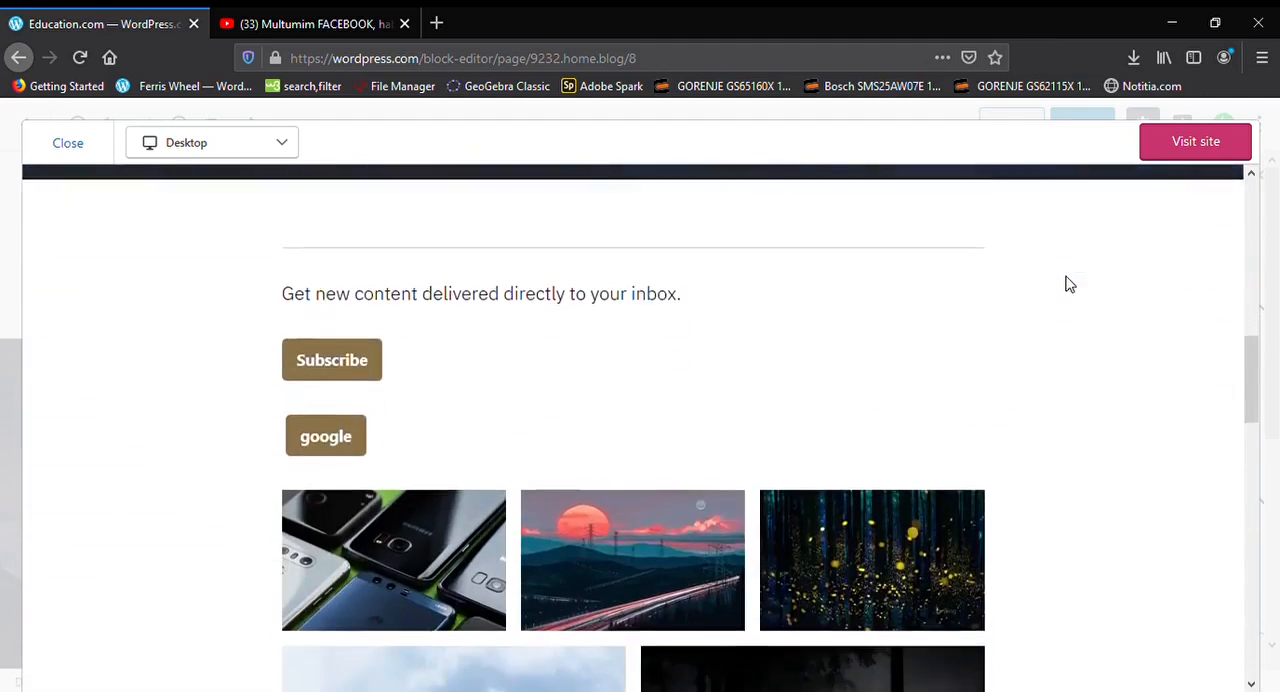
scroll(680, 486, down, 7)
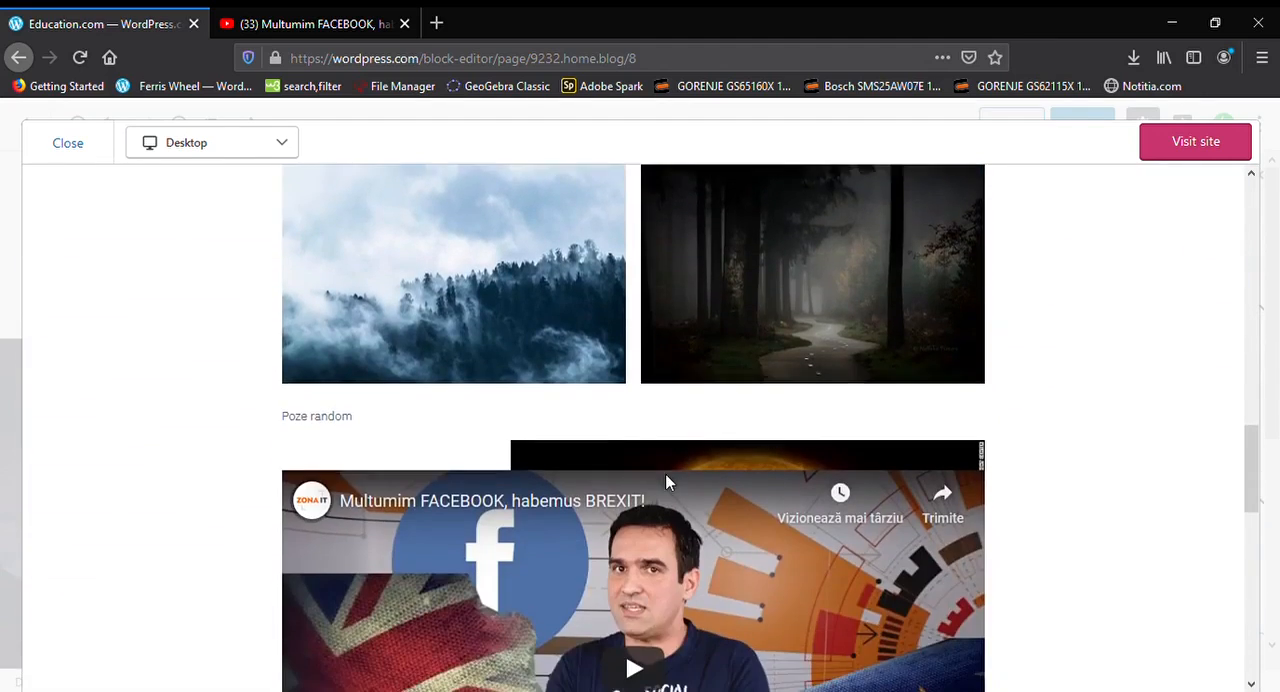
scroll(672, 482, down, 8)
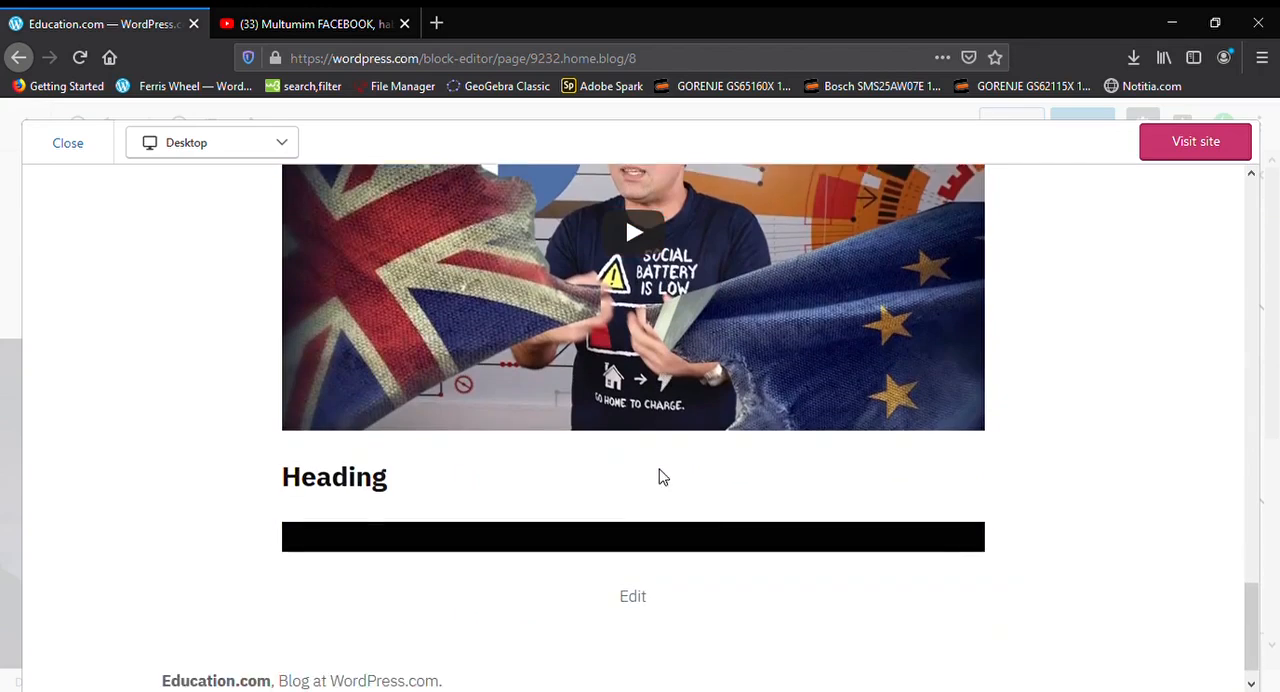
scroll(169, 362, up, 15)
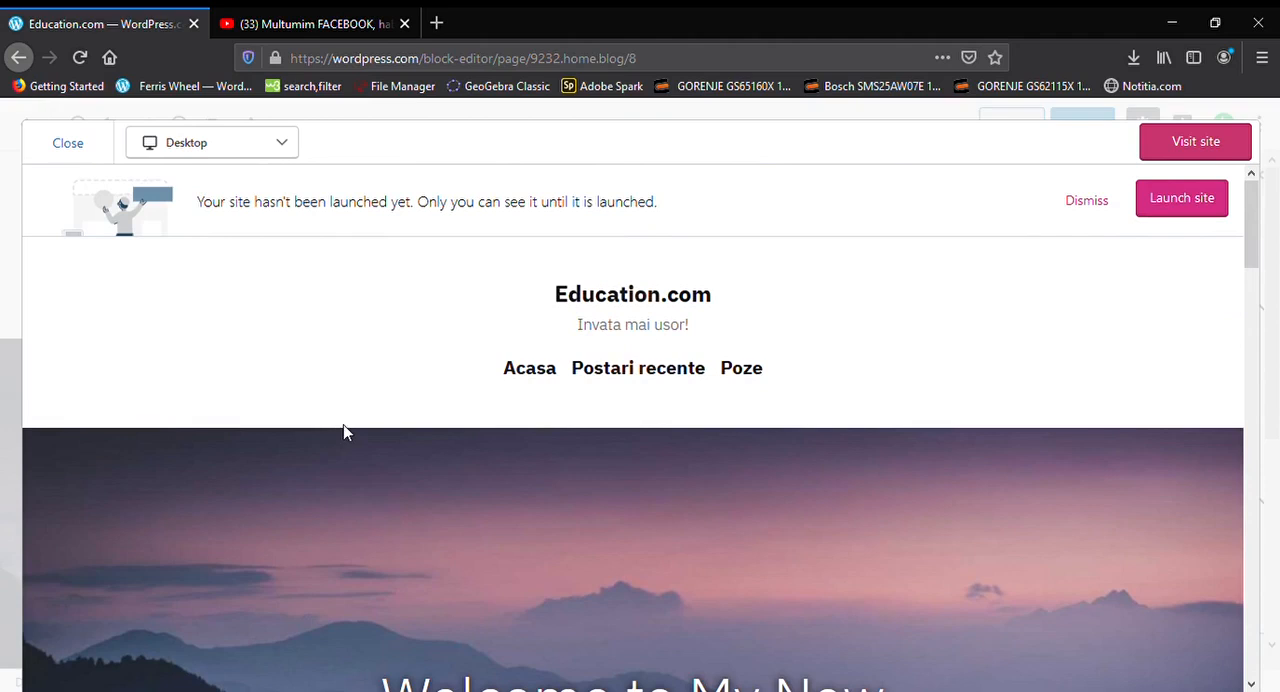
key(Escape)
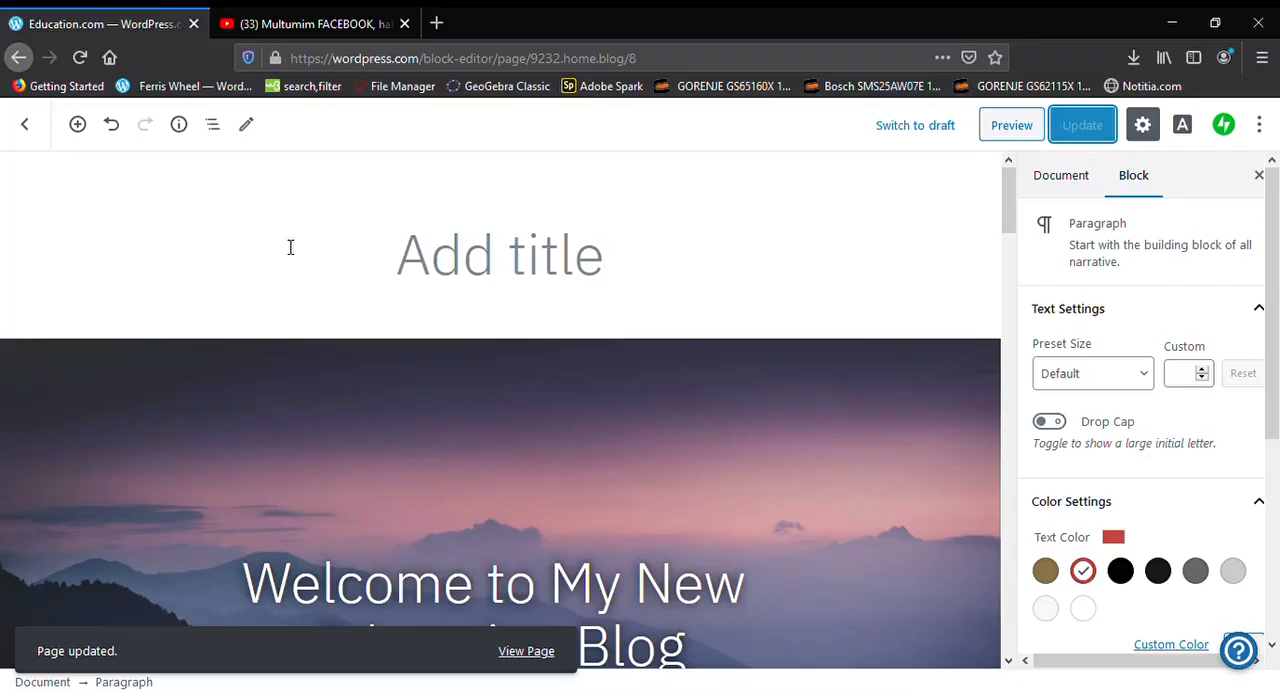
Leave the page title empty and exit the page editor to the site's home dashboard
click(290, 247)
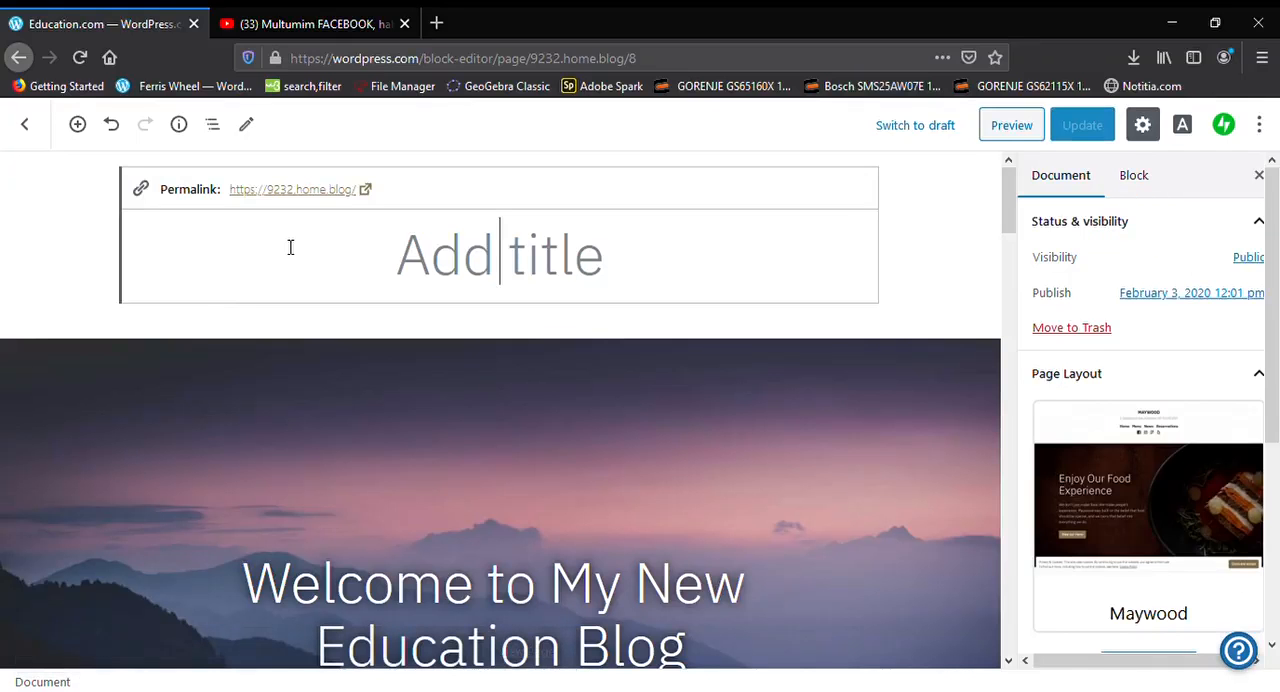
click(84, 255)
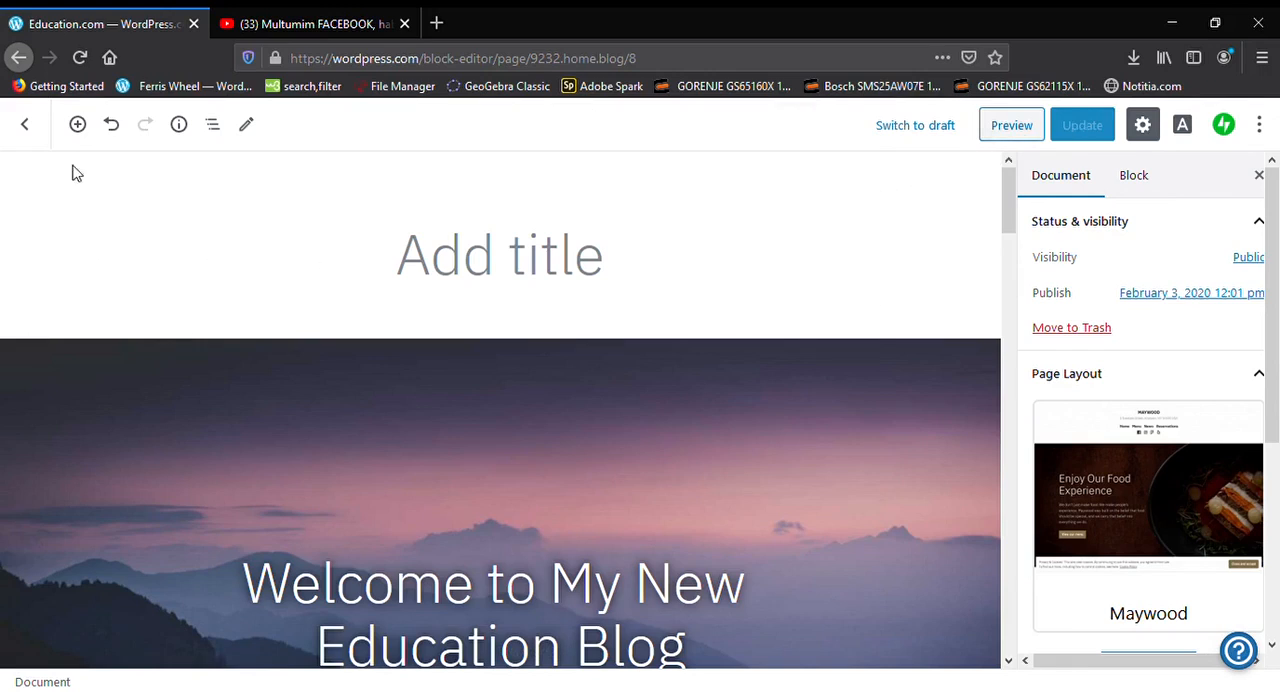
click(24, 125)
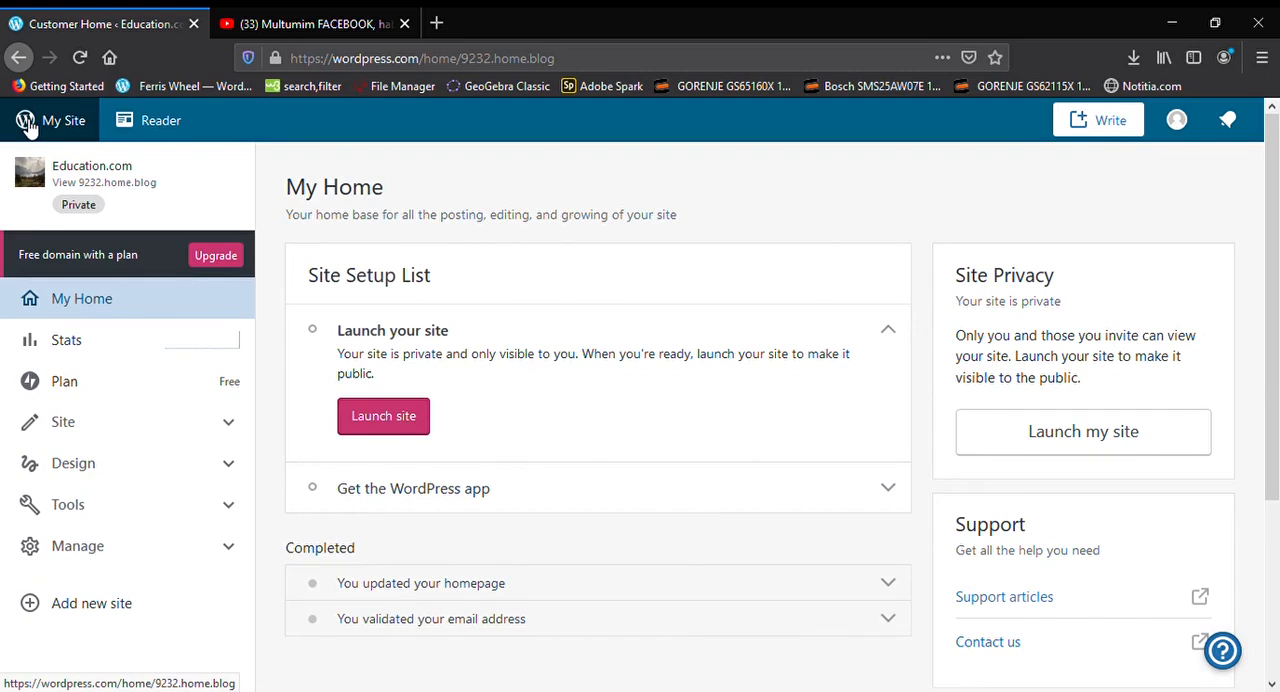
Look through the site's management and tool options, and open the content Export page
click(222, 545)
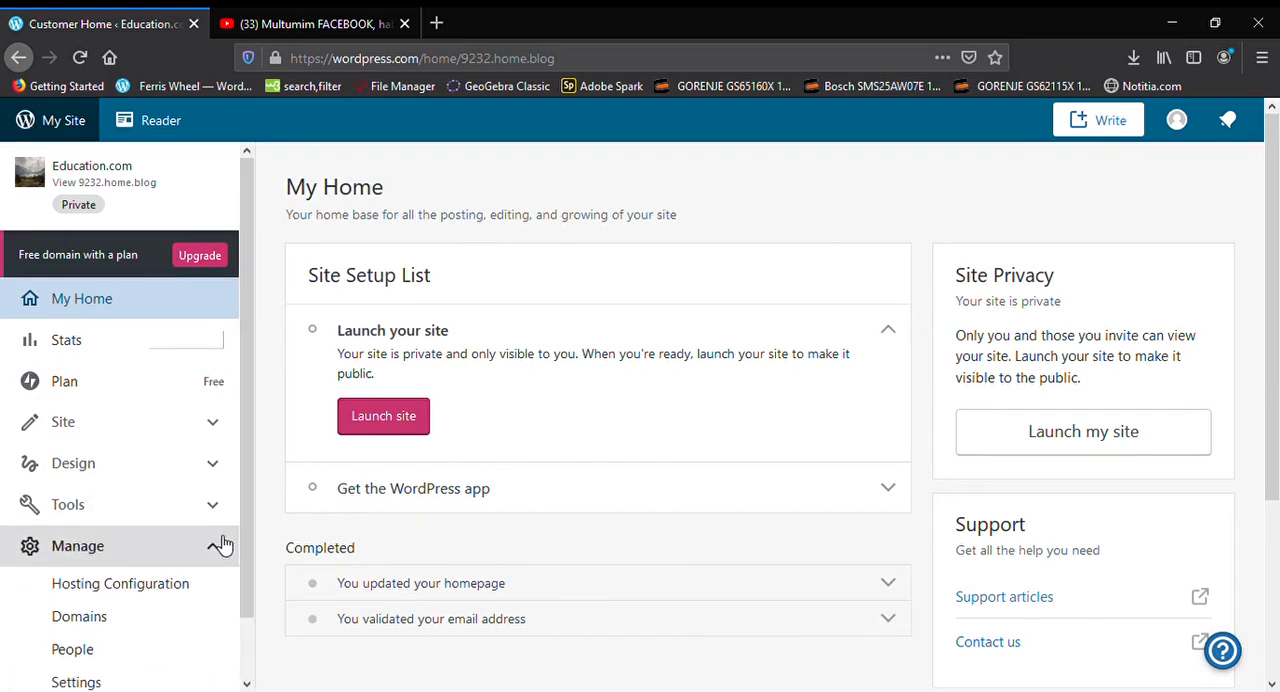
scroll(224, 545, down, 2)
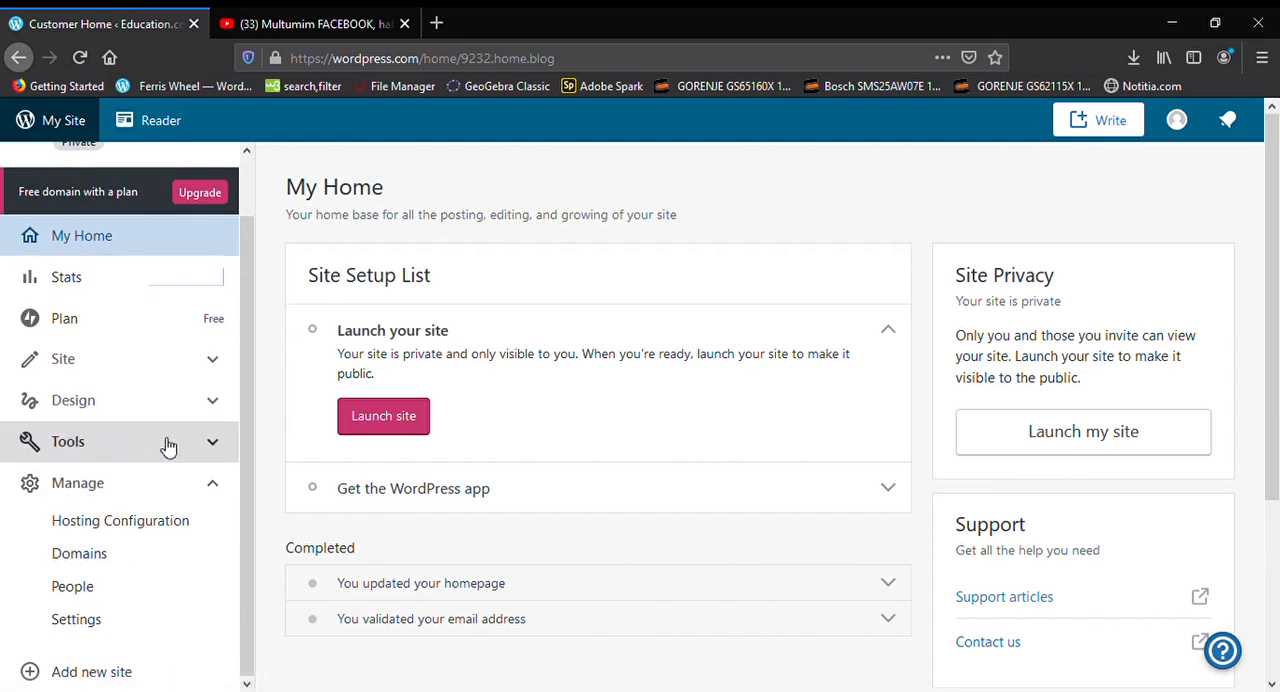
click(168, 446)
scroll(163, 449, down, 3)
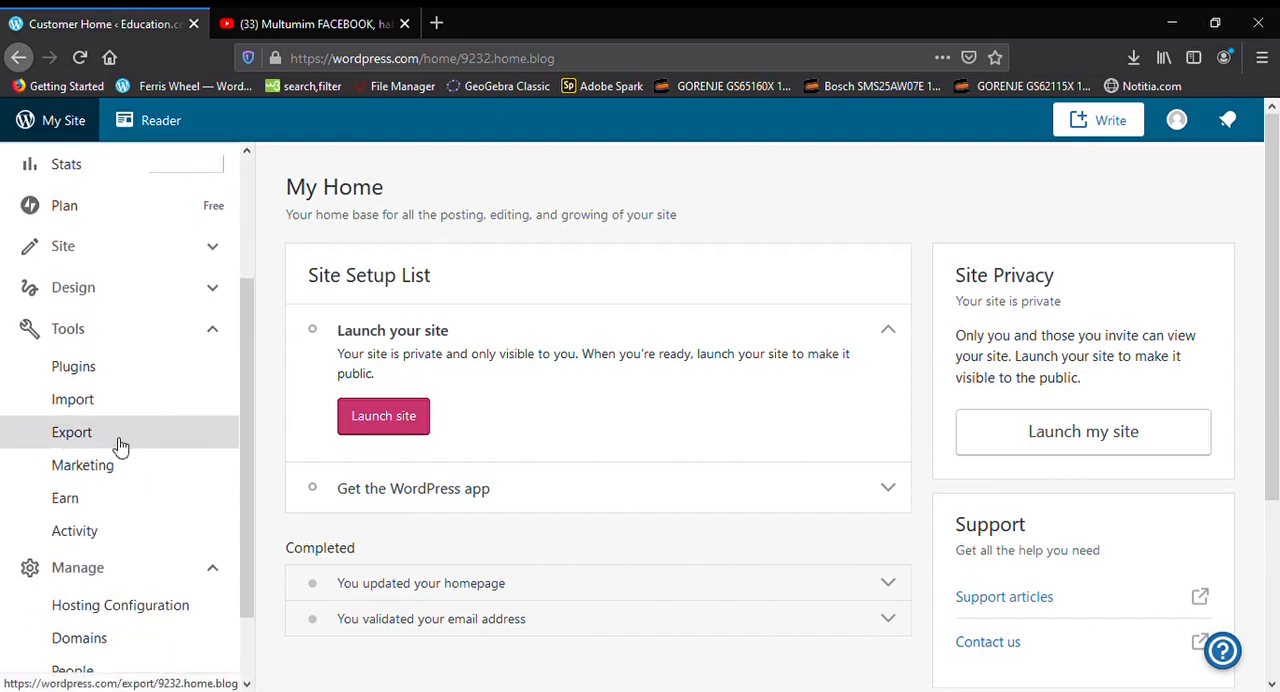
click(119, 444)
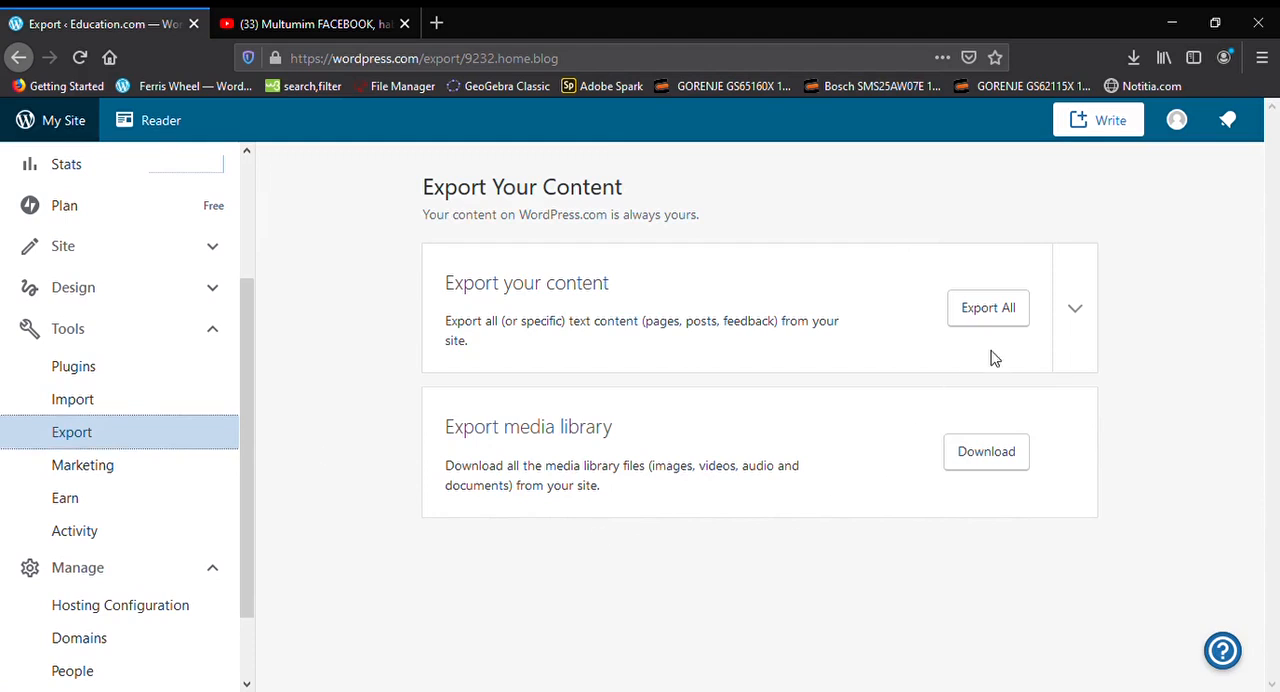
Export all of the site's text content and save the resulting archive to the computer
click(1007, 307)
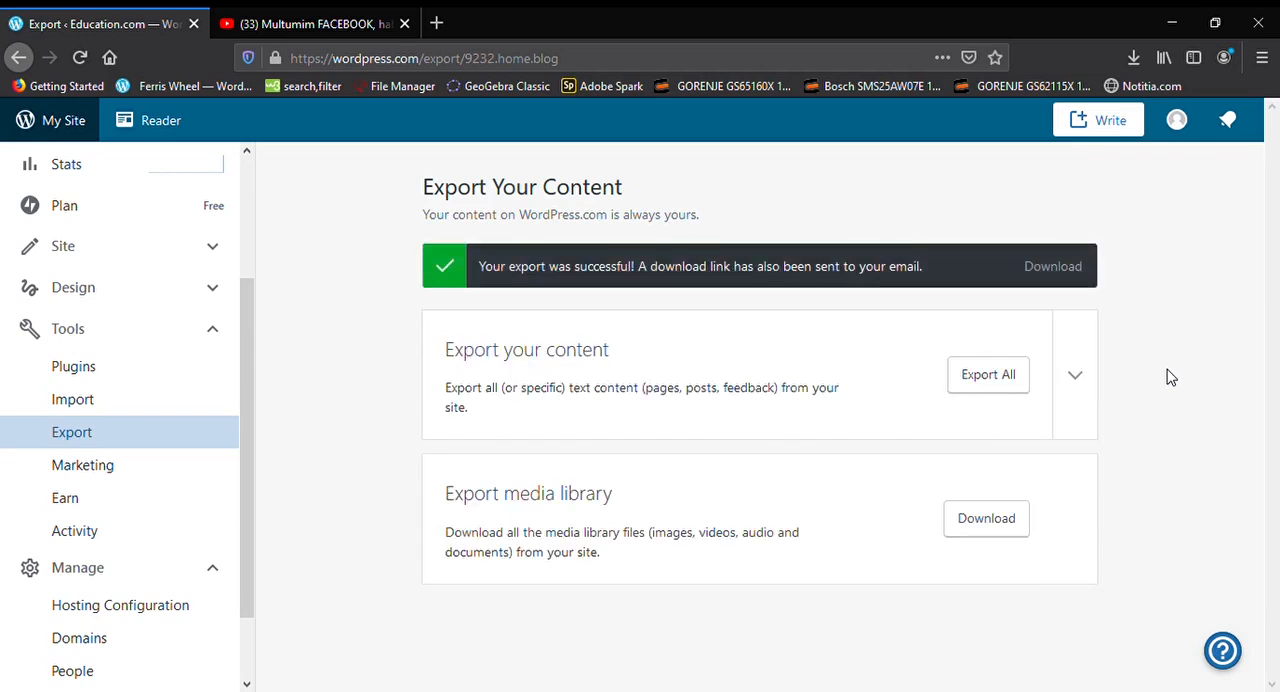
click(1066, 270)
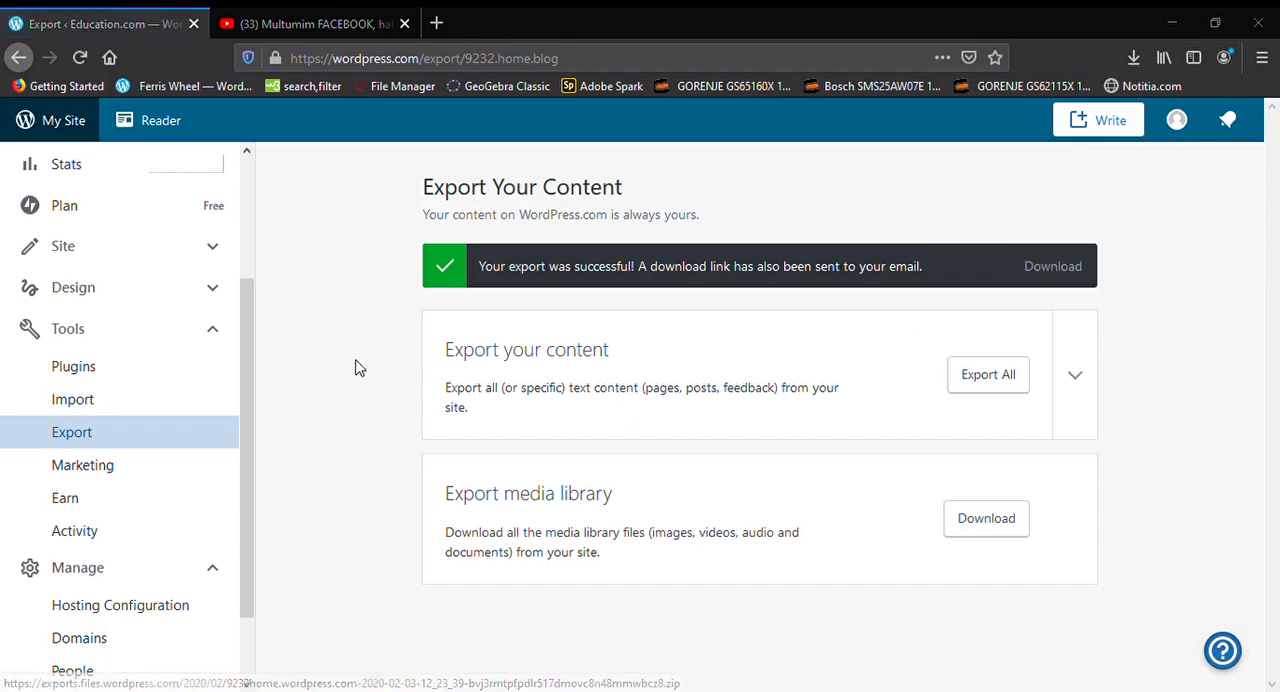
click(715, 481)
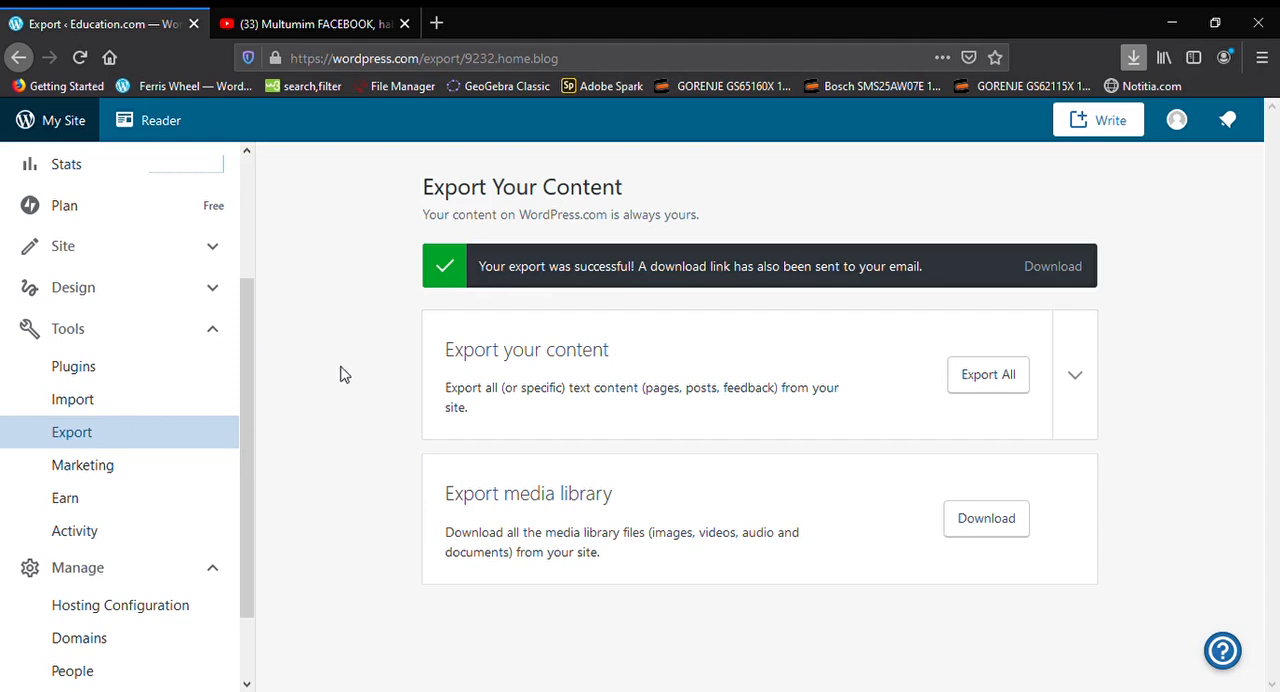
Launch the site from the home dashboard, keeping the free address 9232.home.blog and continuing with the free plan
scroll(100, 385, up, 3)
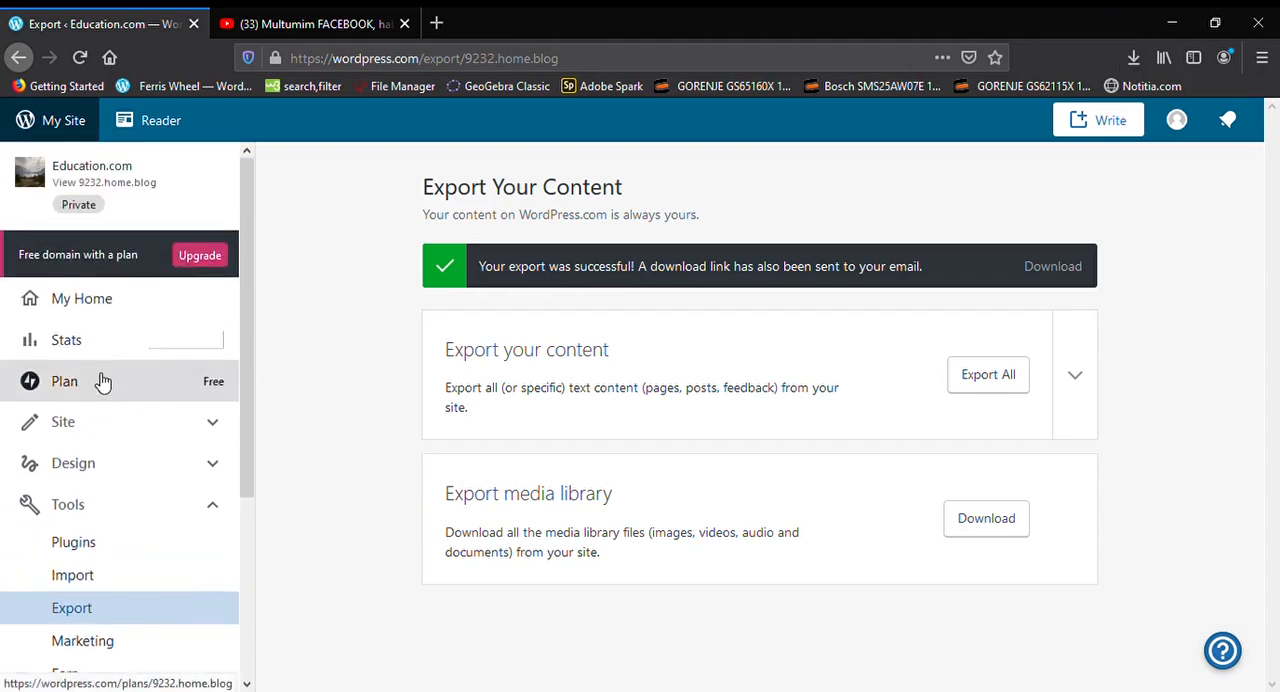
click(95, 302)
click(400, 422)
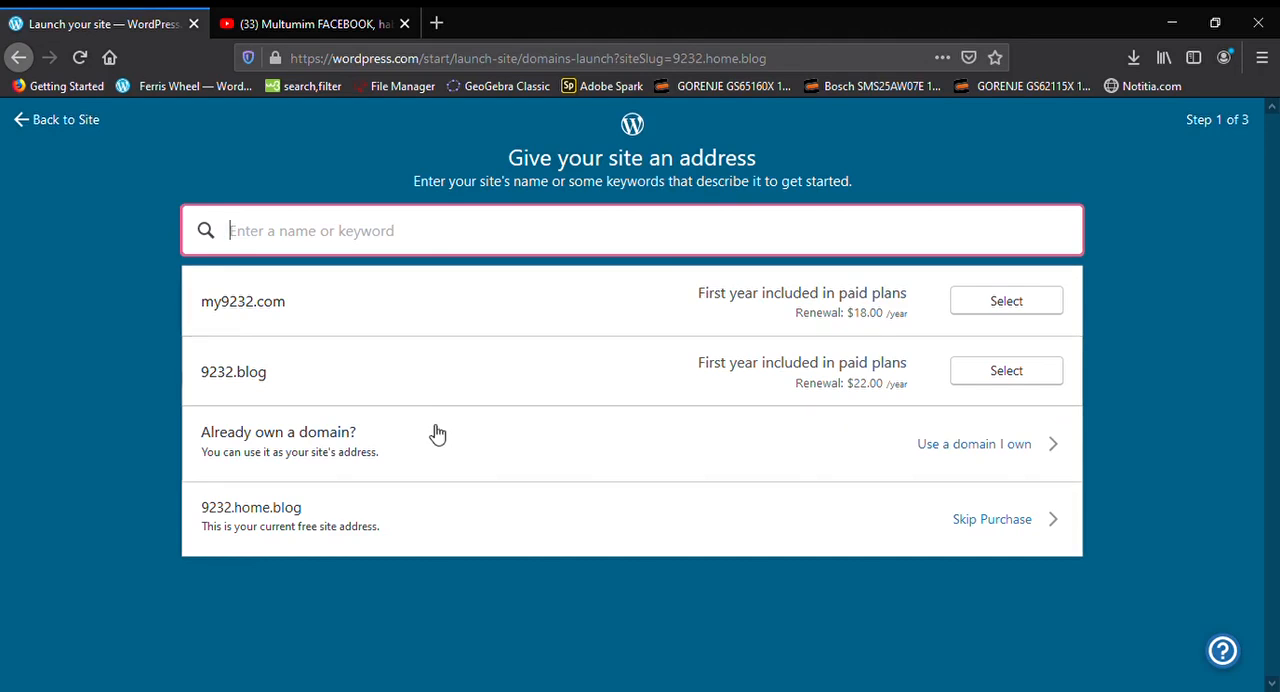
click(456, 523)
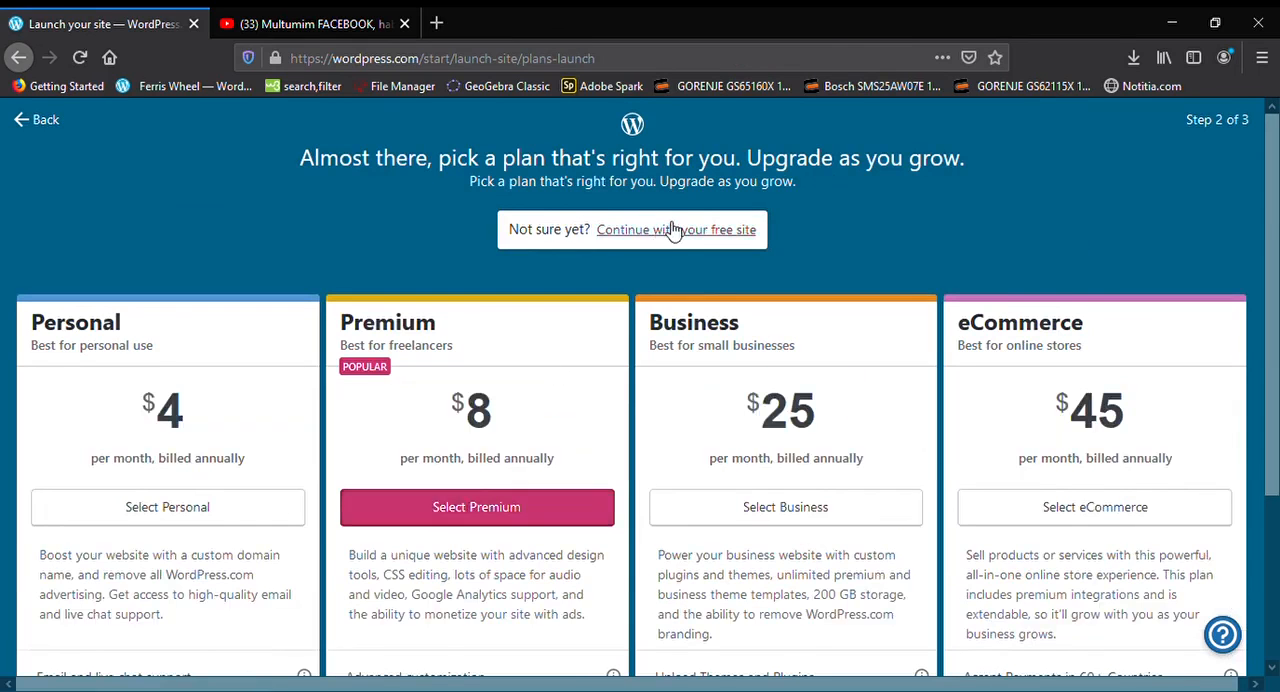
click(668, 231)
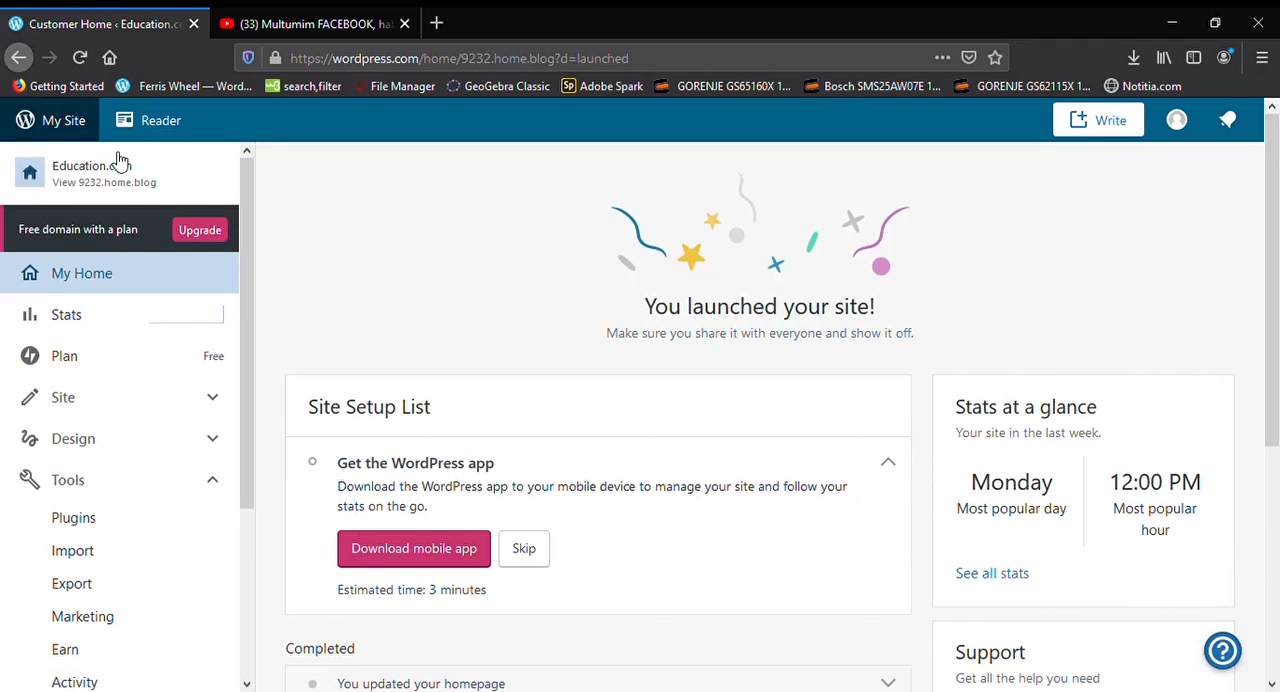
Open the launched site's public page and copy its web address
click(117, 183)
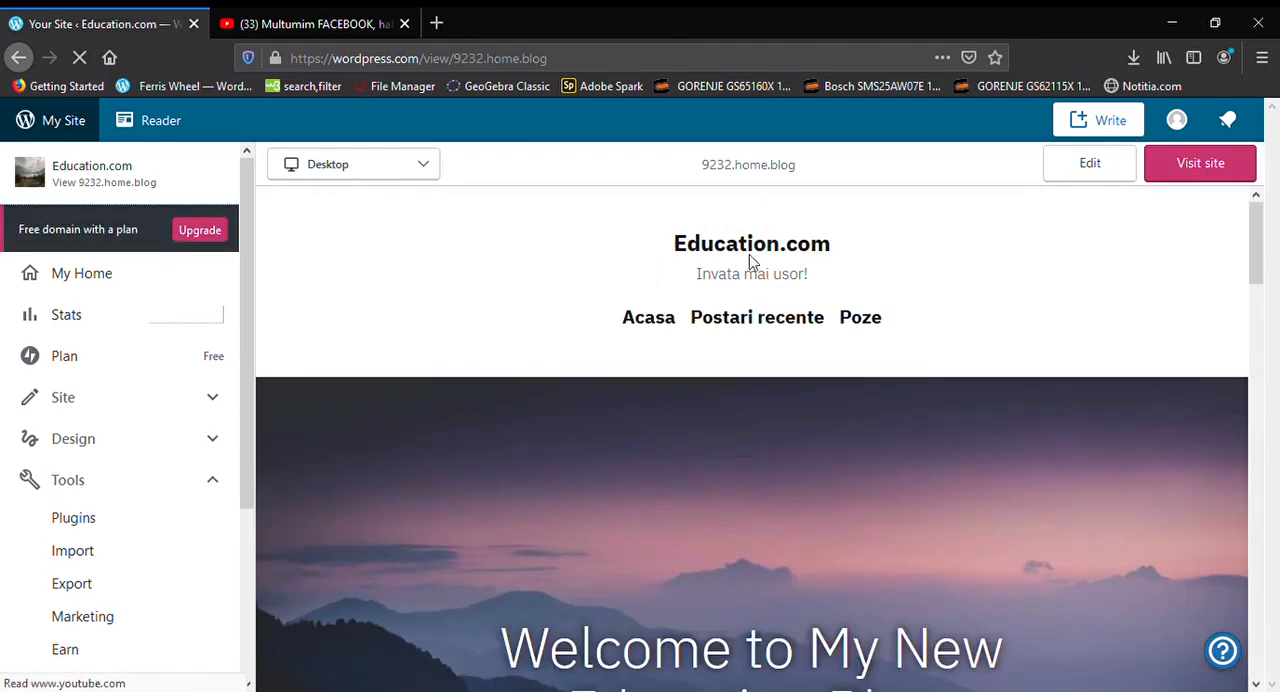
click(1220, 180)
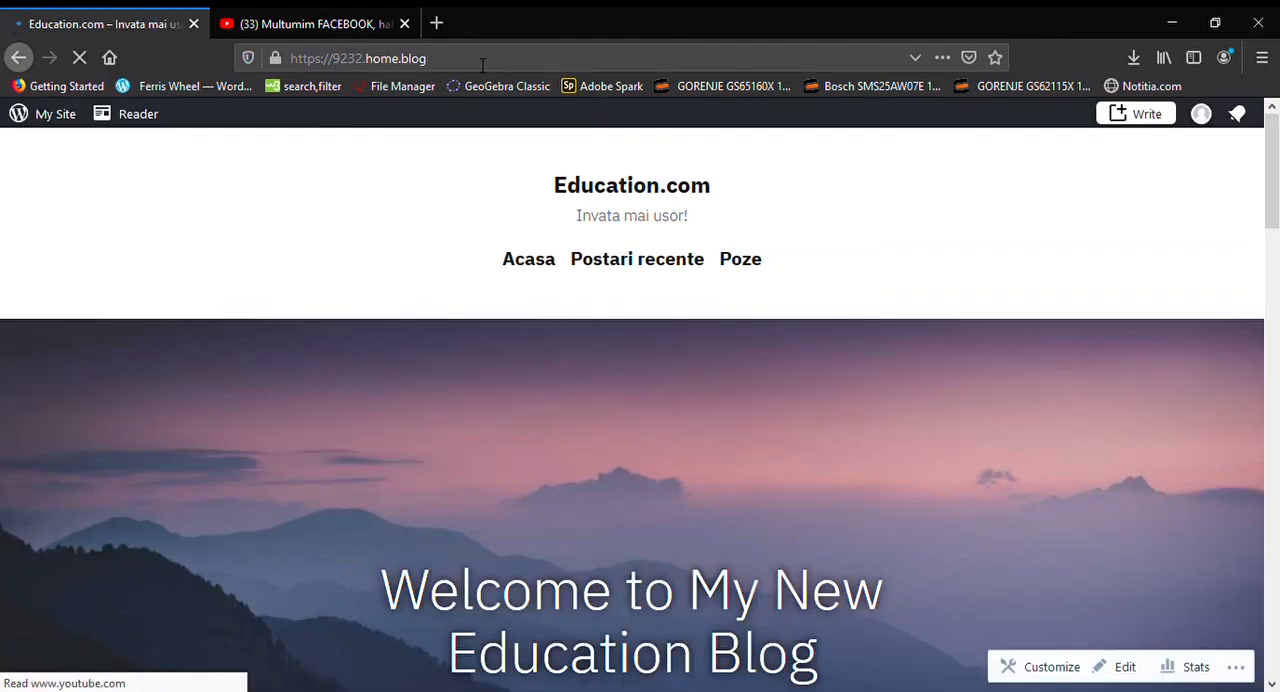
click(482, 60)
key(ctrl+c)
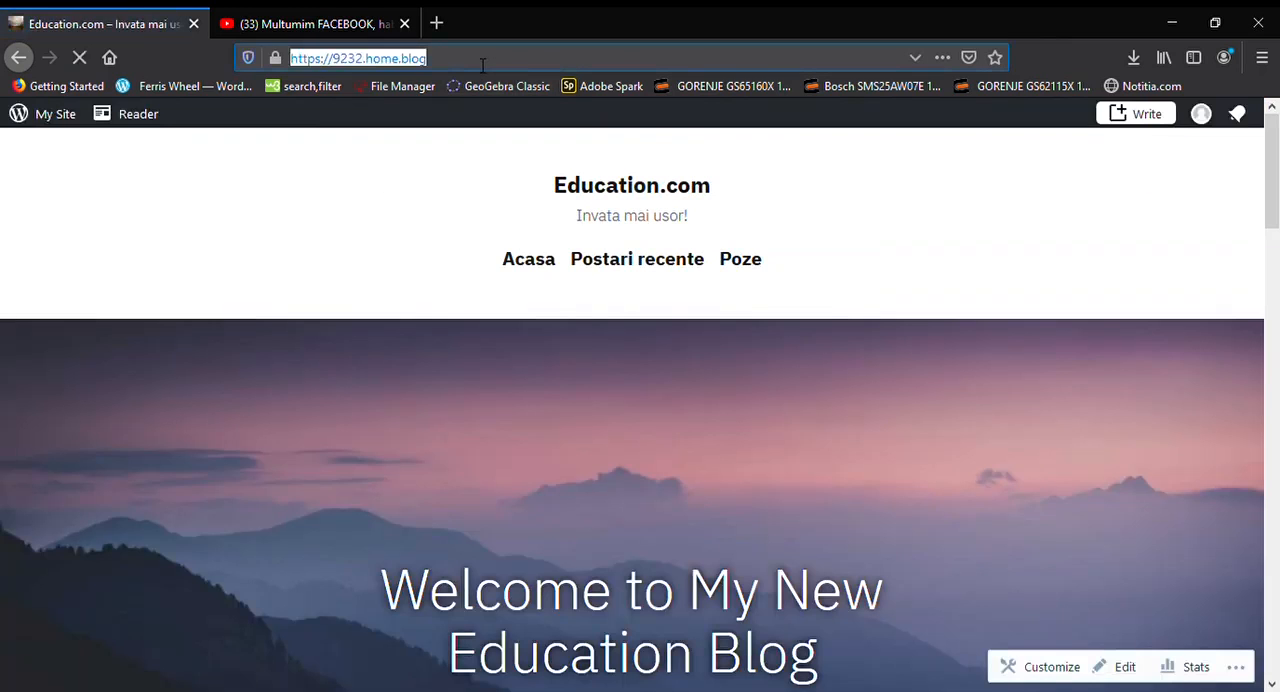
click(437, 24)
key(ctrl+v)
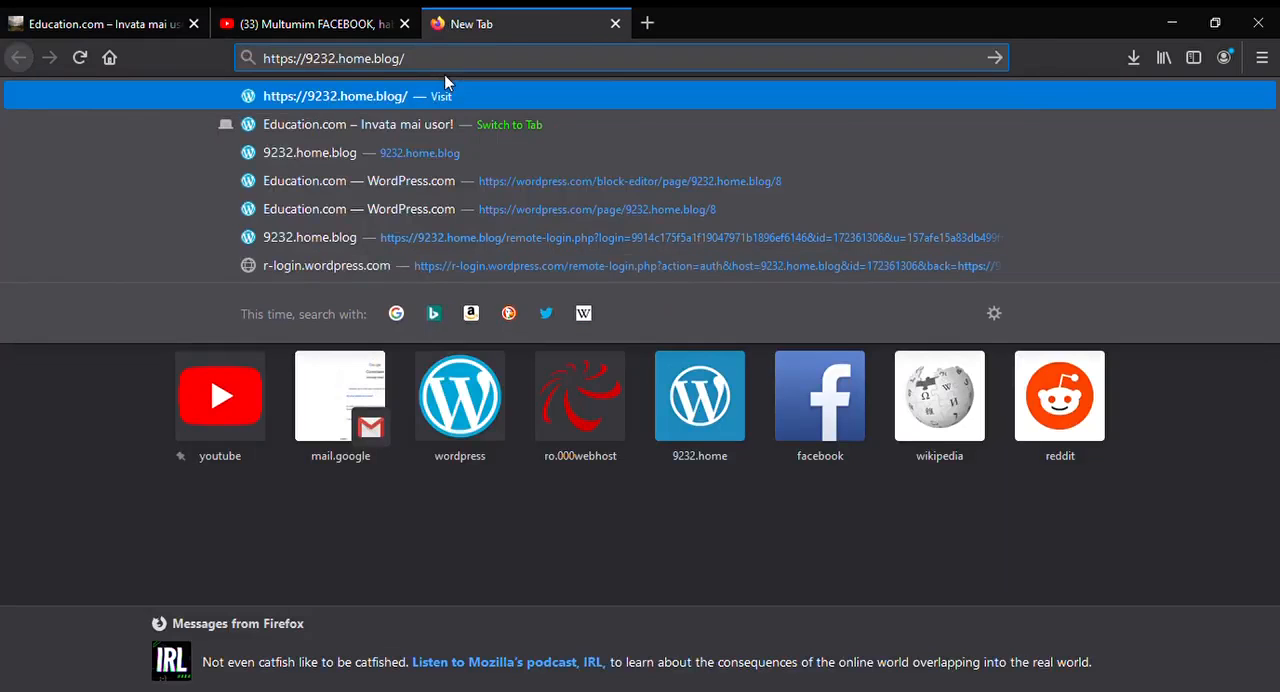
key(Return)
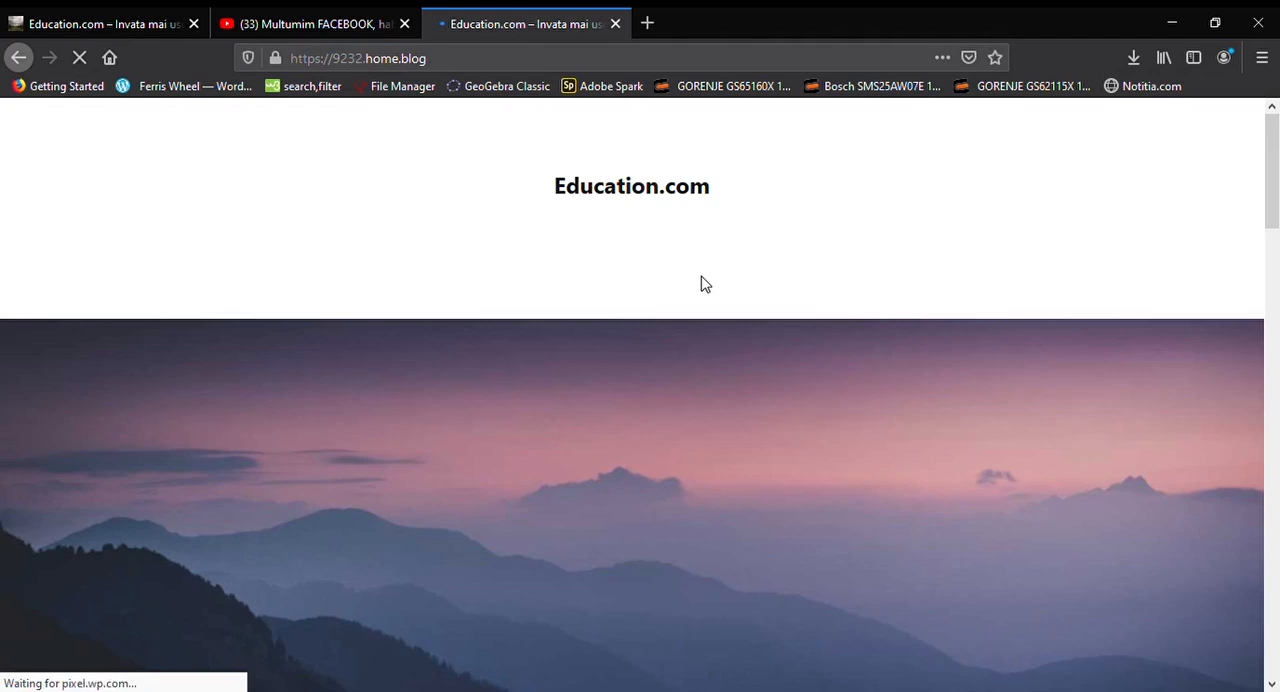
scroll(705, 285, down, 5)
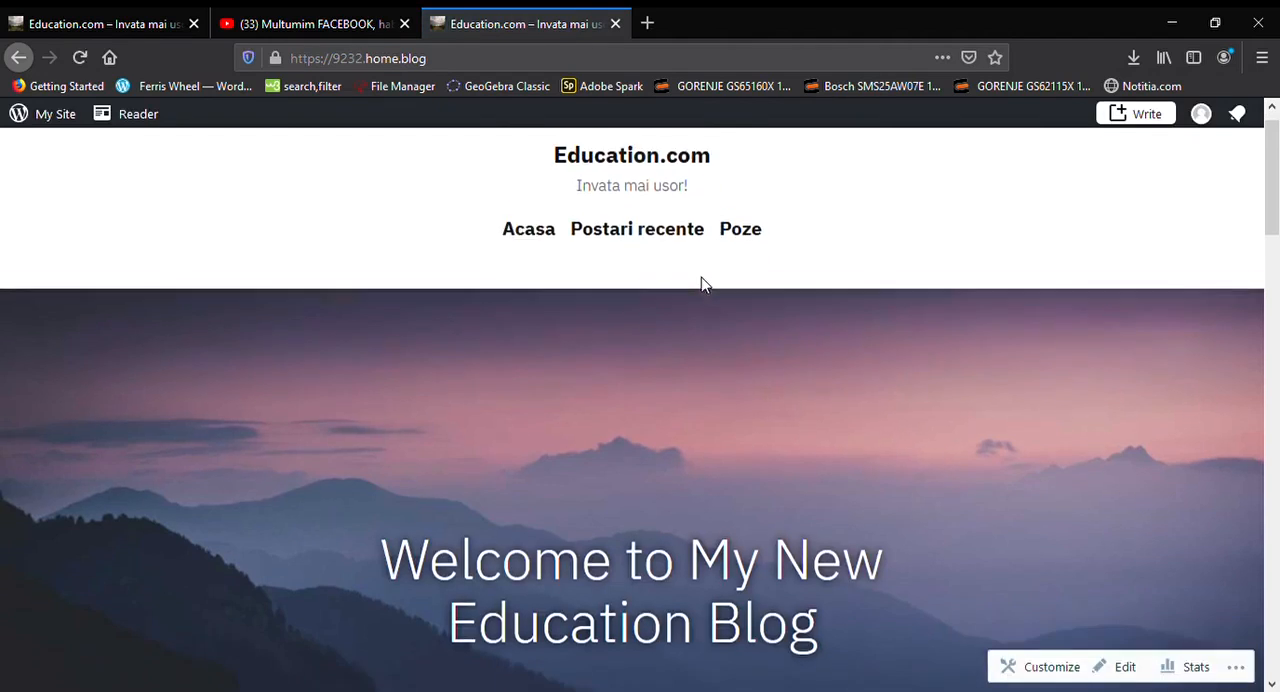
scroll(705, 285, up, 5)
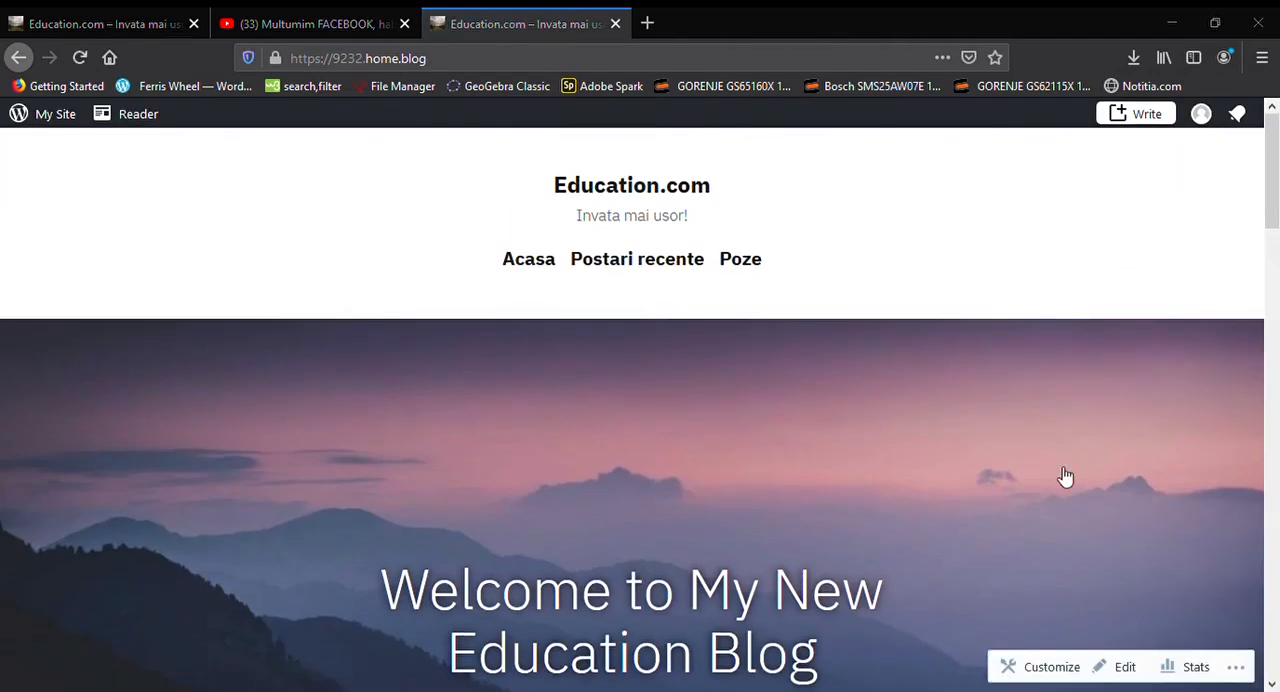